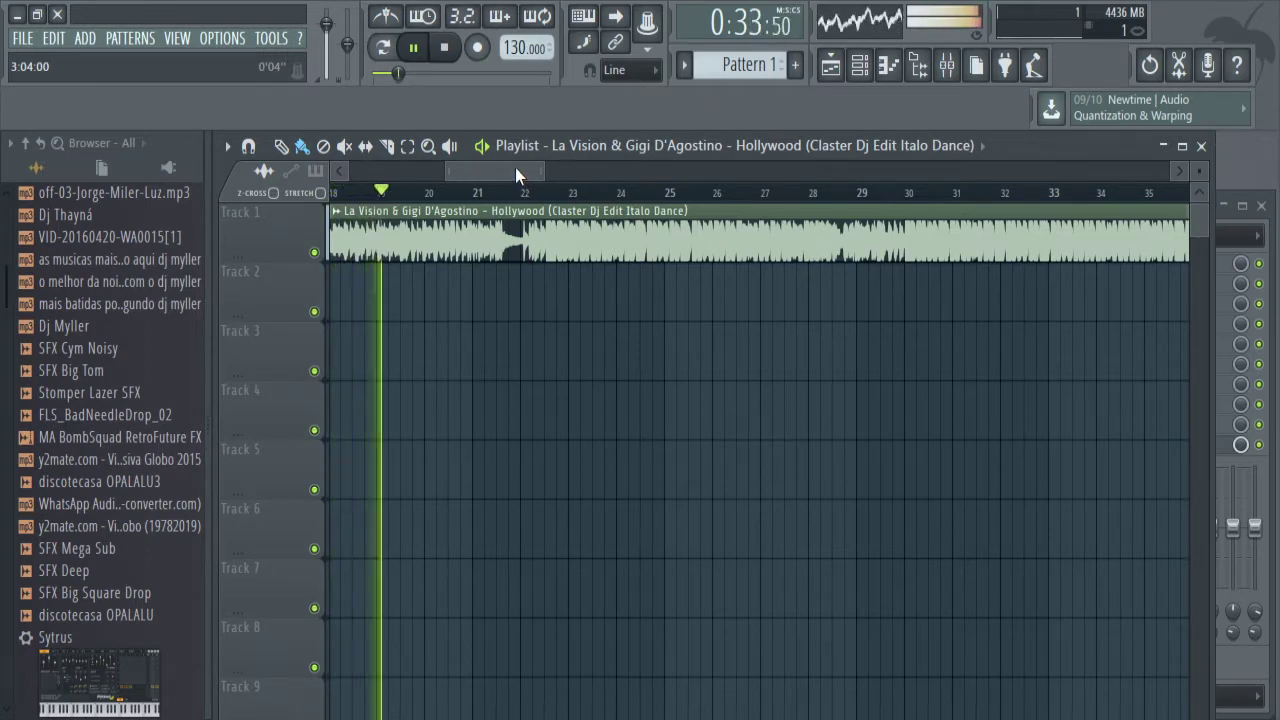
# Play the song around bar 37 to find the breakdown and slice the Track 1 clip just after bar 37.
pyautogui.moveTo(515, 169); pyautogui.dragTo(602, 174)
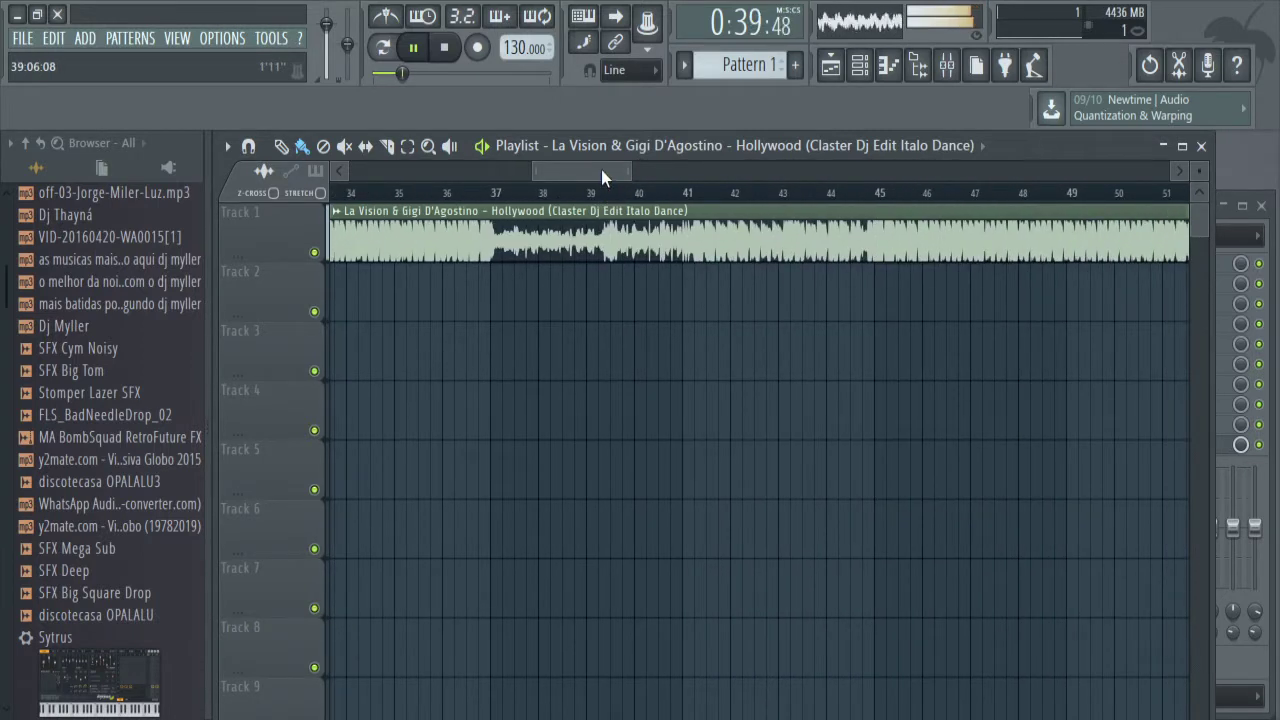
pyautogui.press('space')
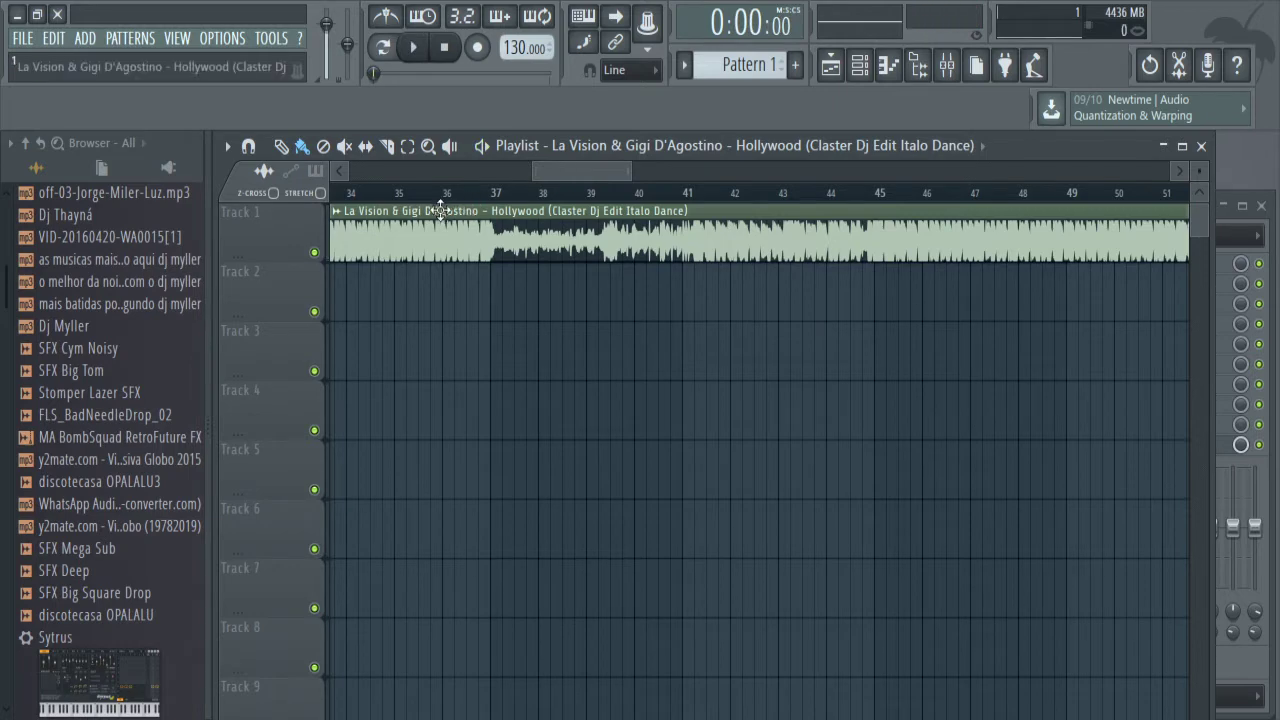
pyautogui.press('space')
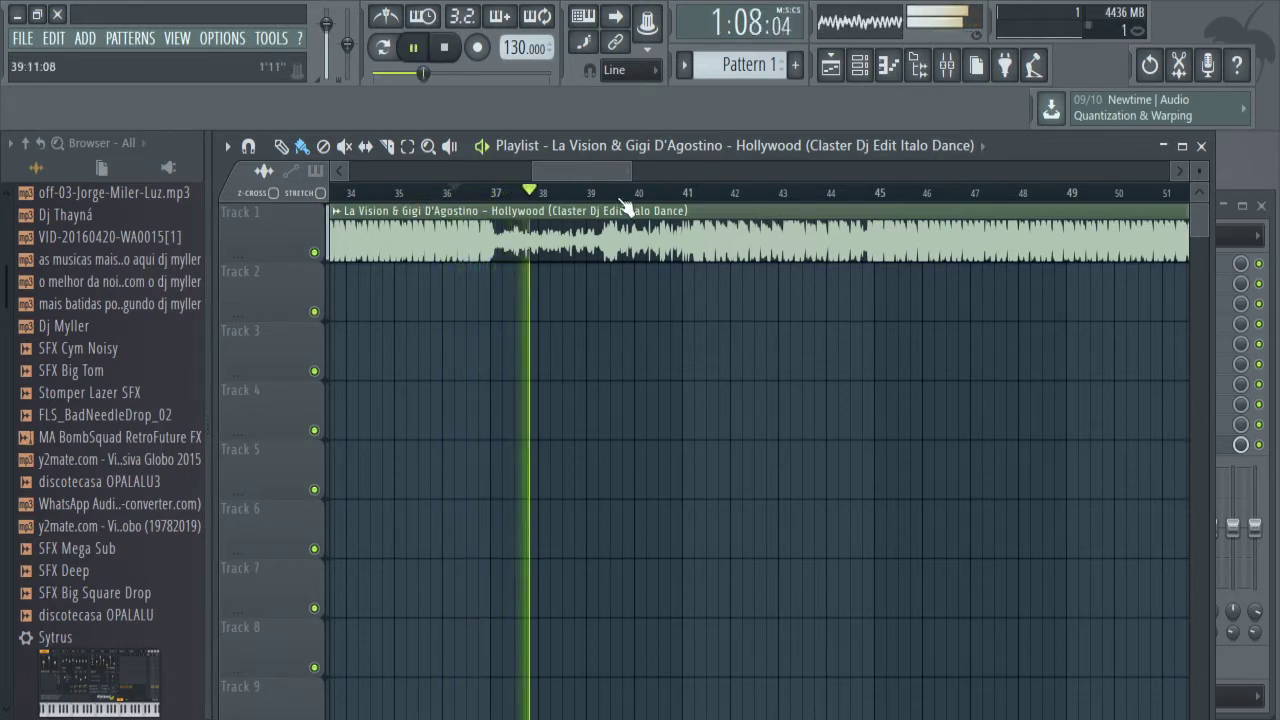
pyautogui.press('space')
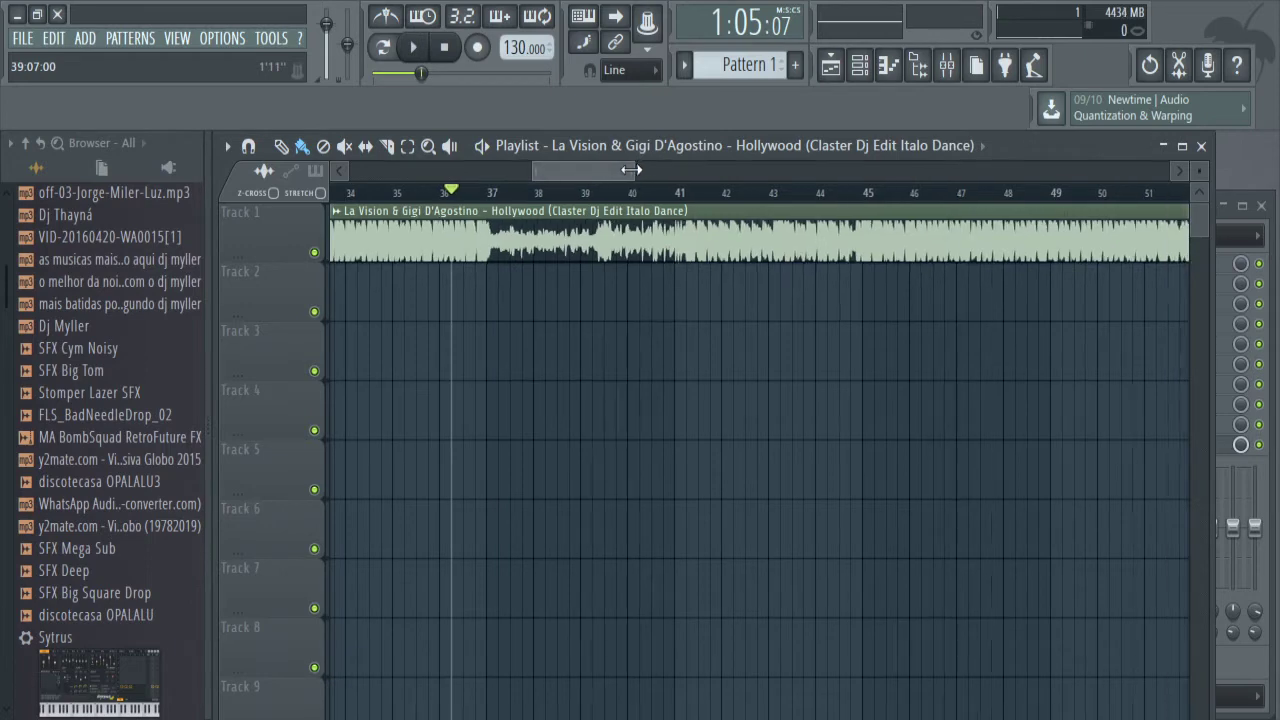
pyautogui.moveTo(628, 170); pyautogui.dragTo(558, 171)
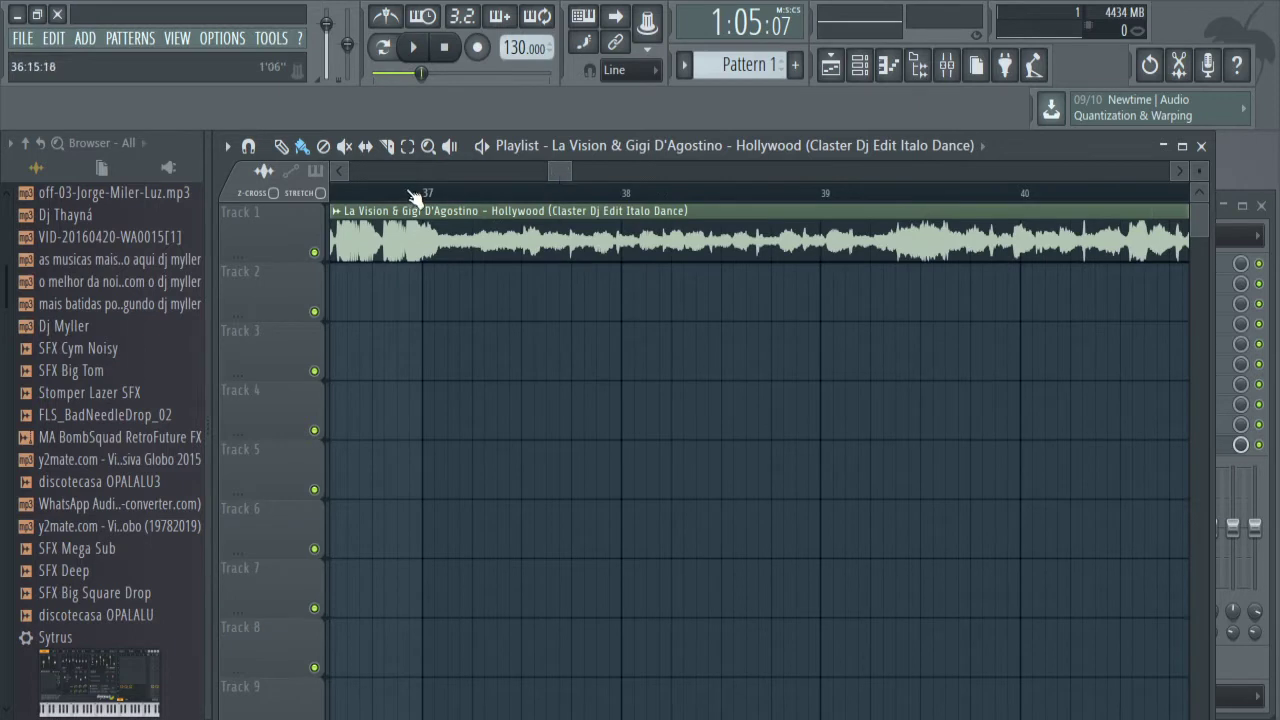
pyautogui.press('space')
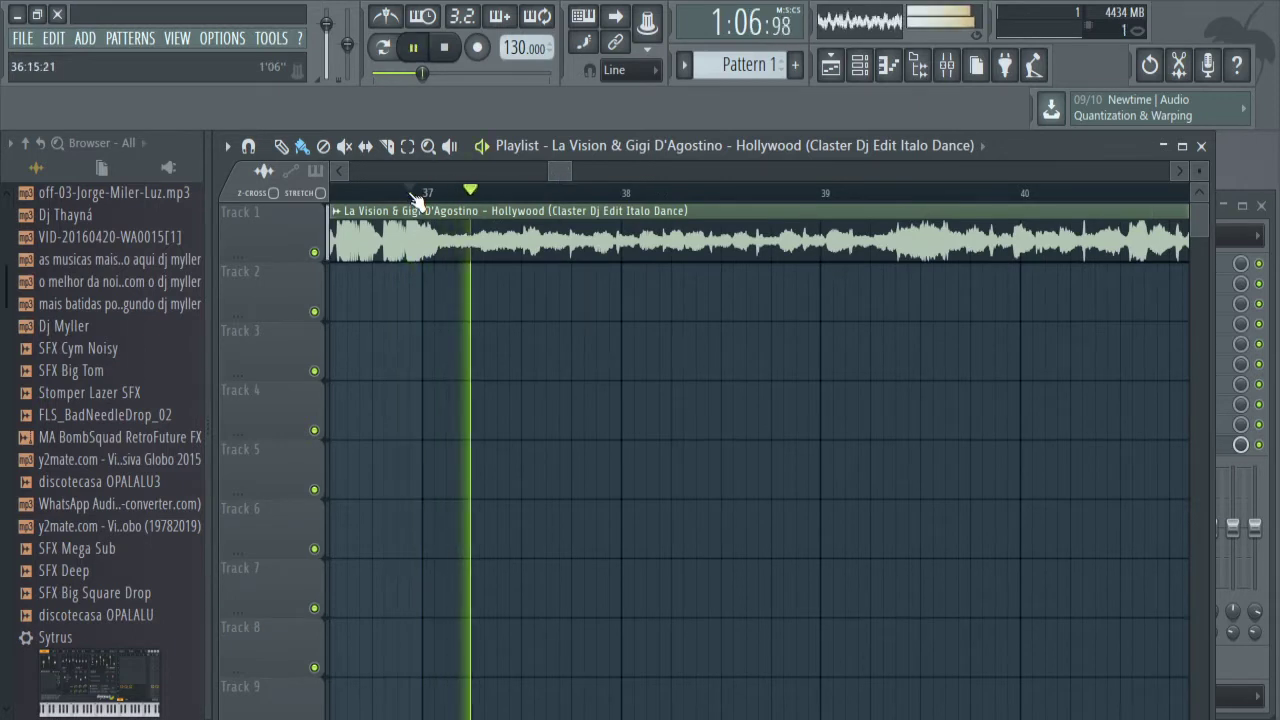
pyautogui.click(415, 193)
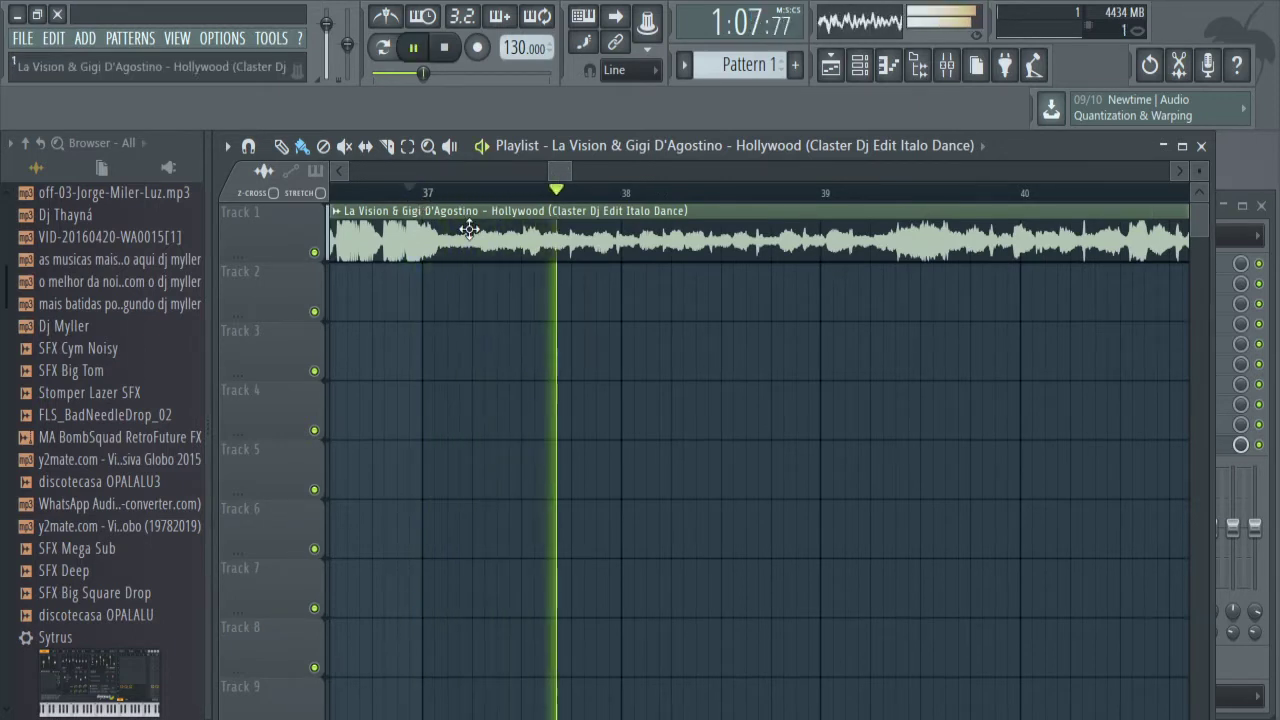
pyautogui.press('space')
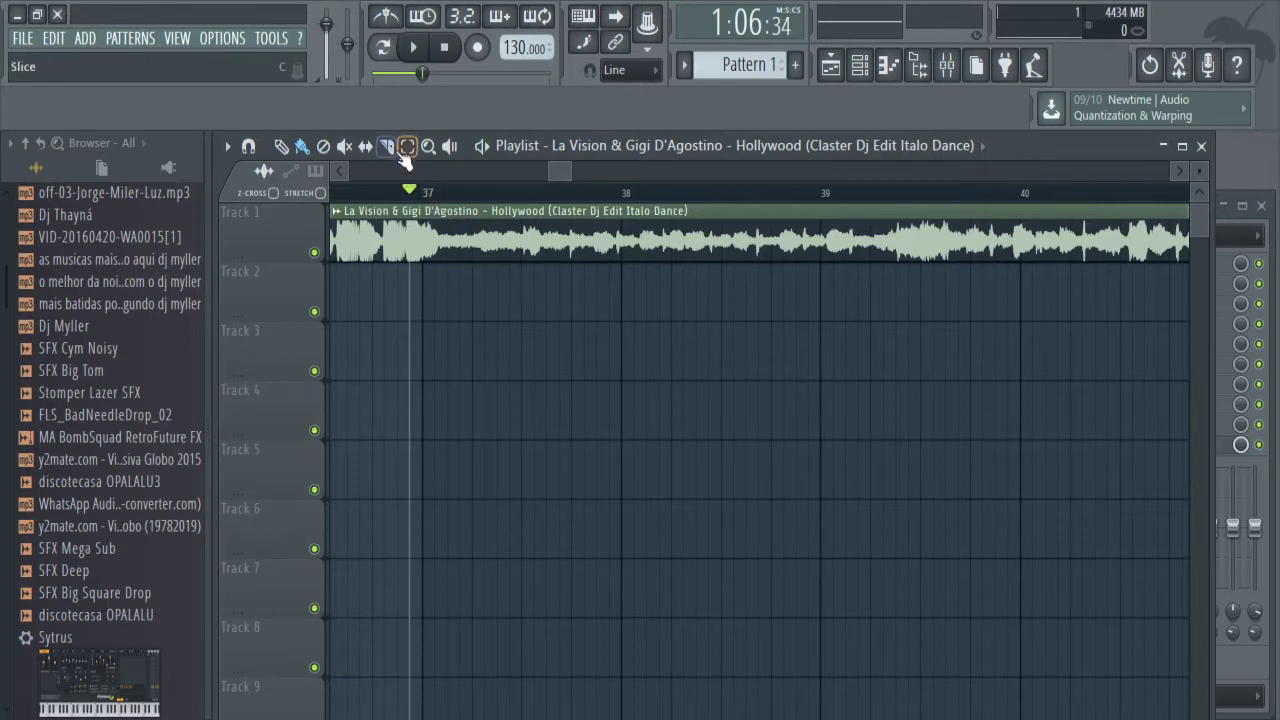
pyautogui.press('space')
pyautogui.press('space')
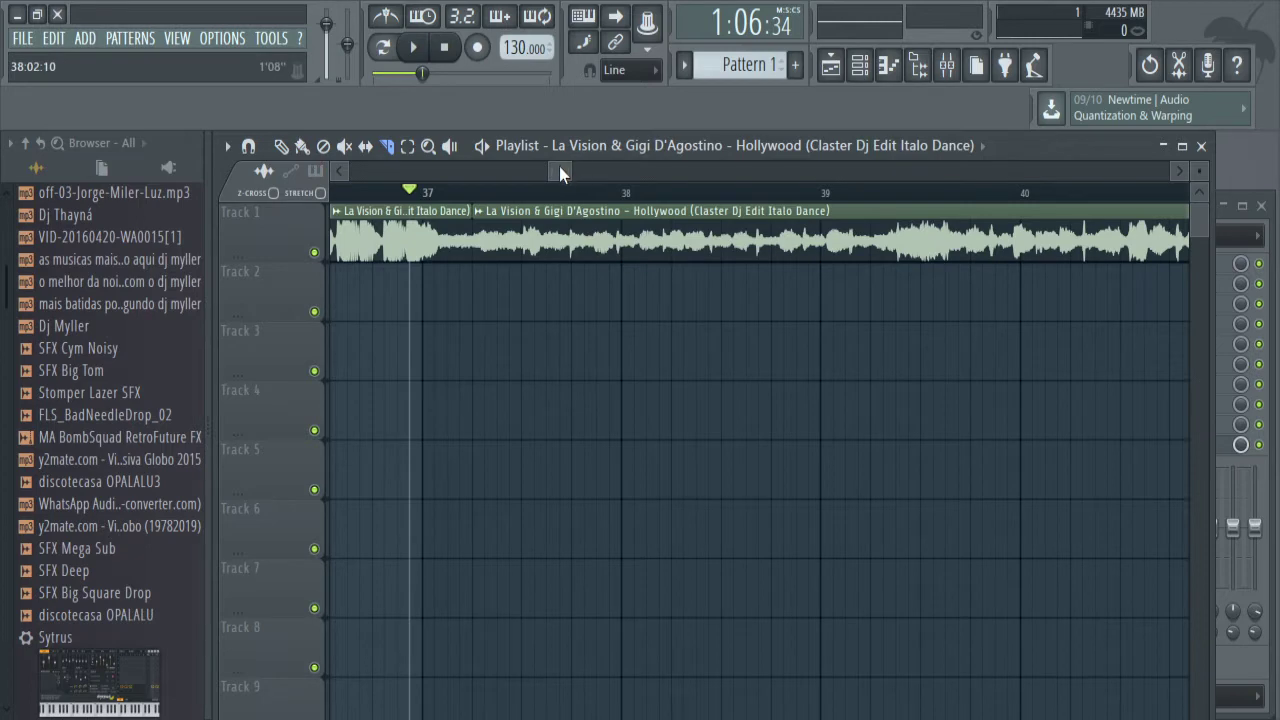
# Slice the Track 1 clip at about bar 54 and place a copy of the section before the cut on Track 2.
pyautogui.moveTo(559, 172); pyautogui.dragTo(627, 172)
pyautogui.press('space')
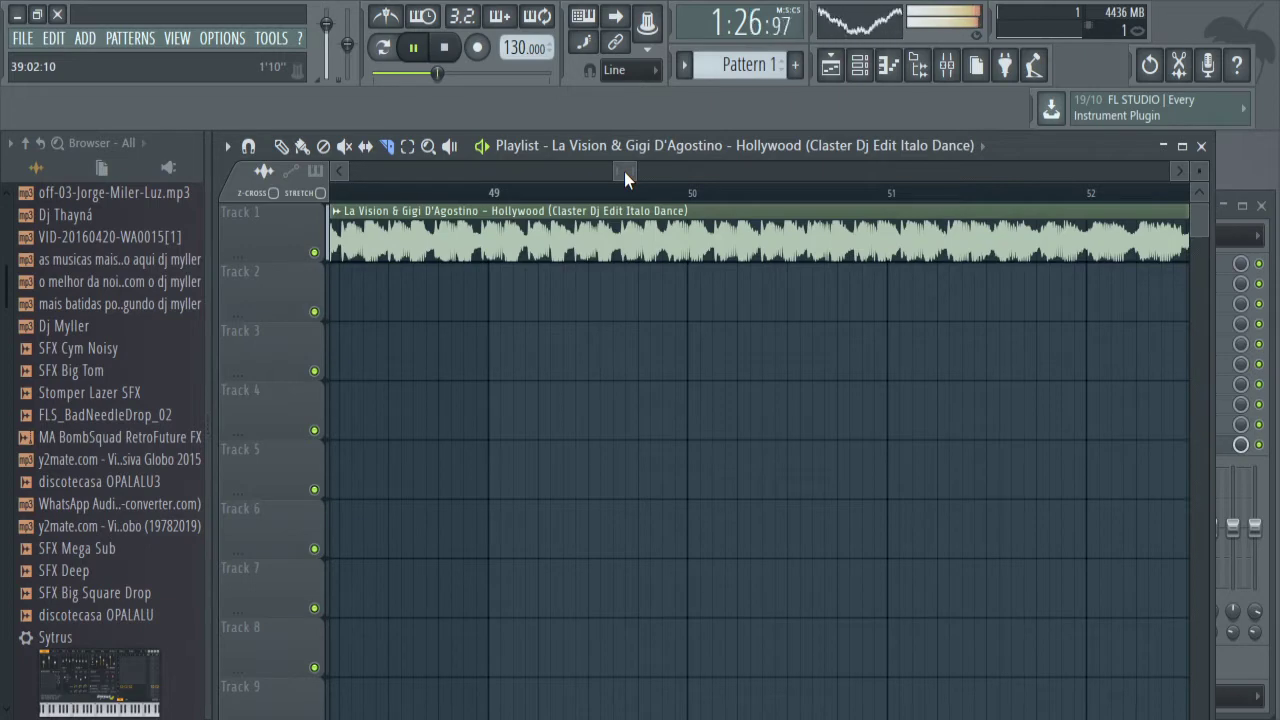
pyautogui.moveTo(624, 171); pyautogui.dragTo(649, 176)
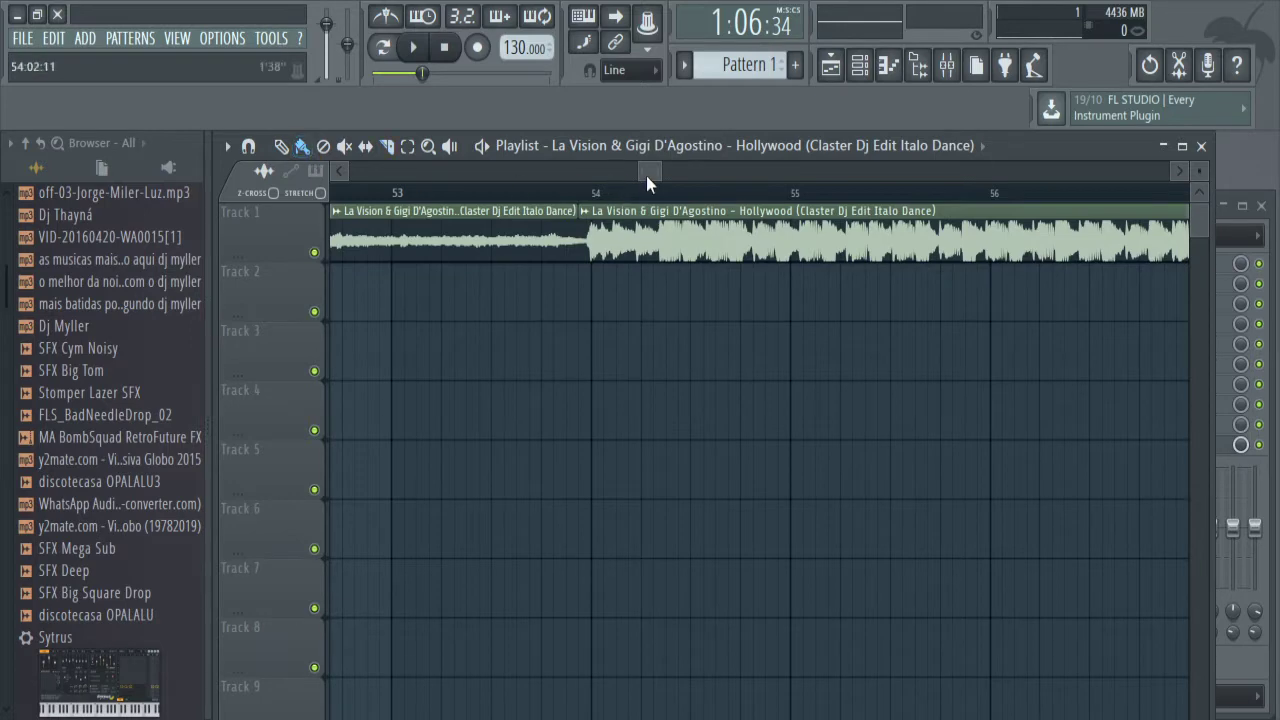
pyautogui.moveTo(651, 172); pyautogui.dragTo(617, 172)
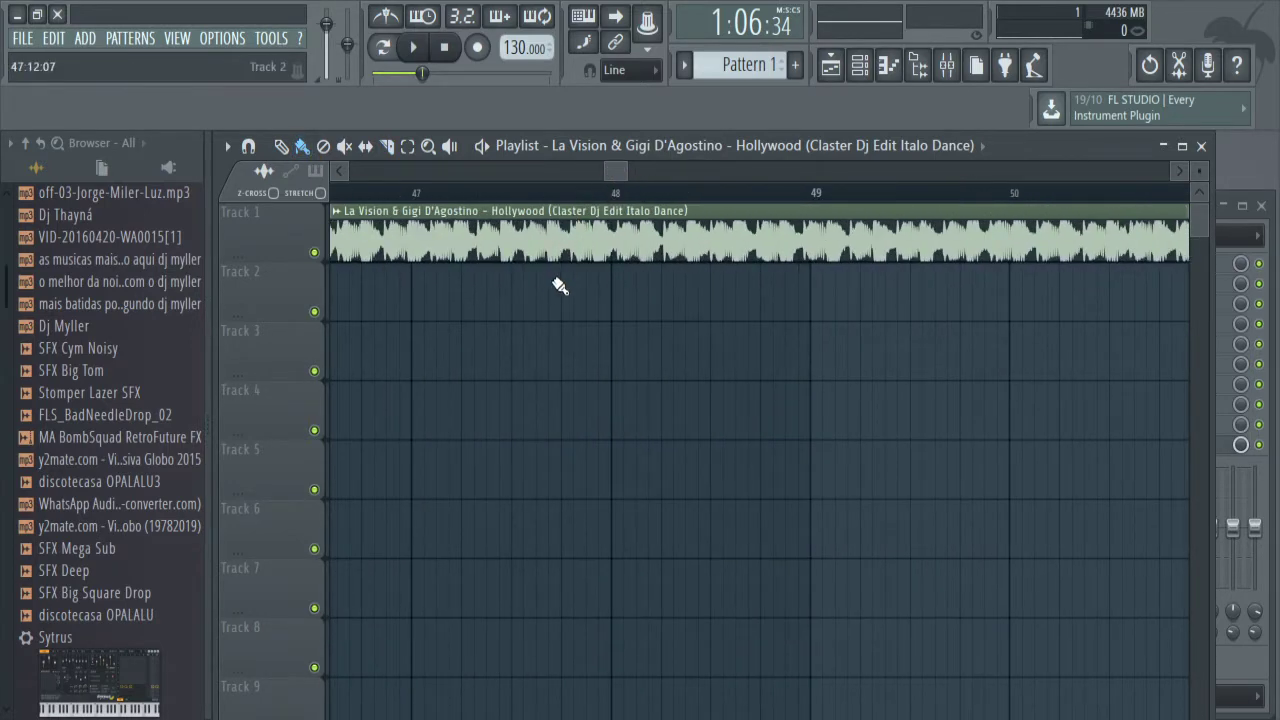
pyautogui.click(524, 308)
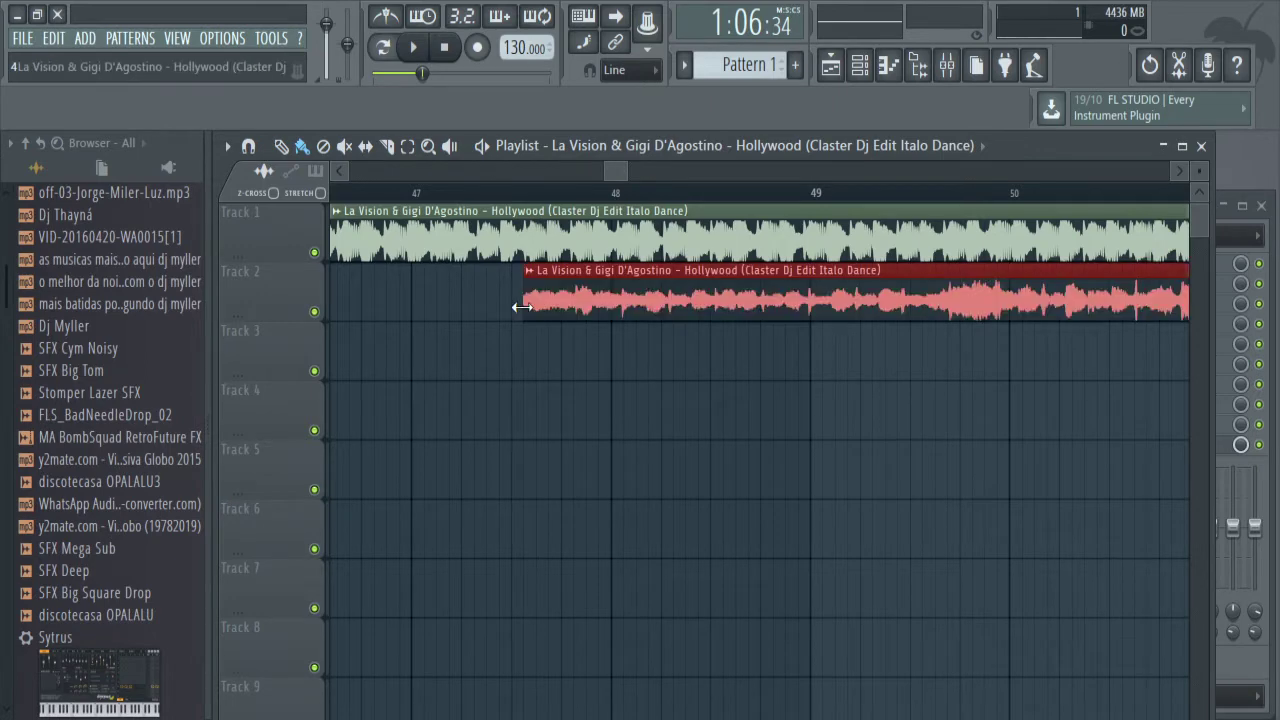
# Shift the song's middle and final sections on Track 1 later, so that they meet at about bar 56.
pyautogui.moveTo(618, 172)
pyautogui.mouseDown()
pyautogui.moveTo(703, 170)
pyautogui.moveTo(634, 172)
pyautogui.mouseUp()
pyautogui.click(766, 238)
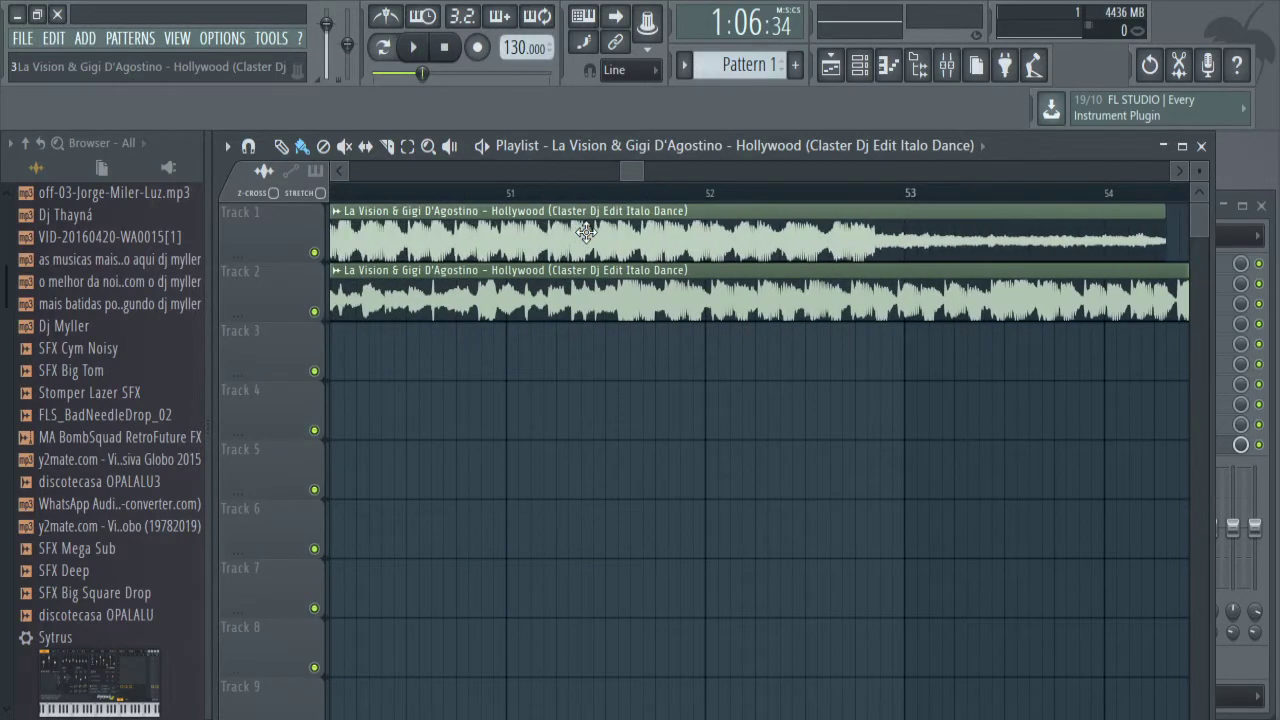
pyautogui.moveTo(585, 232); pyautogui.dragTo(596, 231)
pyautogui.moveTo(629, 174); pyautogui.dragTo(643, 171)
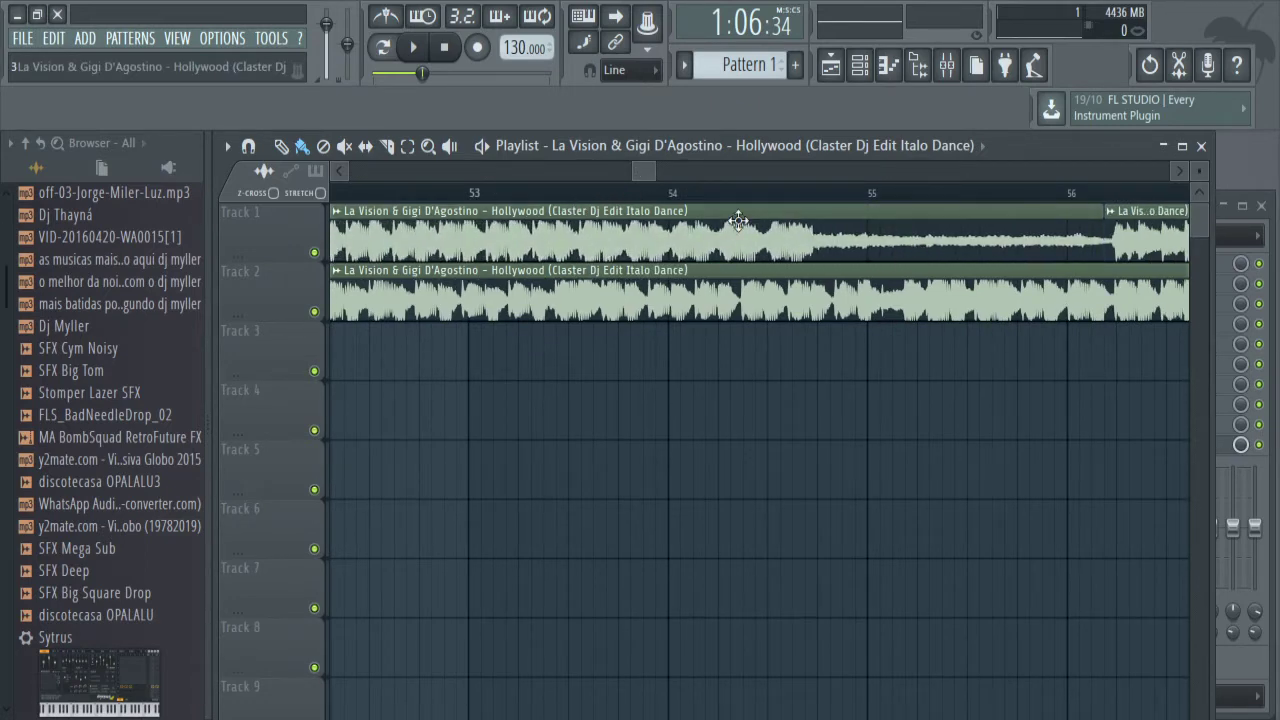
# Move the Track 2 copy to bar 1 and shift the song's opening clip on Track 1 to start at about bar 15.5.
pyautogui.moveTo(642, 169); pyautogui.dragTo(610, 170)
pyautogui.moveTo(450, 297); pyautogui.dragTo(221, 284)
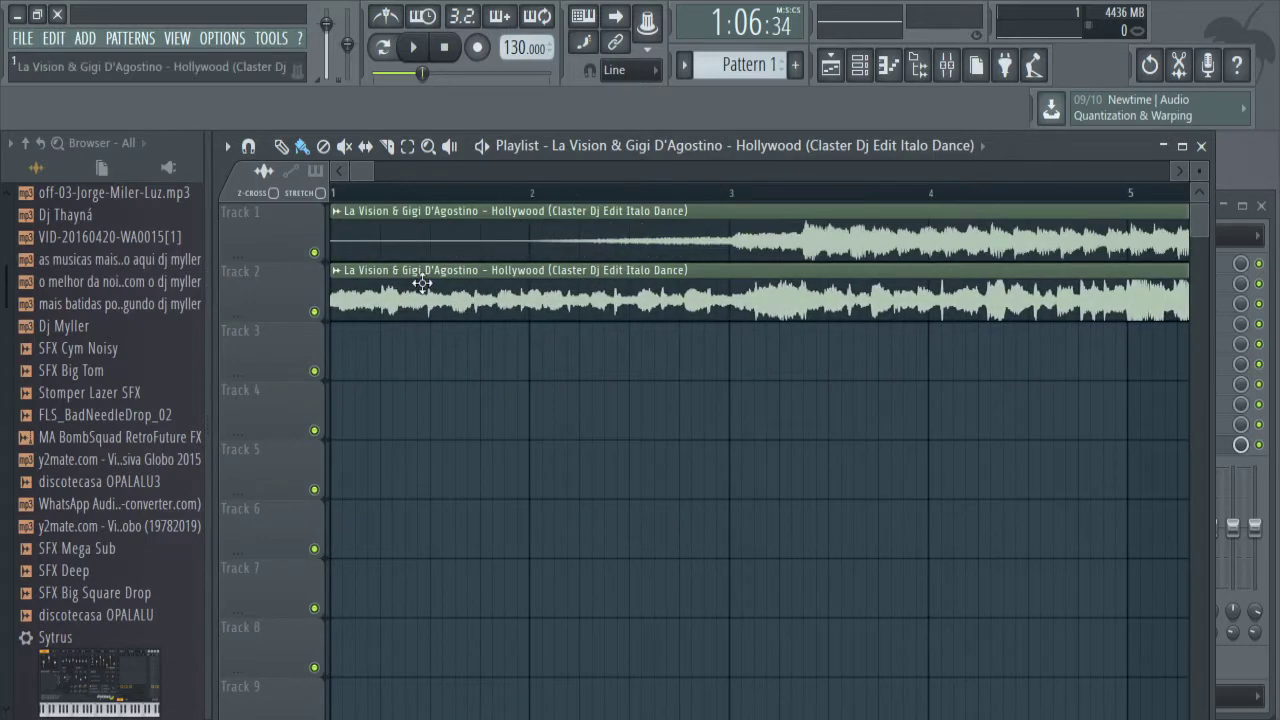
pyautogui.moveTo(437, 238); pyautogui.dragTo(1024, 240)
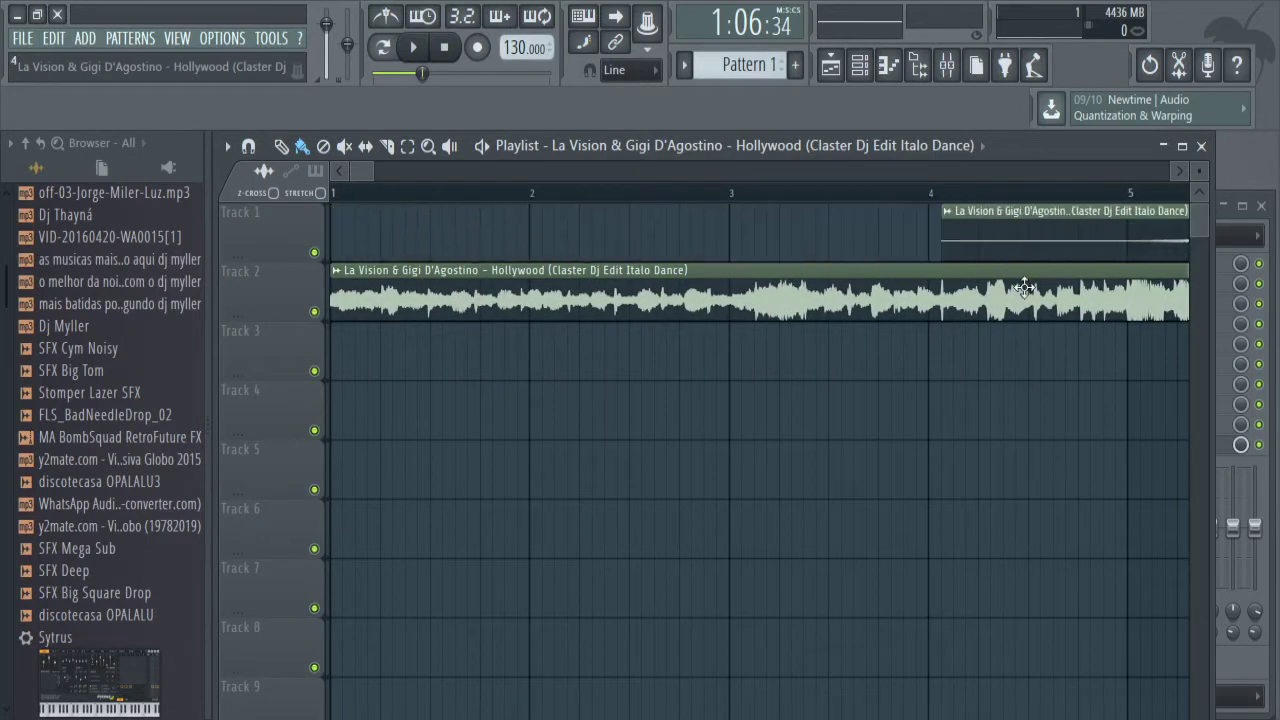
pyautogui.moveTo(1149, 287); pyautogui.dragTo(826, 267)
pyautogui.moveTo(864, 224); pyautogui.dragTo(764, 222)
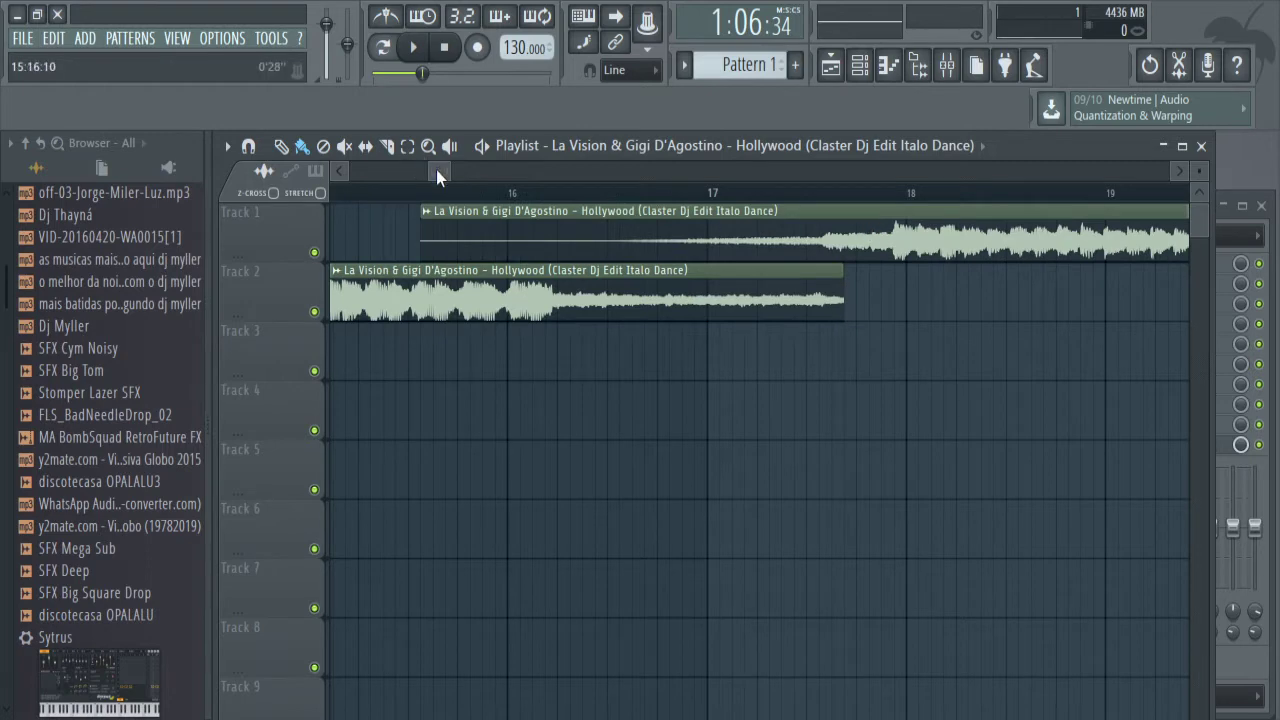
pyautogui.moveTo(436, 169)
pyautogui.mouseDown()
pyautogui.moveTo(447, 169)
pyautogui.moveTo(431, 169)
pyautogui.mouseUp()
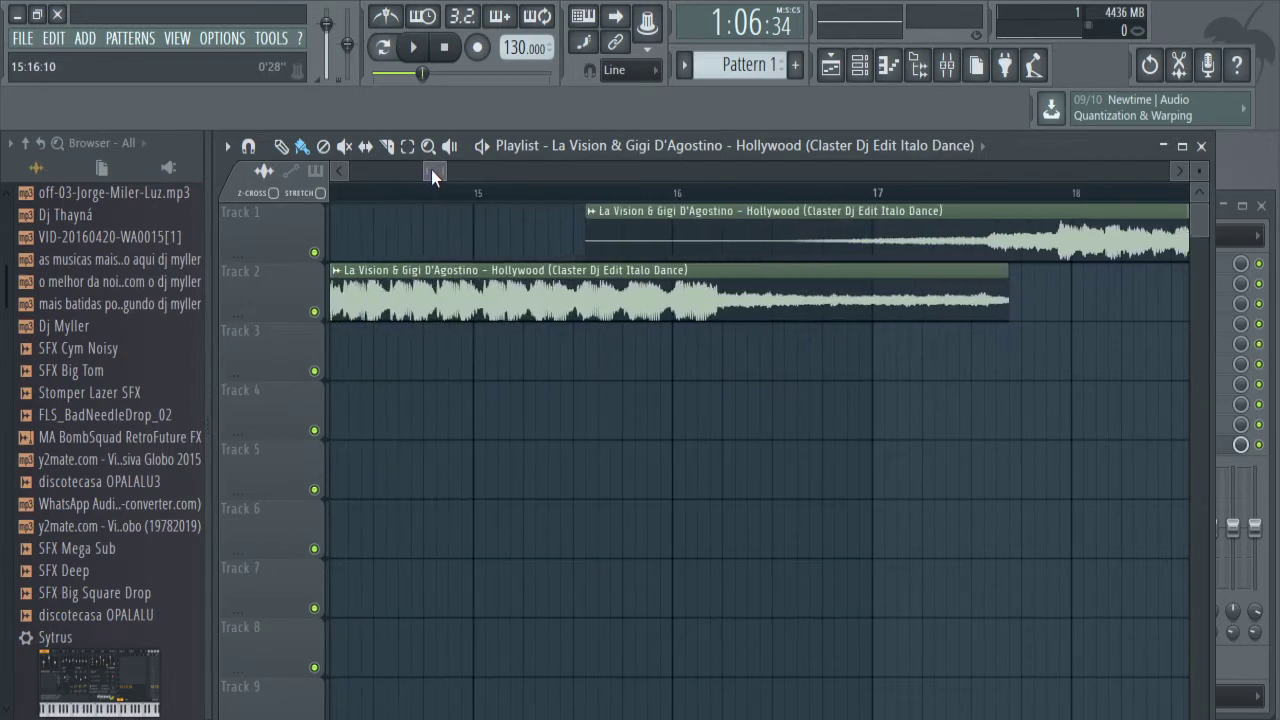
# Audition the transition between bars 15 and 18 and nudge the Track 1 opening clip slightly later so its beat enters at bar 18.
pyautogui.press('space')
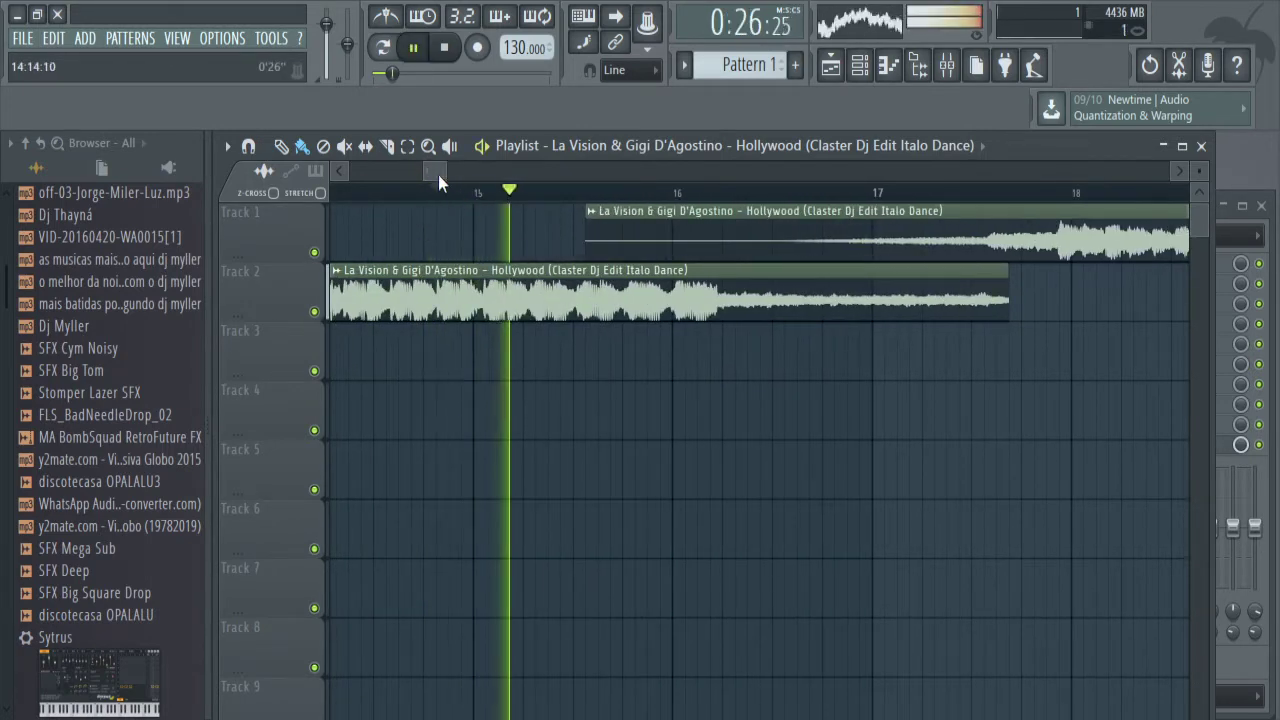
pyautogui.moveTo(436, 171); pyautogui.dragTo(446, 170)
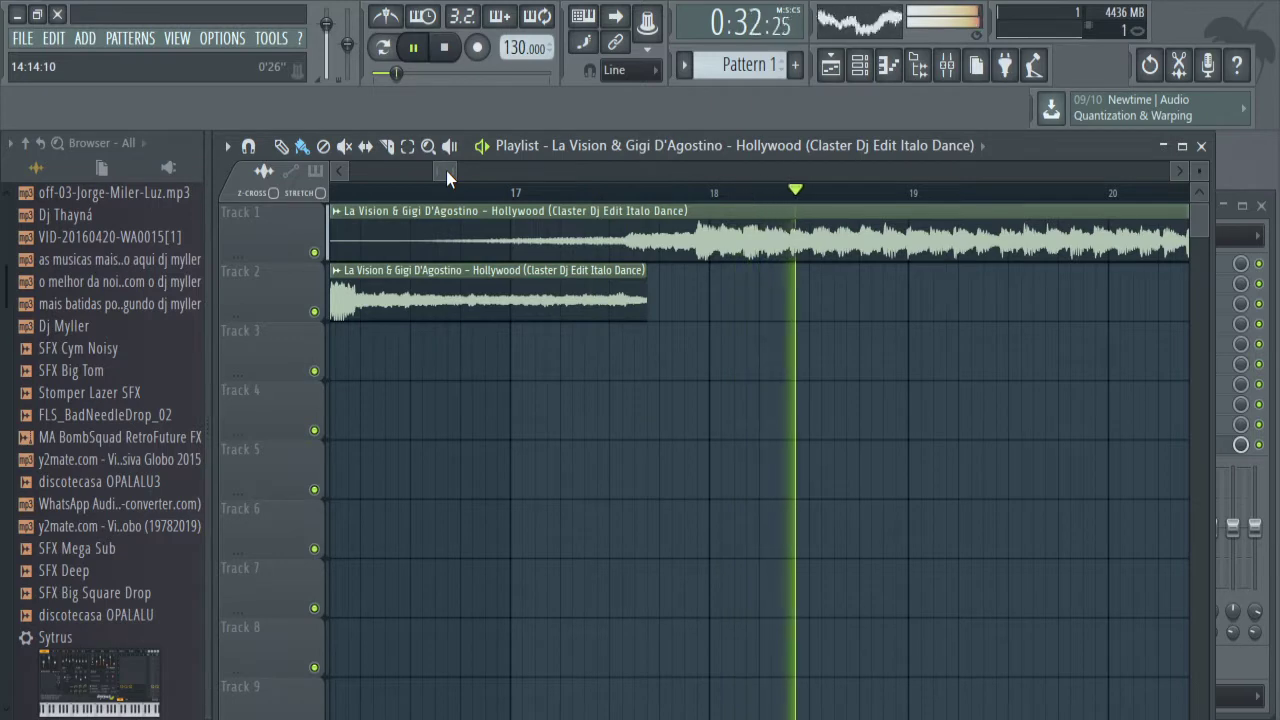
pyautogui.press('space')
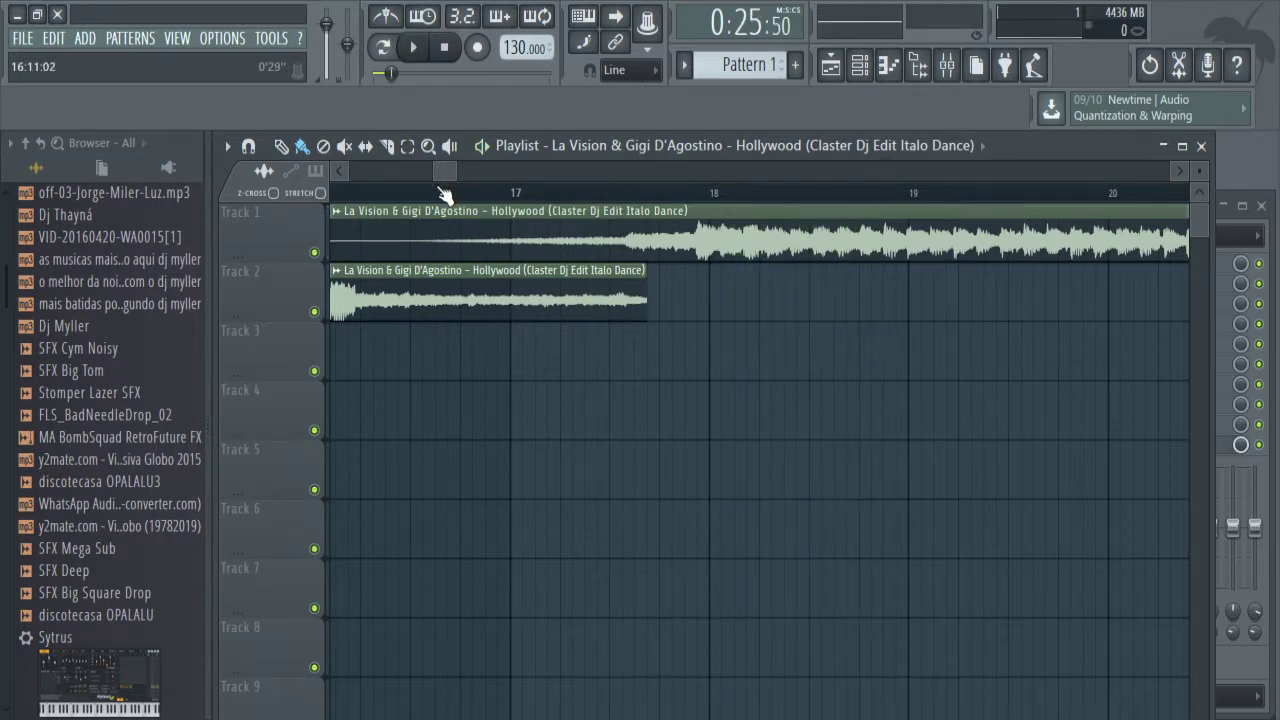
pyautogui.press('space')
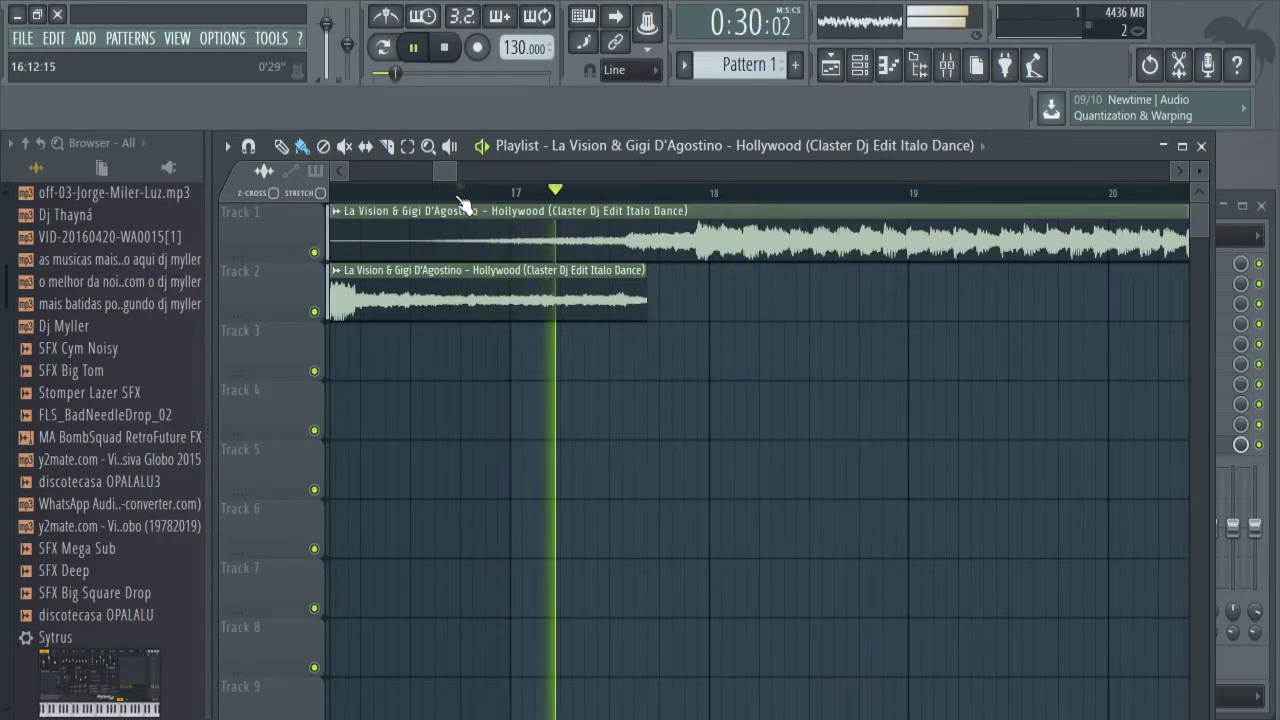
pyautogui.press('space')
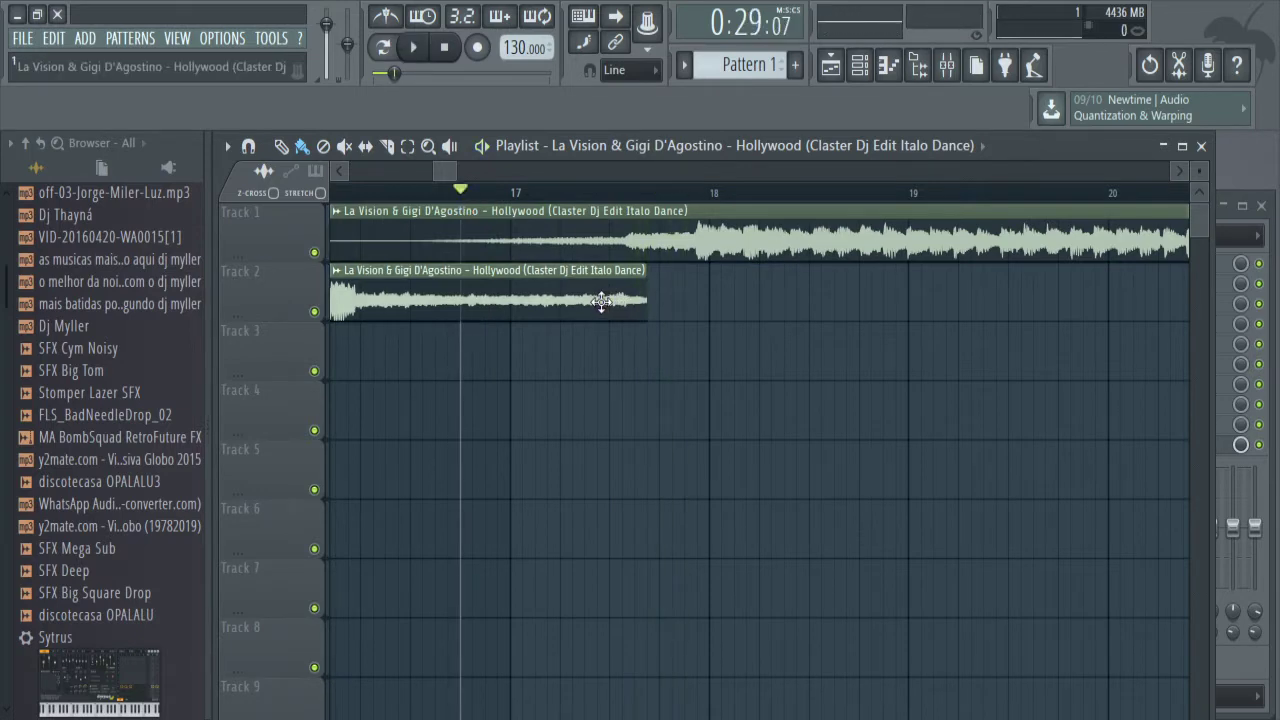
pyautogui.moveTo(660, 244); pyautogui.dragTo(675, 250)
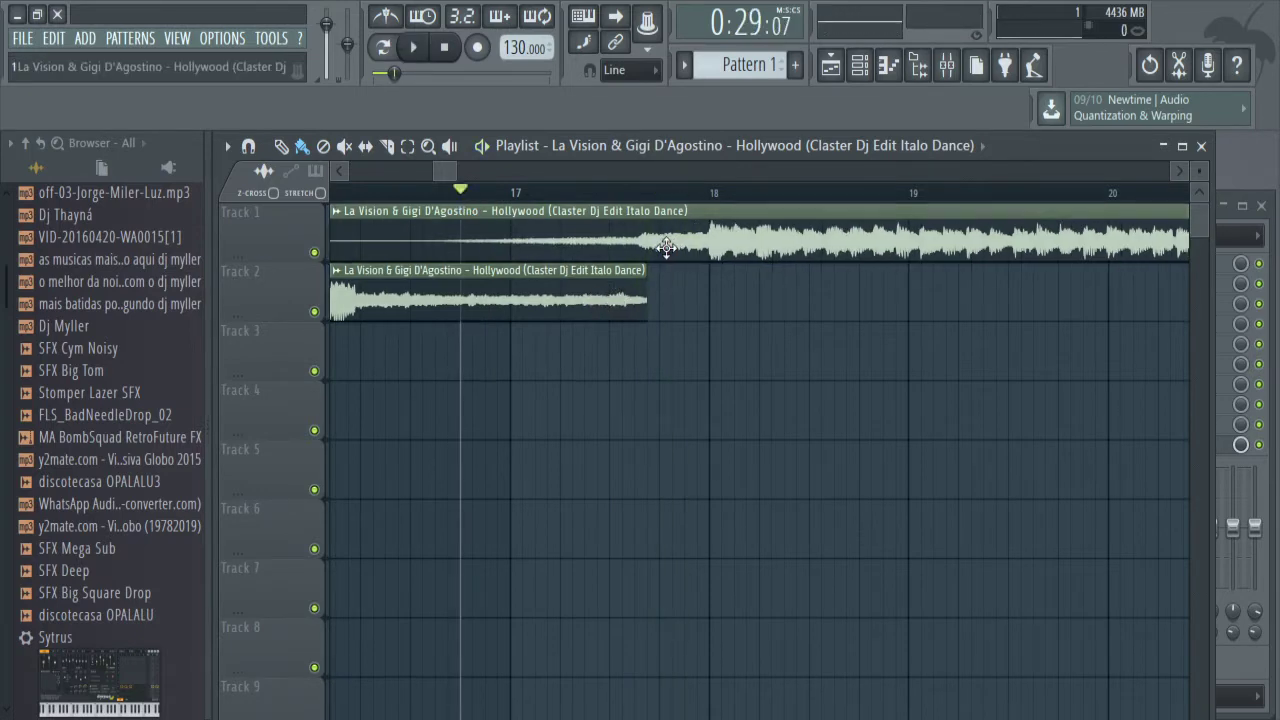
pyautogui.press('space')
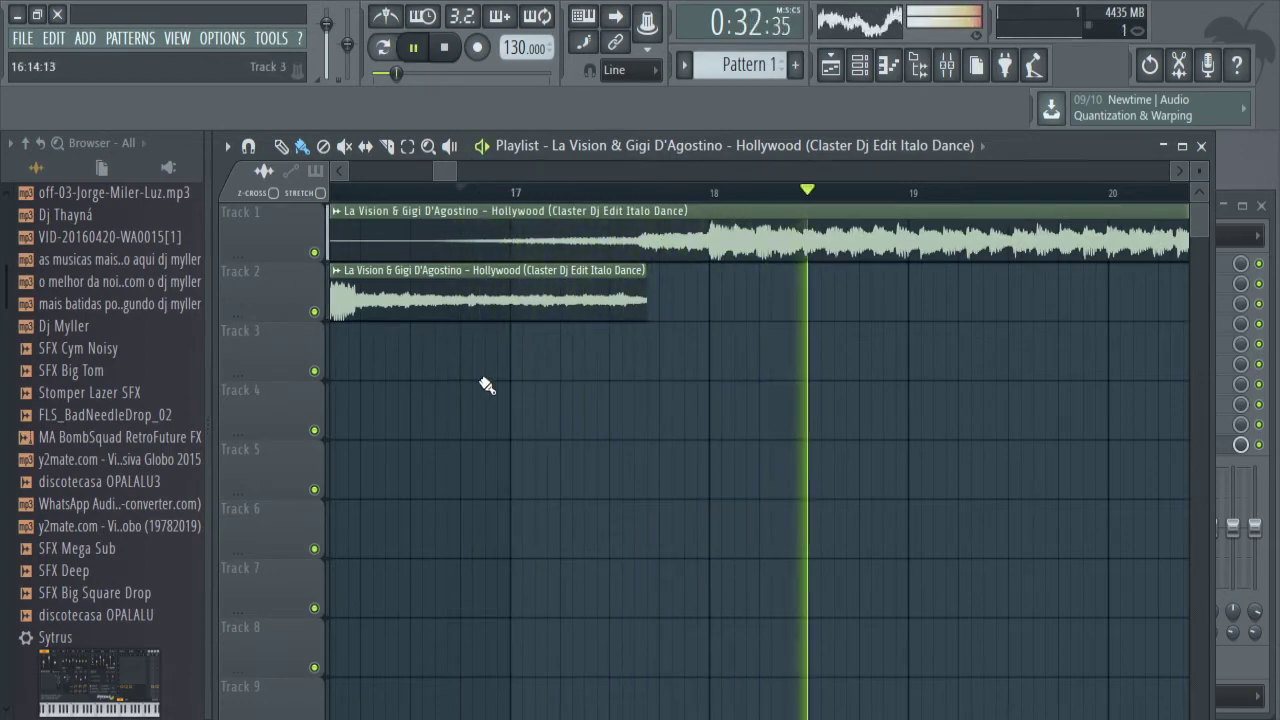
pyautogui.press('space')
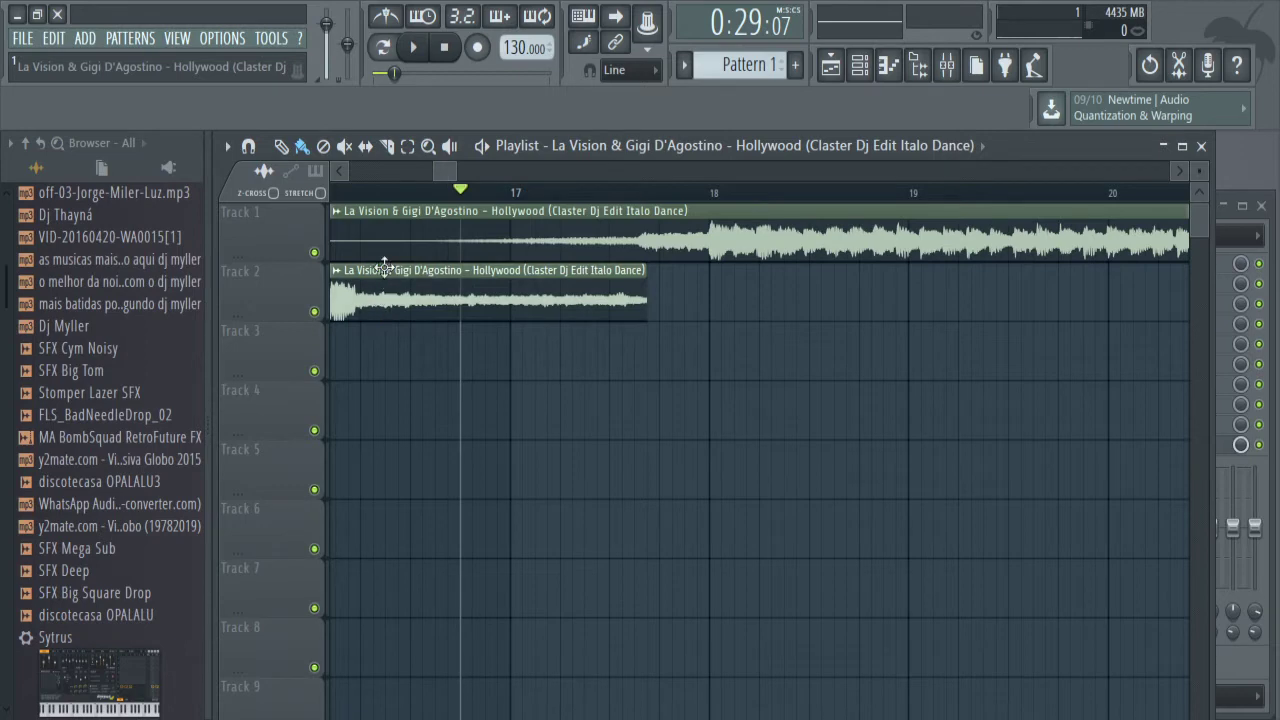
# Swap the tracks of the two overlapping clips, putting the copied section on Track 1 and the song's opening on Track 2.
pyautogui.moveTo(385, 268); pyautogui.dragTo(385, 240)
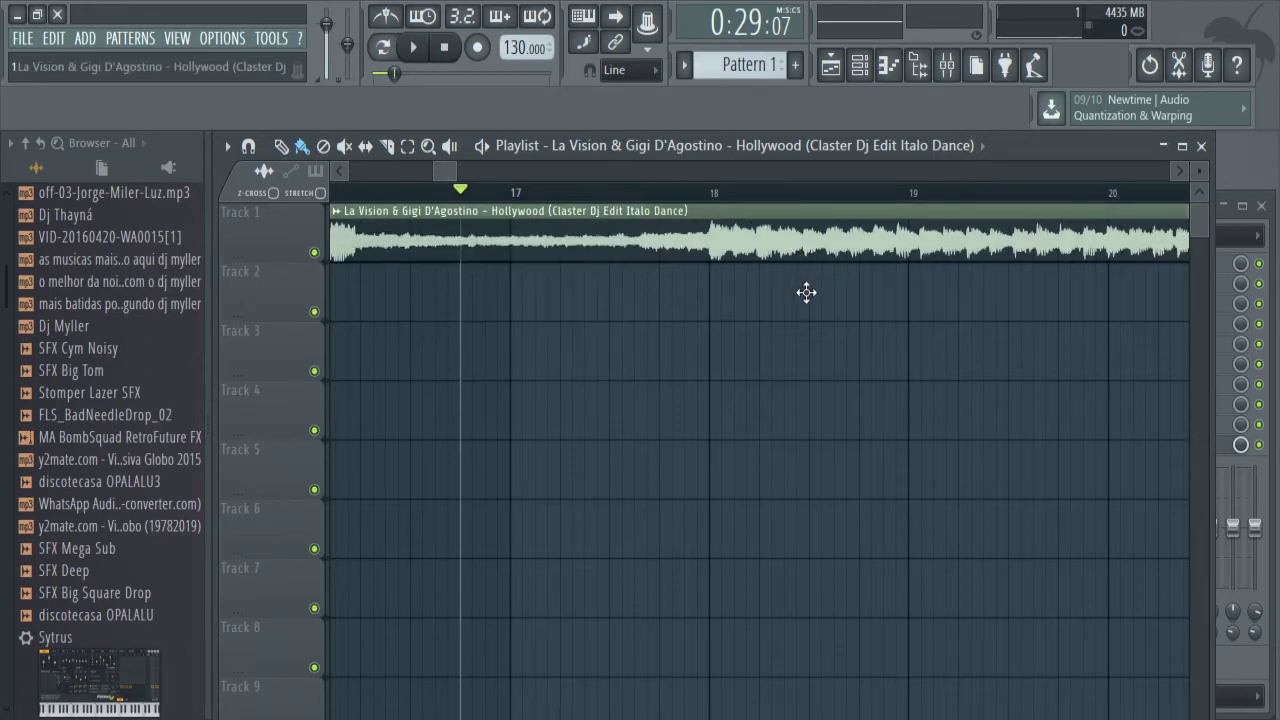
pyautogui.hotkey('ctrl', 'z')
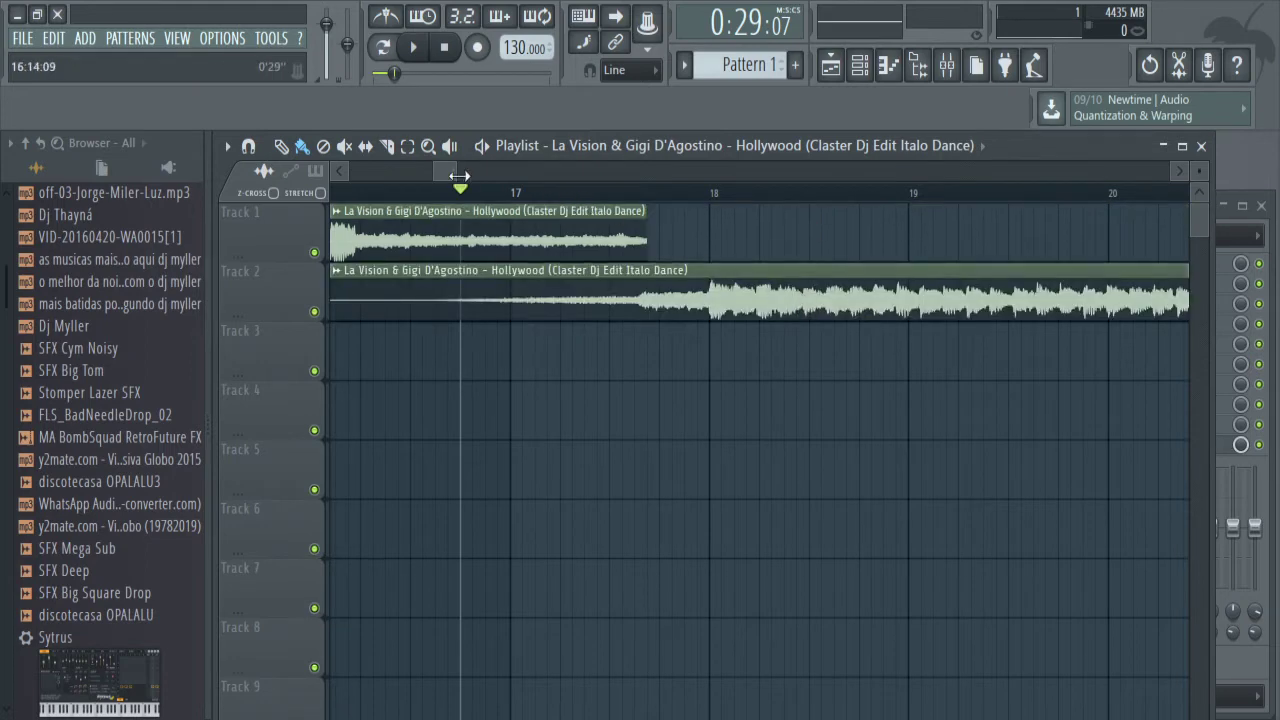
# Play the rearranged song from bar 1 and follow the new introduction on Track 1.
pyautogui.click(386, 192)
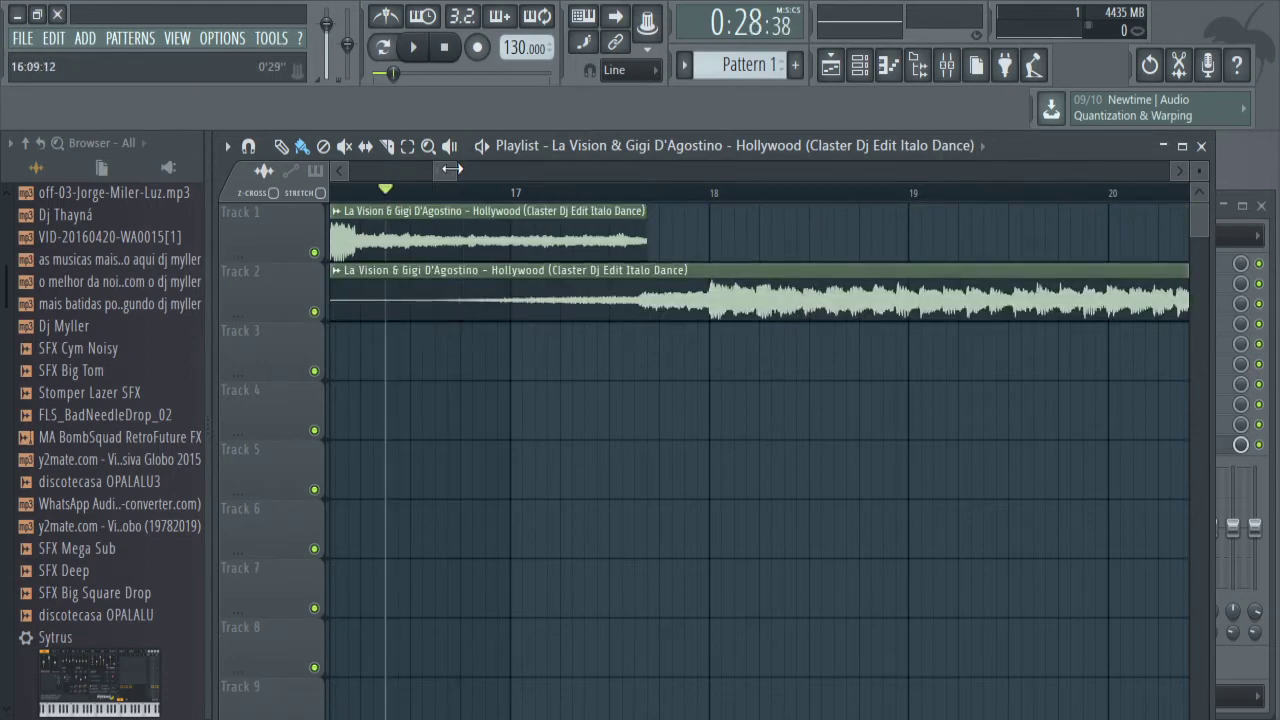
pyautogui.moveTo(452, 169); pyautogui.dragTo(336, 172)
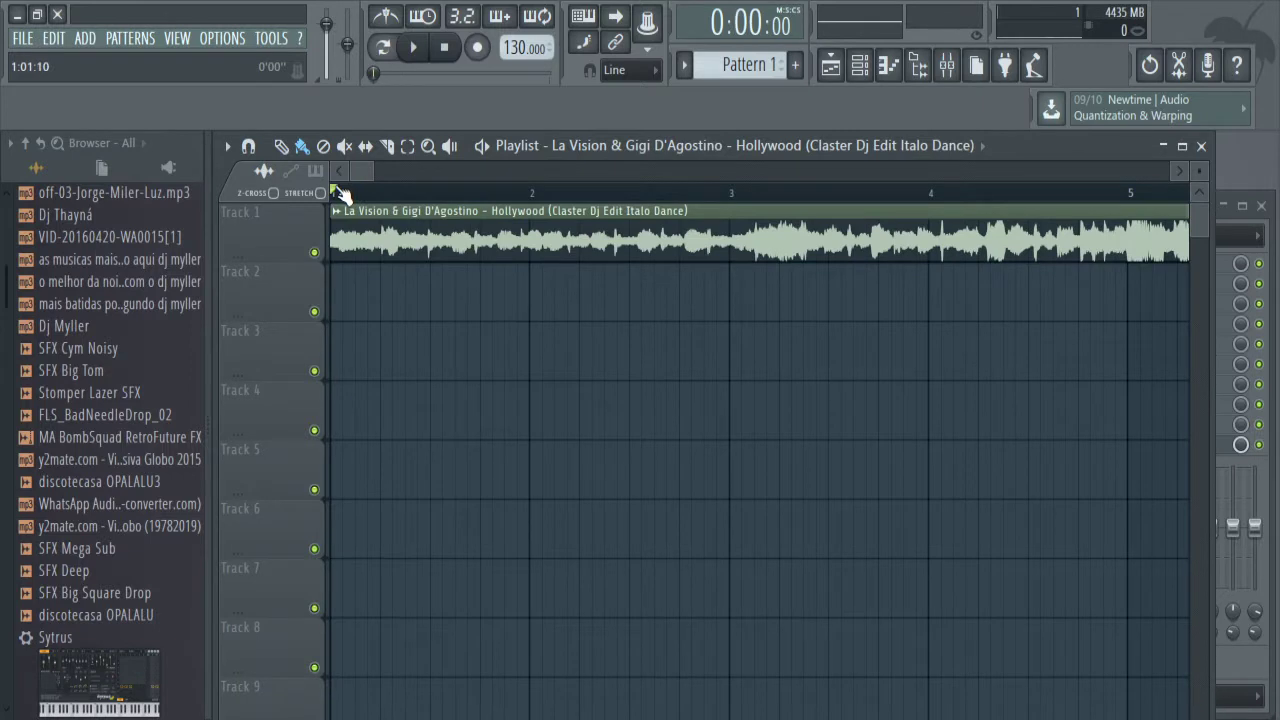
pyautogui.press('space')
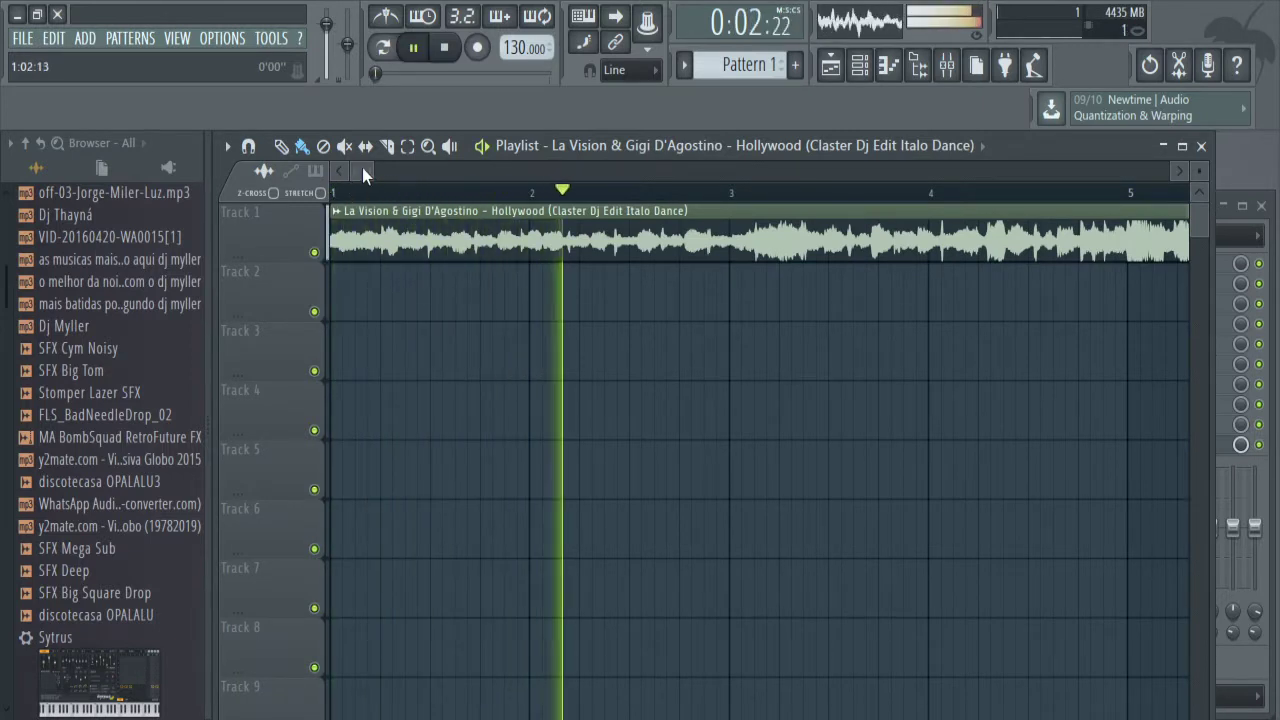
pyautogui.click(1182, 172)
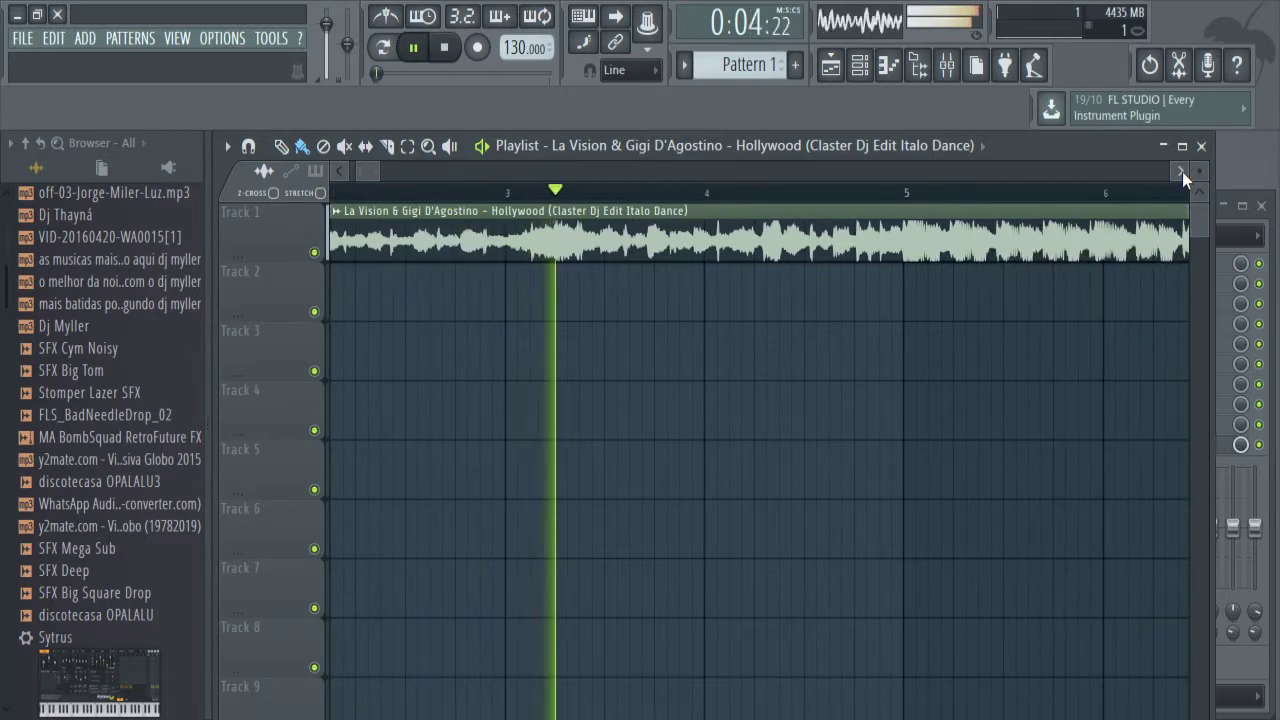
pyautogui.click(1177, 170)
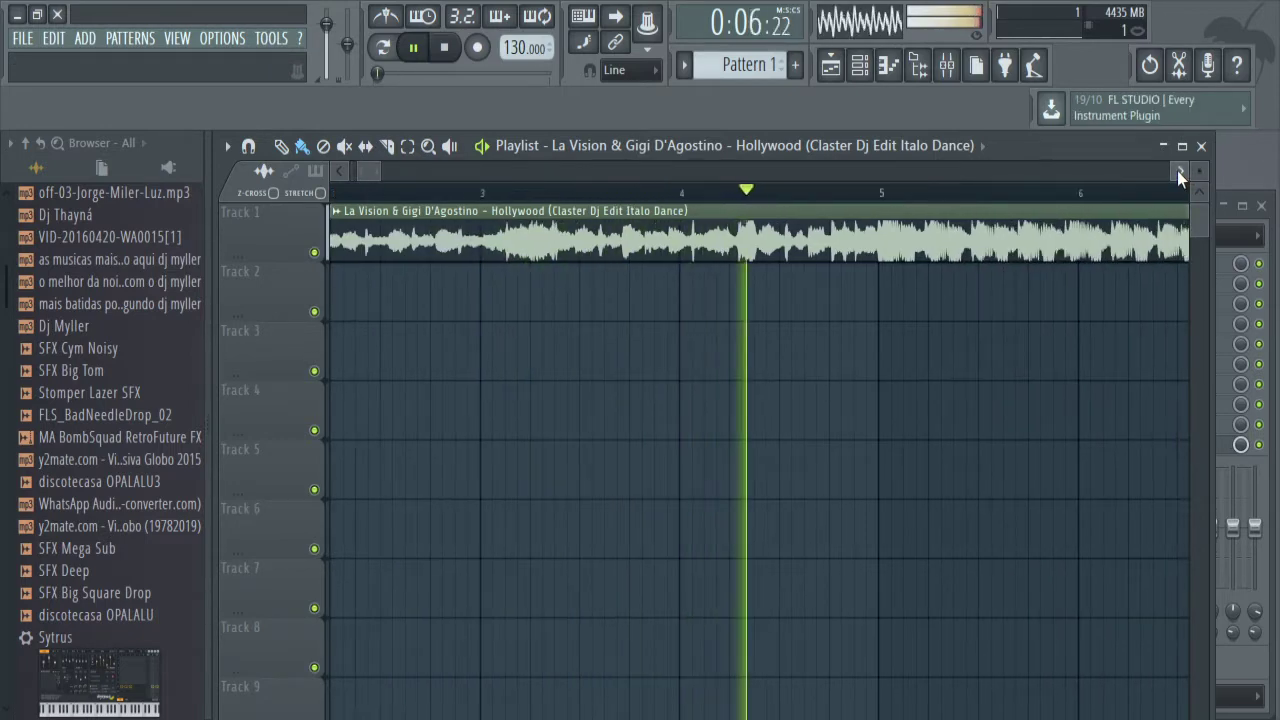
pyautogui.click(1177, 170)
pyautogui.click(1177, 170)
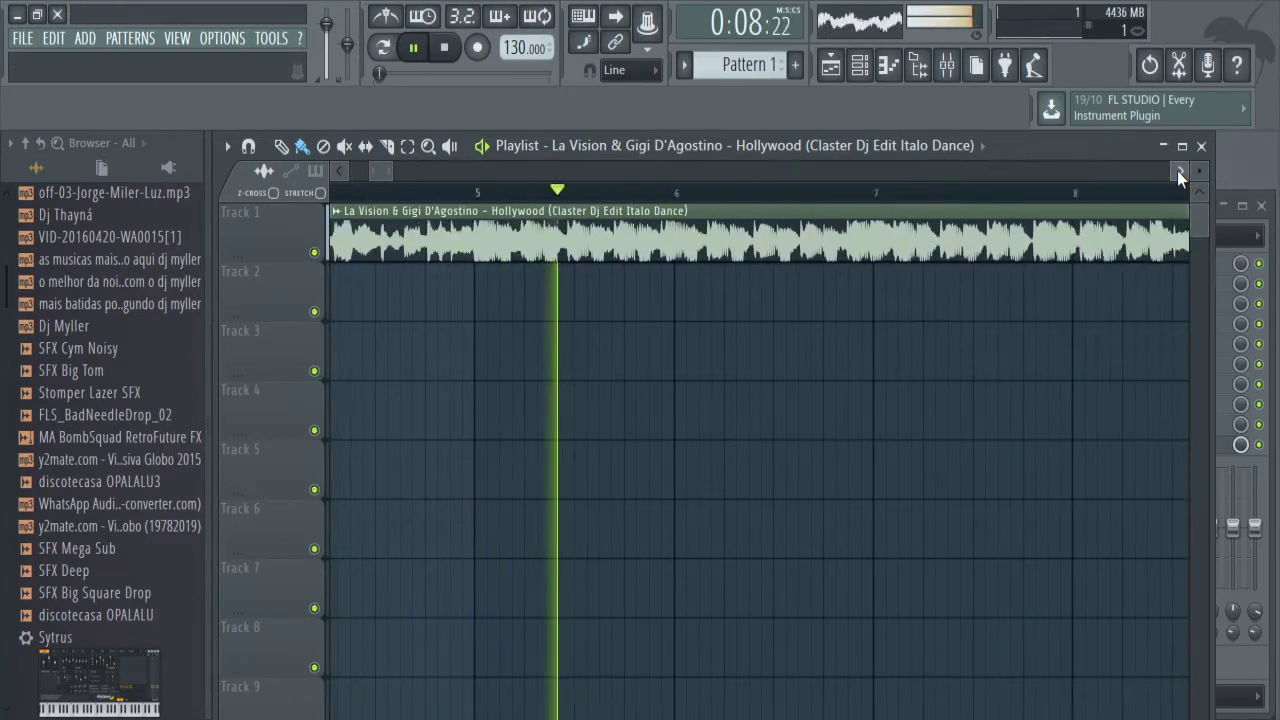
# Follow playback through the overlap between the Track 1 and Track 2 clips to about bar 19, and stop it.
pyautogui.click(1177, 170)
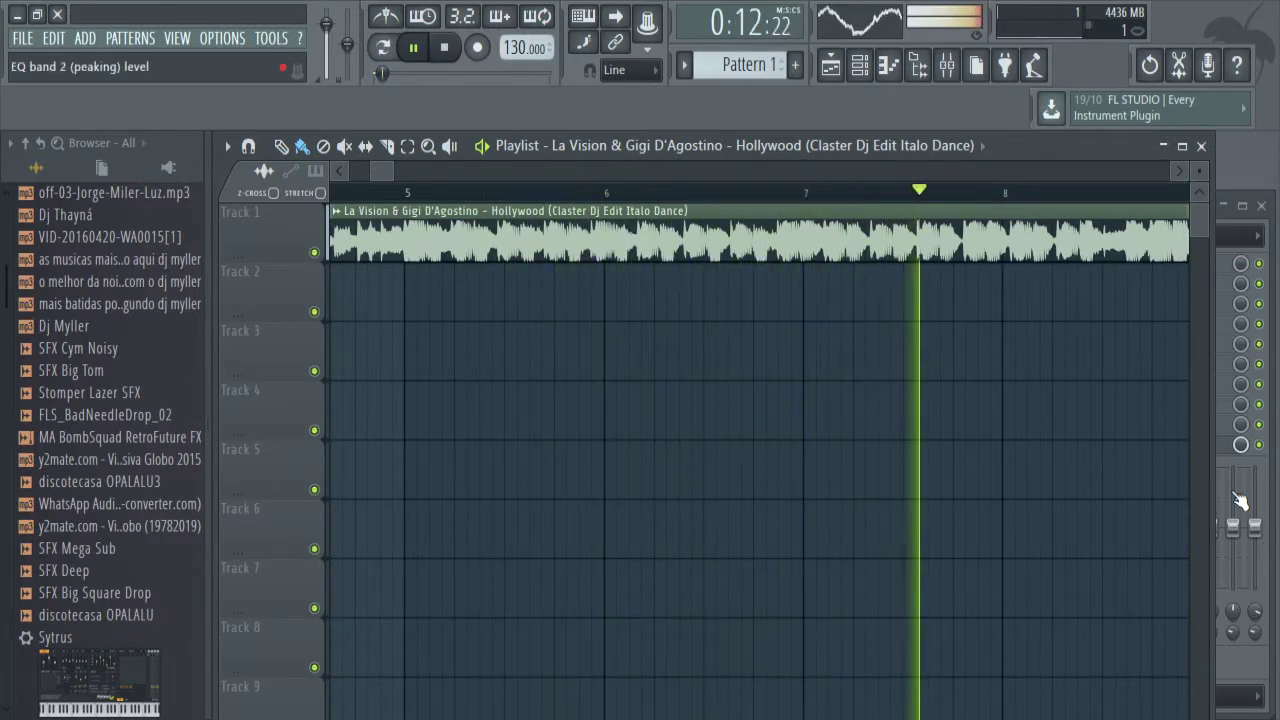
pyautogui.click(1178, 170)
pyautogui.click(1178, 170)
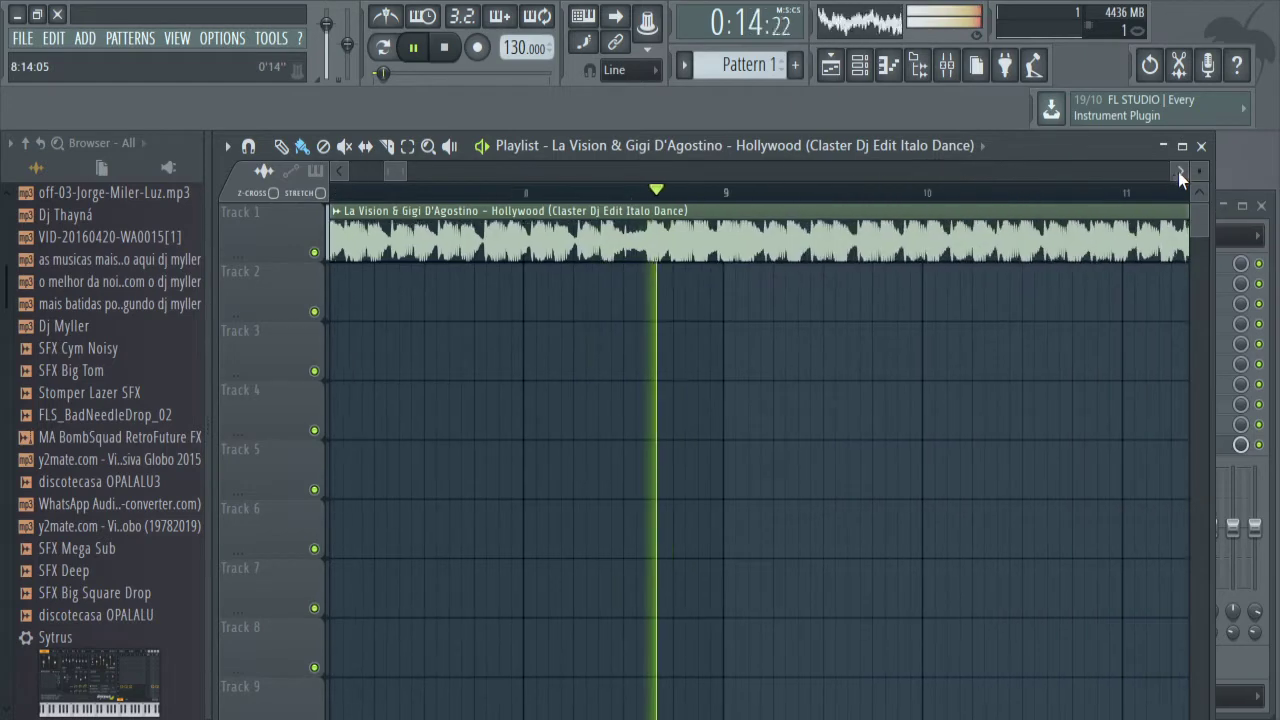
pyautogui.click(1178, 172)
pyautogui.click(1184, 173)
pyautogui.click(1184, 173)
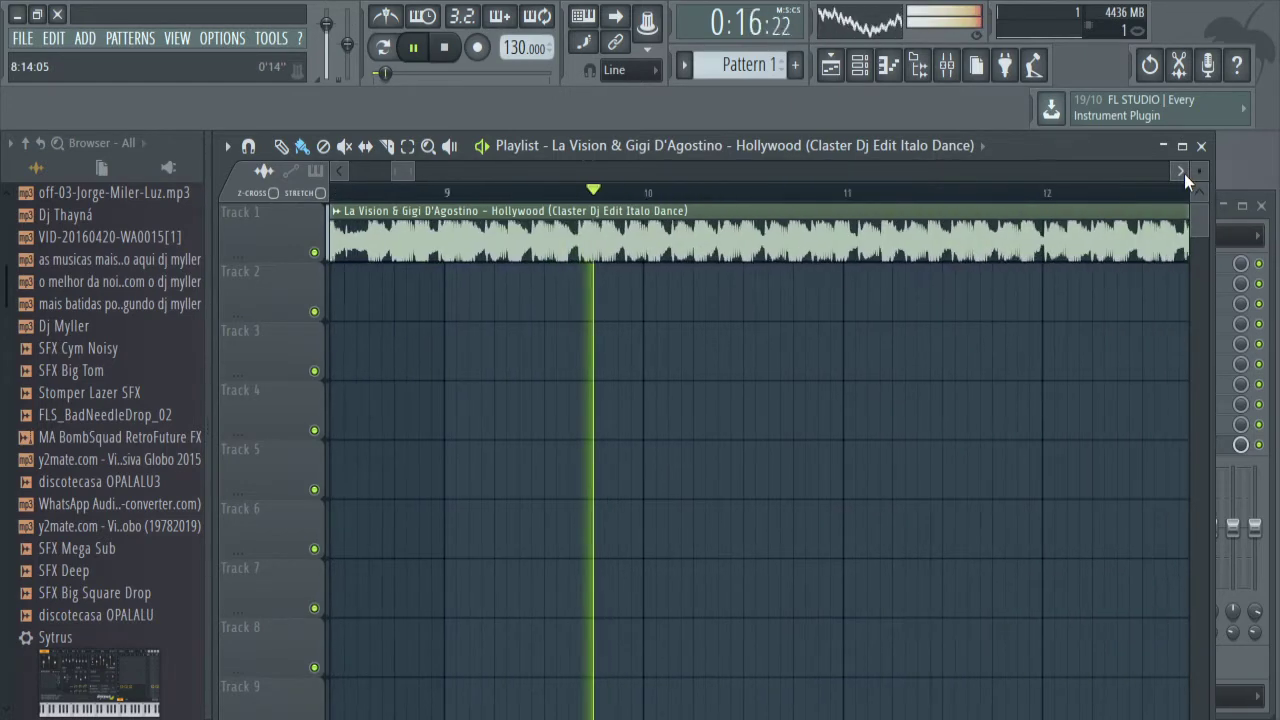
pyautogui.click(1182, 173)
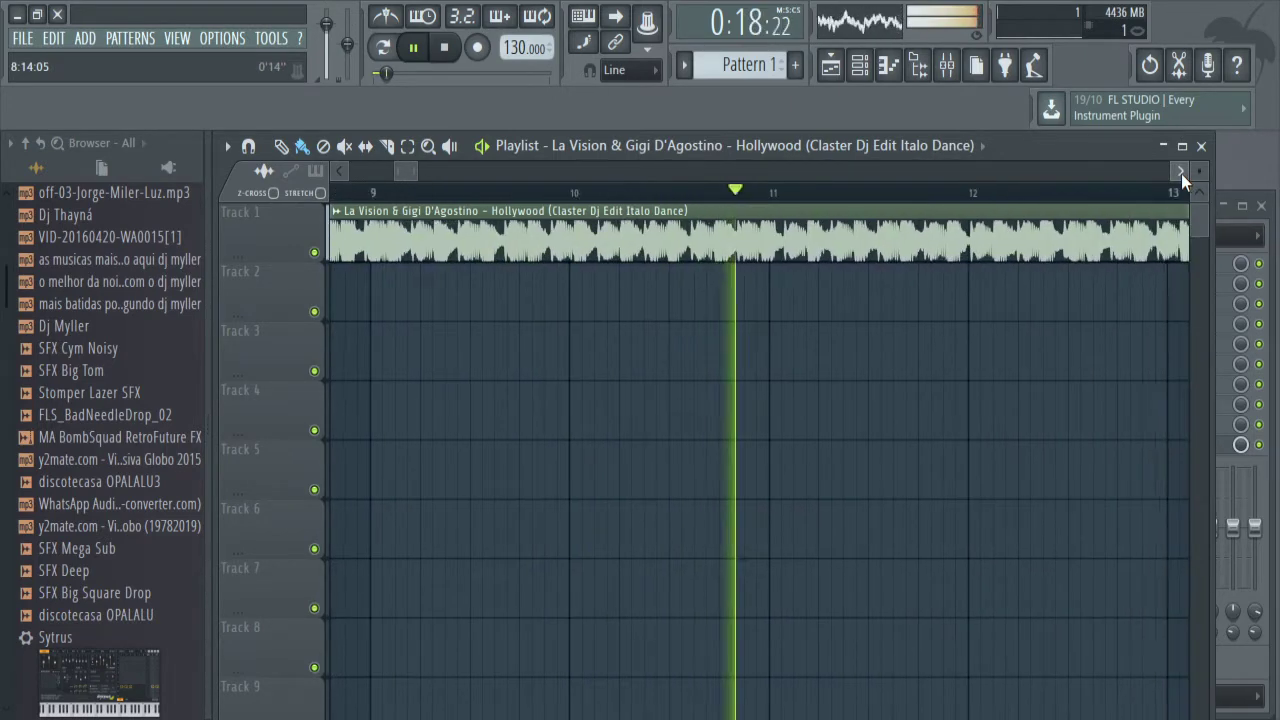
pyautogui.click(1181, 174)
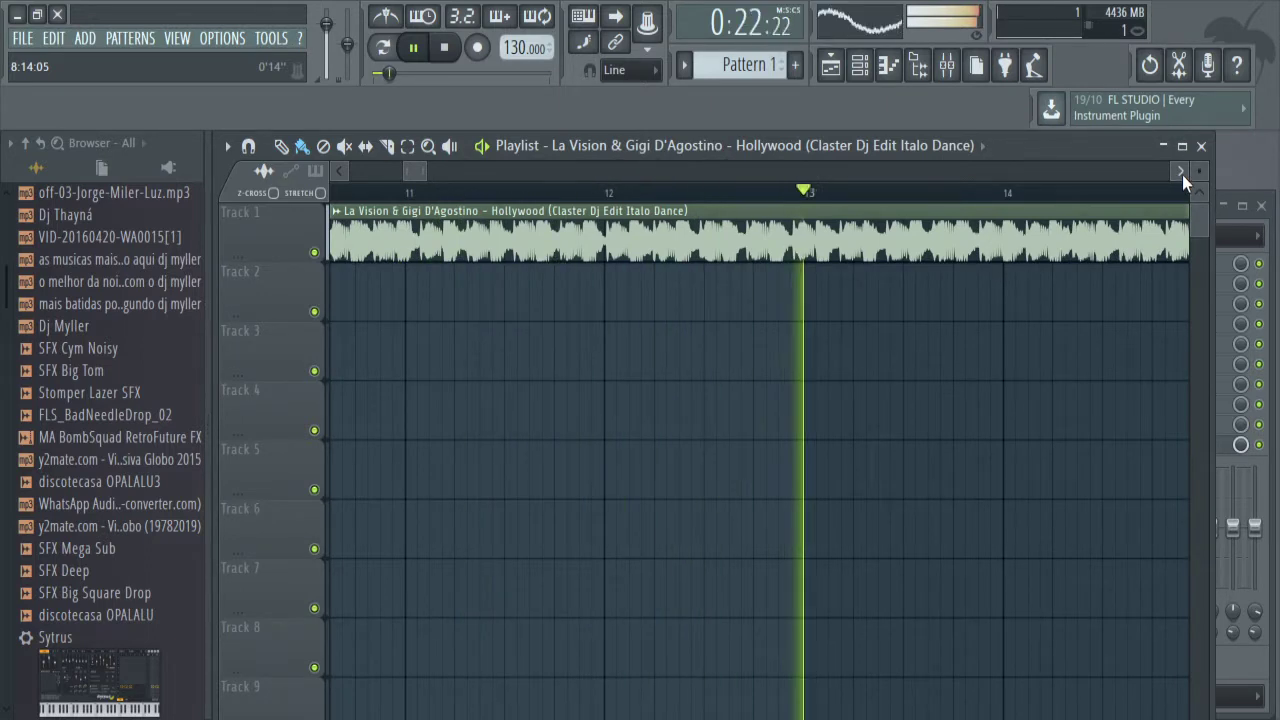
pyautogui.click(1178, 173)
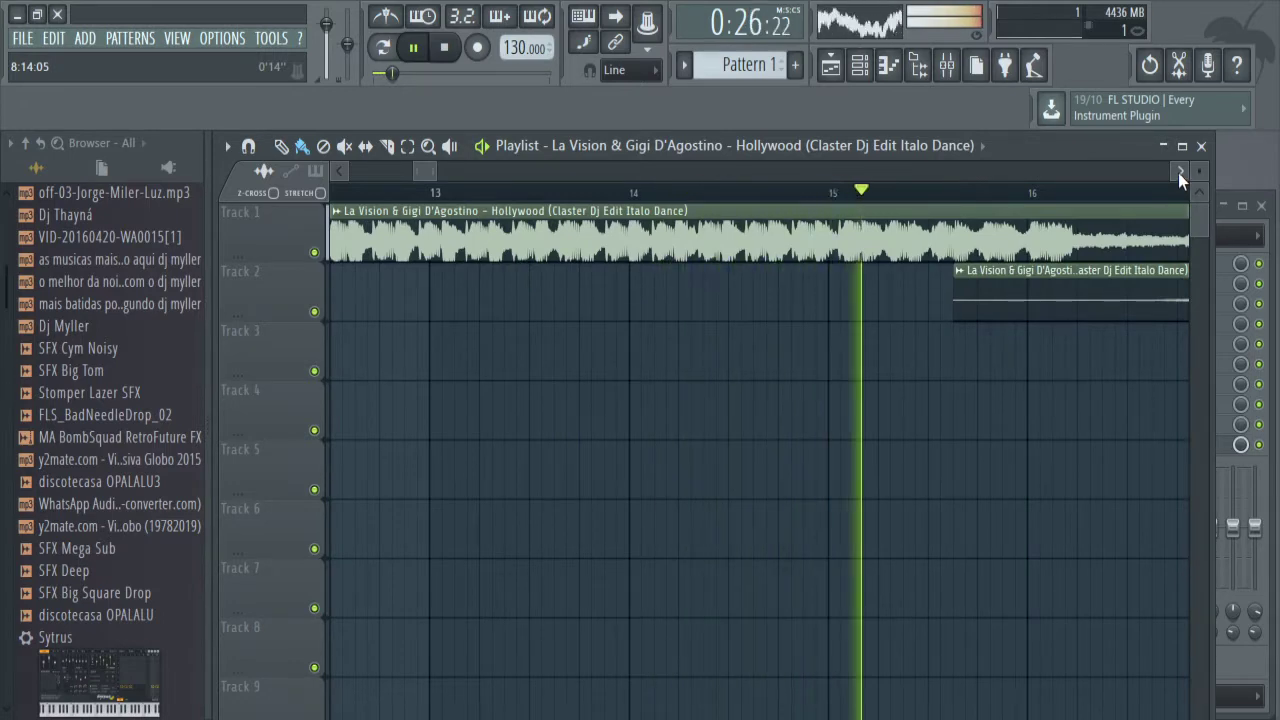
pyautogui.click(1178, 172)
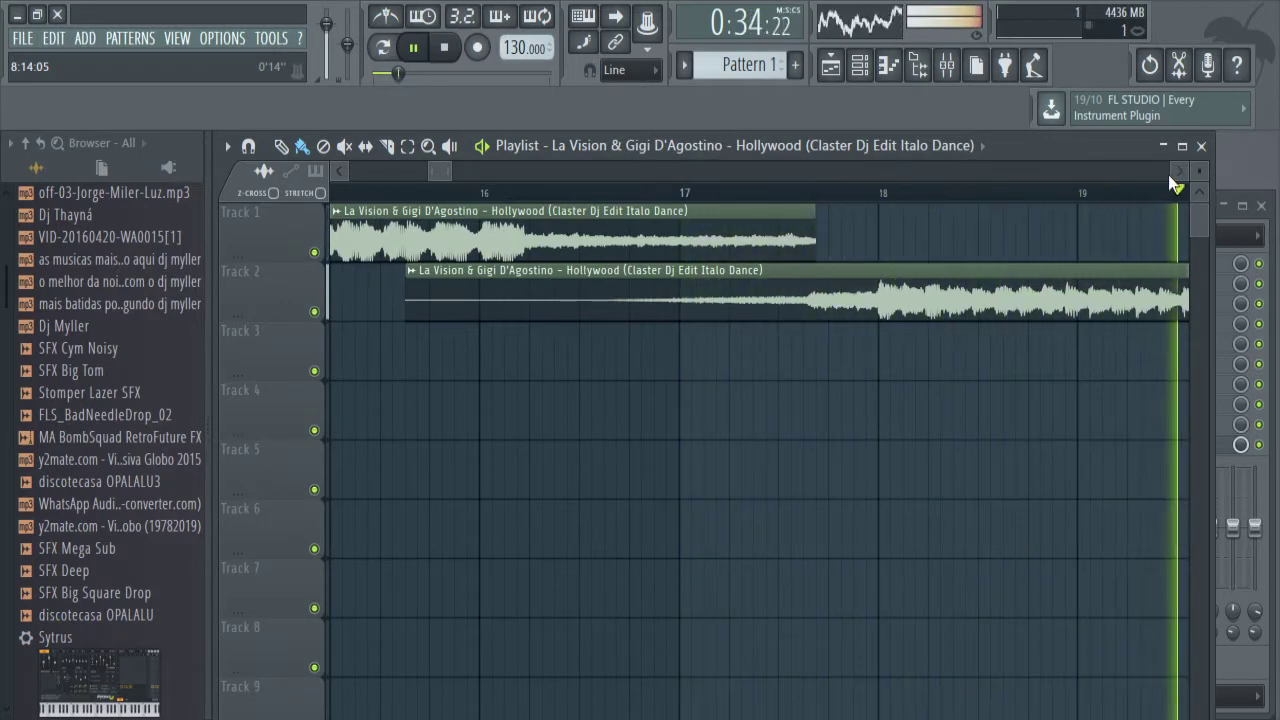
pyautogui.press('space')
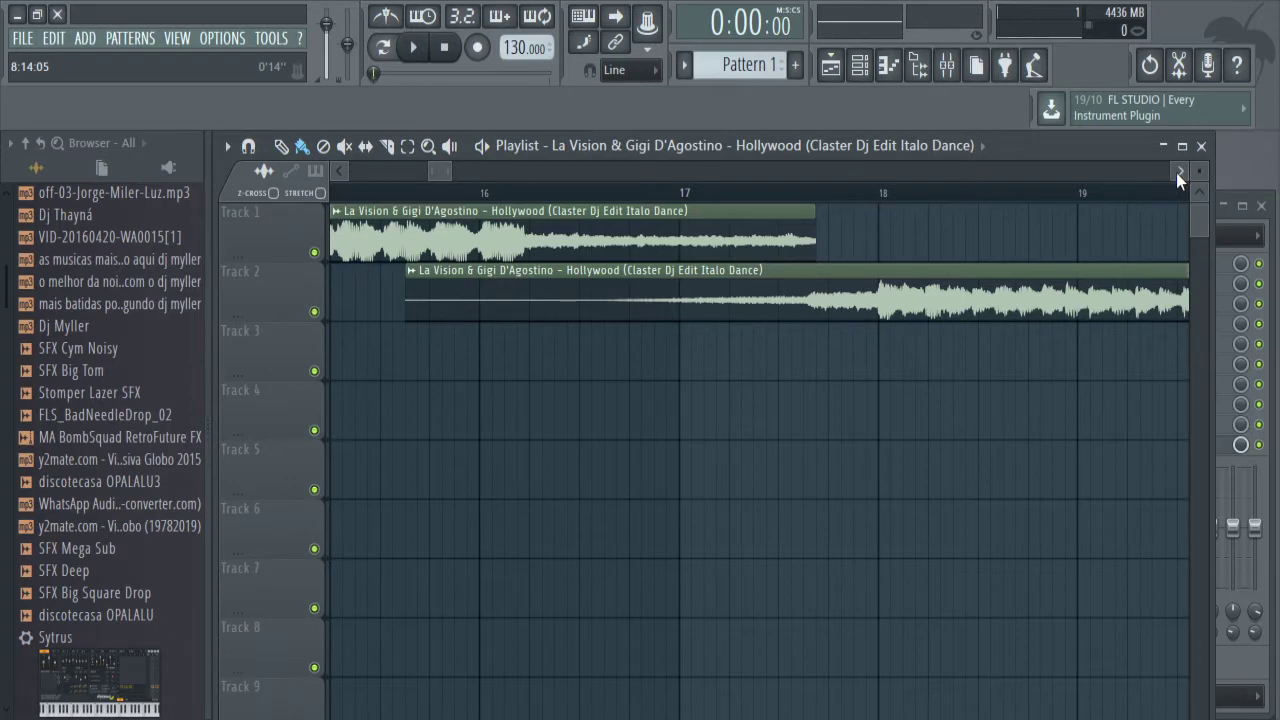
# Move the sliced section on Track 1 down to Track 3, starting at about bar 51.7 near the Track 2 clip's end.
pyautogui.moveTo(1176, 173)
pyautogui.mouseDown()
pyautogui.moveTo(1235, 177)
pyautogui.moveTo(1172, 172)
pyautogui.mouseUp()
pyautogui.moveTo(545, 173); pyautogui.dragTo(601, 173)
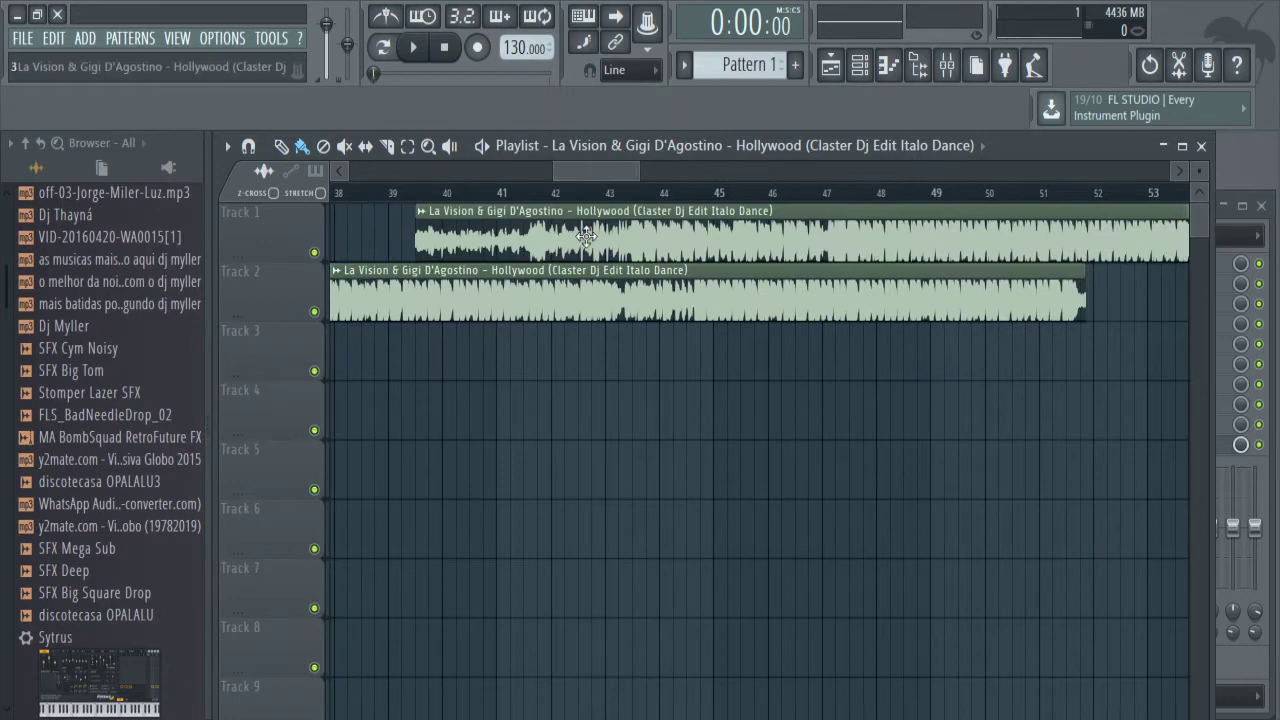
pyautogui.moveTo(586, 240); pyautogui.dragTo(1103, 363)
pyautogui.moveTo(586, 175); pyautogui.dragTo(633, 172)
pyautogui.moveTo(568, 350); pyautogui.dragTo(666, 356)
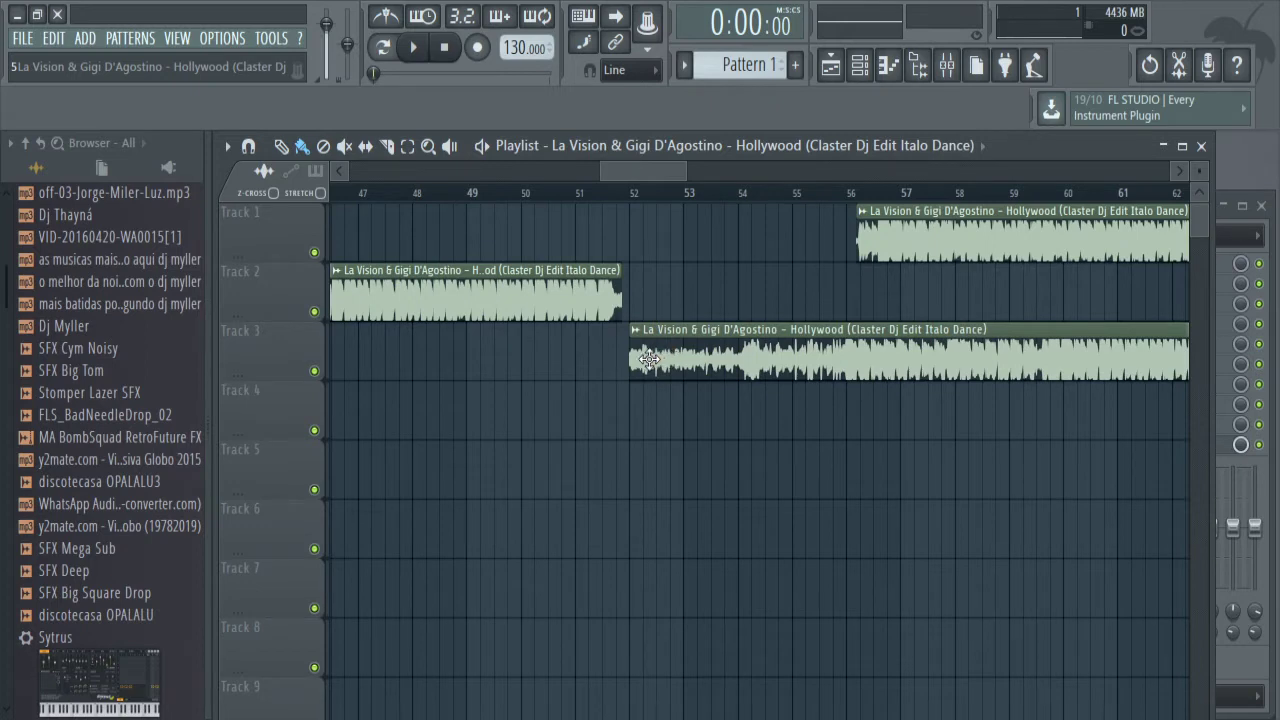
pyautogui.moveTo(642, 359); pyautogui.dragTo(636, 361)
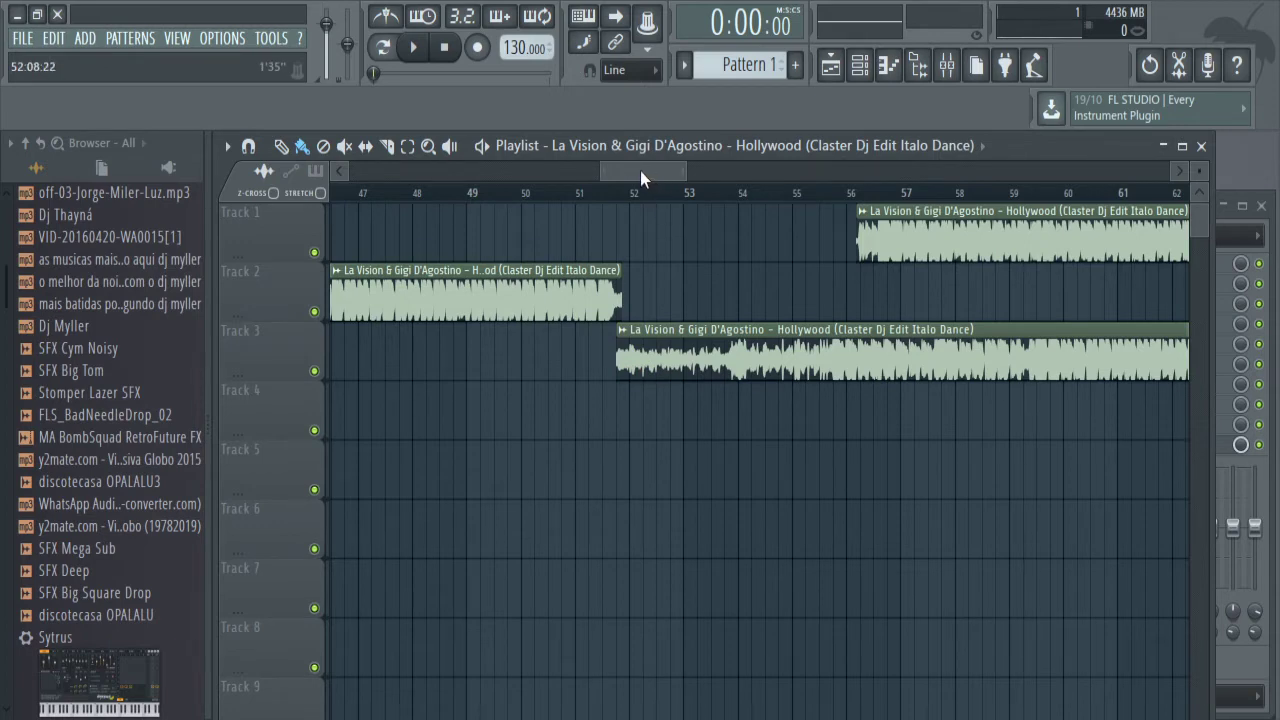
# Align the Track 3 clip's start exactly with the end of the Track 2 clip and play the join from about bar 50.
pyautogui.moveTo(640, 170)
pyautogui.mouseDown()
pyautogui.moveTo(712, 171)
pyautogui.moveTo(625, 175)
pyautogui.mouseUp()
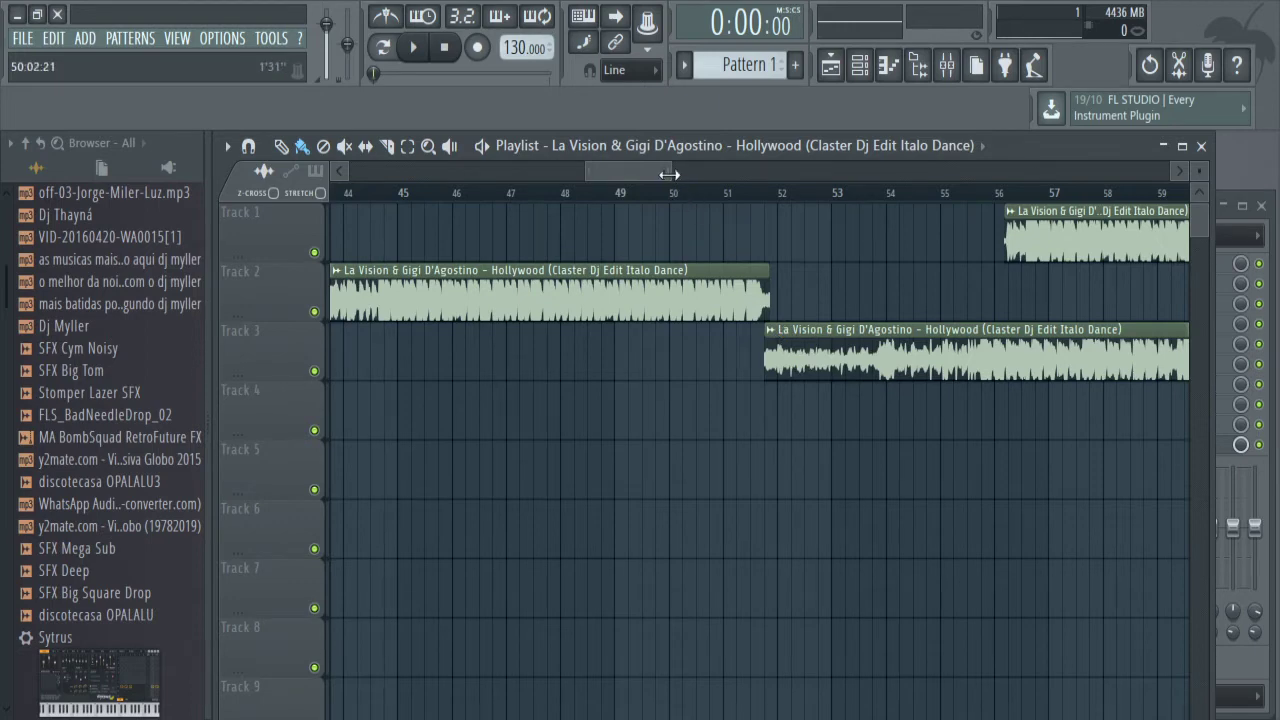
pyautogui.moveTo(669, 174); pyautogui.dragTo(638, 175)
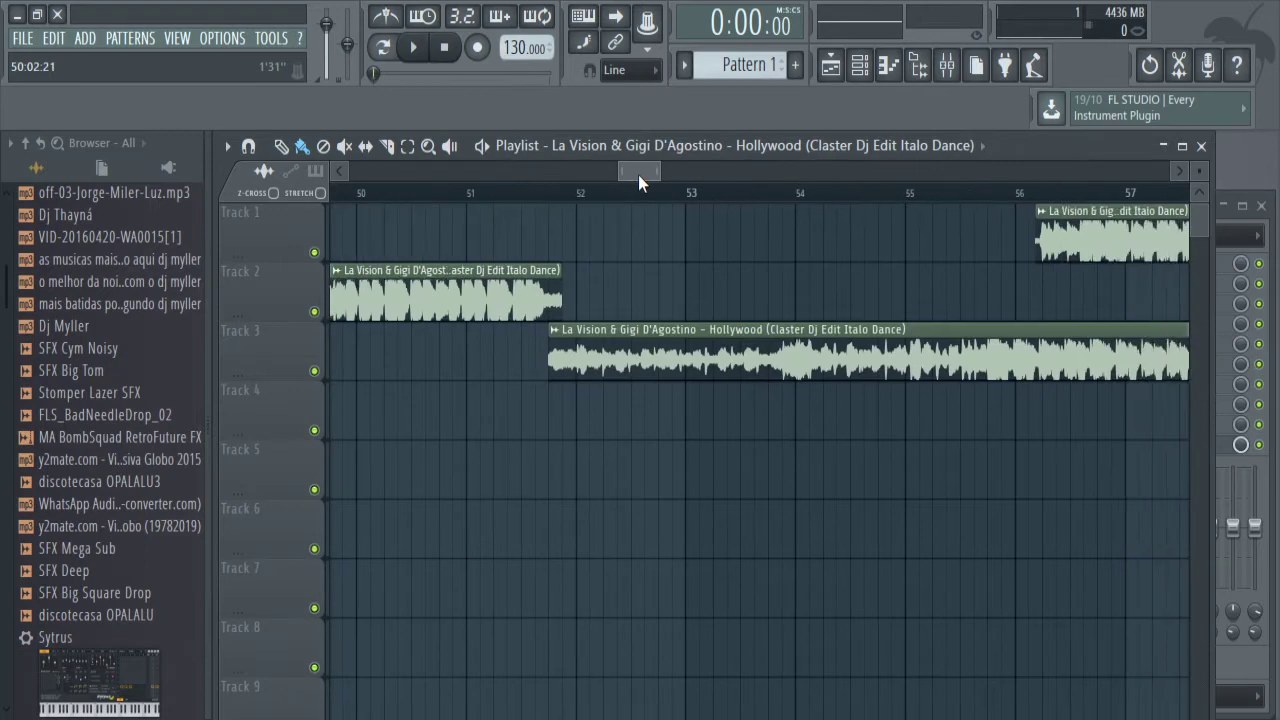
pyautogui.moveTo(584, 344); pyautogui.dragTo(598, 284)
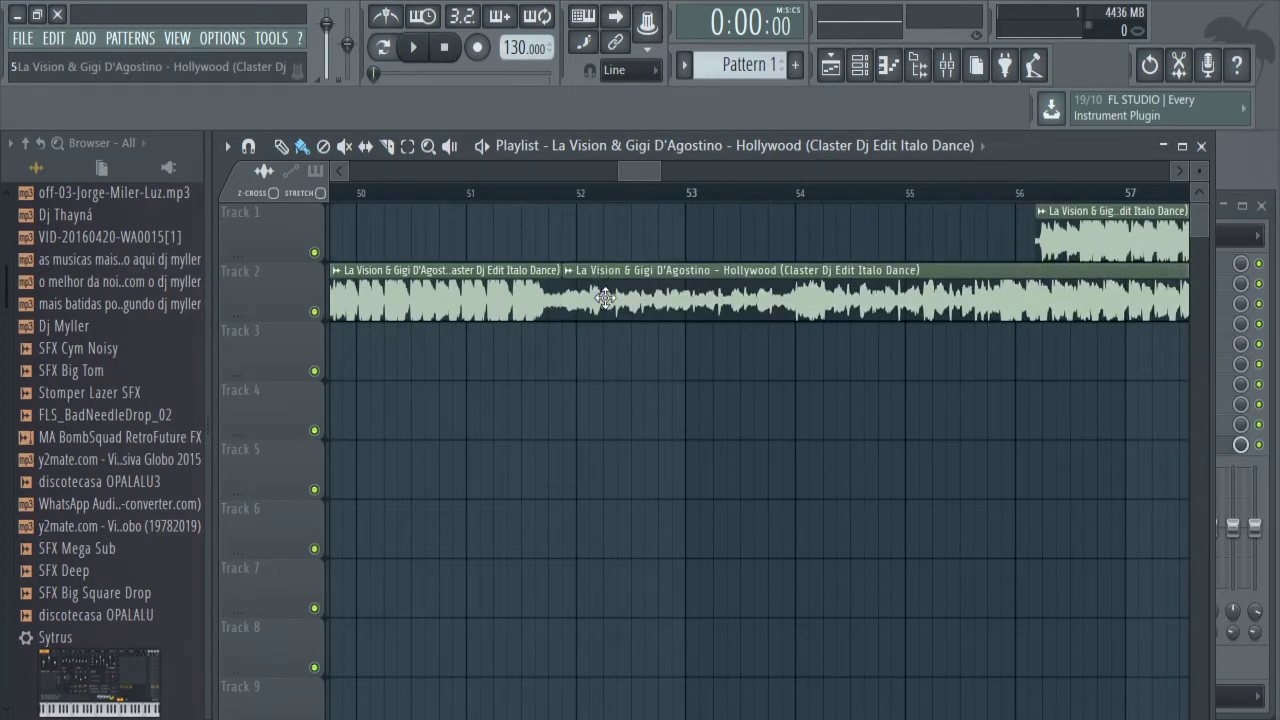
pyautogui.moveTo(600, 347)
pyautogui.mouseDown()
pyautogui.moveTo(586, 350)
pyautogui.moveTo(600, 355)
pyautogui.mouseUp()
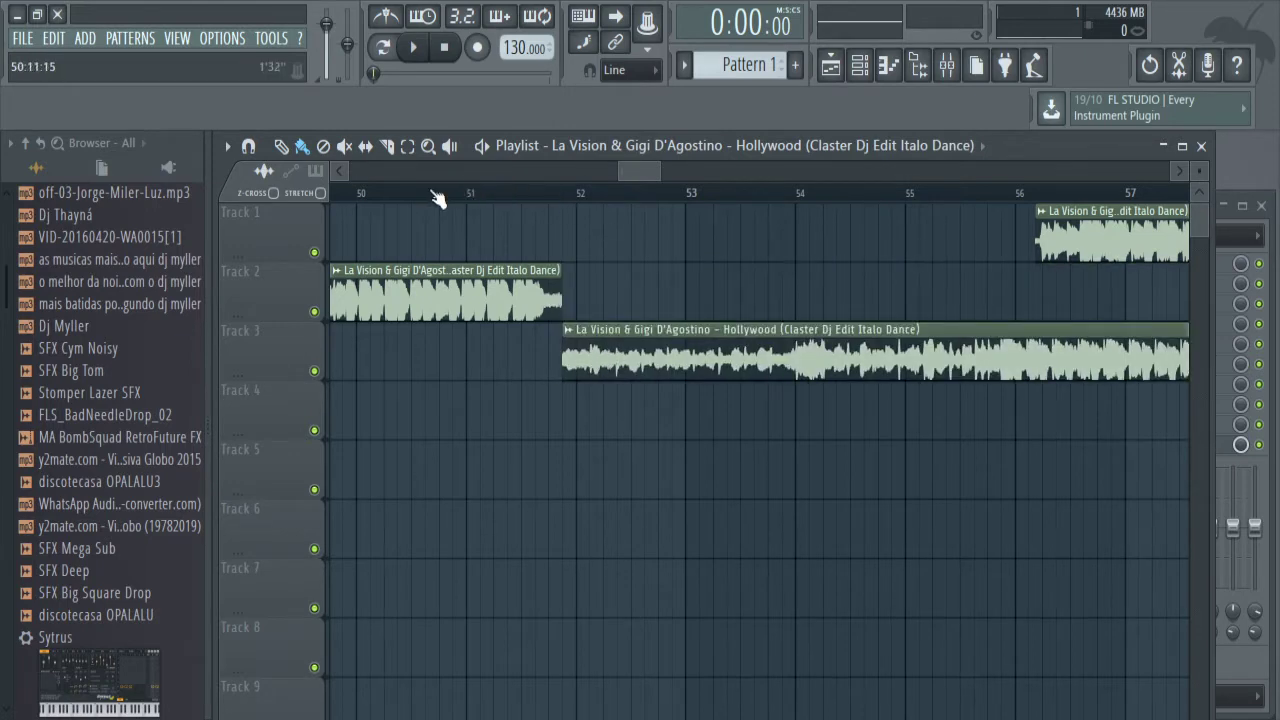
pyautogui.press('space')
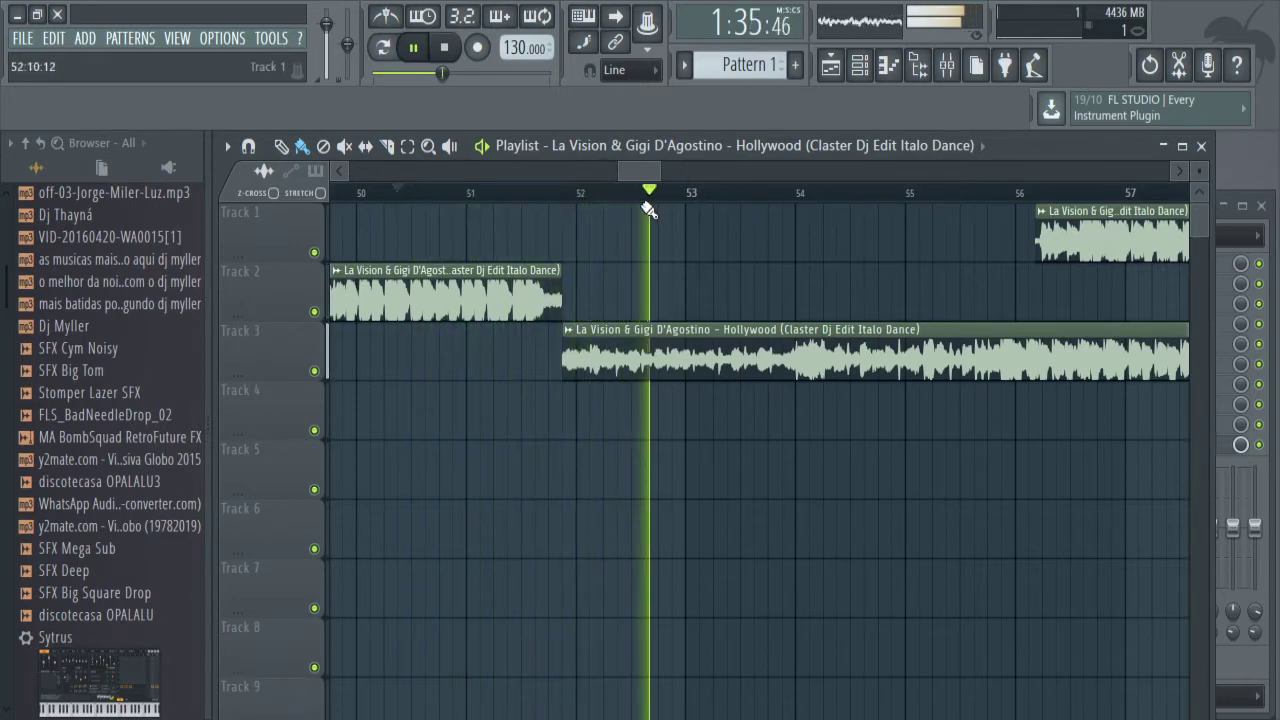
# Move the remaining Track 1 clip to Track 4 at the Track 3 clip's end and audition the join from about bar 66.6.
pyautogui.moveTo(641, 170); pyautogui.dragTo(667, 170)
pyautogui.moveTo(616, 228); pyautogui.dragTo(988, 422)
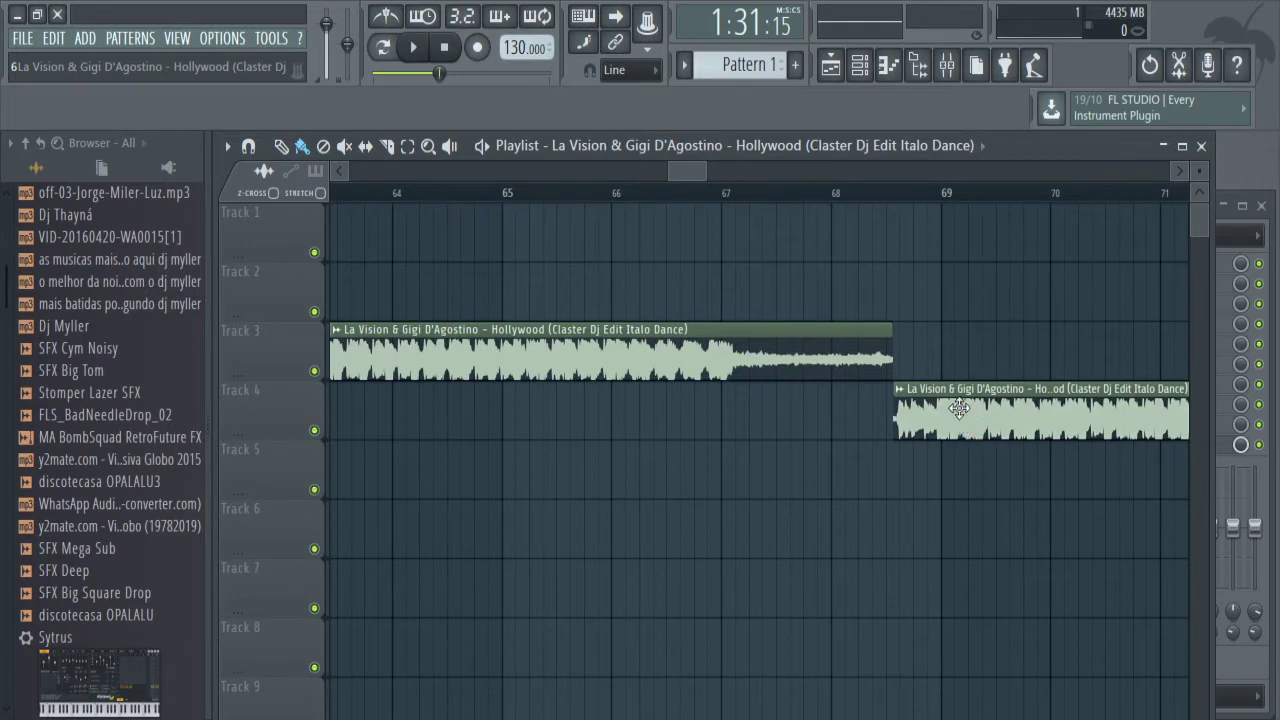
pyautogui.moveTo(680, 171); pyautogui.dragTo(694, 168)
pyautogui.click(606, 196)
pyautogui.press('space')
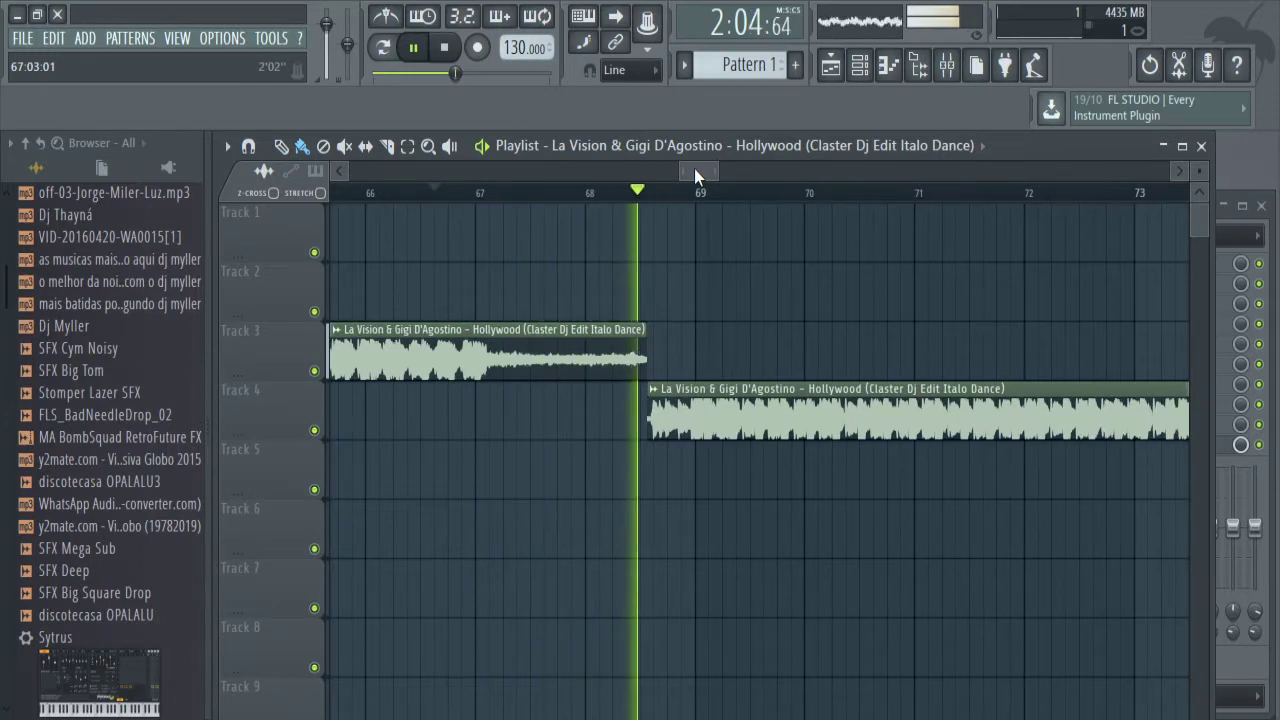
pyautogui.press('space')
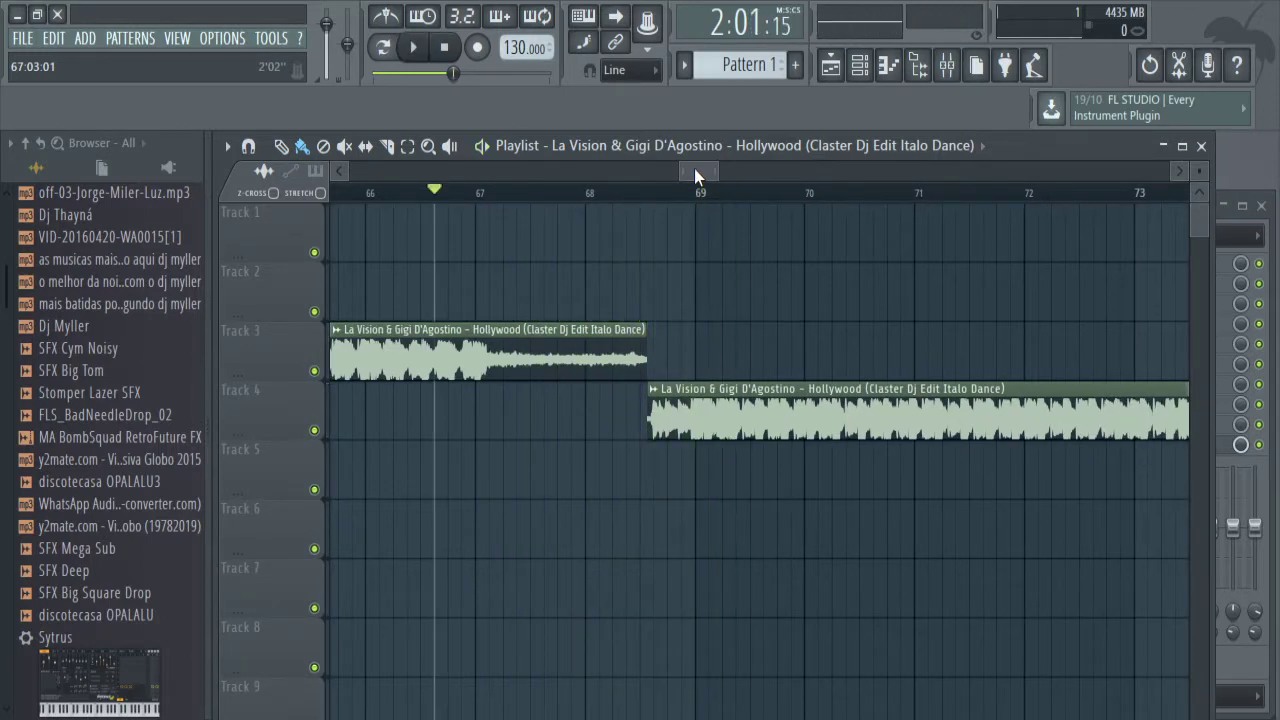
# Play the Track 4 clip and follow it from its quieter passage around bar 76 to about bar 91.
pyautogui.moveTo(694, 168); pyautogui.dragTo(753, 169)
pyautogui.press('space')
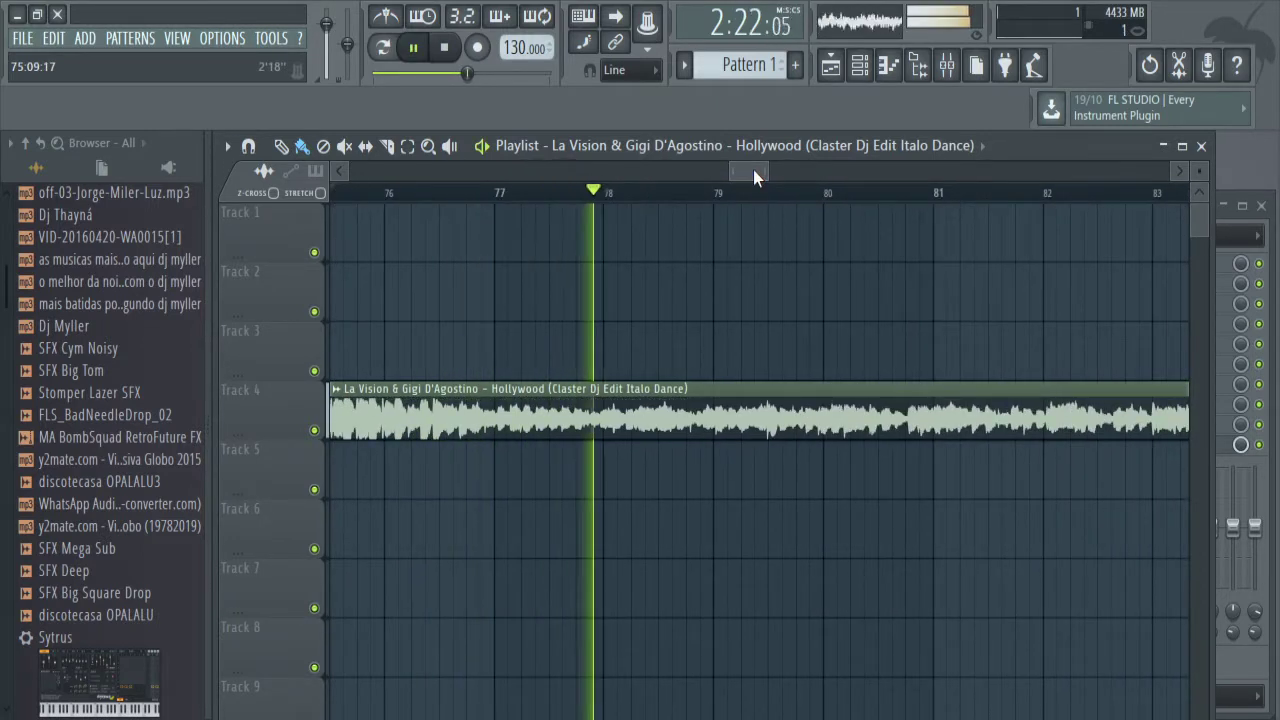
pyautogui.moveTo(752, 169); pyautogui.dragTo(763, 169)
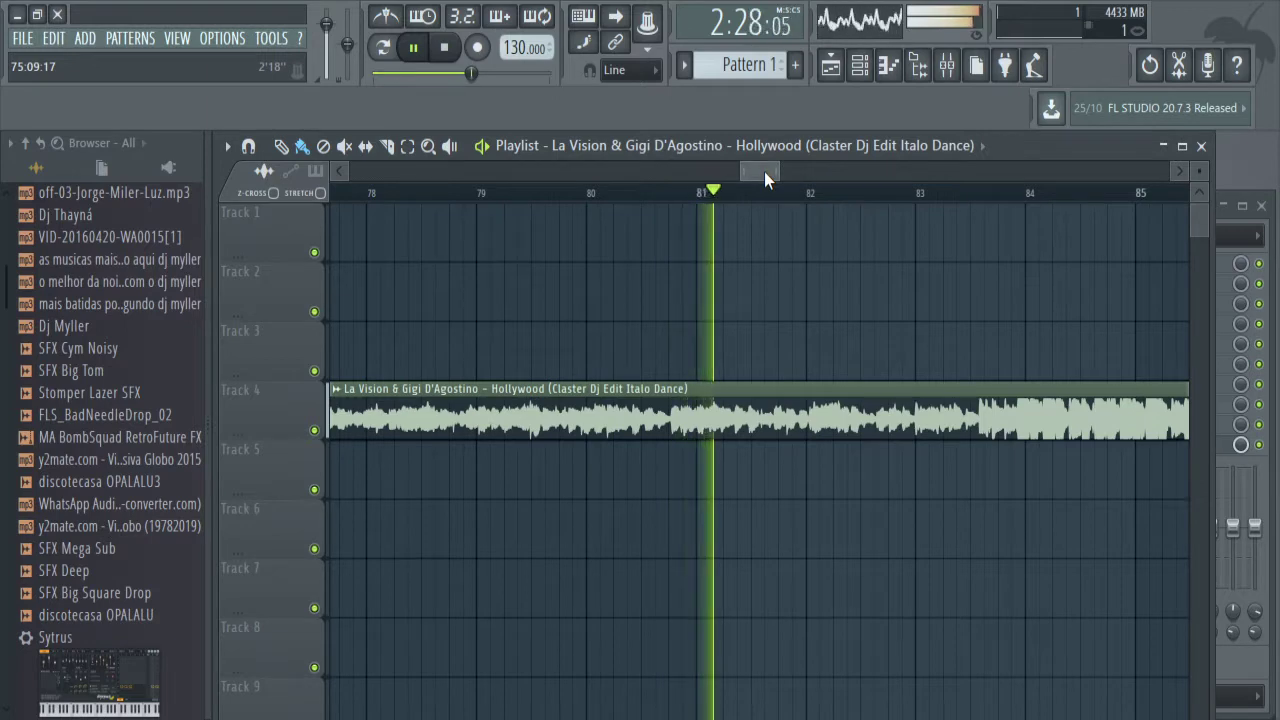
pyautogui.moveTo(764, 171); pyautogui.dragTo(779, 179)
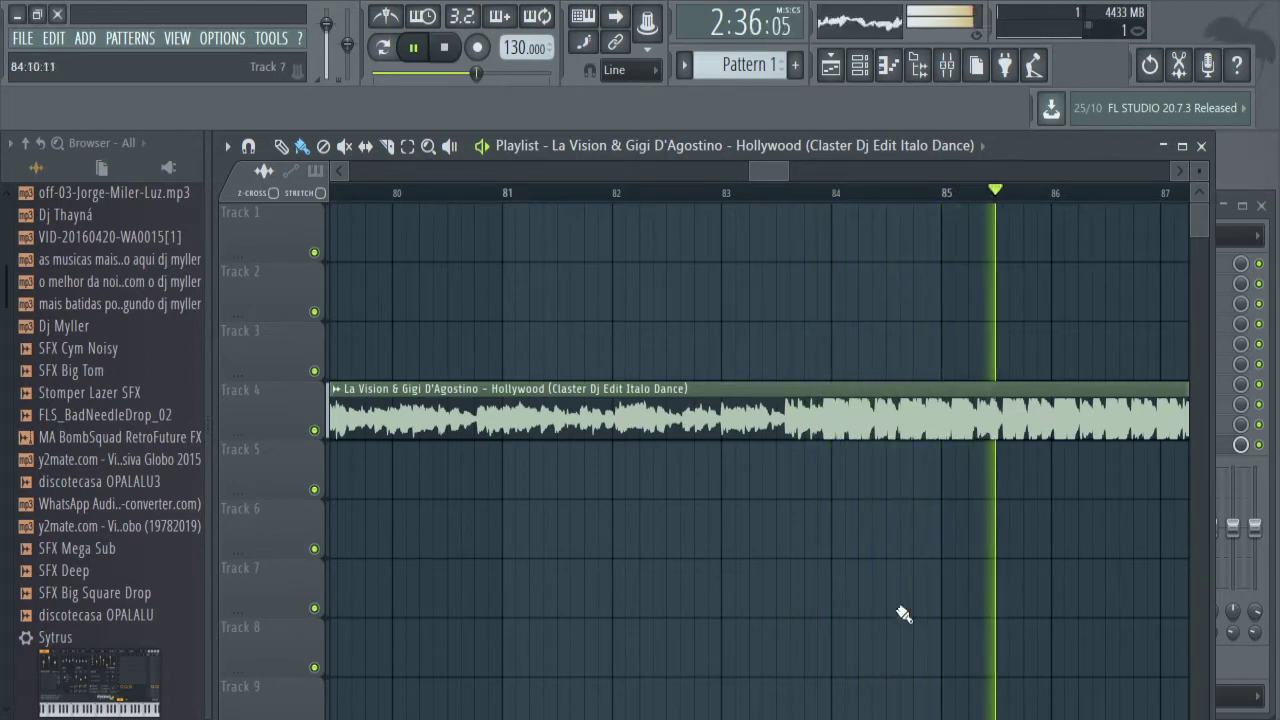
pyautogui.moveTo(769, 170); pyautogui.dragTo(797, 169)
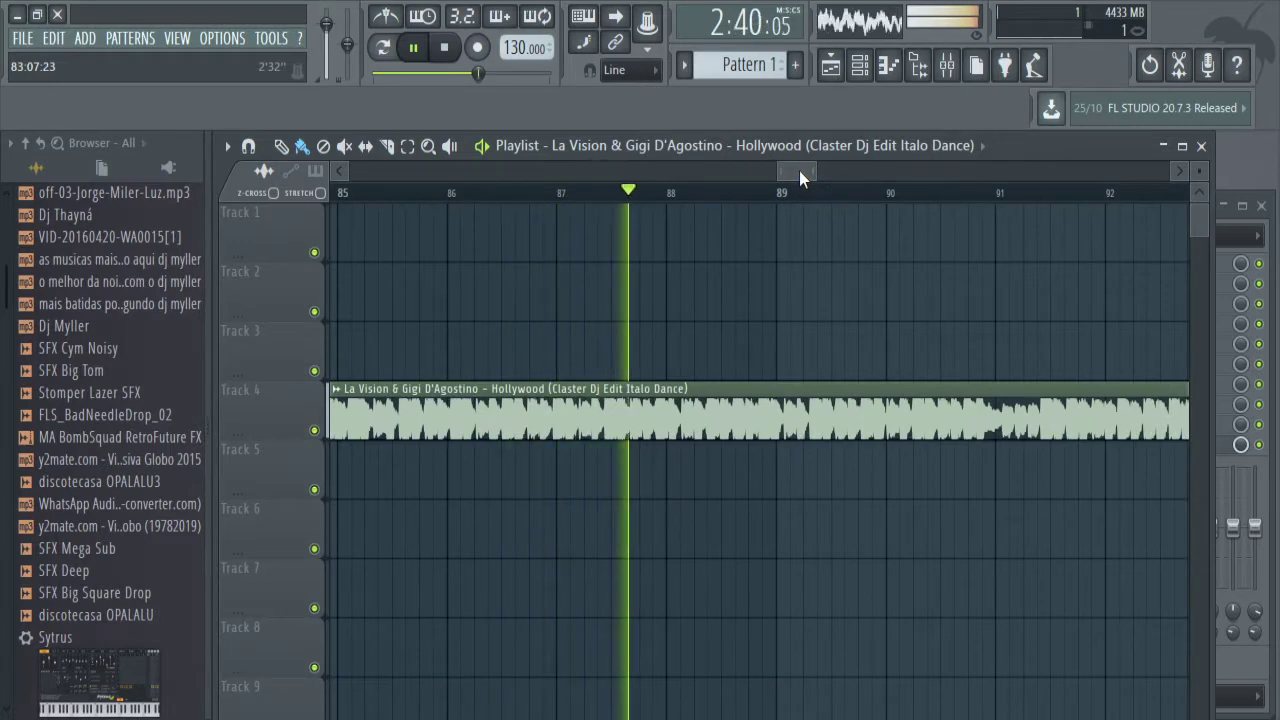
pyautogui.moveTo(797, 173); pyautogui.dragTo(817, 173)
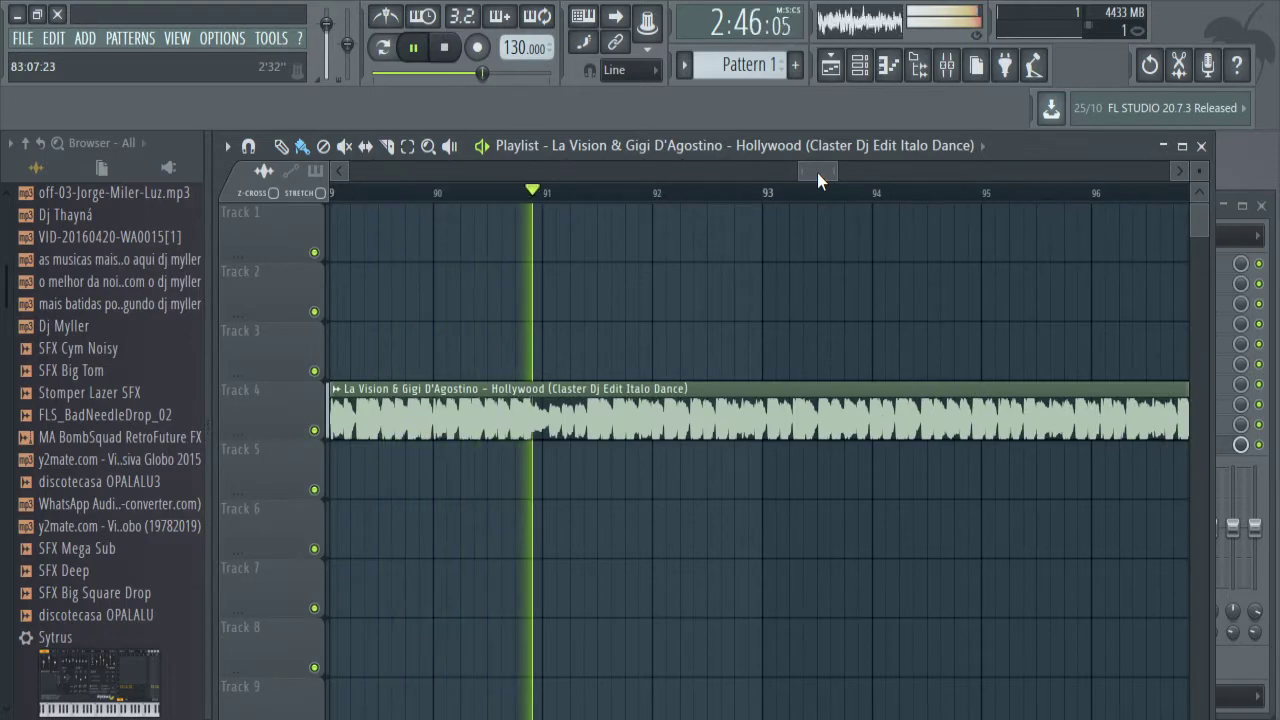
# Skip playback ahead to about bar 106, follow Track 4 to the song's ending near bar 141, and stop.
pyautogui.moveTo(818, 172); pyautogui.dragTo(896, 171)
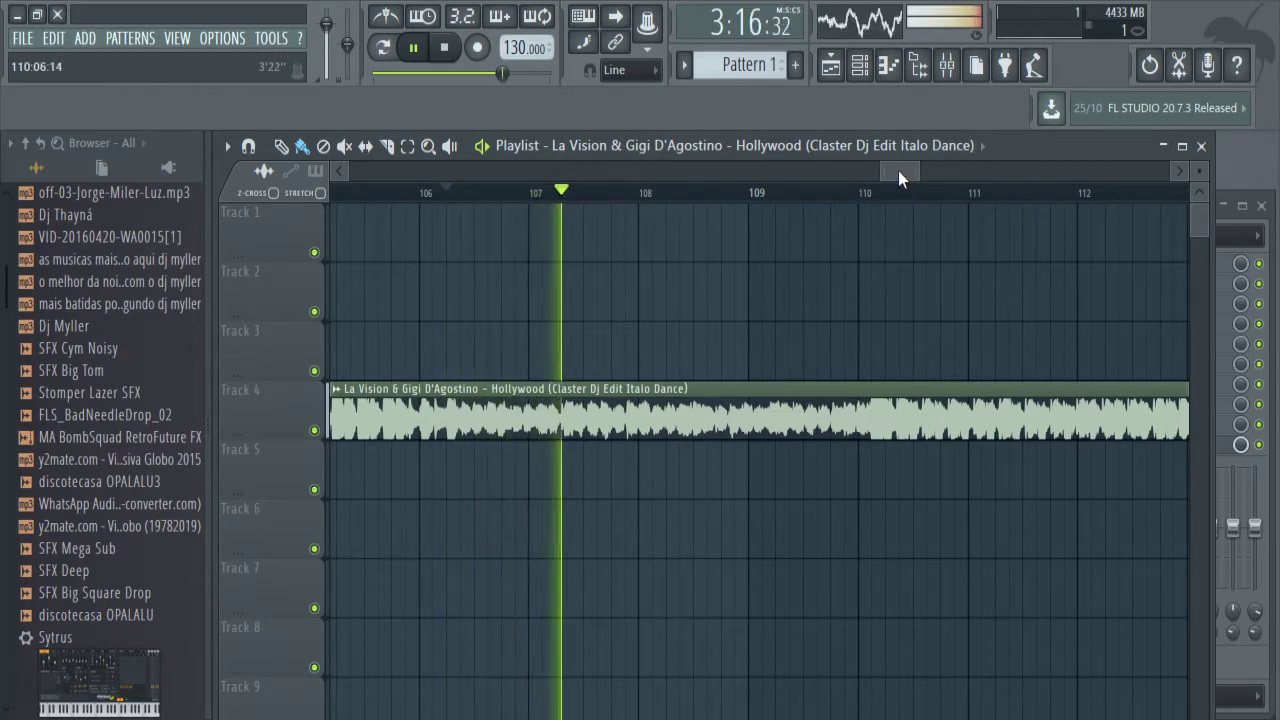
pyautogui.moveTo(898, 171); pyautogui.dragTo(914, 170)
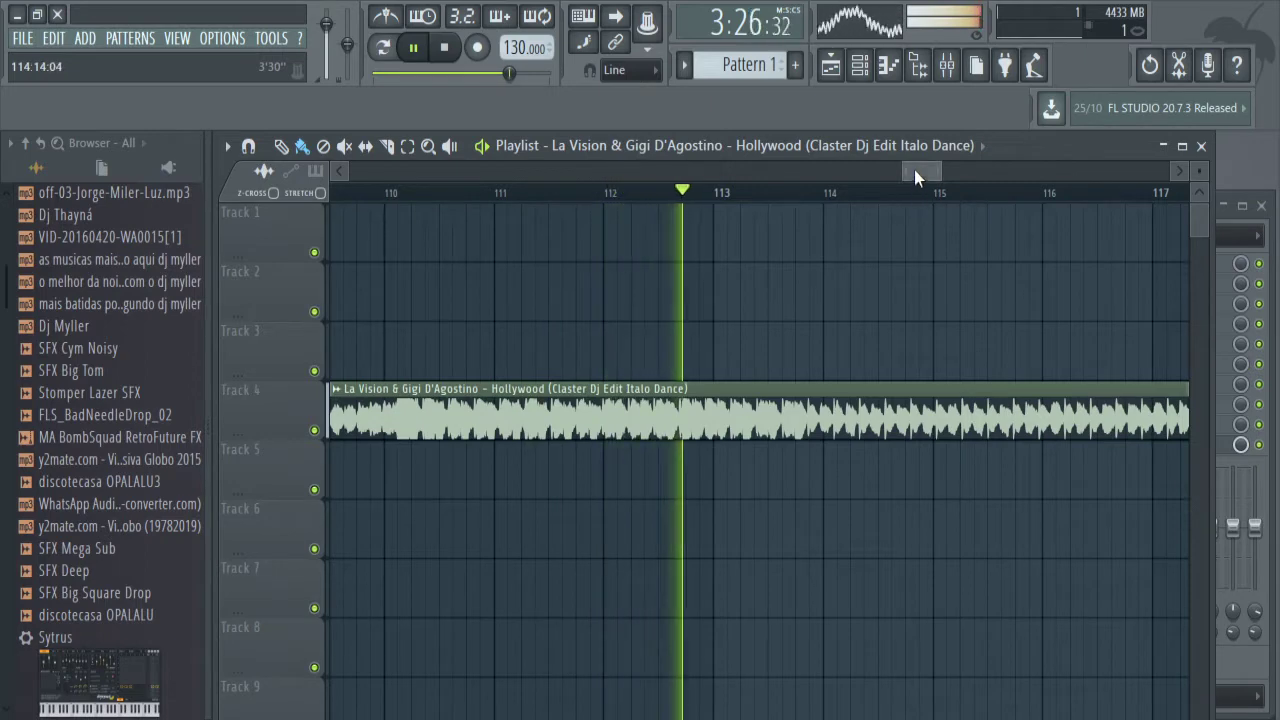
pyautogui.moveTo(914, 169); pyautogui.dragTo(923, 168)
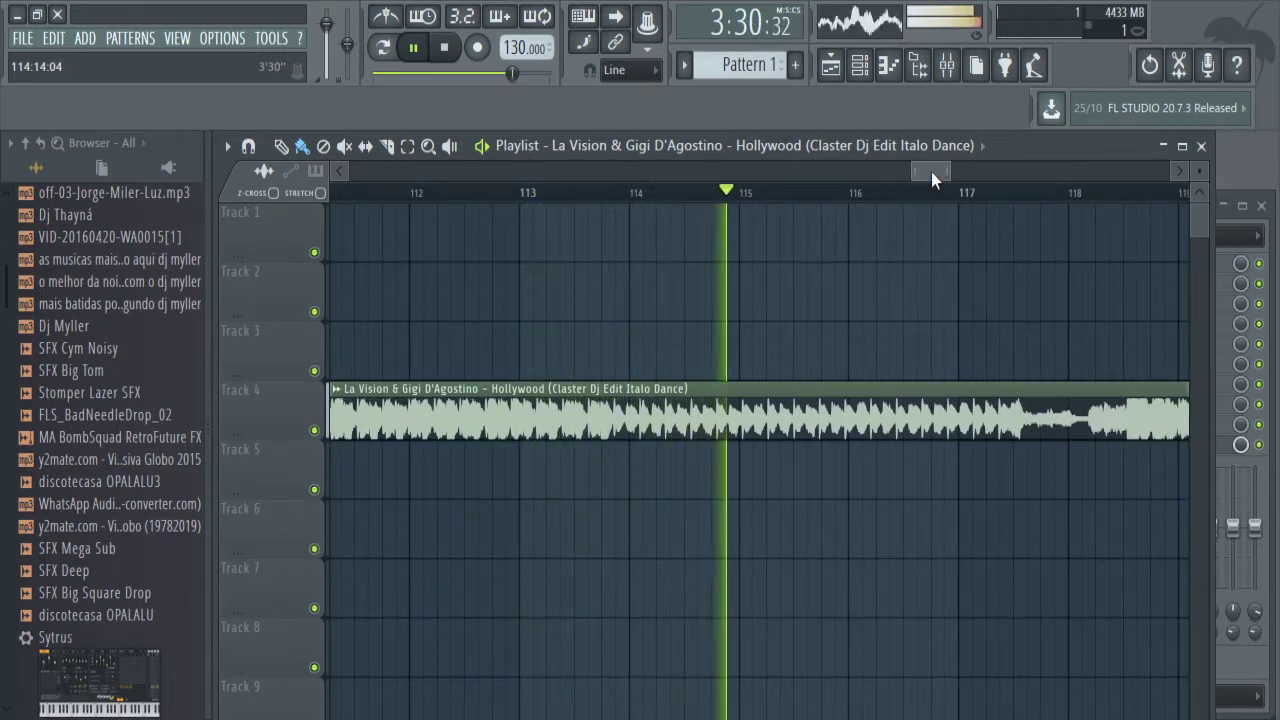
pyautogui.moveTo(931, 172); pyautogui.dragTo(951, 169)
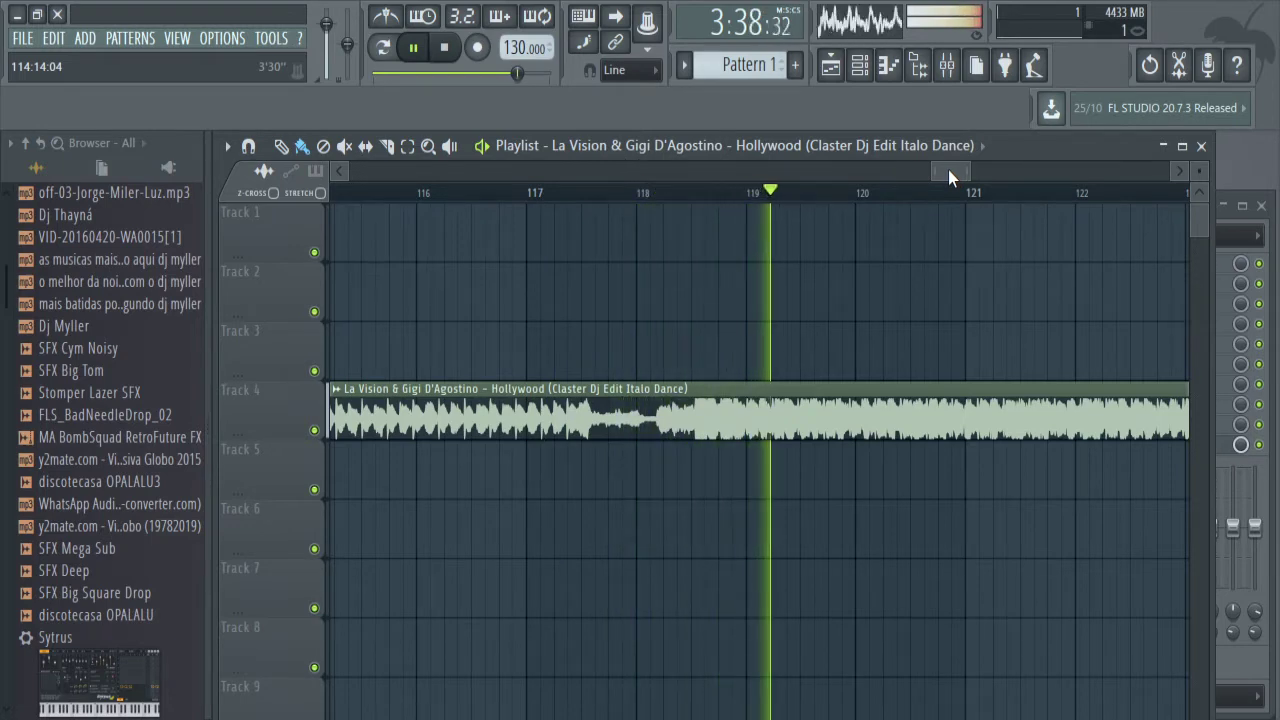
pyautogui.moveTo(948, 169); pyautogui.dragTo(972, 169)
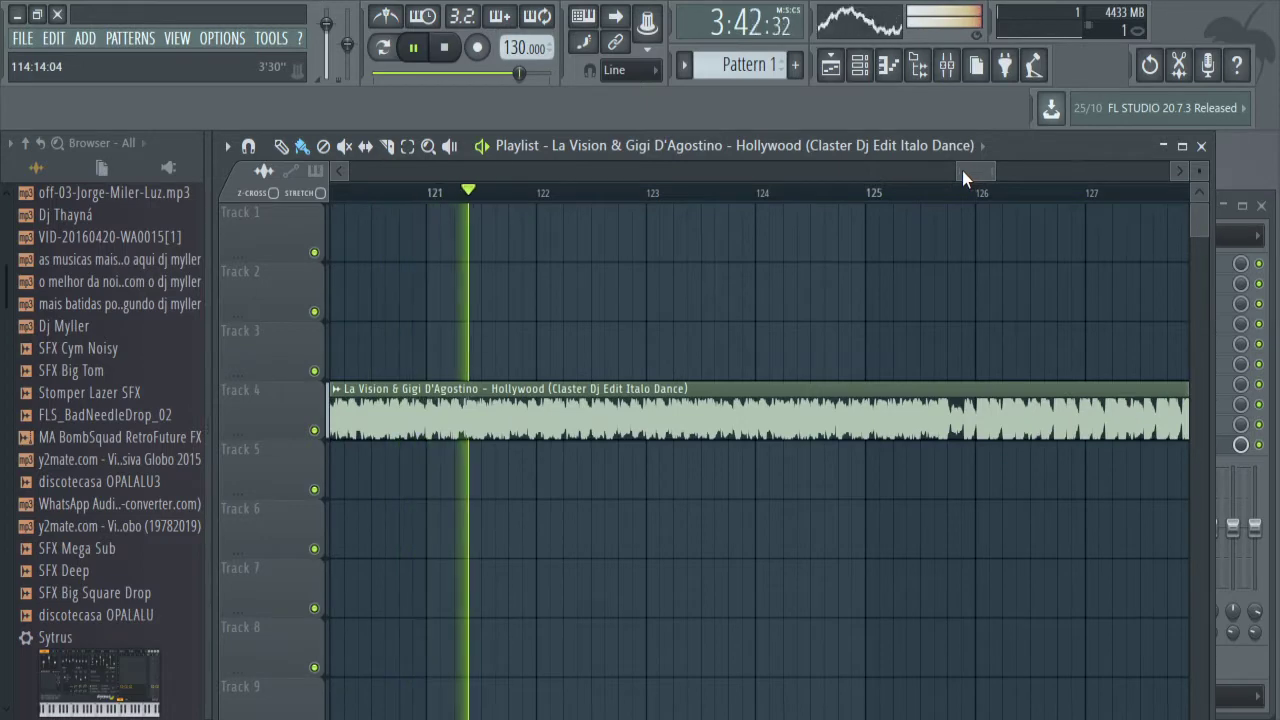
pyautogui.moveTo(962, 170); pyautogui.dragTo(1048, 172)
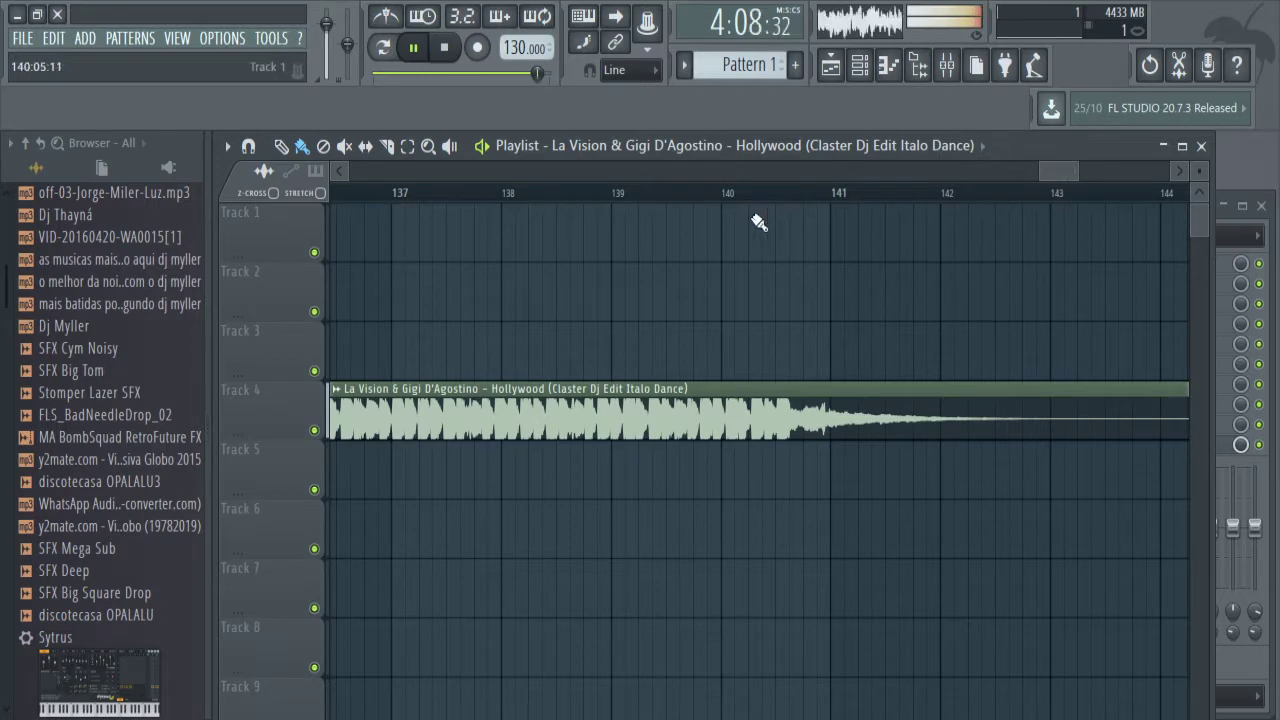
pyautogui.click(558, 200)
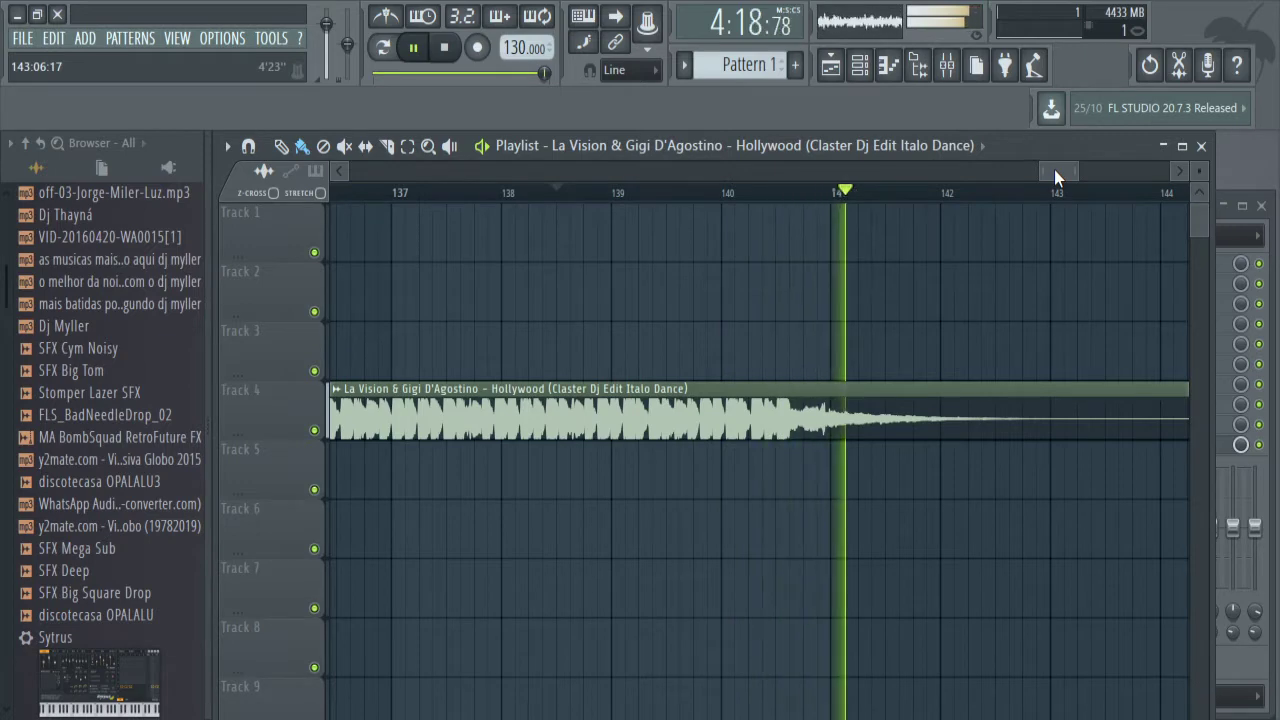
pyautogui.press('space')
# Return to the end of the Track 3 clip and play its transition to Track 4 from about bar 66.
pyautogui.moveTo(1054, 172); pyautogui.dragTo(827, 190)
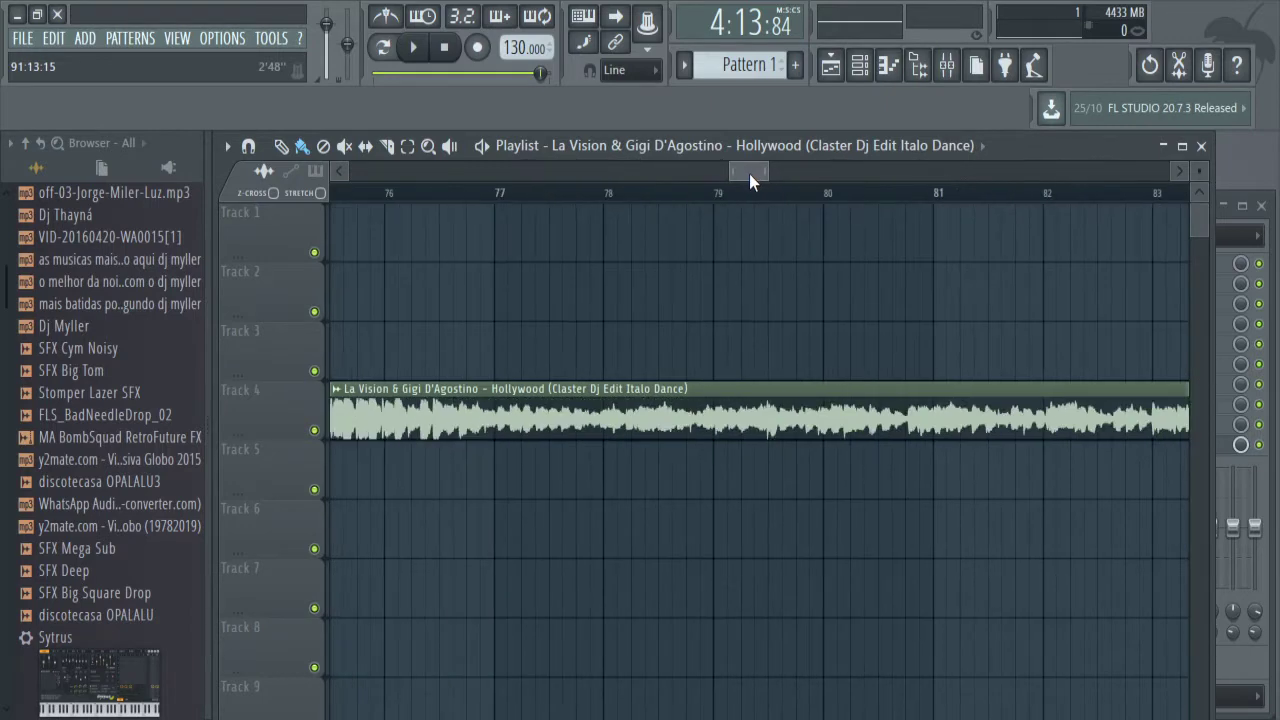
pyautogui.hscroll(1, 773, 182)
pyautogui.moveTo(757, 186); pyautogui.dragTo(684, 180)
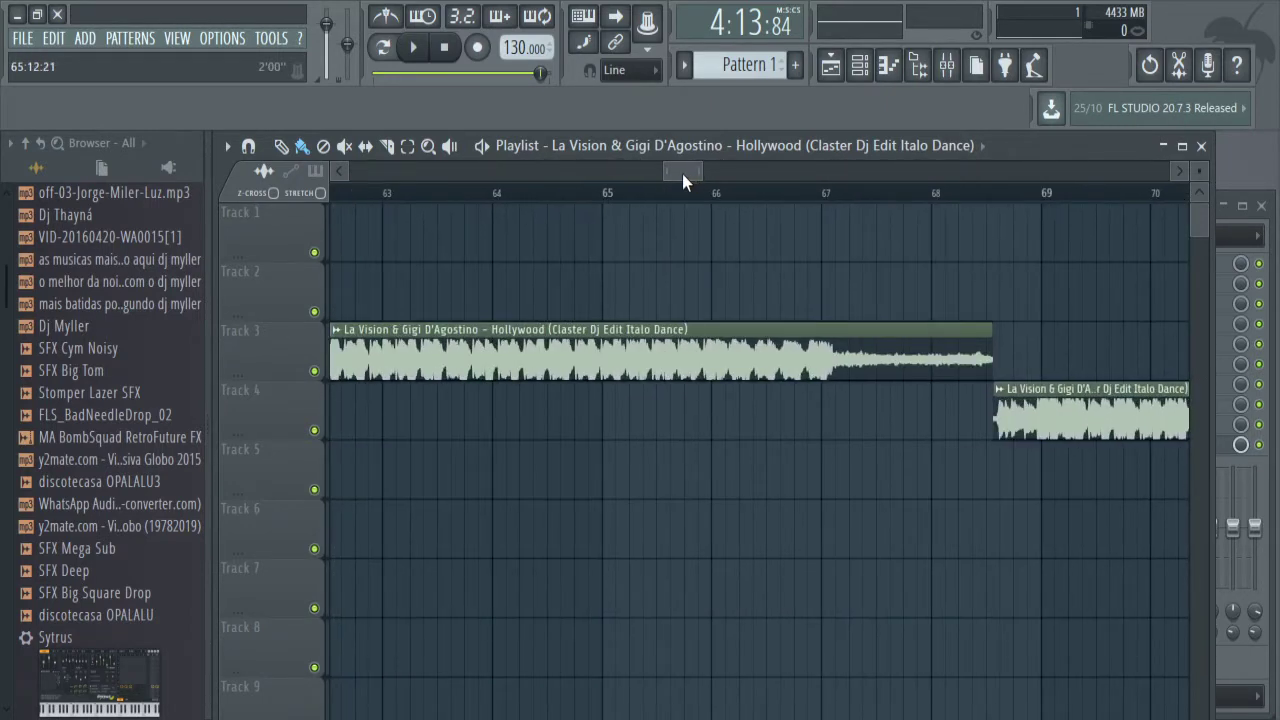
pyautogui.click(727, 197)
pyautogui.press('space')
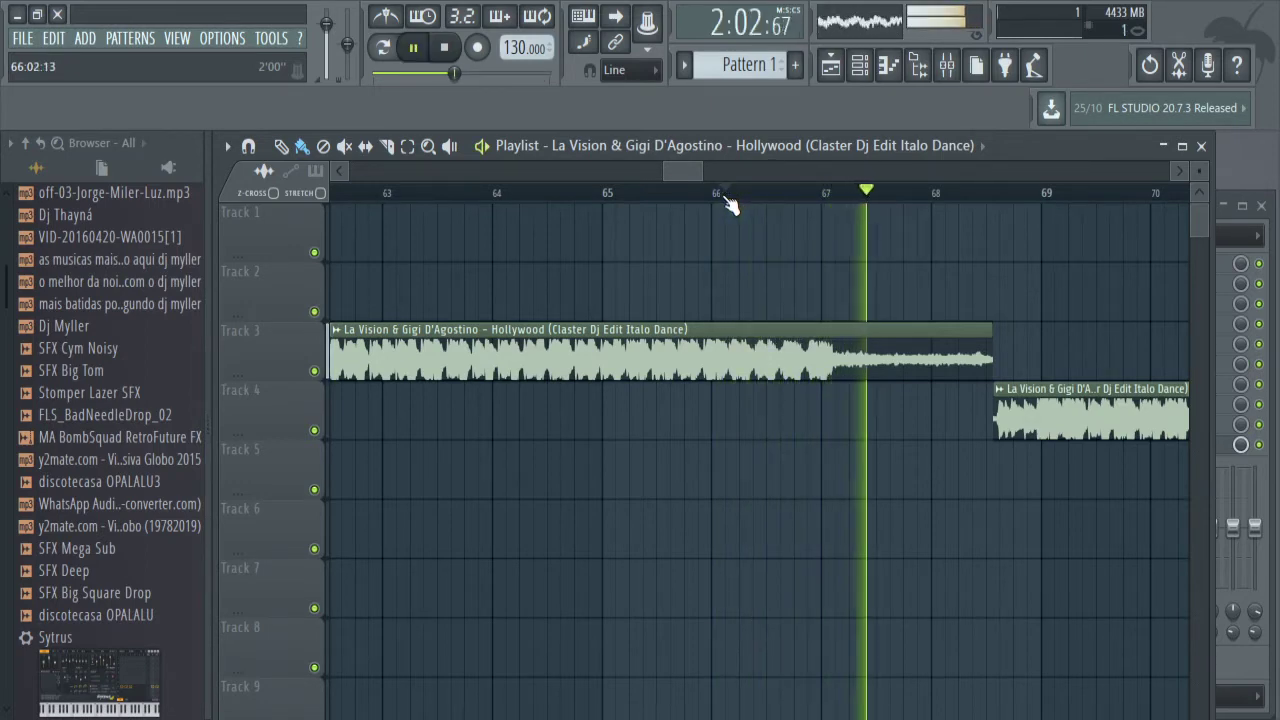
pyautogui.press('space')
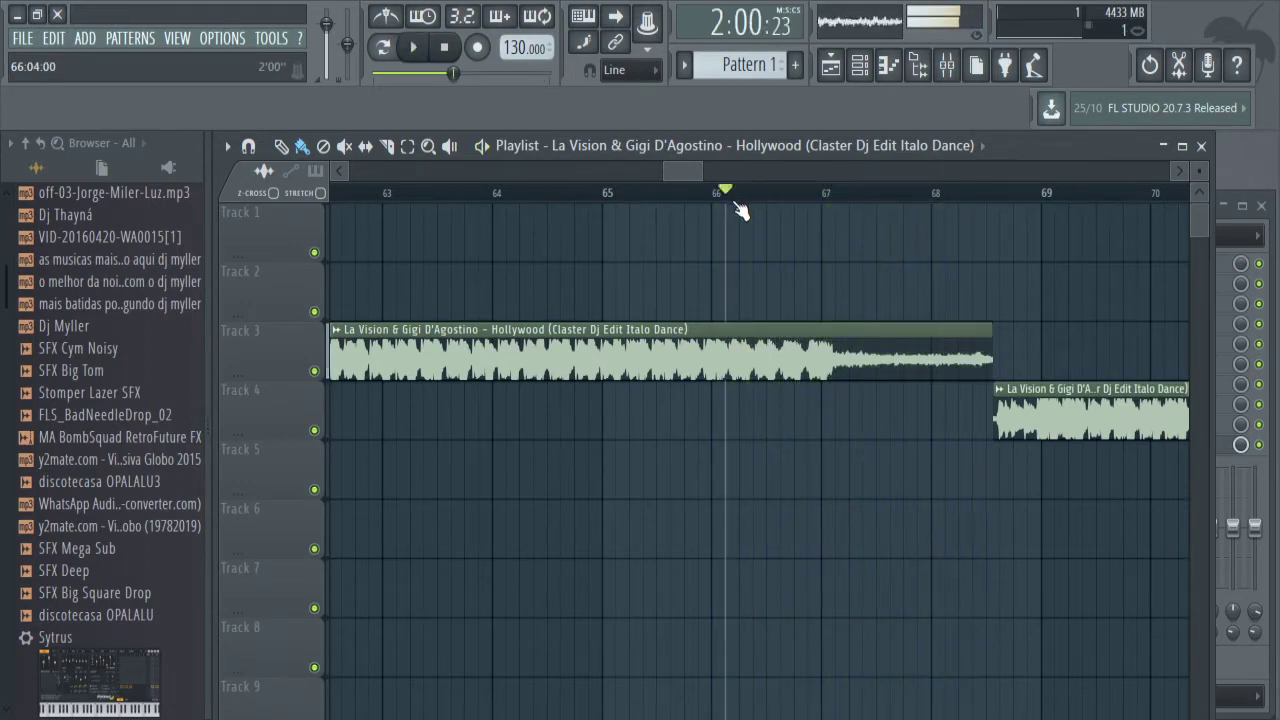
# Play the end of the Track 3 clip from about bars 66.7 and 66.9 to find a cut point before its quiet tail.
pyautogui.click(389, 150)
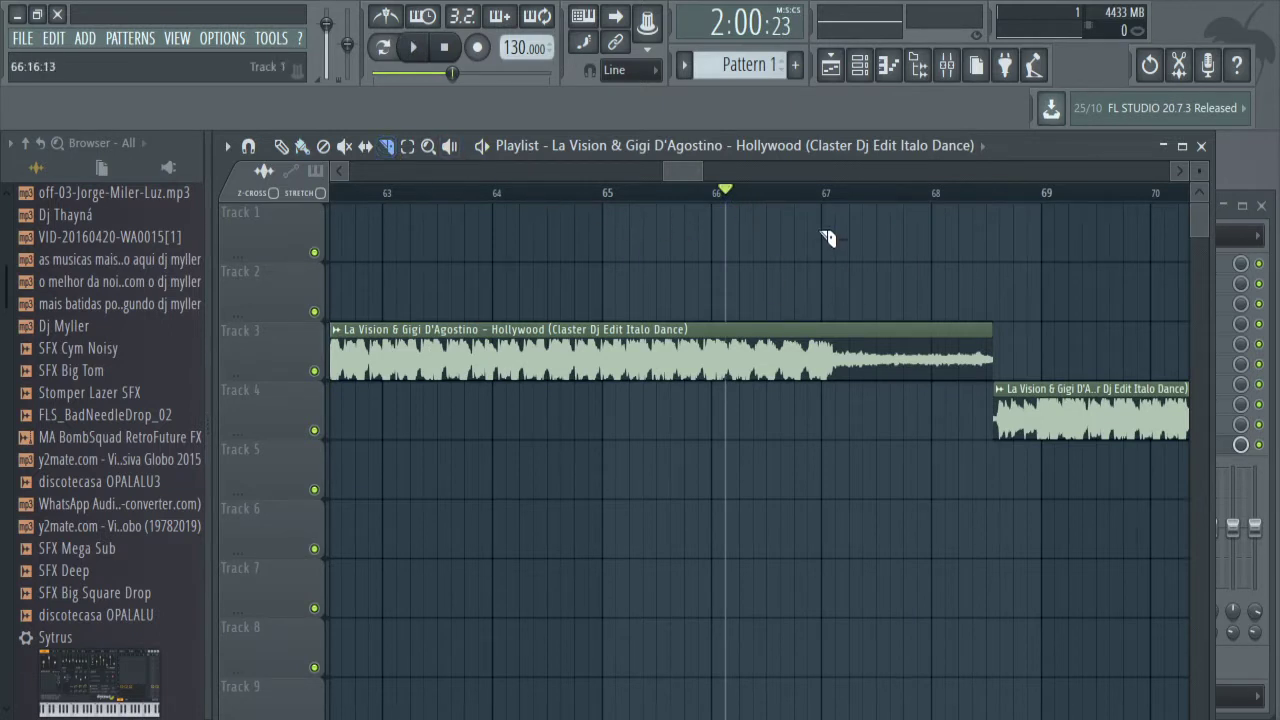
pyautogui.click(798, 196)
pyautogui.scroll(1, 692, 170)
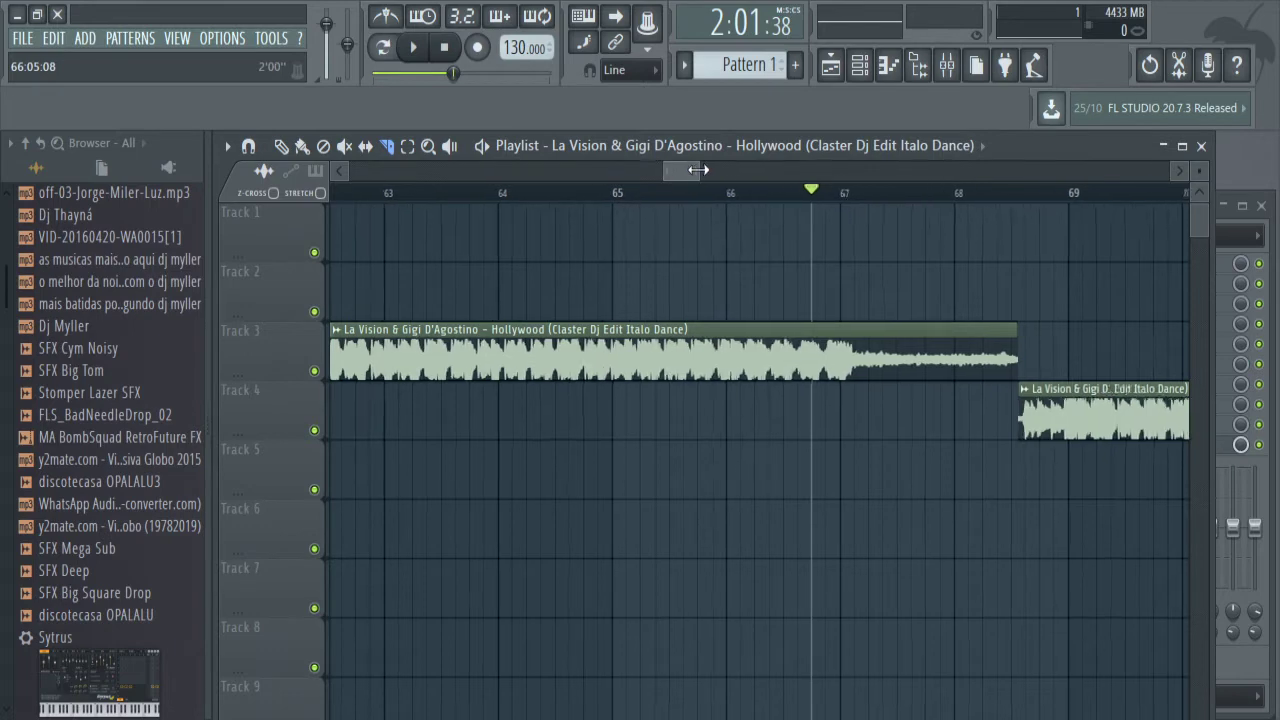
pyautogui.moveTo(692, 170)
pyautogui.mouseDown()
pyautogui.moveTo(668, 174)
pyautogui.moveTo(688, 173)
pyautogui.mouseUp()
pyautogui.press('space')
pyautogui.press('space')
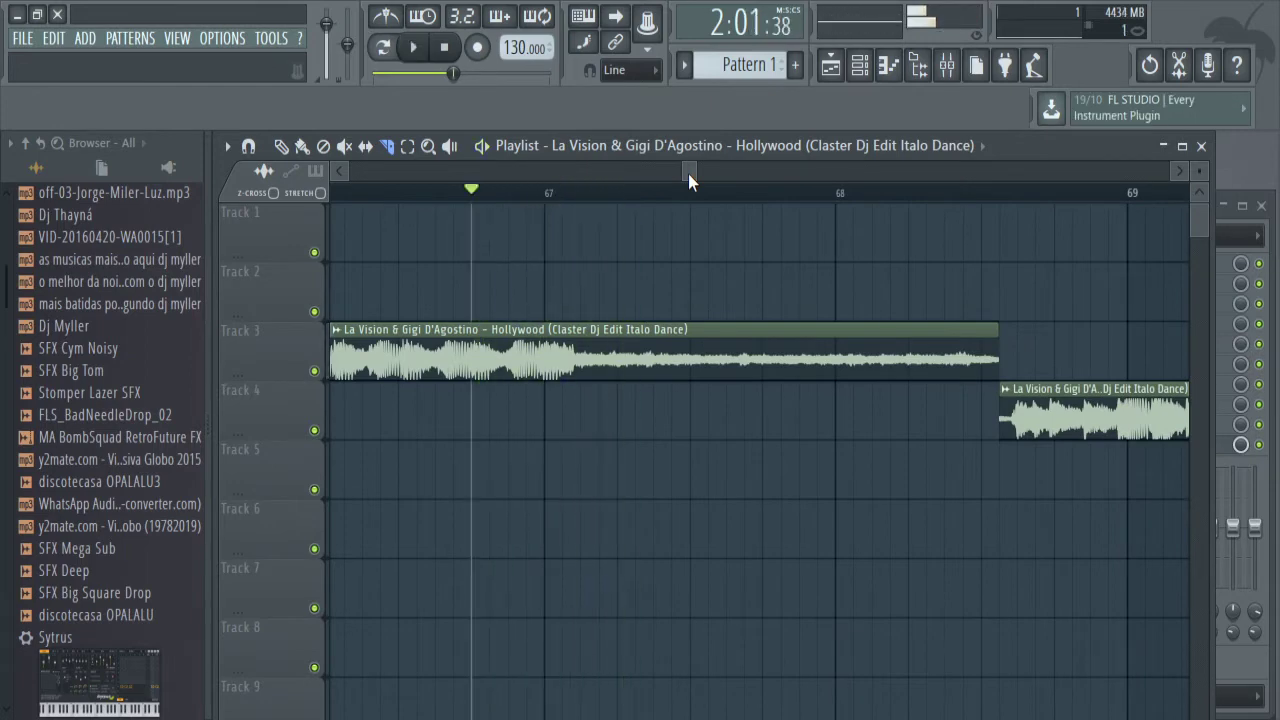
pyautogui.press('space')
pyautogui.click(548, 192)
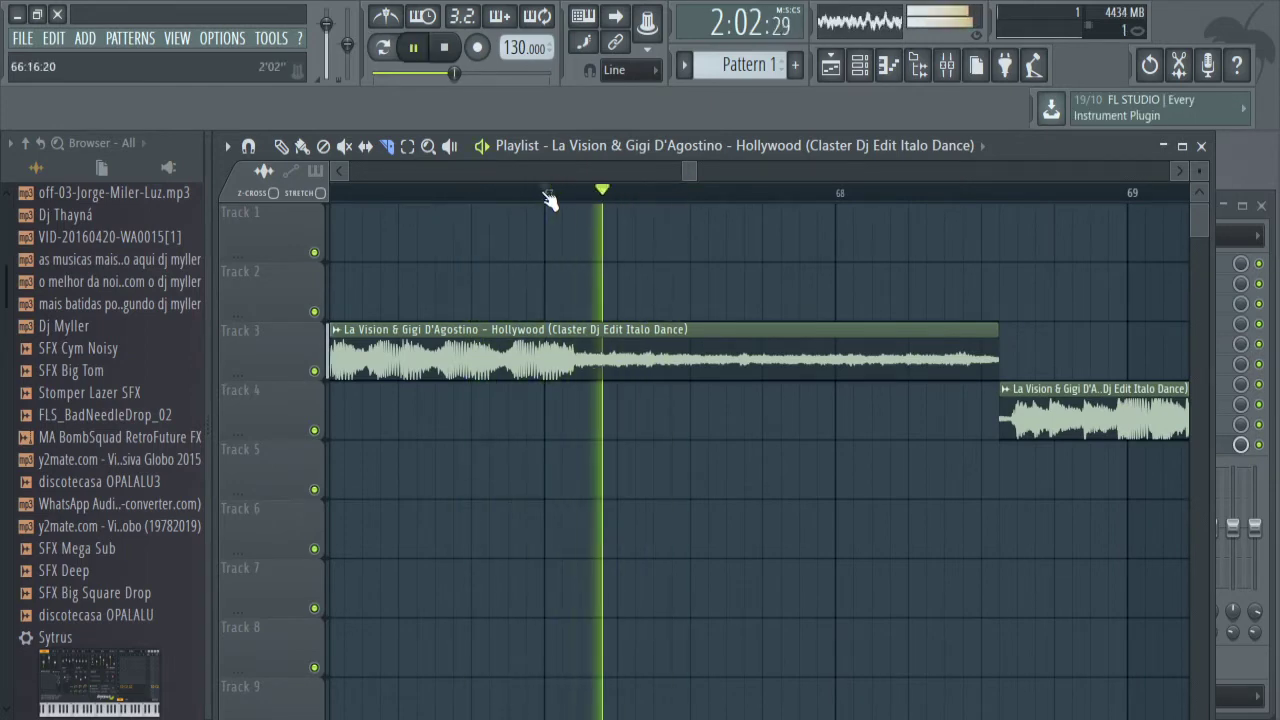
pyautogui.click(548, 194)
pyautogui.click(531, 194)
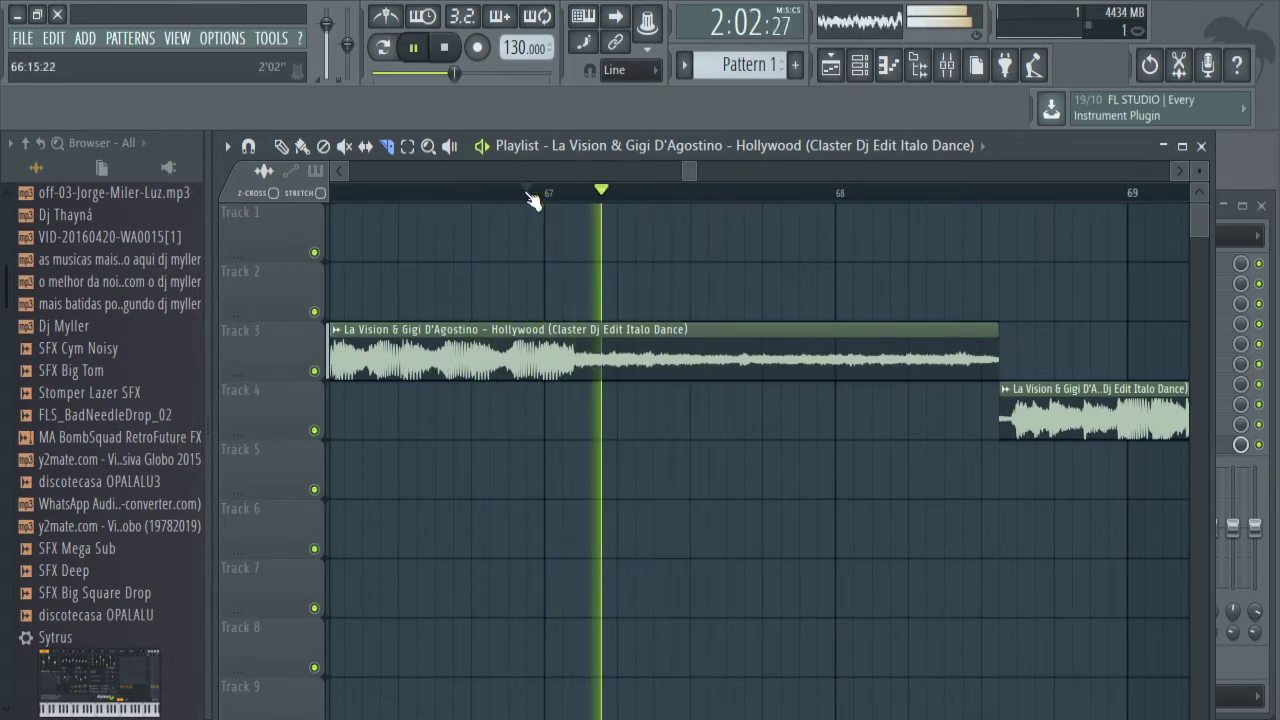
pyautogui.click(531, 194)
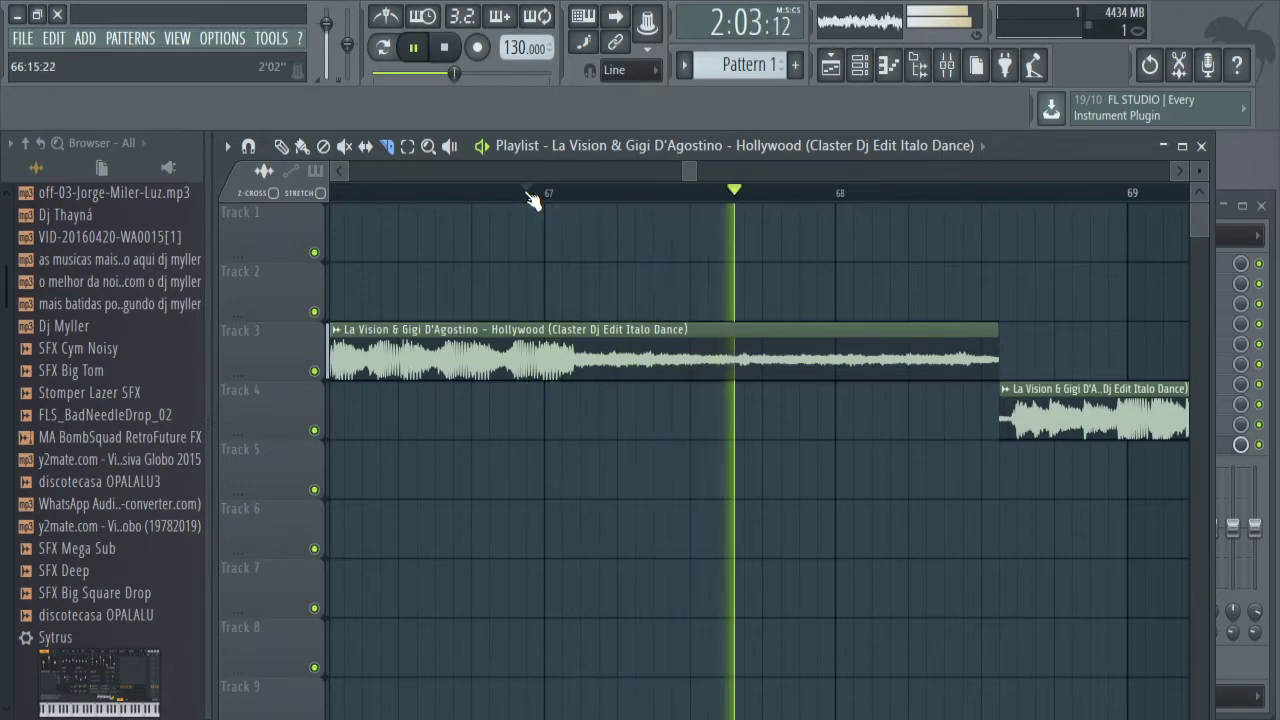
pyautogui.press('space')
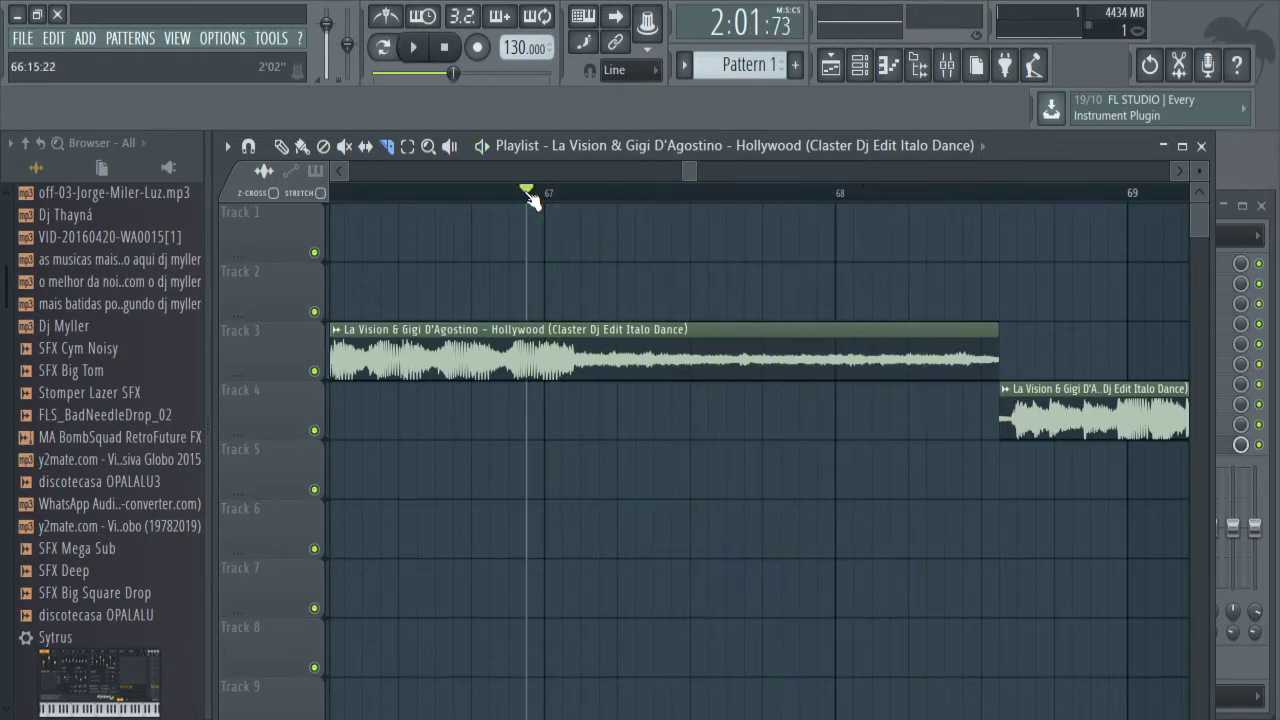
# Narrow down the cut point by ear and slice the Track 3 clip at about bar 66.9, just before its final hit.
pyautogui.click(456, 193)
pyautogui.press('space')
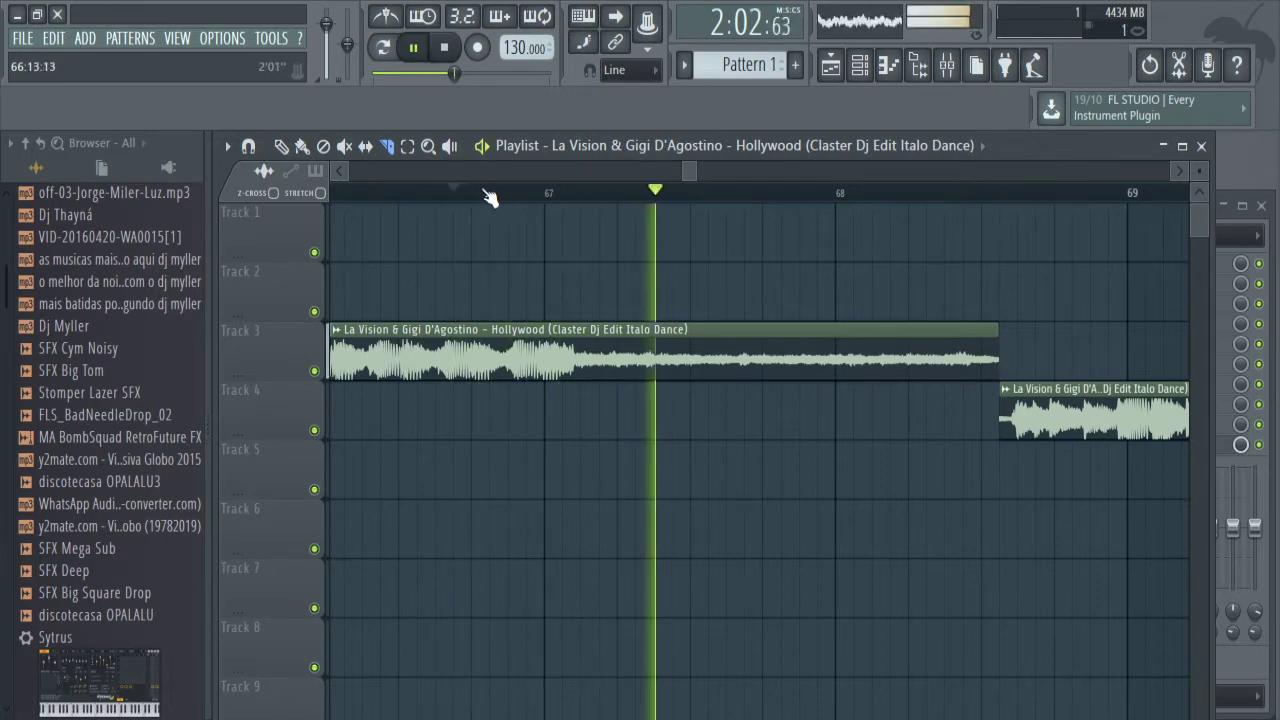
pyautogui.press('space')
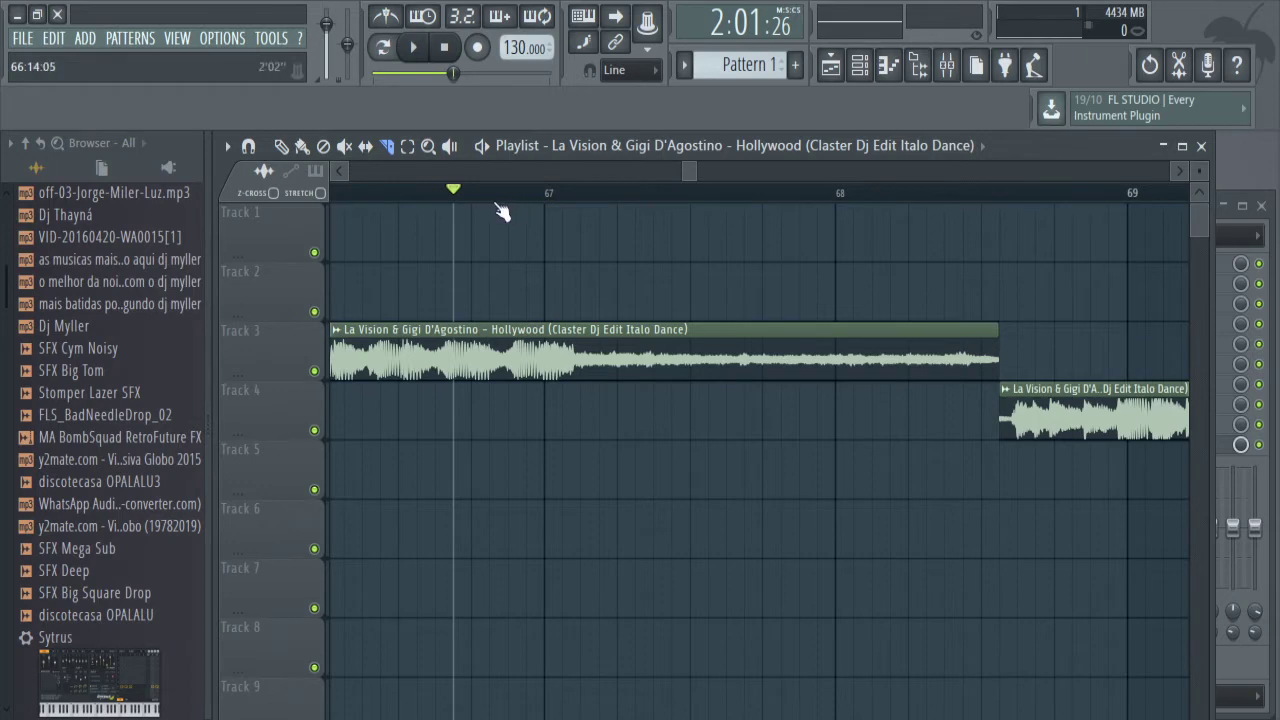
pyautogui.click(501, 211)
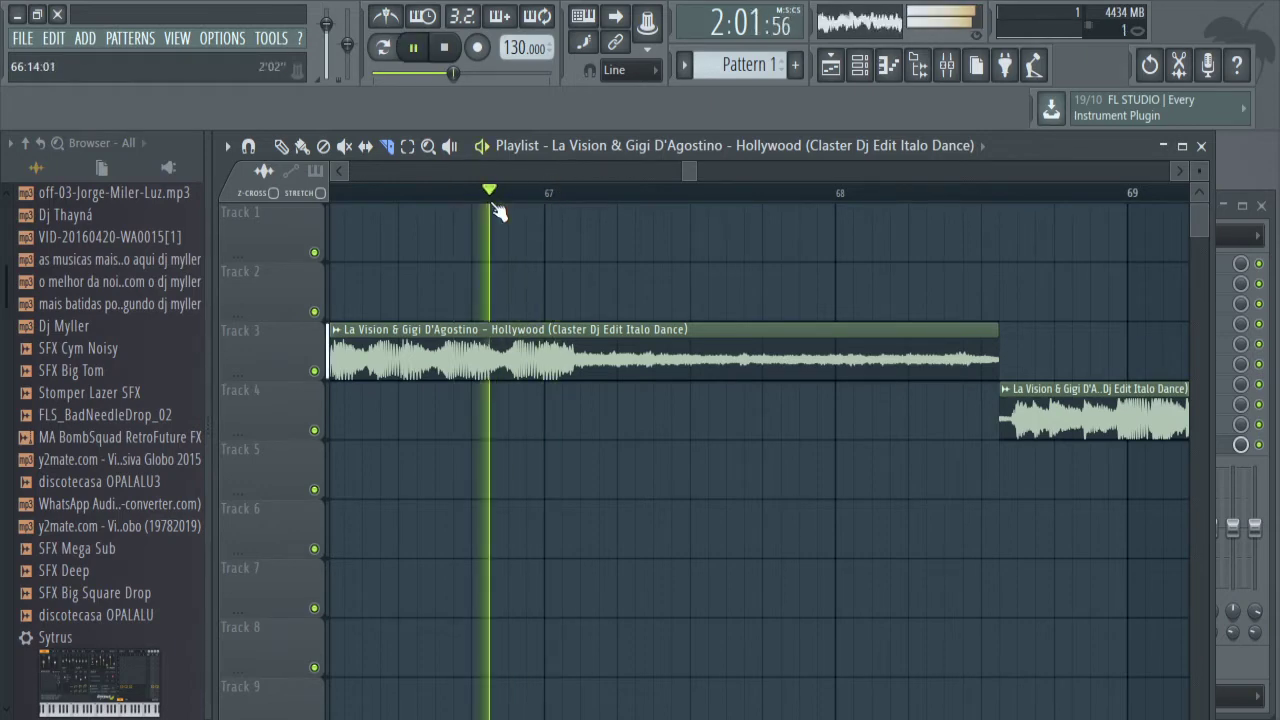
pyautogui.click(510, 212)
pyautogui.click(512, 210)
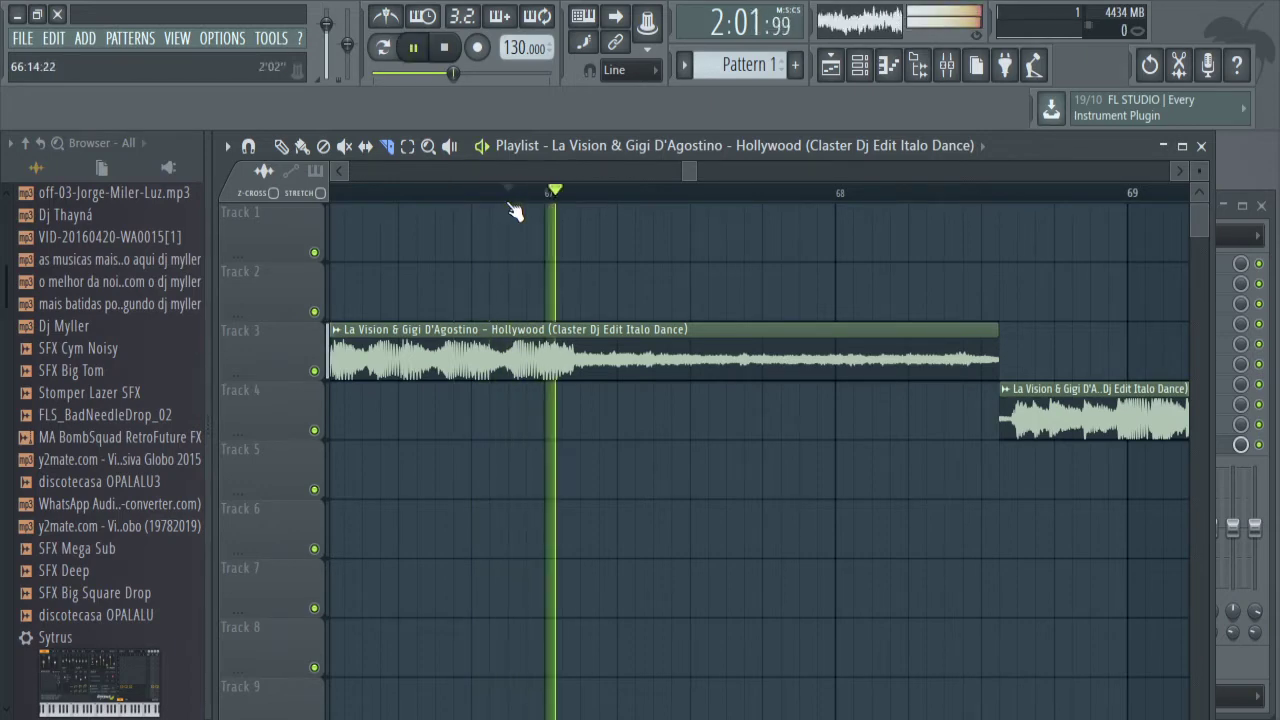
pyautogui.click(513, 212)
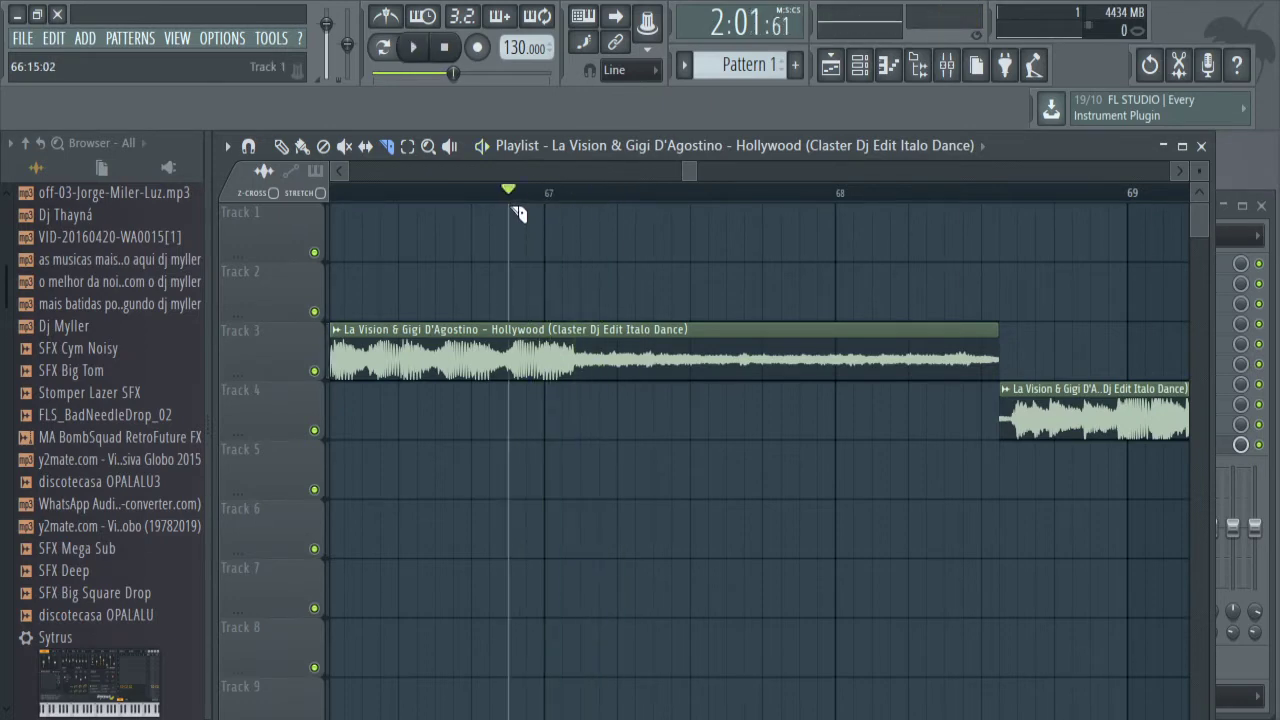
pyautogui.moveTo(516, 209); pyautogui.dragTo(509, 396)
pyautogui.click(302, 147)
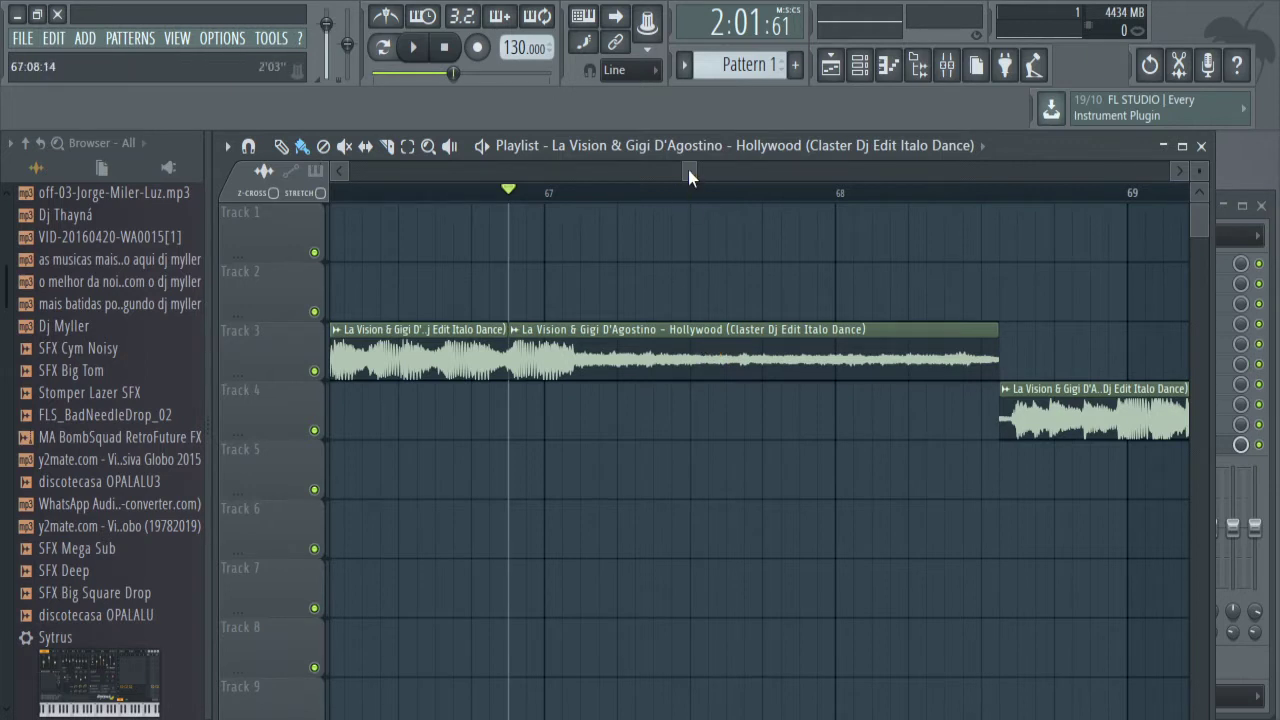
# Play from the new cut into Track 4, look over that clip through its end near bar 145, and return to the join.
pyautogui.press('space')
pyautogui.moveTo(688, 170); pyautogui.dragTo(697, 172)
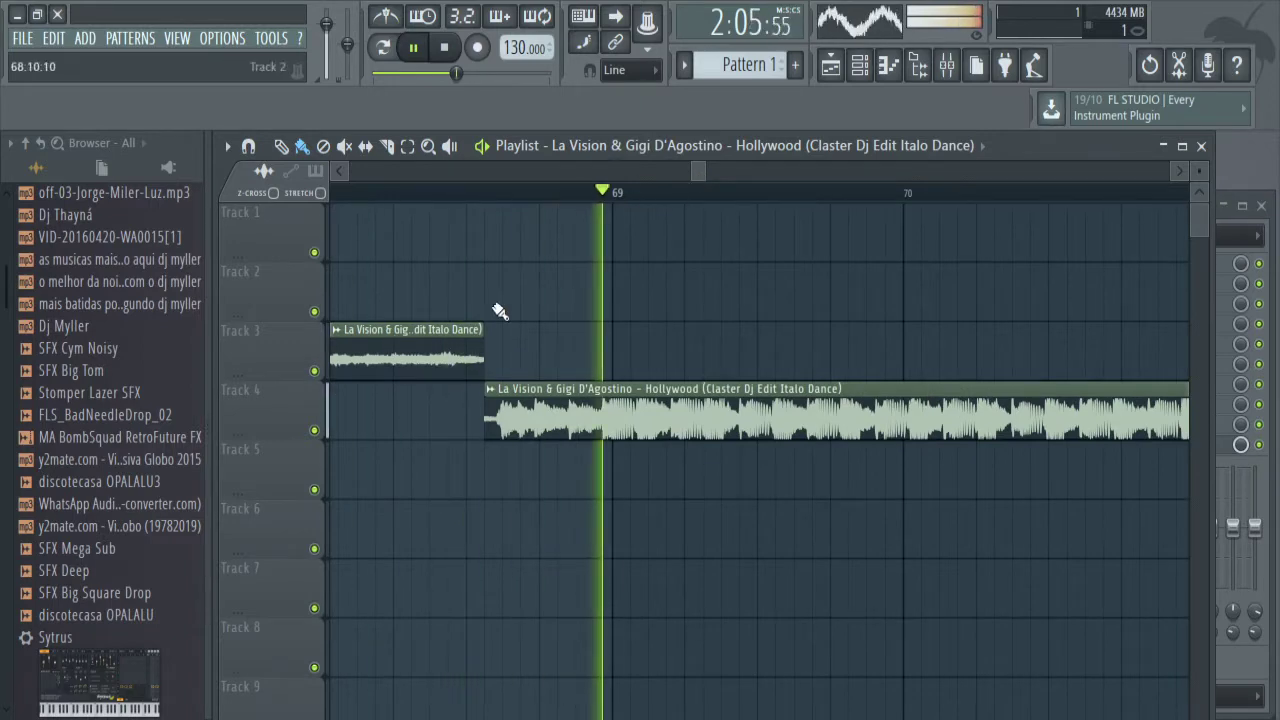
pyautogui.moveTo(697, 171); pyautogui.dragTo(829, 173)
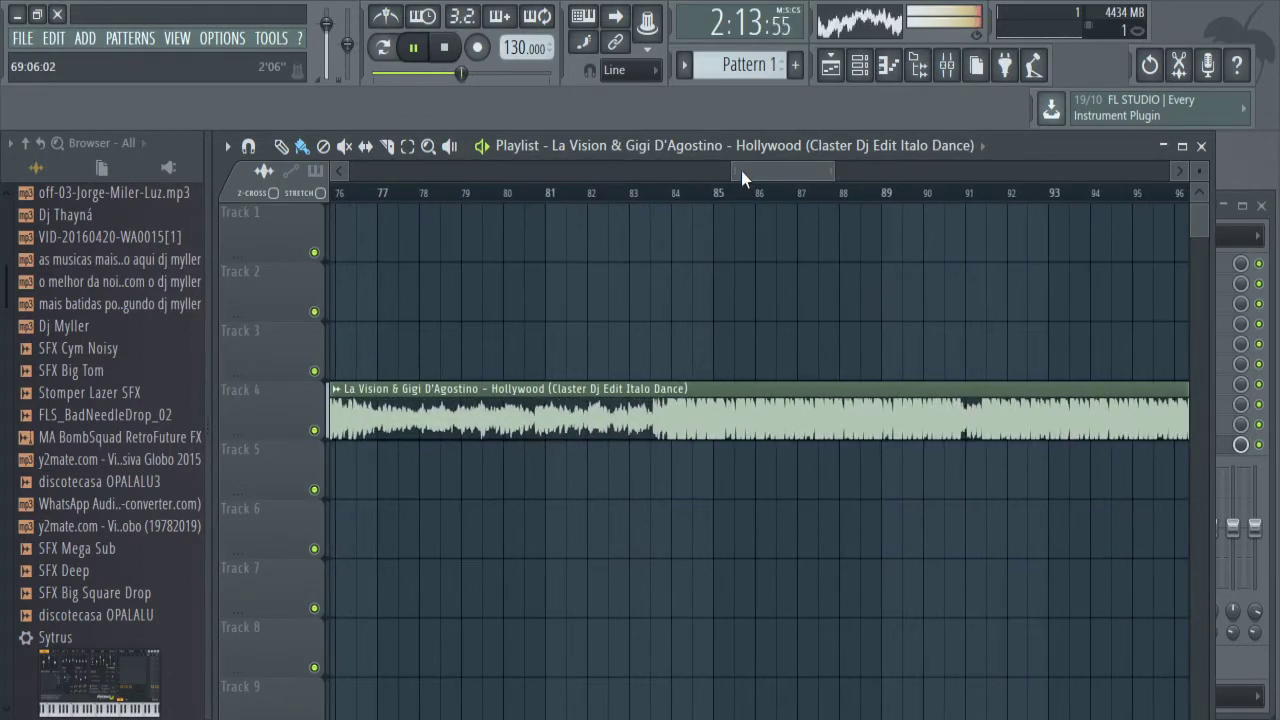
pyautogui.moveTo(741, 170); pyautogui.dragTo(1009, 174)
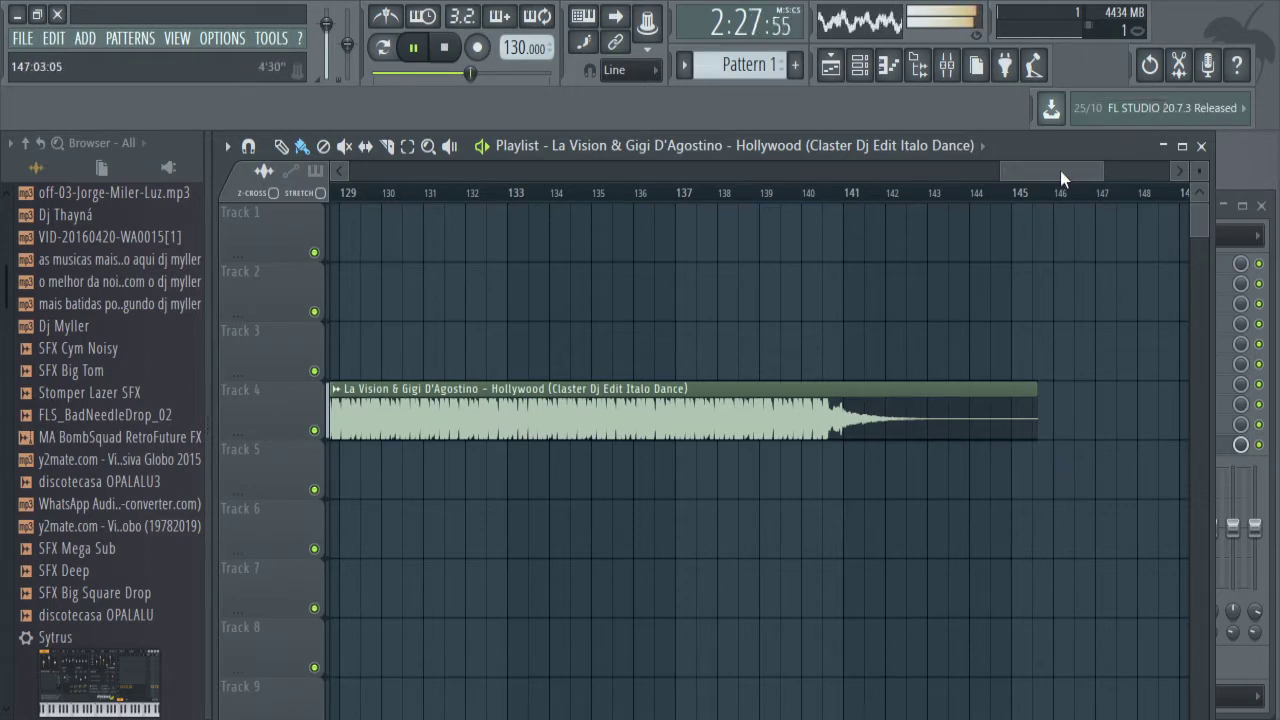
pyautogui.moveTo(1060, 170); pyautogui.dragTo(713, 180)
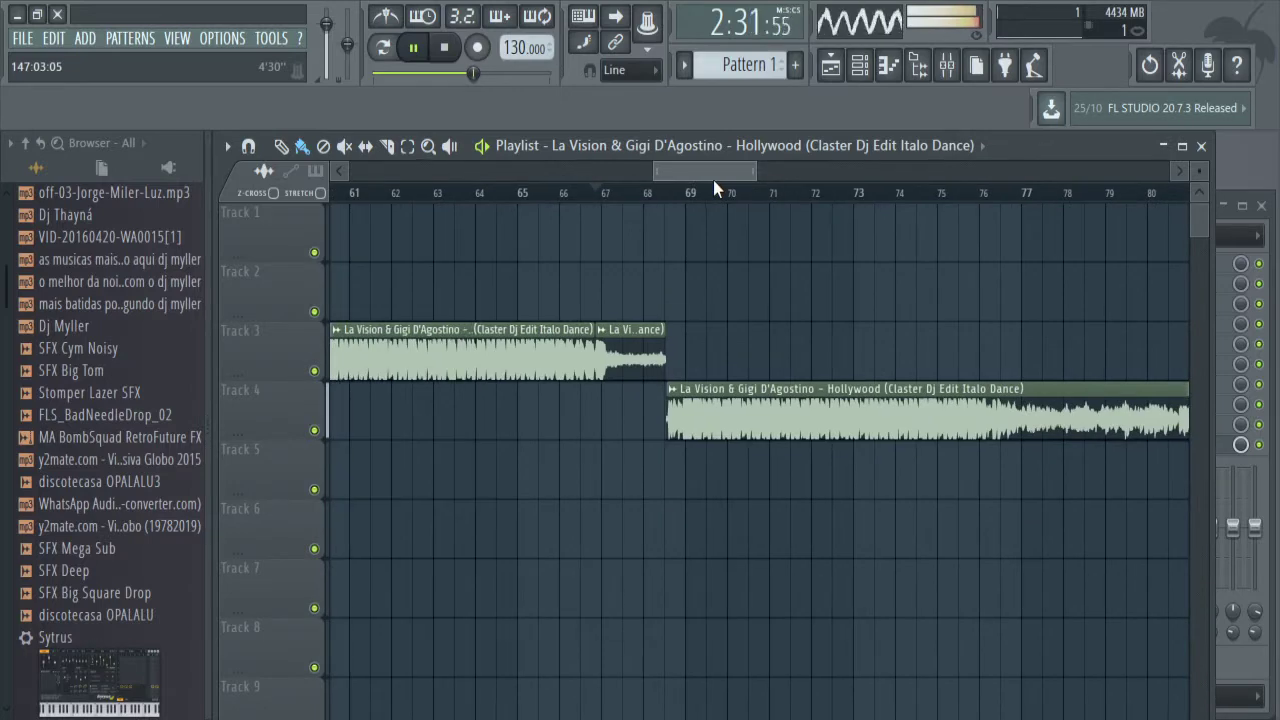
# Play Track 4 from about bar 110, examine the song's fading ending around bar 141, and stop.
pyautogui.moveTo(675, 171); pyautogui.dragTo(890, 174)
pyautogui.click(797, 205)
pyautogui.click(674, 193)
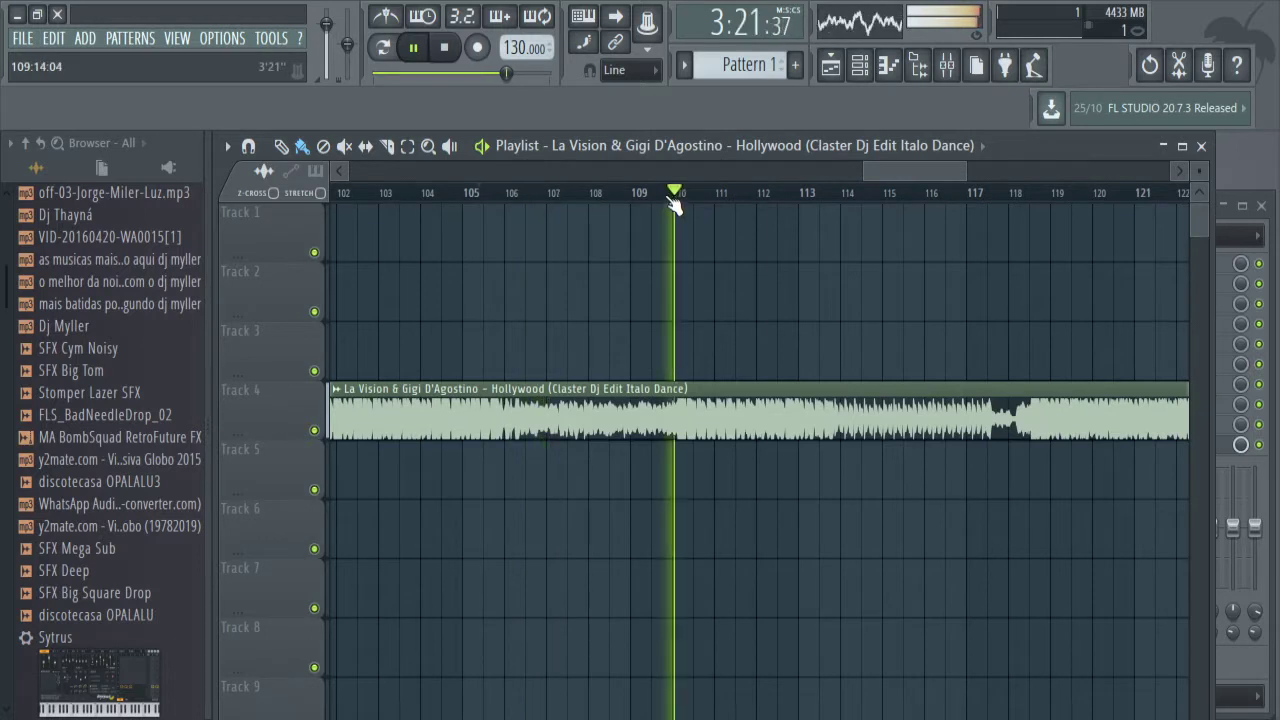
pyautogui.moveTo(881, 171); pyautogui.dragTo(1031, 168)
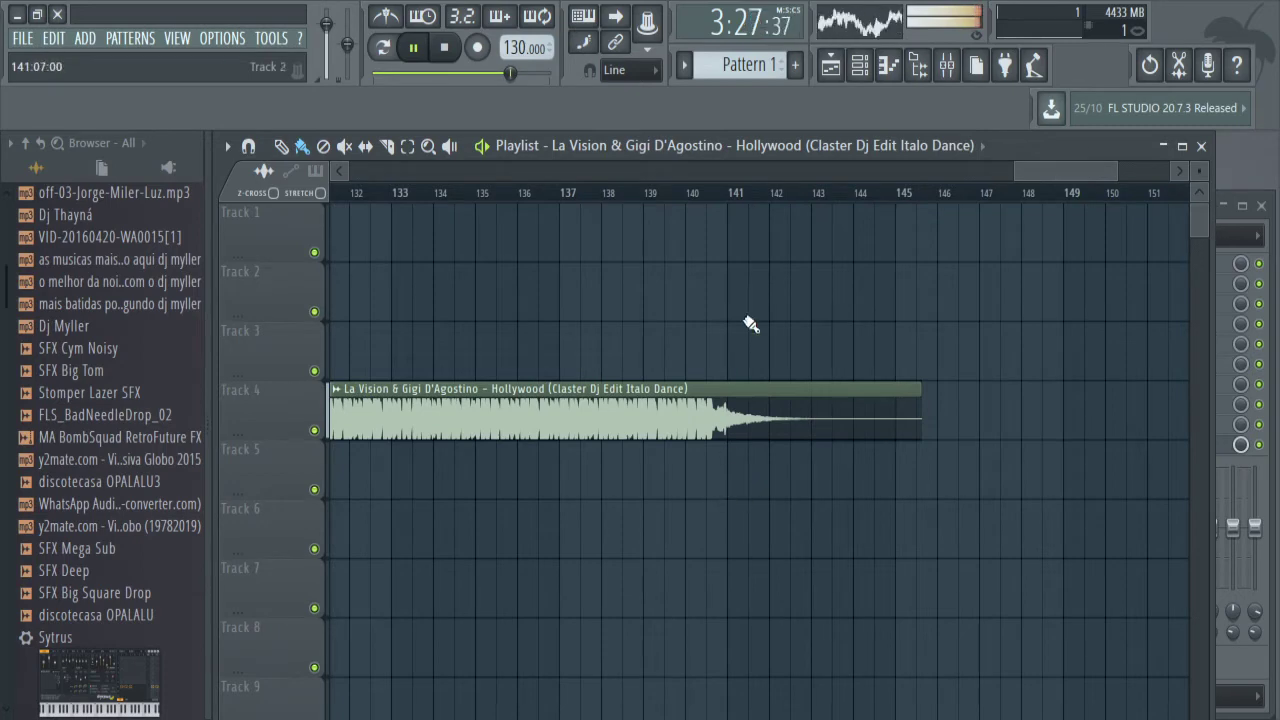
pyautogui.moveTo(1064, 172)
pyautogui.mouseDown()
pyautogui.moveTo(1040, 173)
pyautogui.moveTo(1075, 172)
pyautogui.moveTo(1039, 175)
pyautogui.moveTo(1080, 172)
pyautogui.mouseUp()
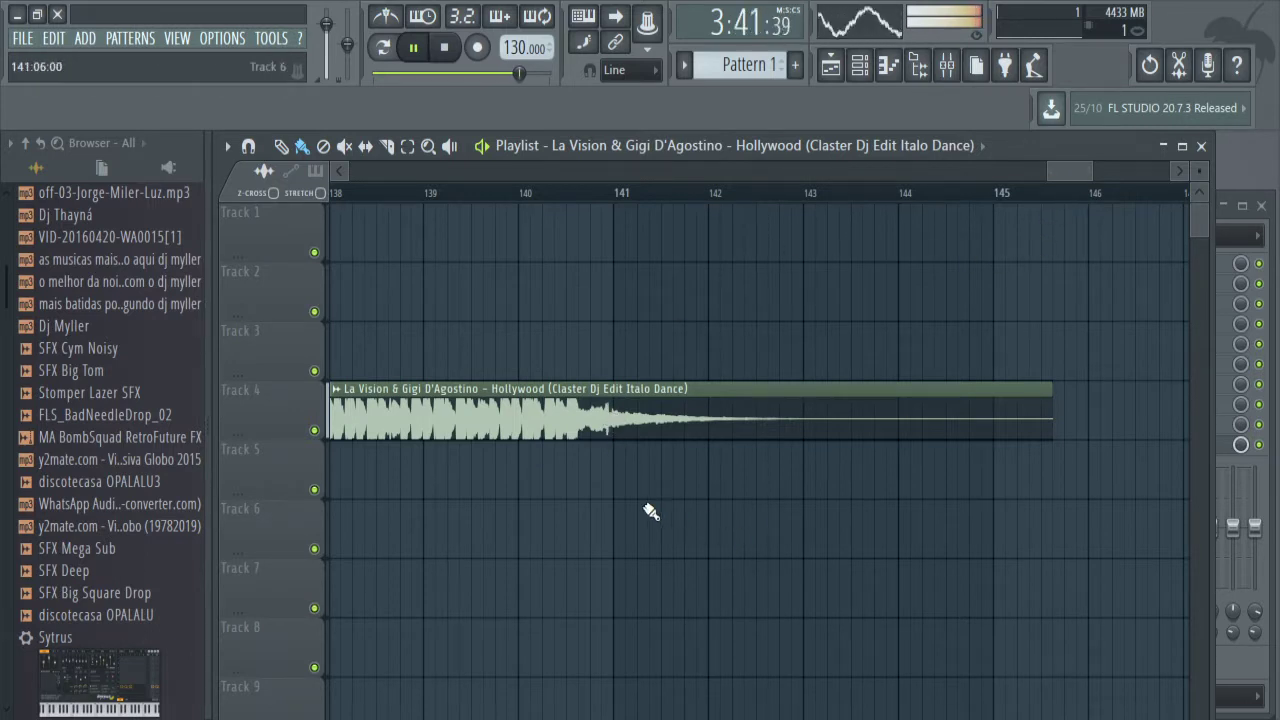
pyautogui.press('space')
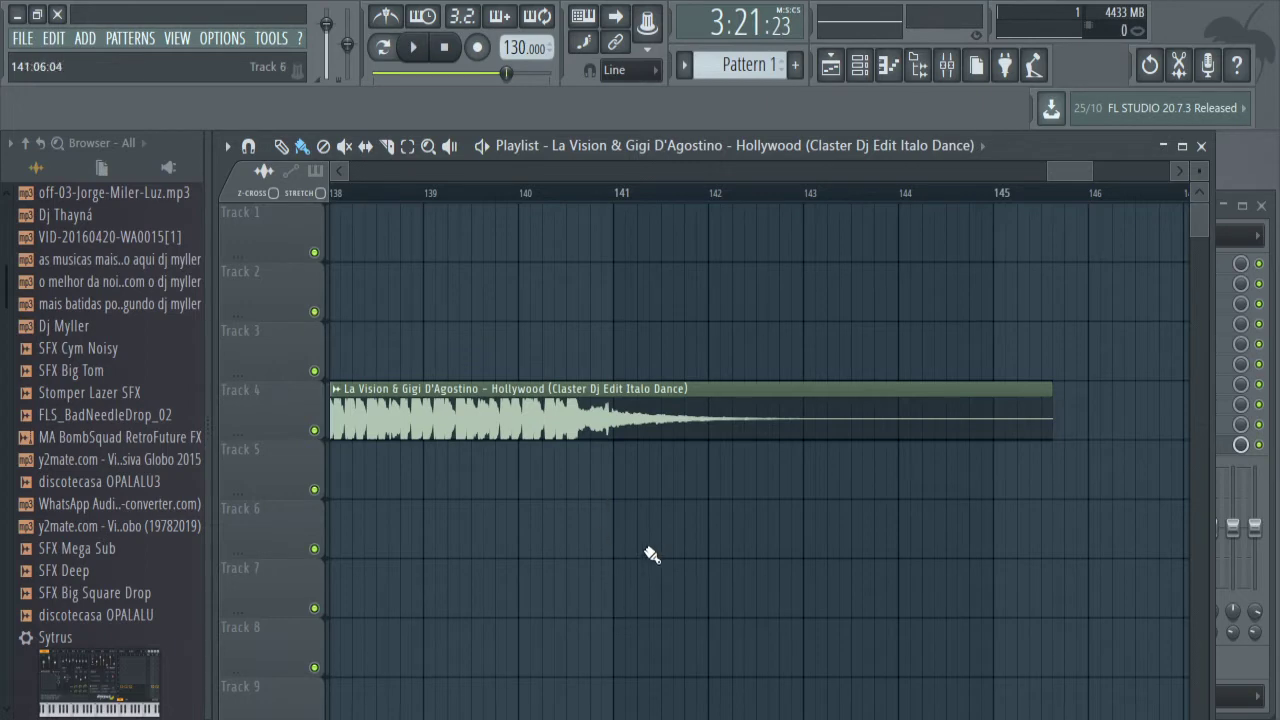
# Place a copy of the sliced tail on Track 6 at about bar 142.7 and audition the ending from about bar 139.7.
pyautogui.click(783, 553)
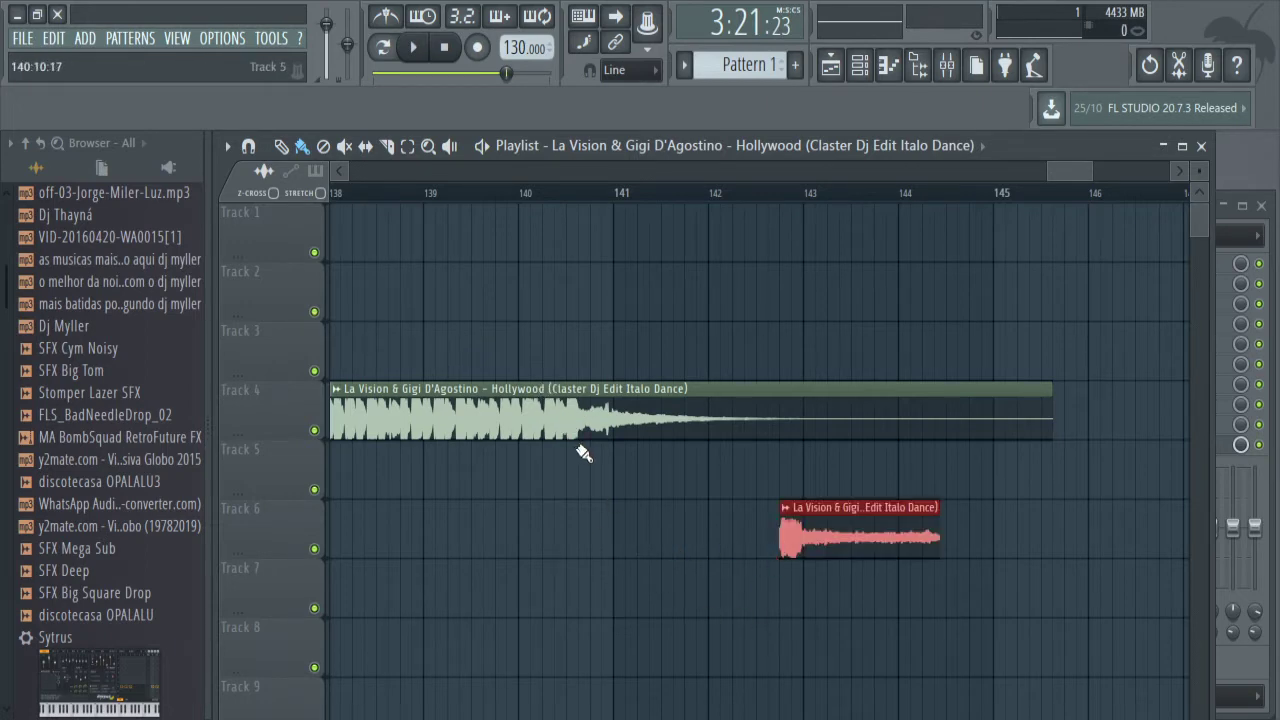
pyautogui.click(497, 192)
pyautogui.press('space')
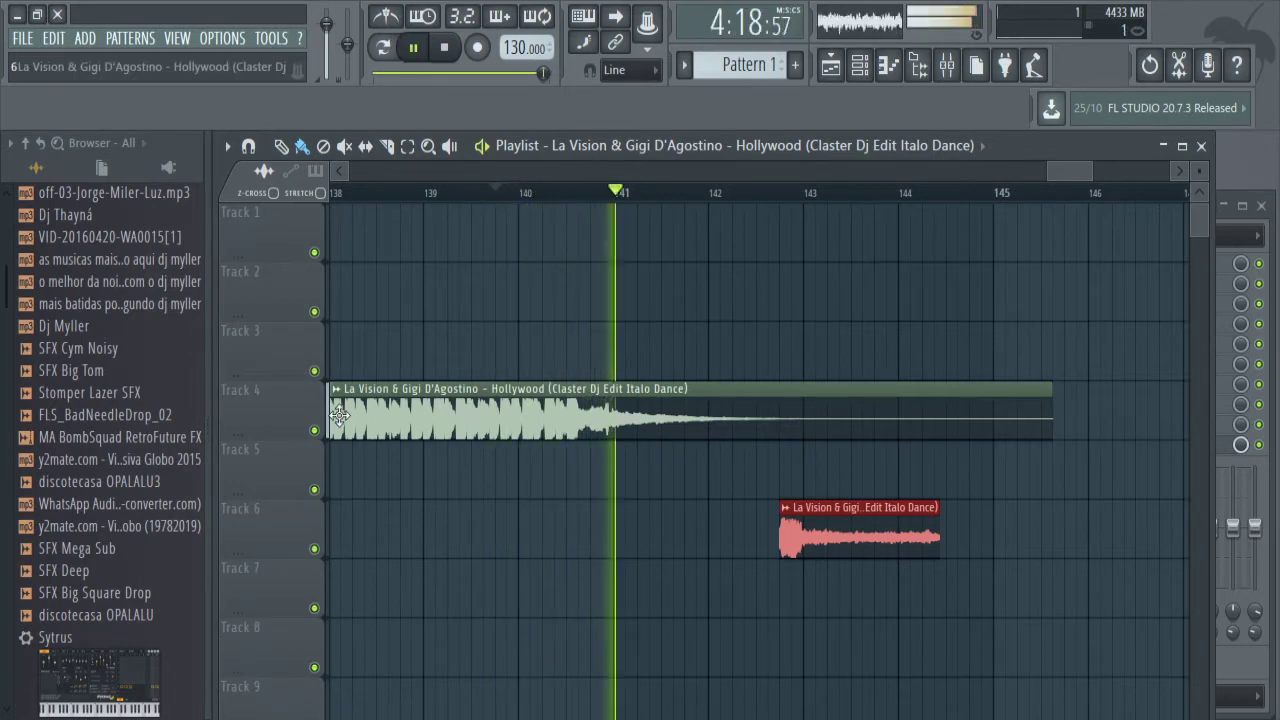
pyautogui.press('space')
pyautogui.press('space')
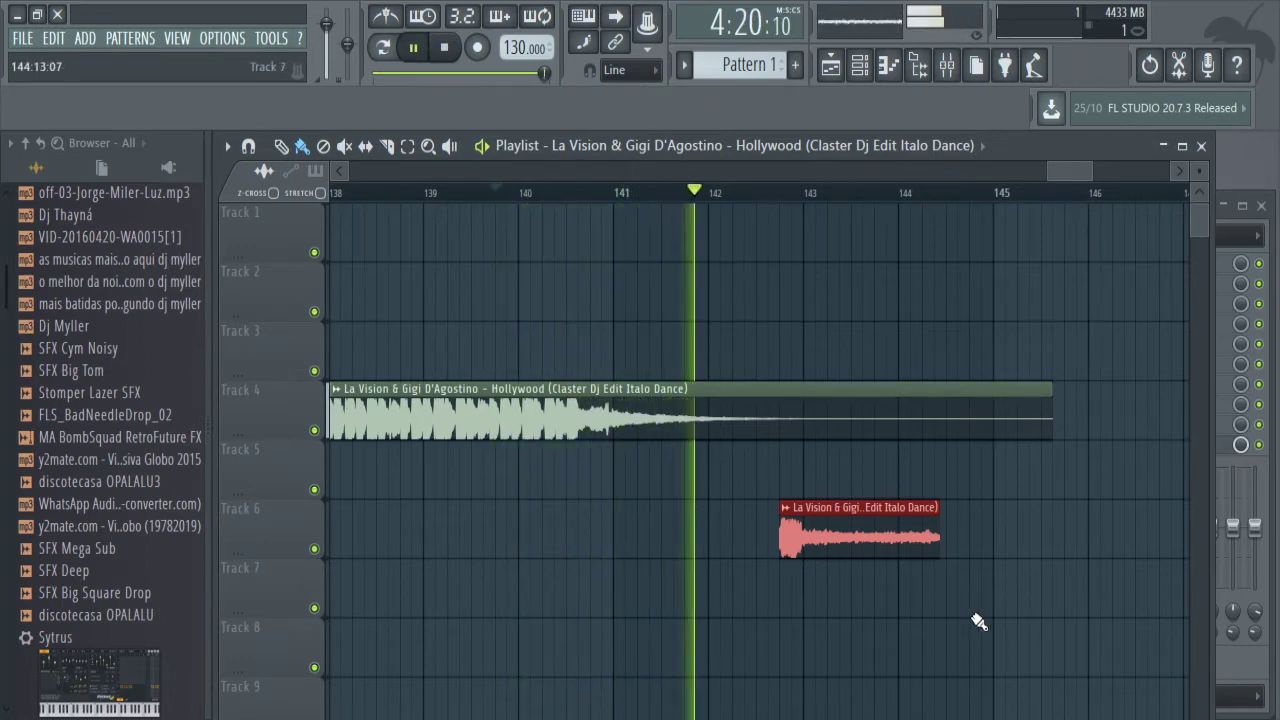
pyautogui.press('space')
# Move the copied tail to Track 5 at bar 141, beneath the fading ending, and audition it from about bar 139.7.
pyautogui.moveTo(843, 537); pyautogui.dragTo(653, 537)
pyautogui.press('space')
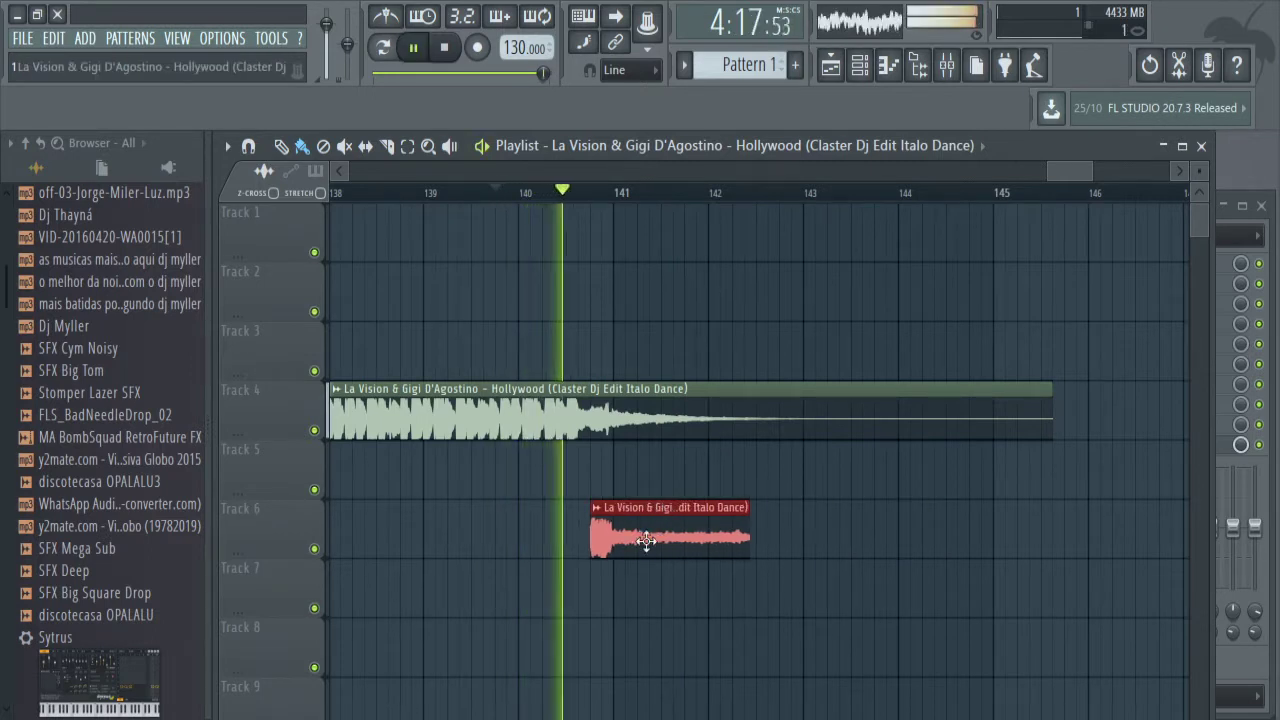
pyautogui.press('space')
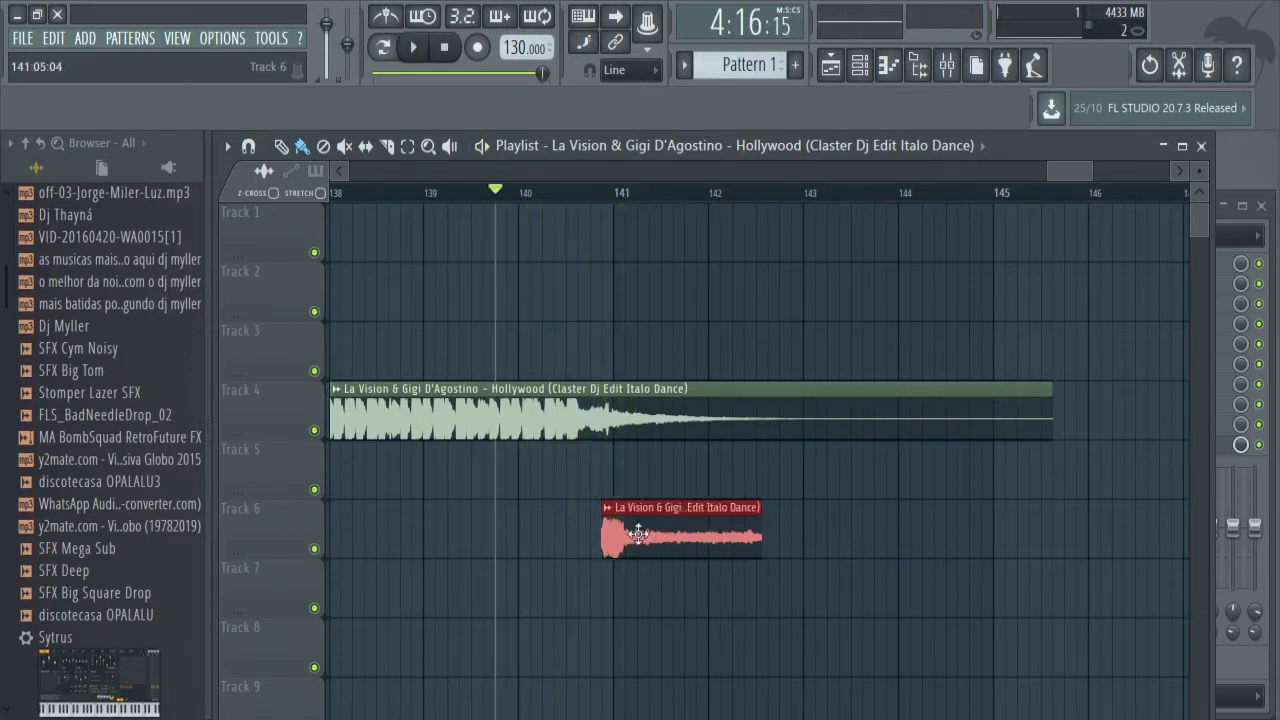
pyautogui.moveTo(644, 540); pyautogui.dragTo(656, 474)
pyautogui.press('space')
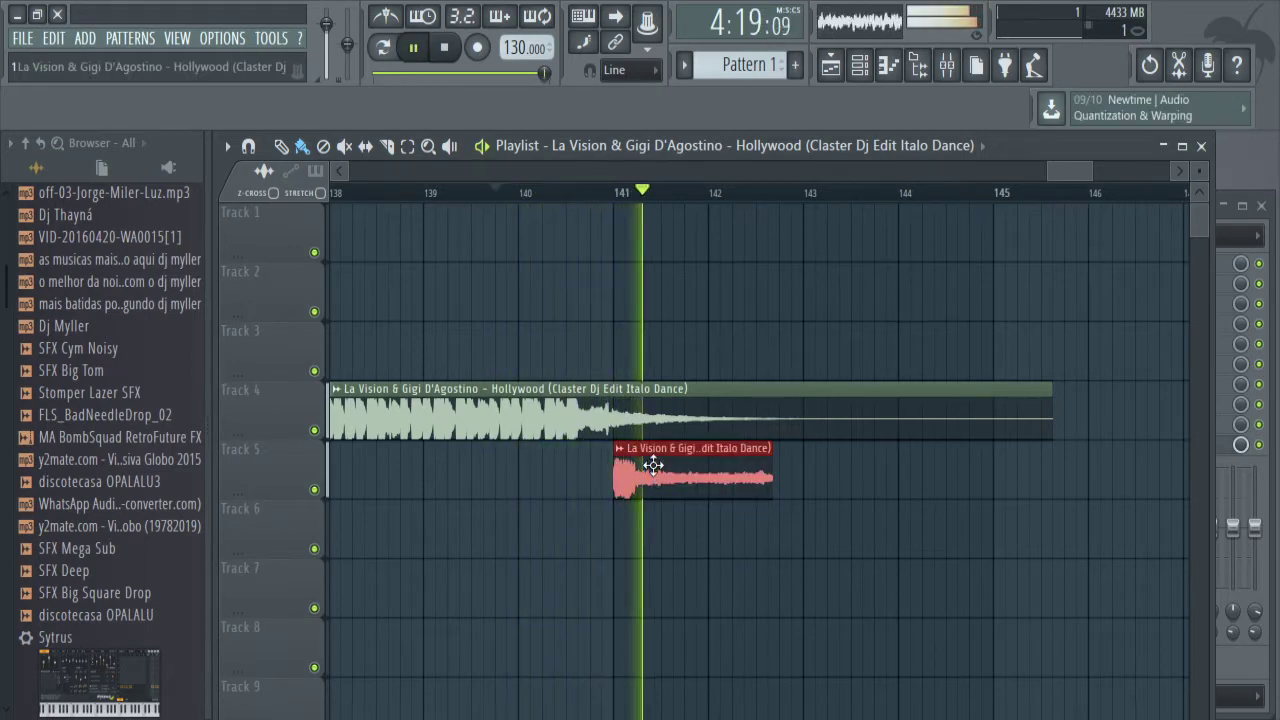
pyautogui.press('space')
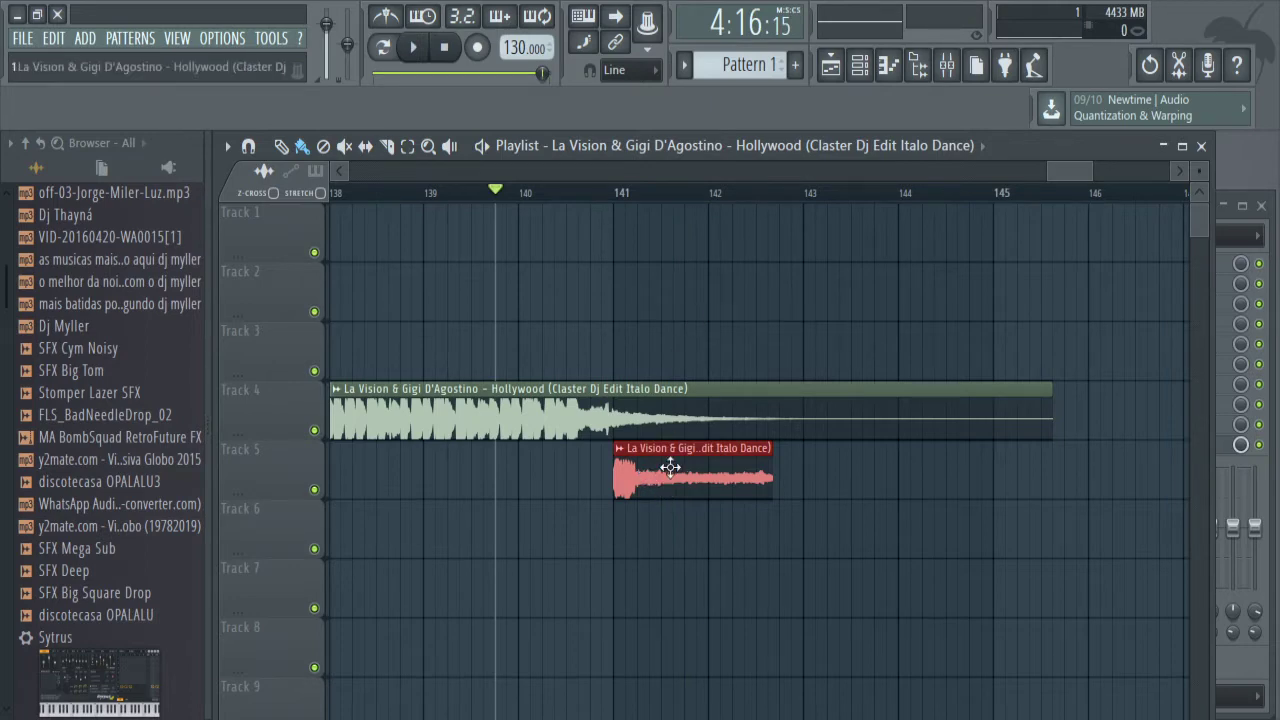
pyautogui.press('space')
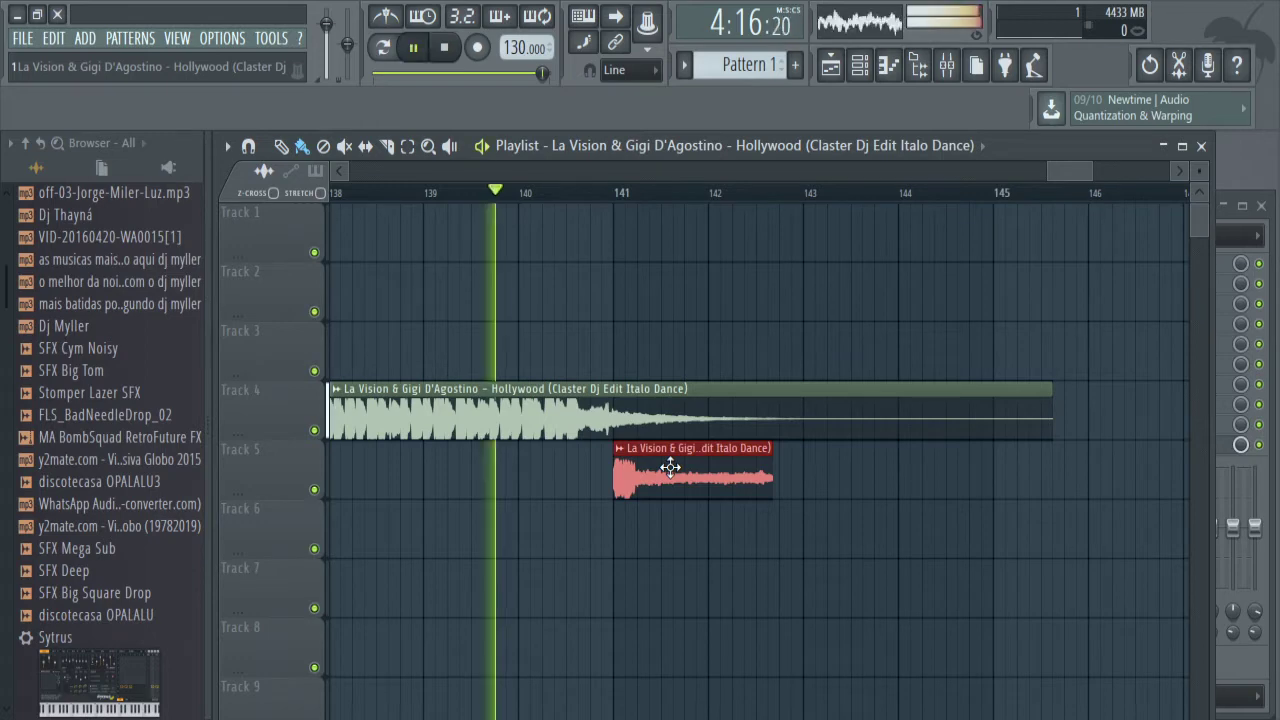
pyautogui.press('space')
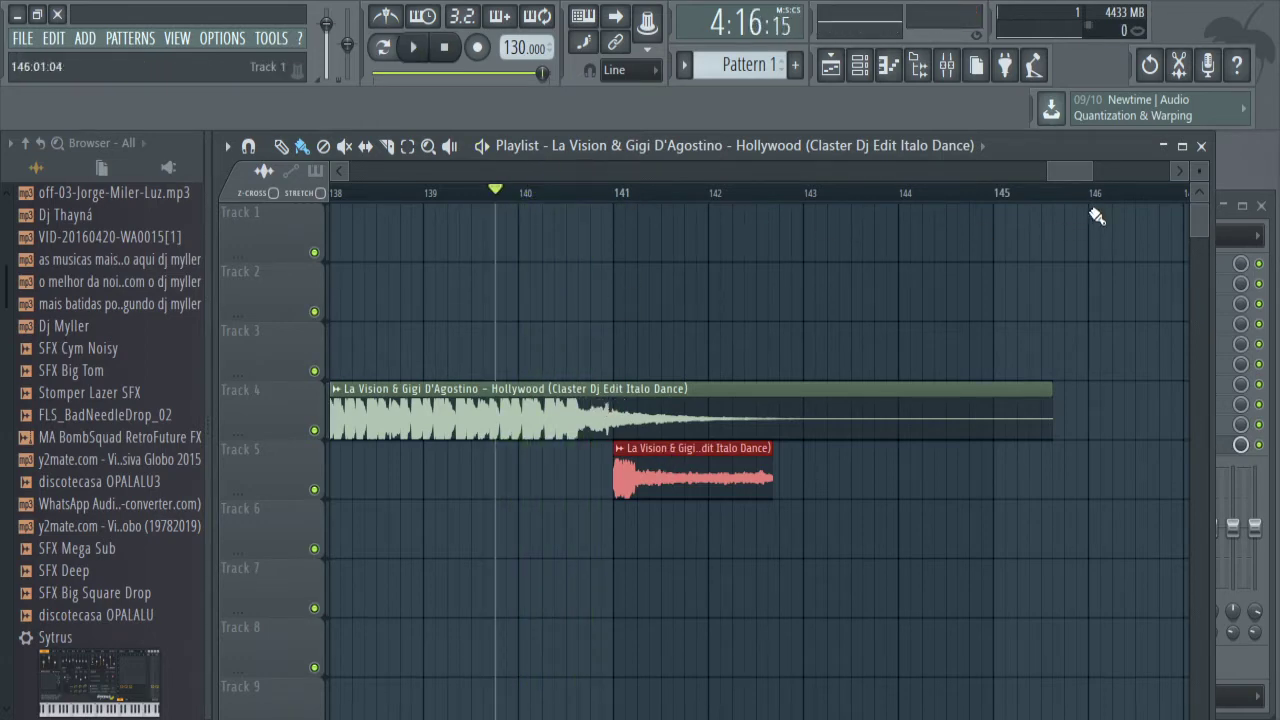
# Return to the end of Track 3 and play its transition into Track 4 from about bar 66 to about bar 79.
pyautogui.moveTo(1090, 171); pyautogui.dragTo(1065, 173)
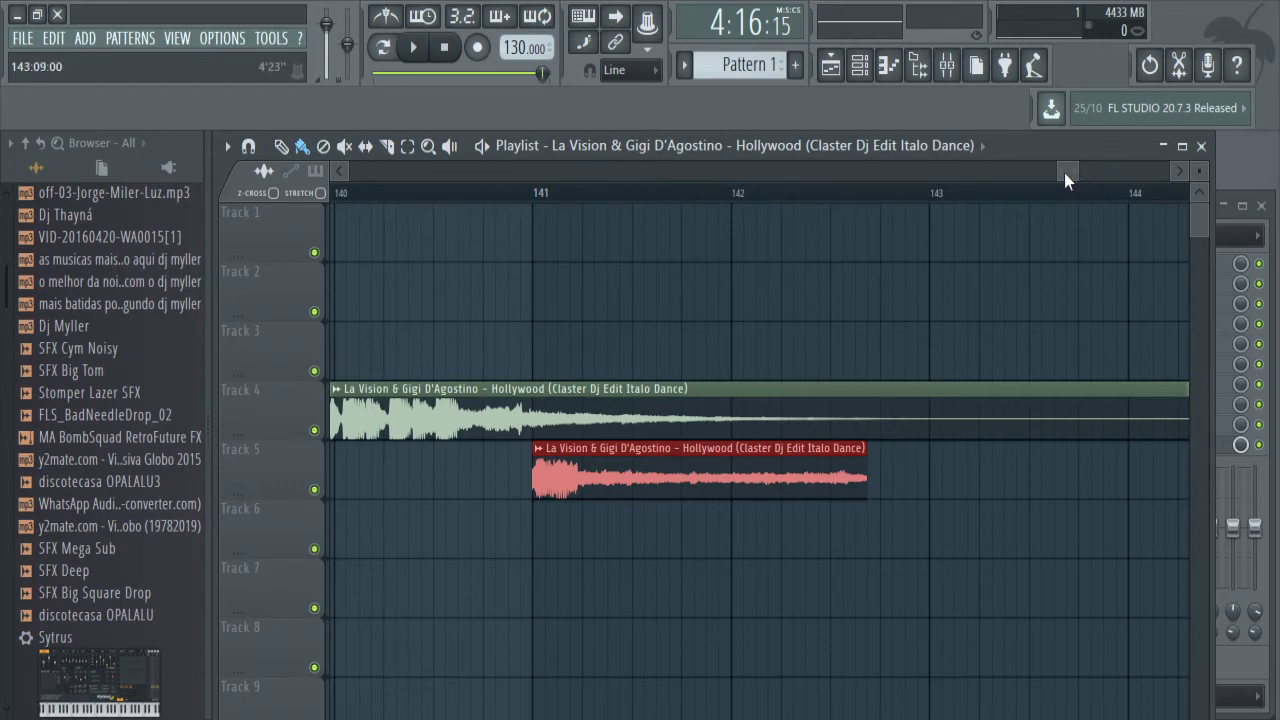
pyautogui.moveTo(1064, 172); pyautogui.dragTo(682, 177)
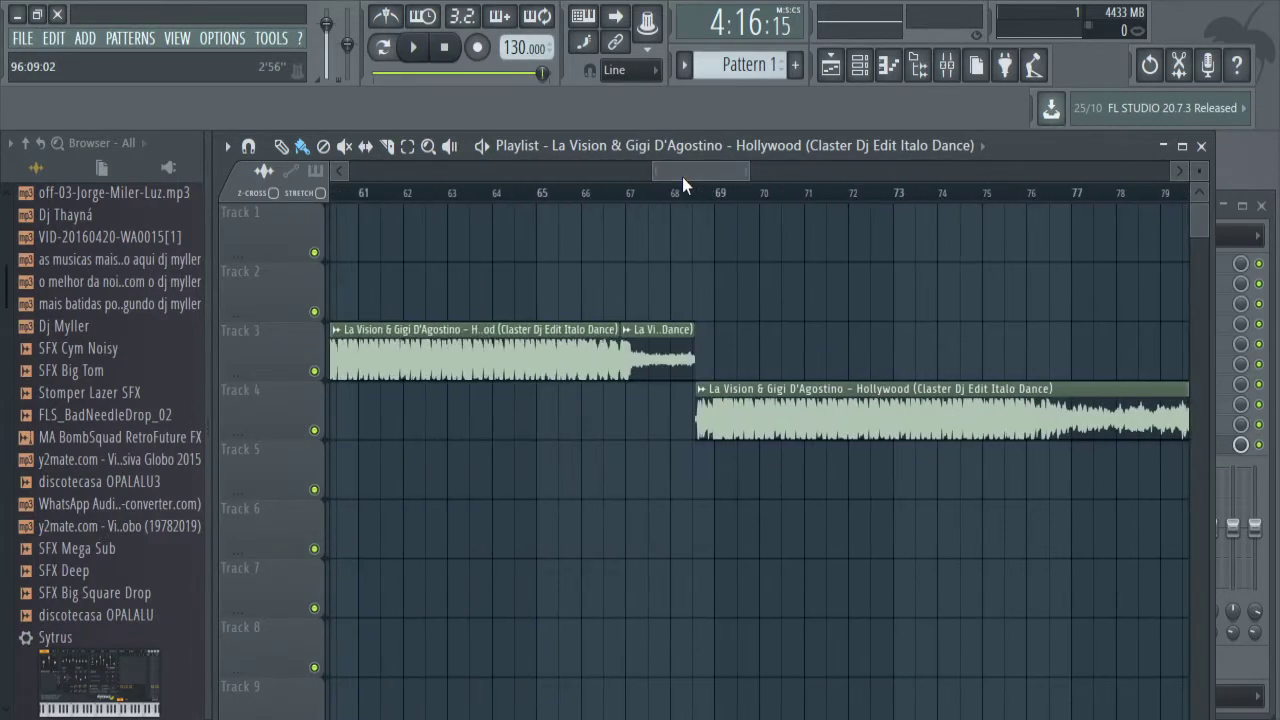
pyautogui.click(581, 196)
pyautogui.press('space')
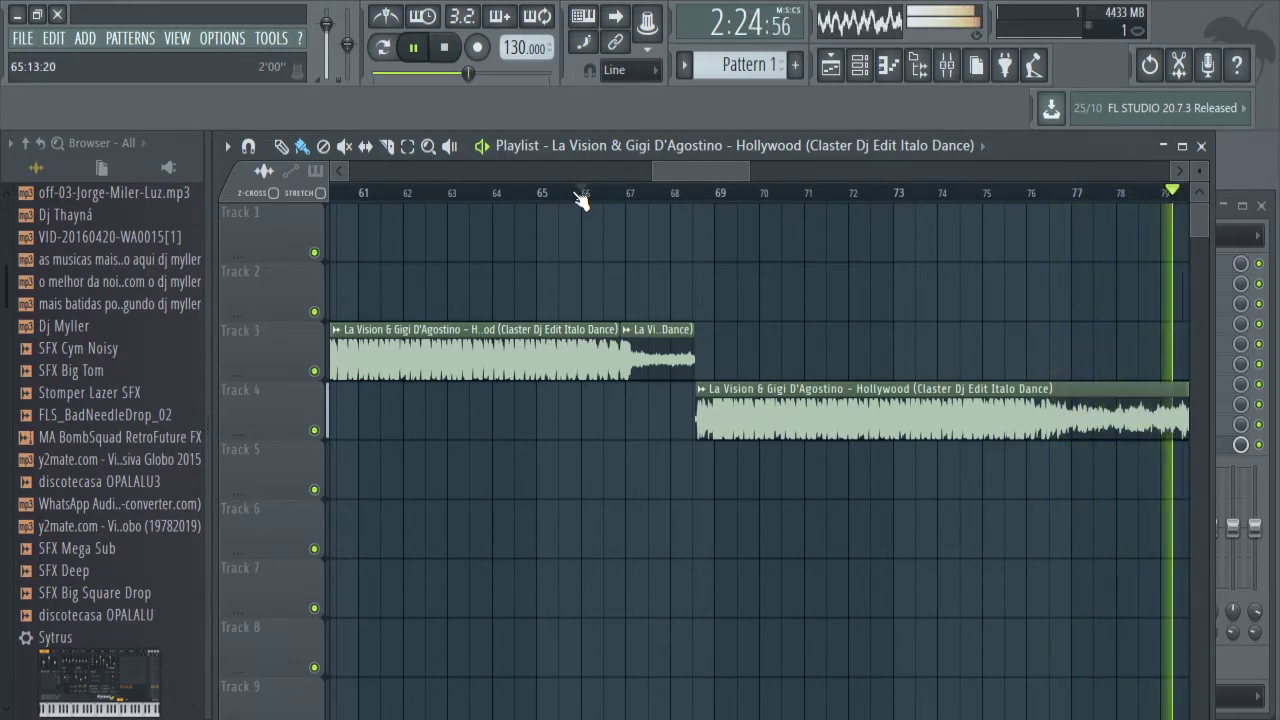
pyautogui.press('space')
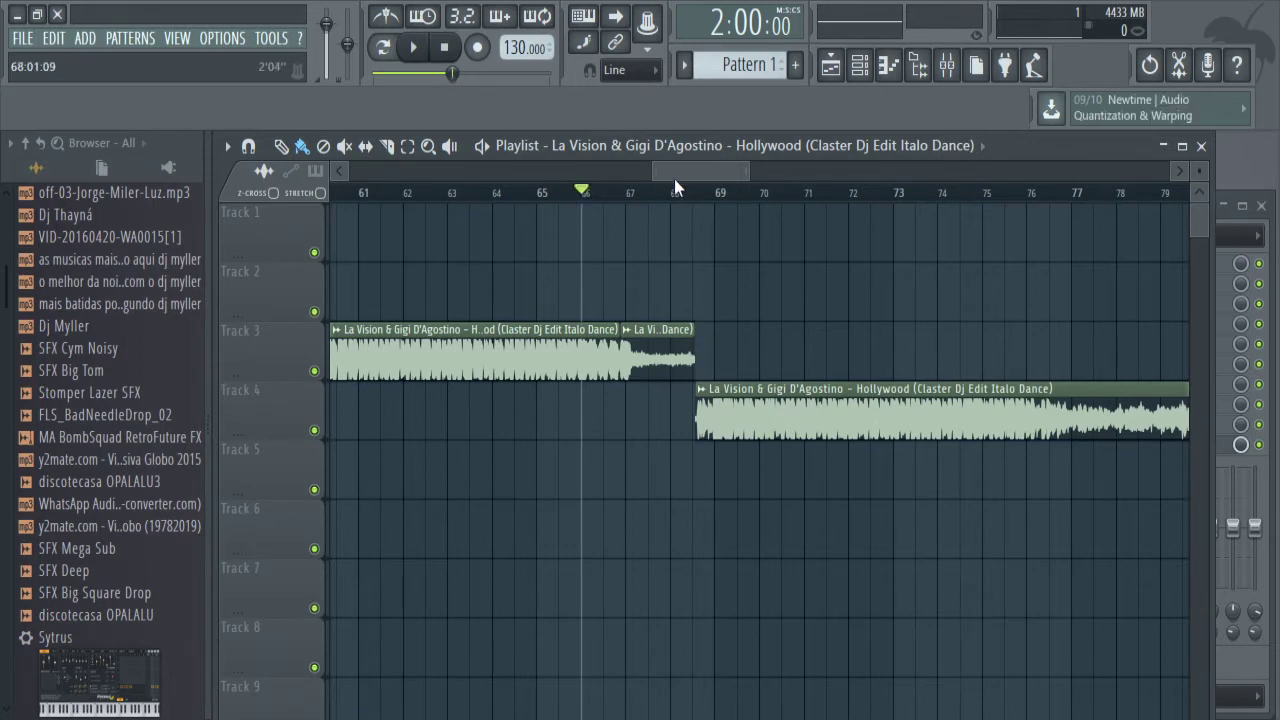
# Audition the Track 4 clip from about bar 112.9 and stop shortly past bar 115.
pyautogui.moveTo(678, 170); pyautogui.dragTo(905, 180)
pyautogui.click(716, 193)
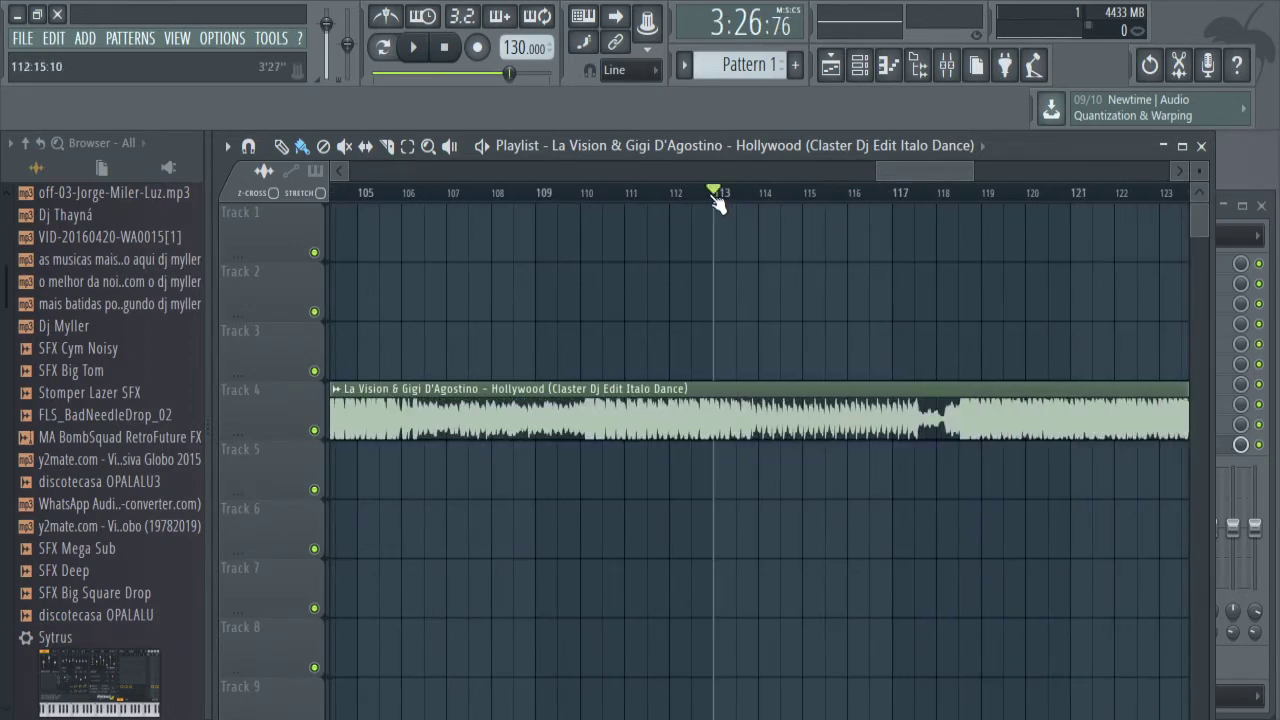
pyautogui.press('space')
pyautogui.press('space')
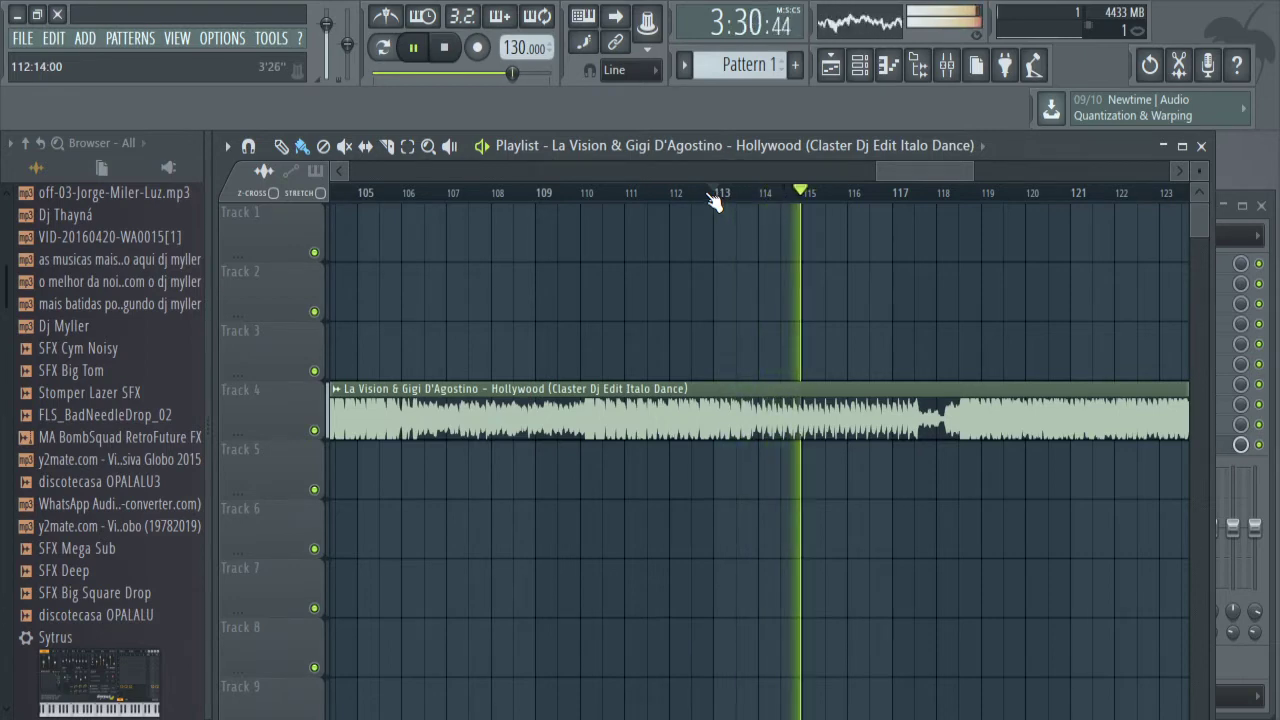
pyautogui.press('space')
# Replay Track 4 from about bar 113.6 and slice its clip at about bars 113.9 and 118.1.
pyautogui.moveTo(972, 170); pyautogui.dragTo(926, 168)
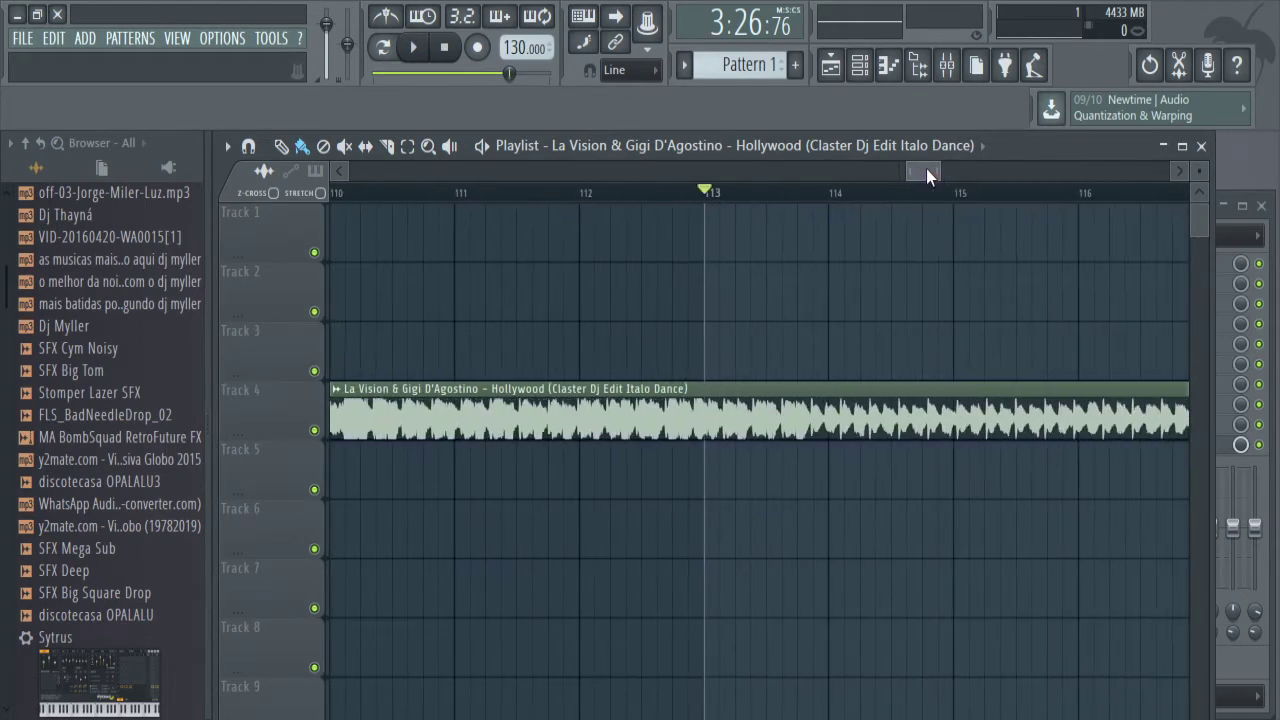
pyautogui.click(676, 190)
pyautogui.press('space')
pyautogui.click(676, 191)
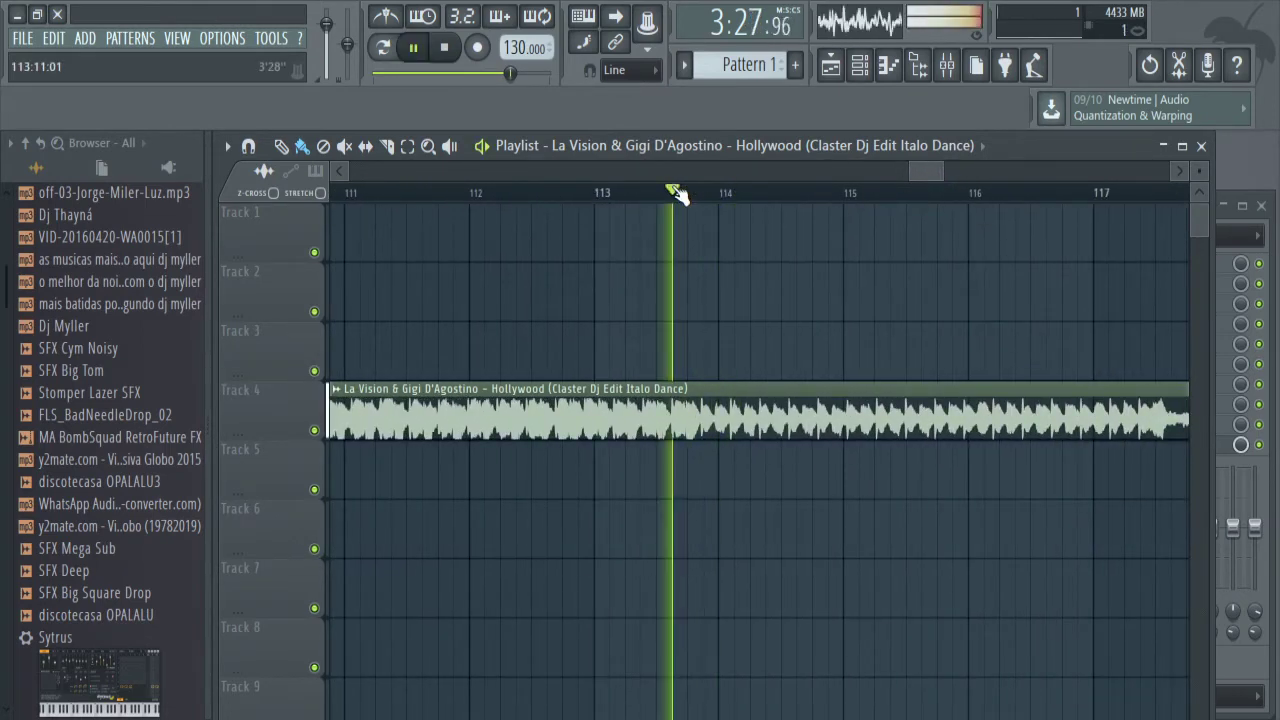
pyautogui.press('space')
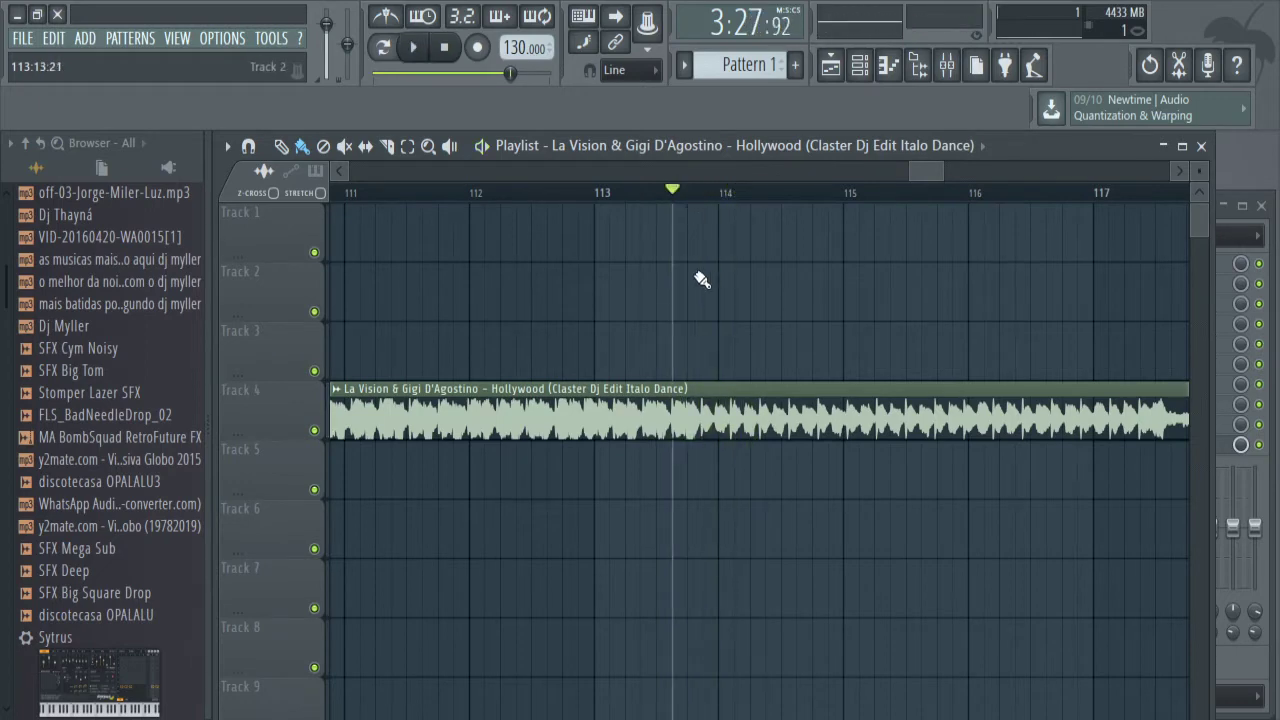
pyautogui.click(386, 146)
pyautogui.moveTo(706, 386); pyautogui.dragTo(707, 468)
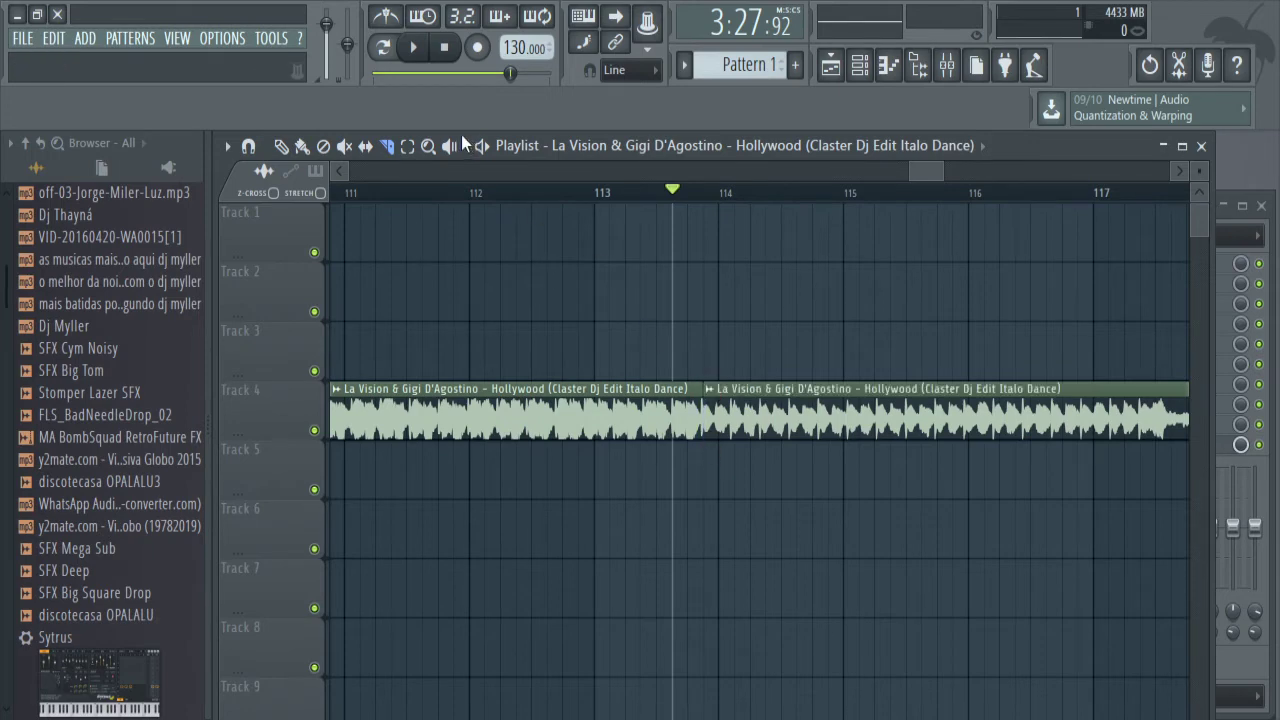
pyautogui.moveTo(924, 175); pyautogui.dragTo(942, 173)
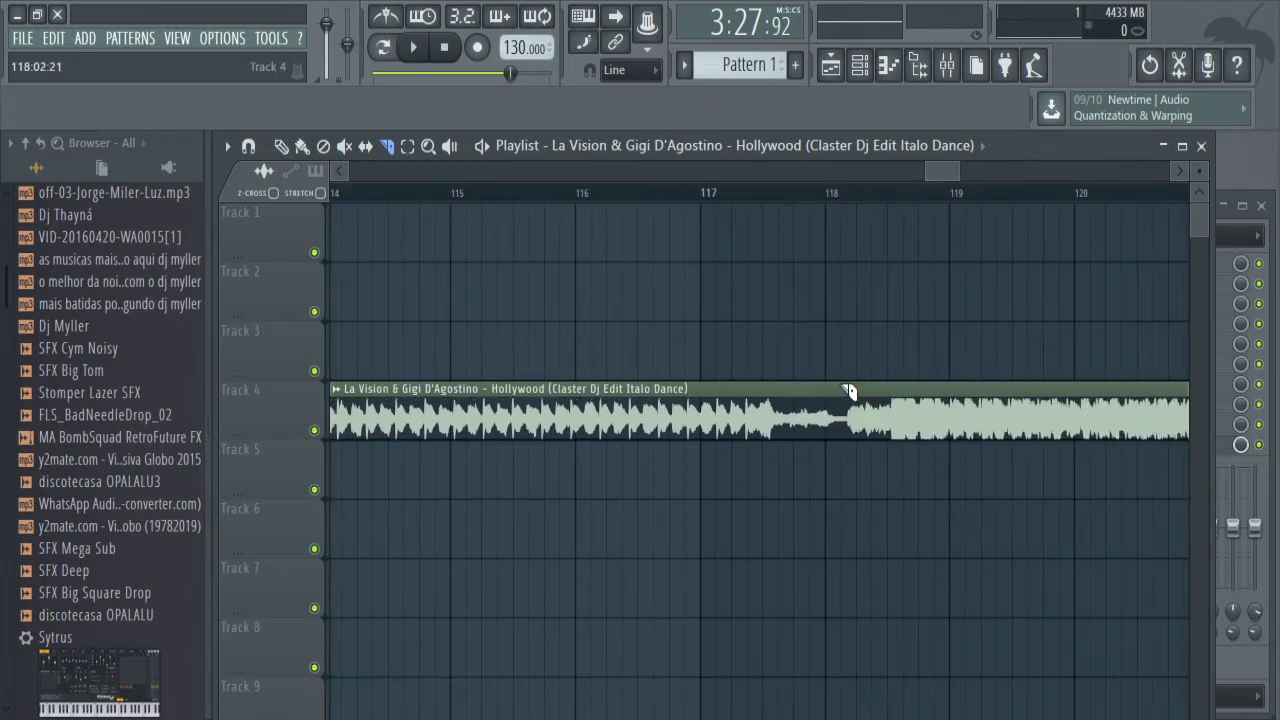
pyautogui.moveTo(841, 388); pyautogui.dragTo(843, 459)
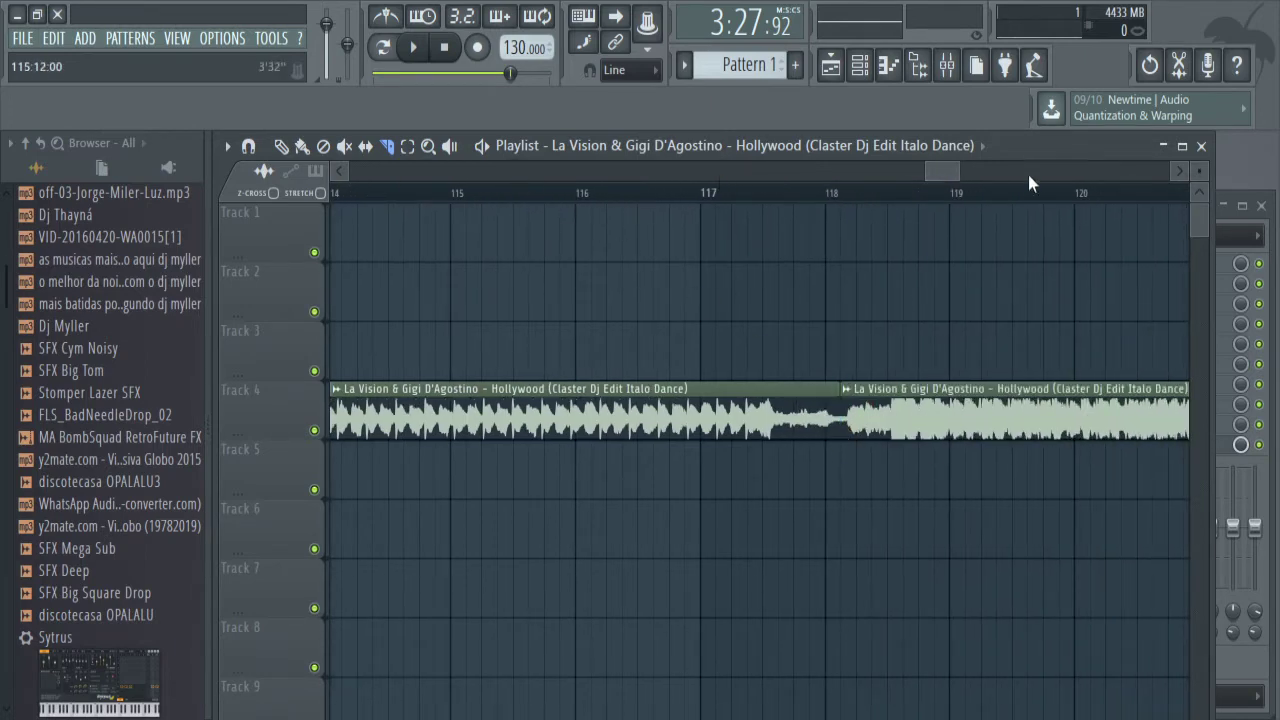
# Try the copied tail on Track 5 at about bar 141.4, auditioning the ending from about bar 140.1.
pyautogui.moveTo(950, 175)
pyautogui.mouseDown()
pyautogui.moveTo(908, 168)
pyautogui.moveTo(928, 167)
pyautogui.mouseUp()
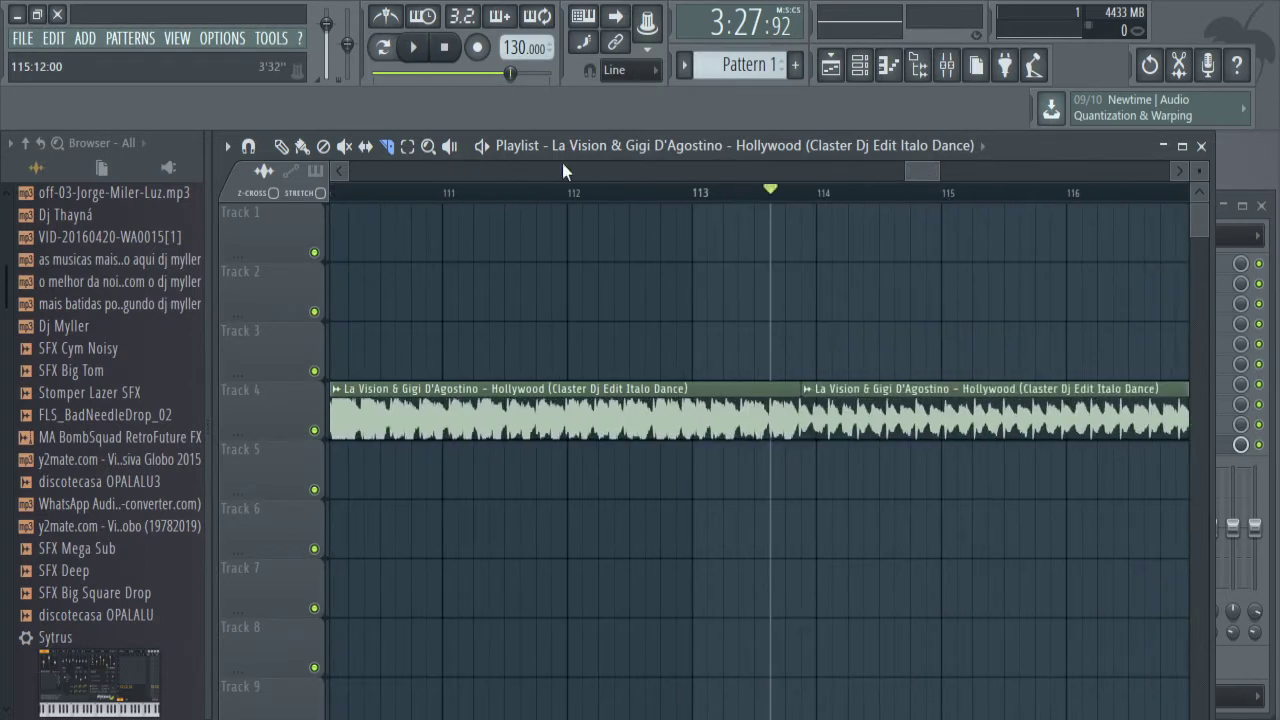
pyautogui.click(301, 147)
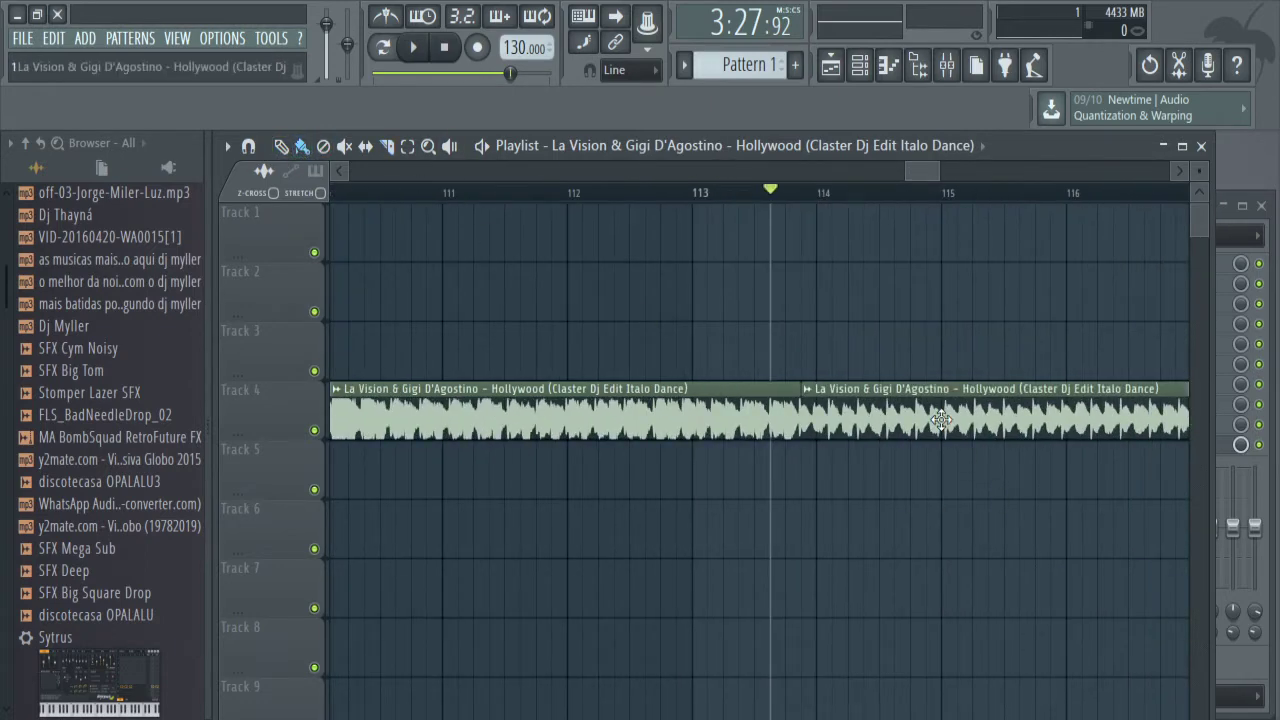
pyautogui.moveTo(918, 175); pyautogui.dragTo(1059, 176)
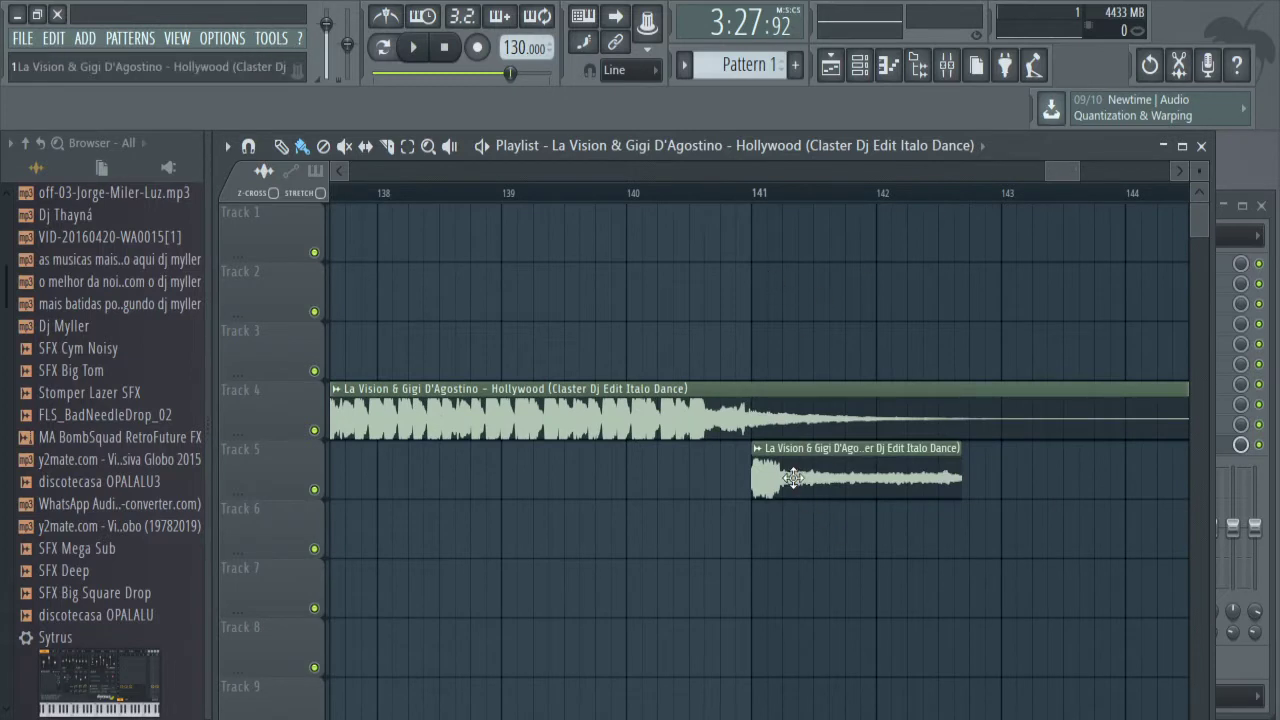
pyautogui.moveTo(790, 481); pyautogui.dragTo(838, 481)
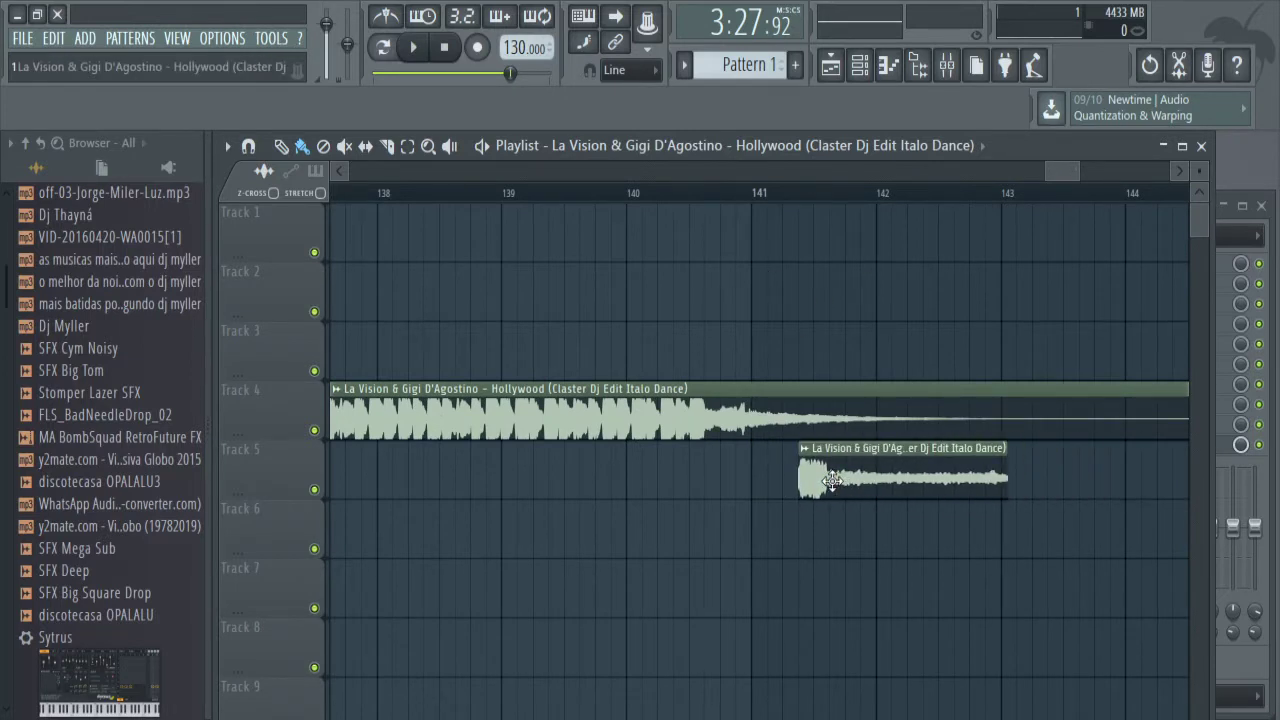
pyautogui.click(642, 192)
pyautogui.press('space')
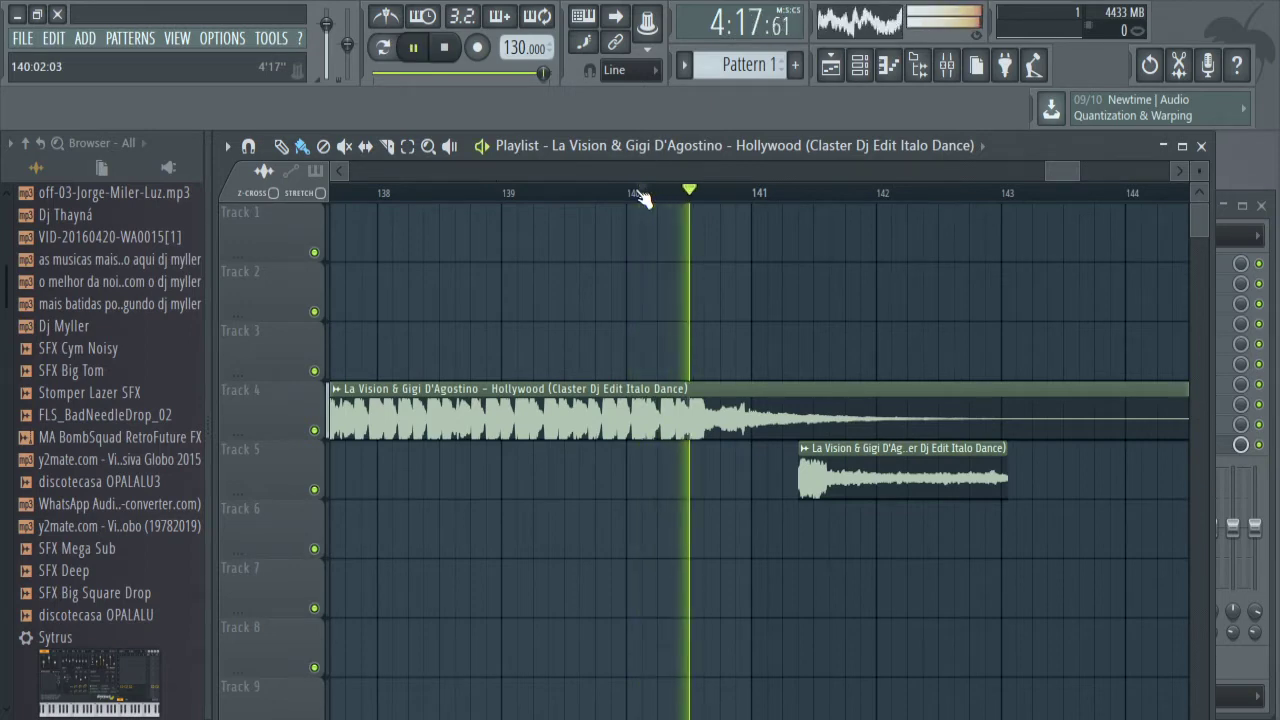
pyautogui.press('space')
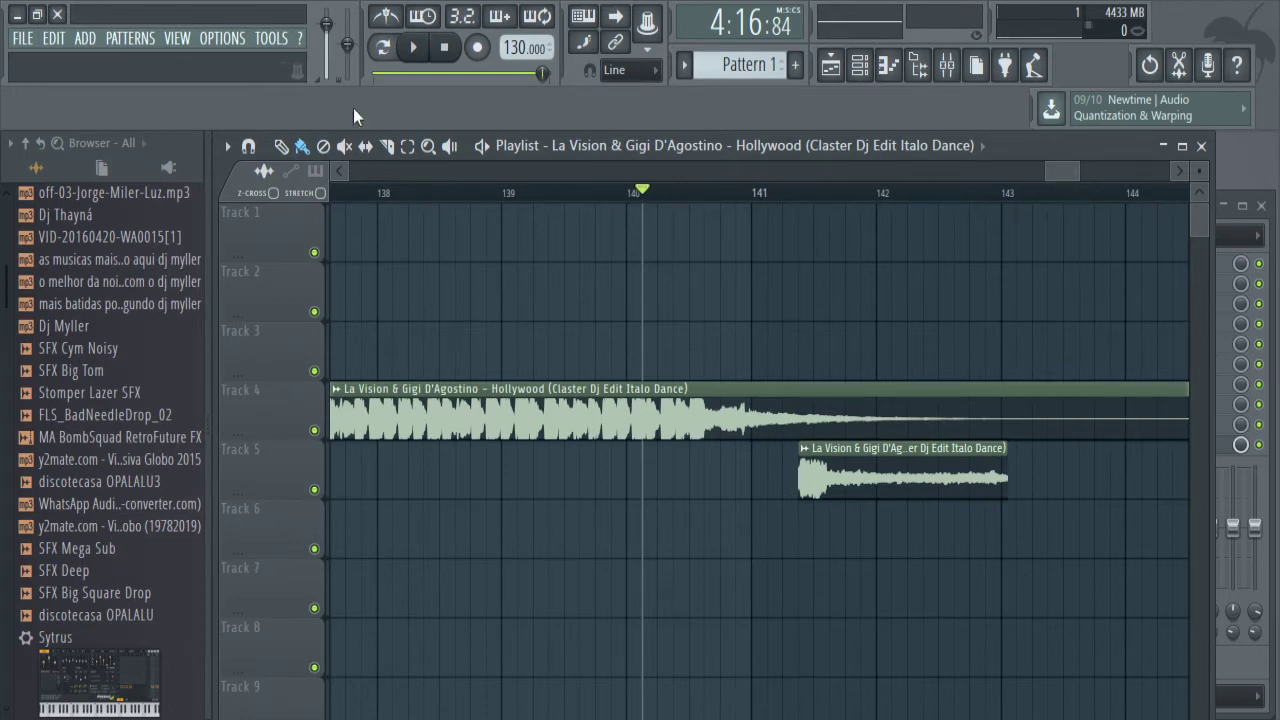
pyautogui.click(738, 600)
pyautogui.rightClick(740, 597)
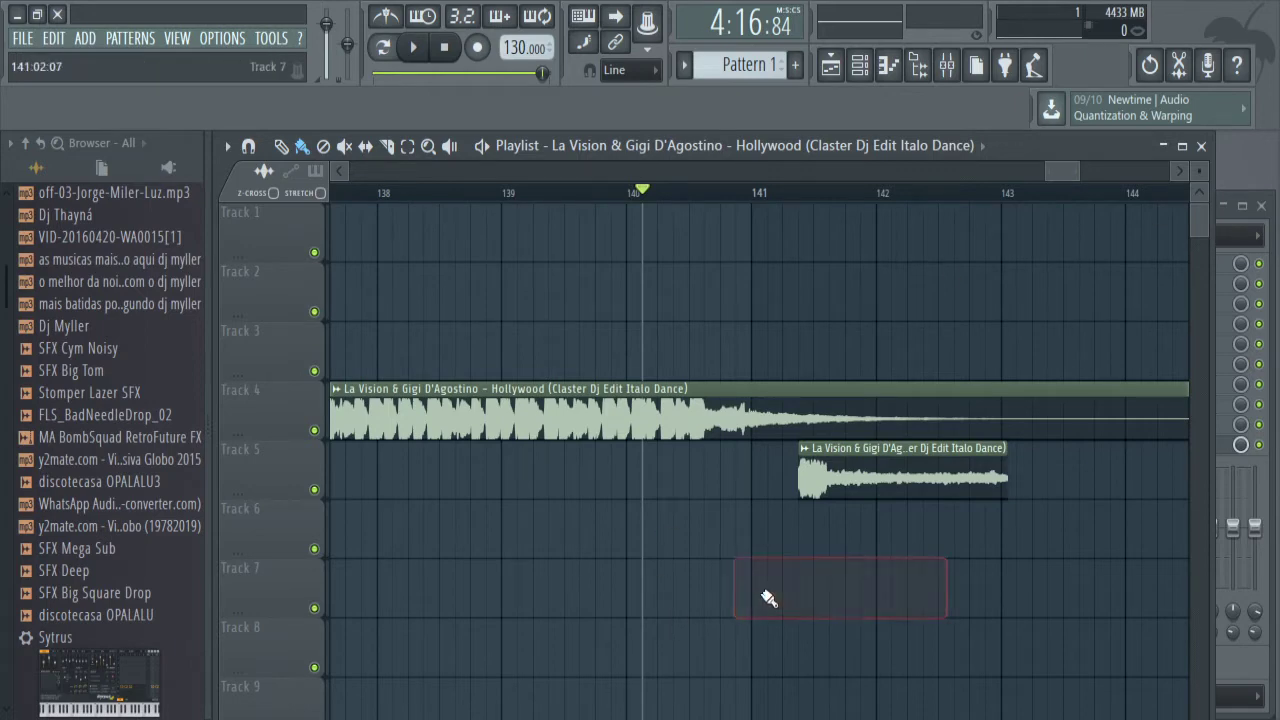
# Move the copied tail on Track 5 to about bar 142.7 and replay the ending from about bar 140.1.
pyautogui.moveTo(1070, 172); pyautogui.dragTo(1007, 178)
pyautogui.moveTo(1027, 185); pyautogui.dragTo(1060, 194)
pyautogui.moveTo(760, 482); pyautogui.dragTo(884, 465)
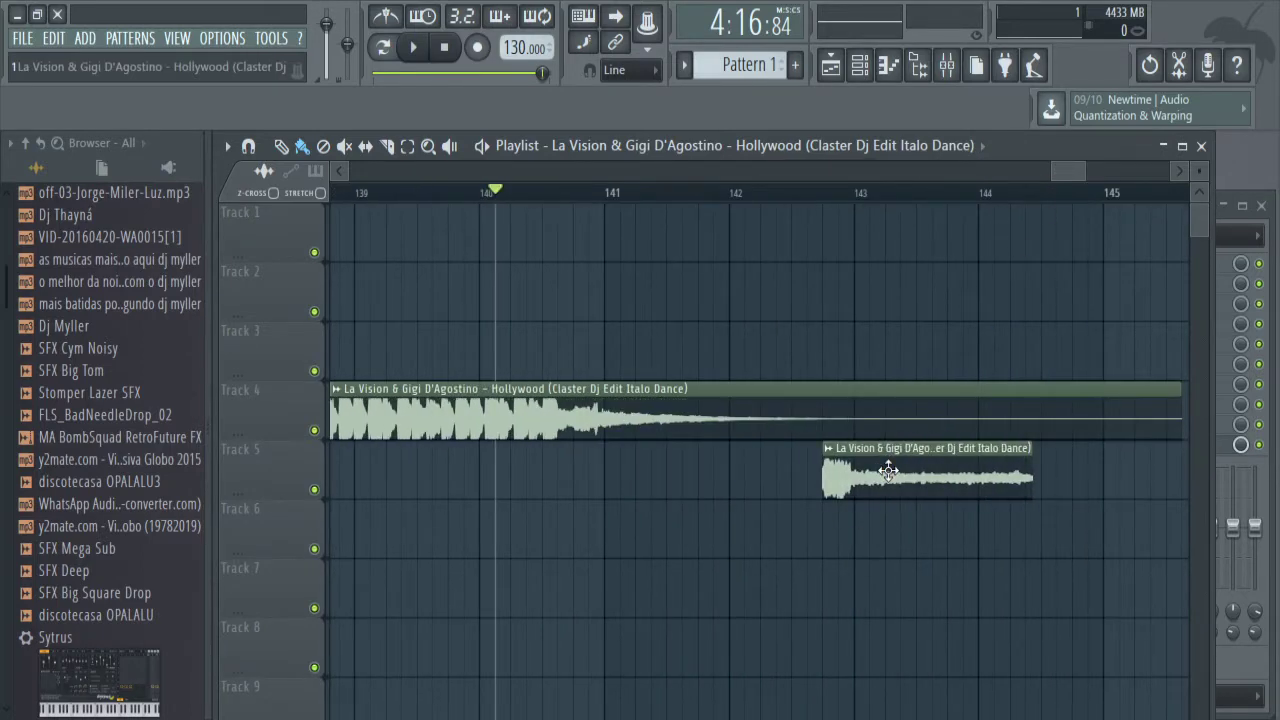
pyautogui.press('space')
pyautogui.press('space')
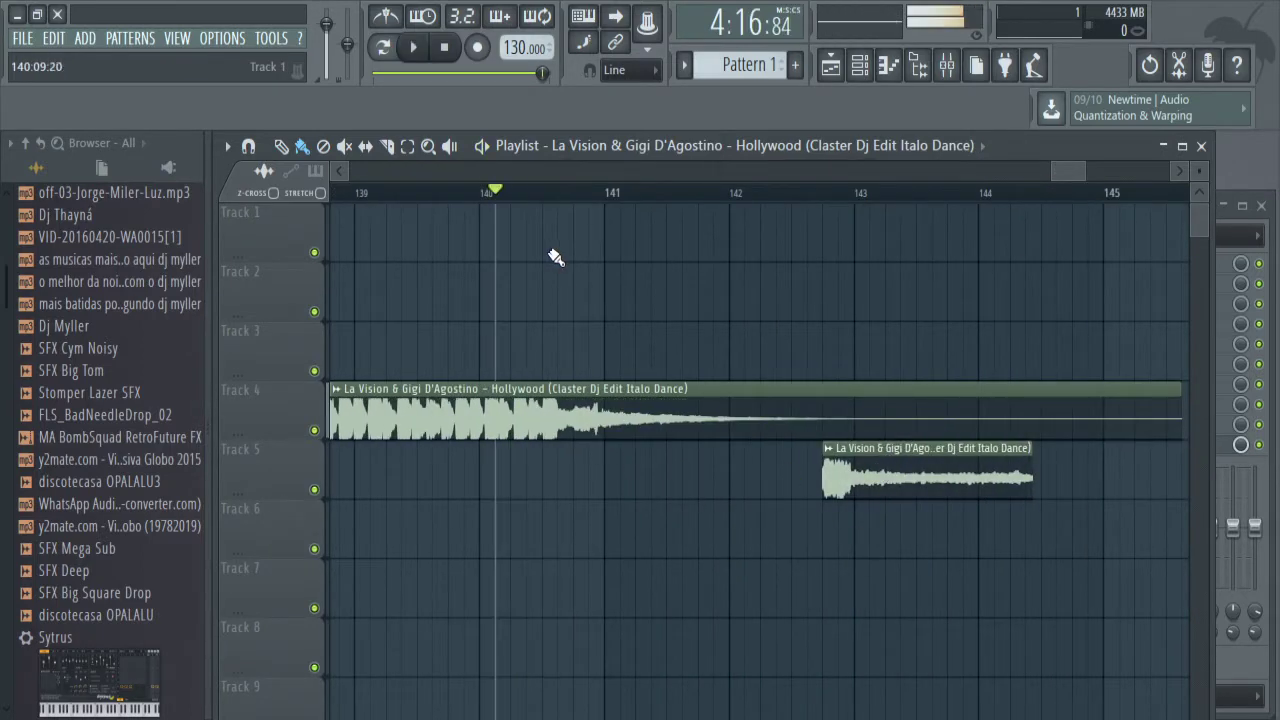
pyautogui.press('space')
pyautogui.press('space')
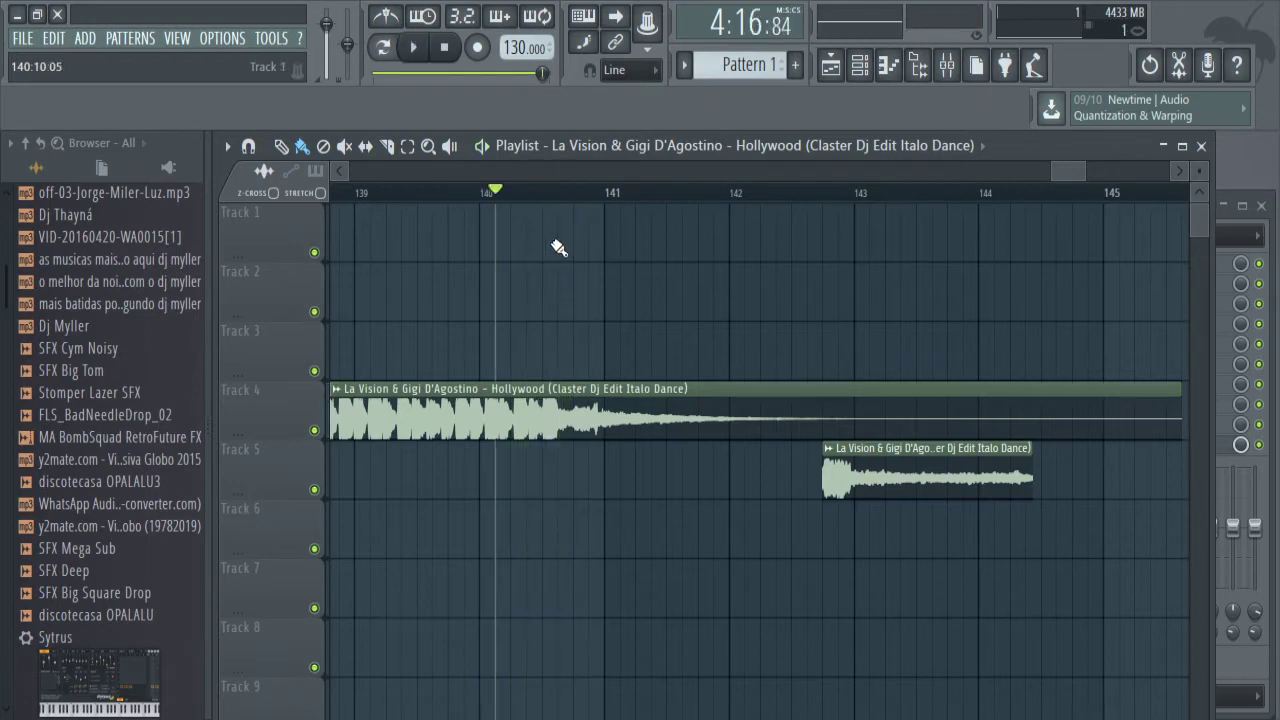
# Audition the end of Track 4 from about bar 140.1 and slice its clip at about bar 140.5.
pyautogui.click(396, 153)
pyautogui.moveTo(1053, 170)
pyautogui.mouseDown()
pyautogui.moveTo(1086, 176)
pyautogui.moveTo(1059, 172)
pyautogui.mouseUp()
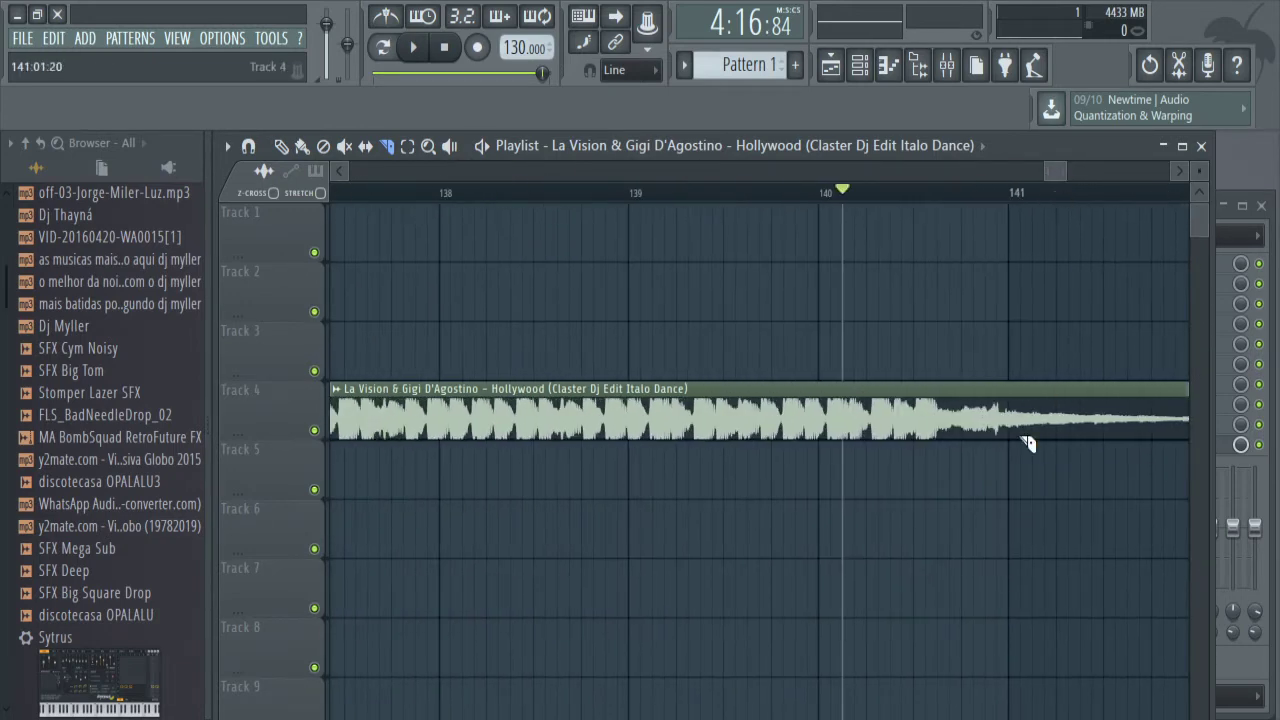
pyautogui.press('space')
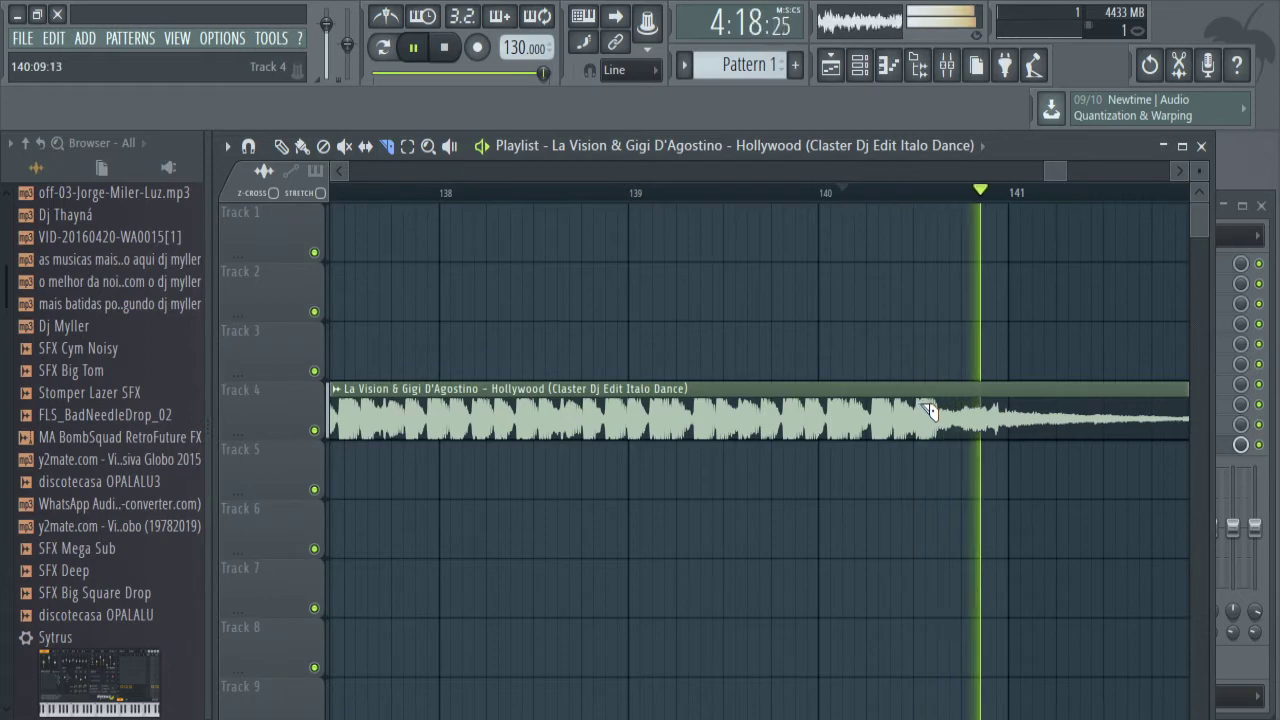
pyautogui.press('space')
pyautogui.moveTo(924, 390); pyautogui.dragTo(920, 460)
pyautogui.click(302, 147)
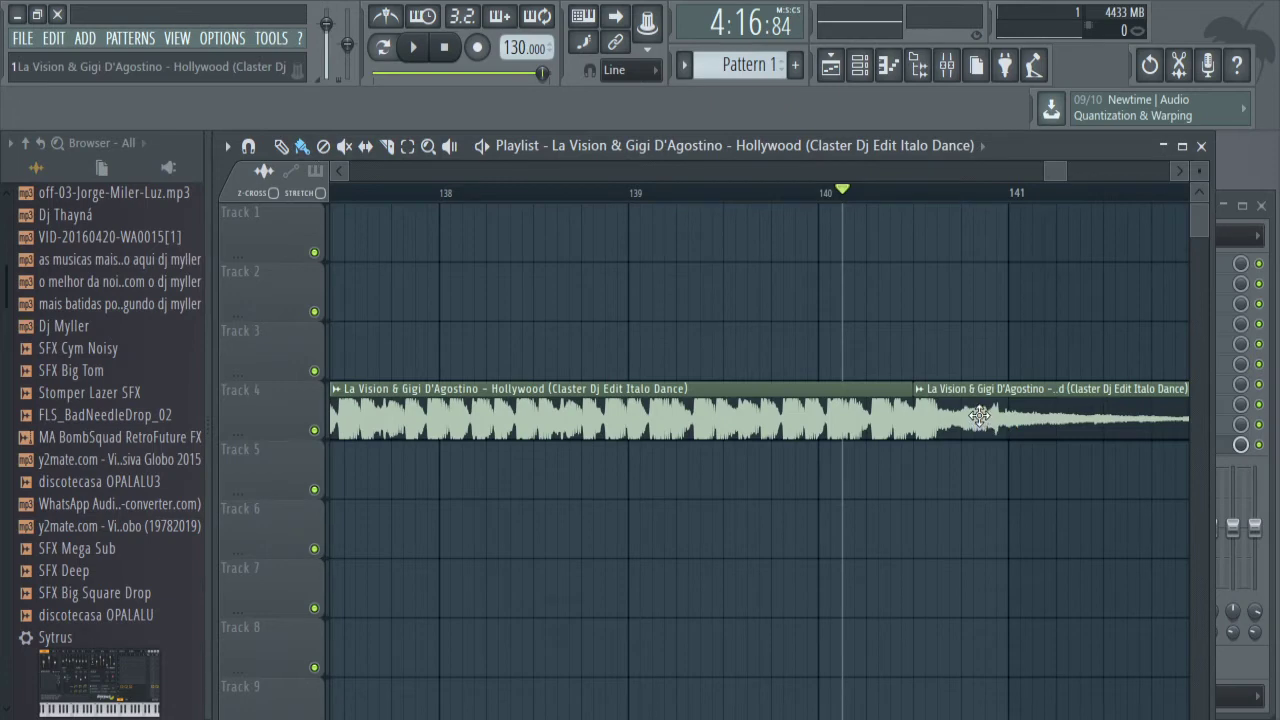
# Replace the sliced Track 4 ending with the copied tail at bar 140.5, setting the original aside on Track 6, and audition the join.
pyautogui.moveTo(979, 416); pyautogui.dragTo(983, 590)
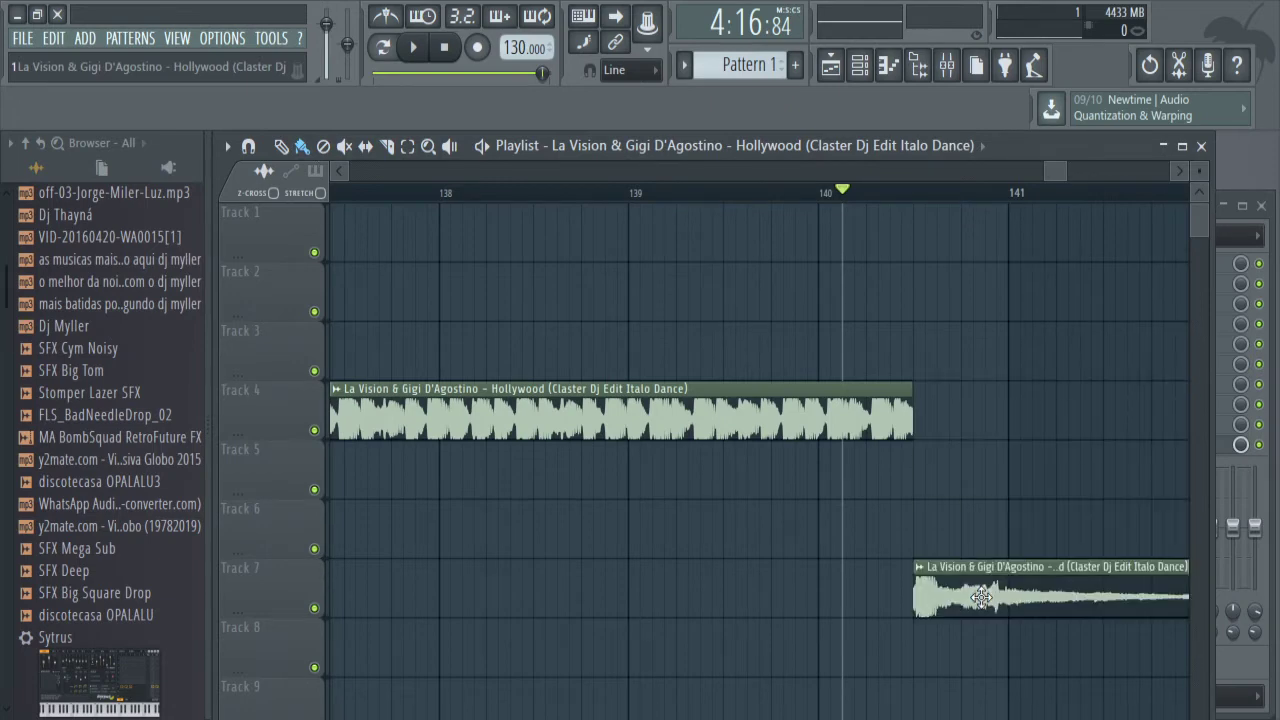
pyautogui.moveTo(1058, 167); pyautogui.dragTo(1068, 167)
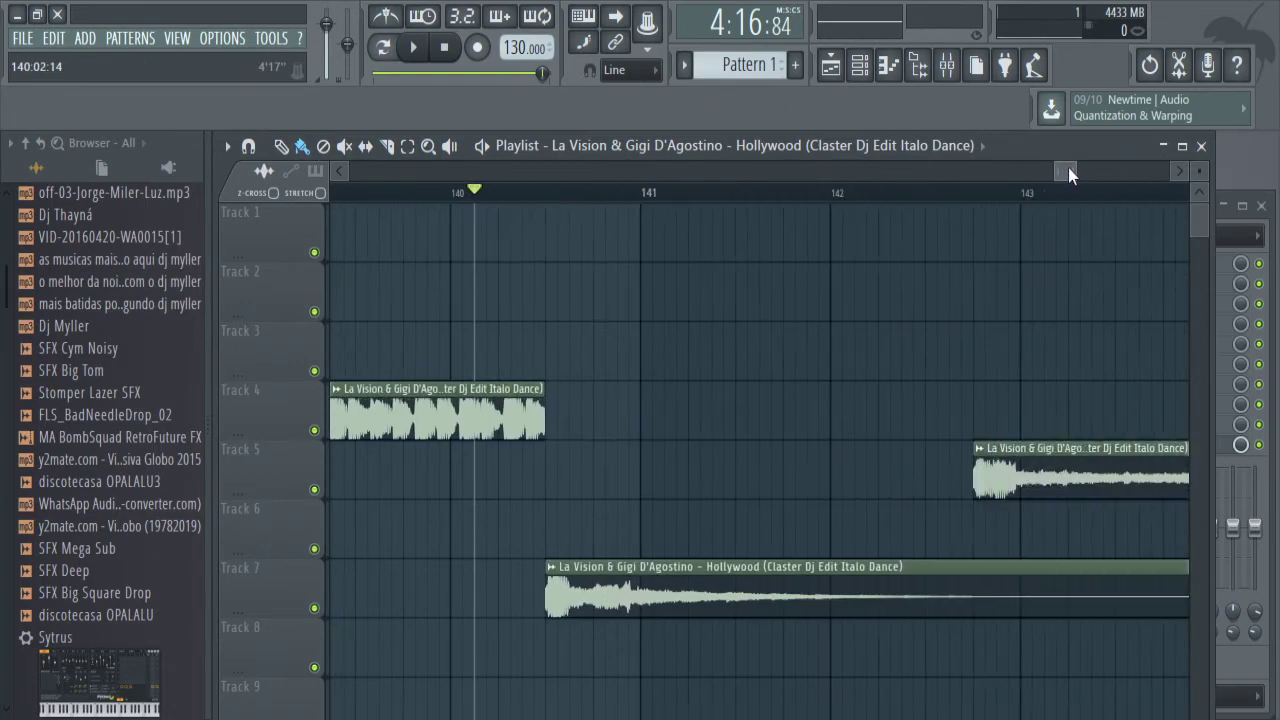
pyautogui.moveTo(1047, 469); pyautogui.dragTo(617, 392)
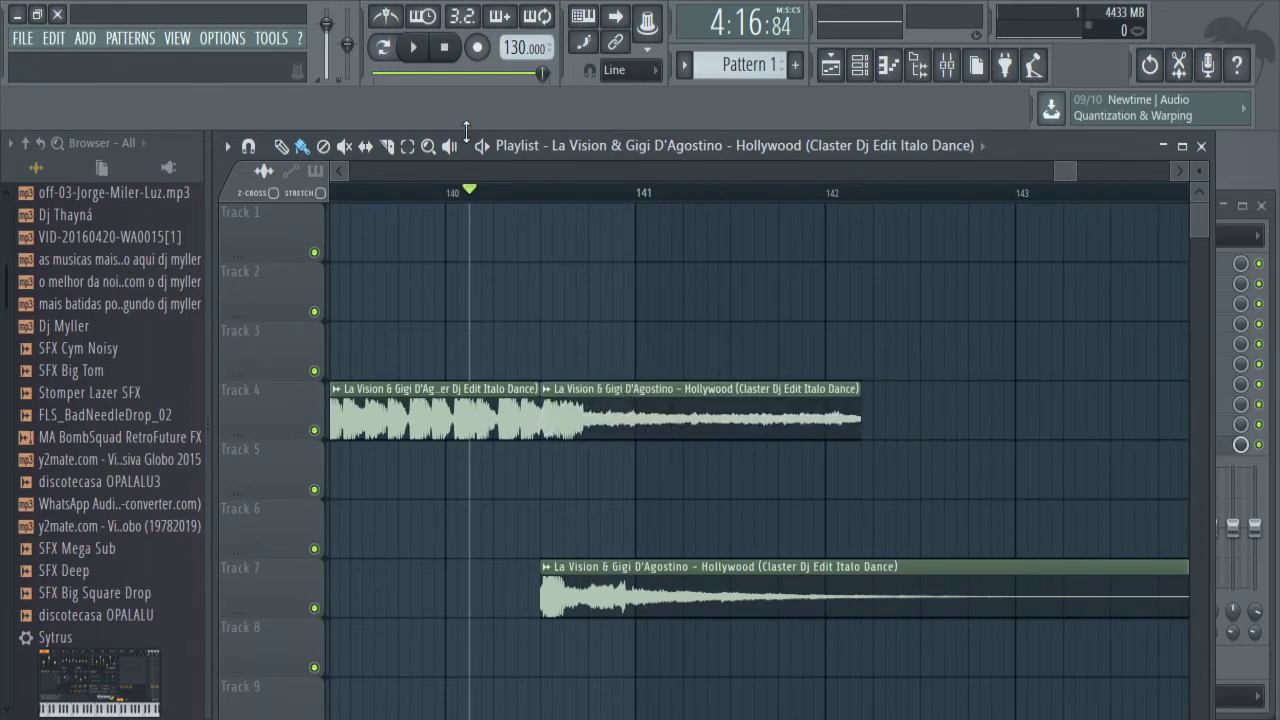
pyautogui.moveTo(548, 600); pyautogui.dragTo(893, 525)
pyautogui.press('space')
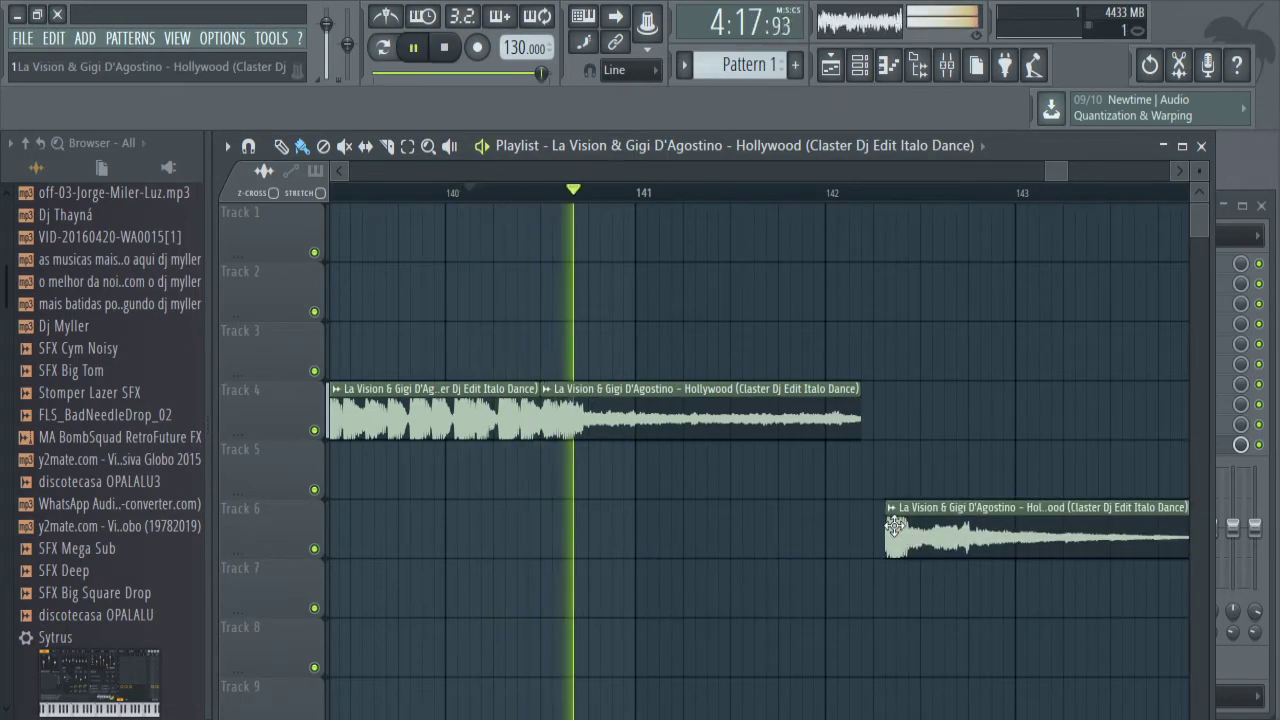
pyautogui.press('space')
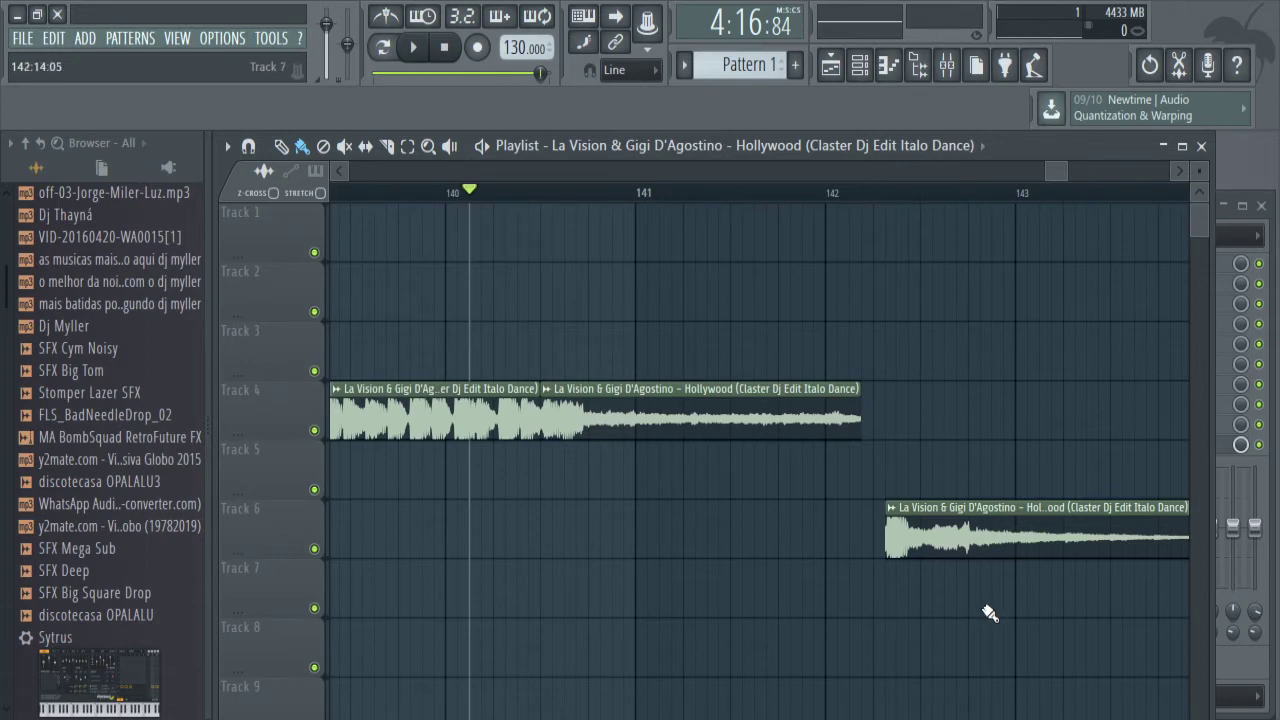
# Move the original ending on Track 6 to about bar 140.8, overlapping the Track 4 tail, and audition both together.
pyautogui.moveTo(928, 530); pyautogui.dragTo(643, 530)
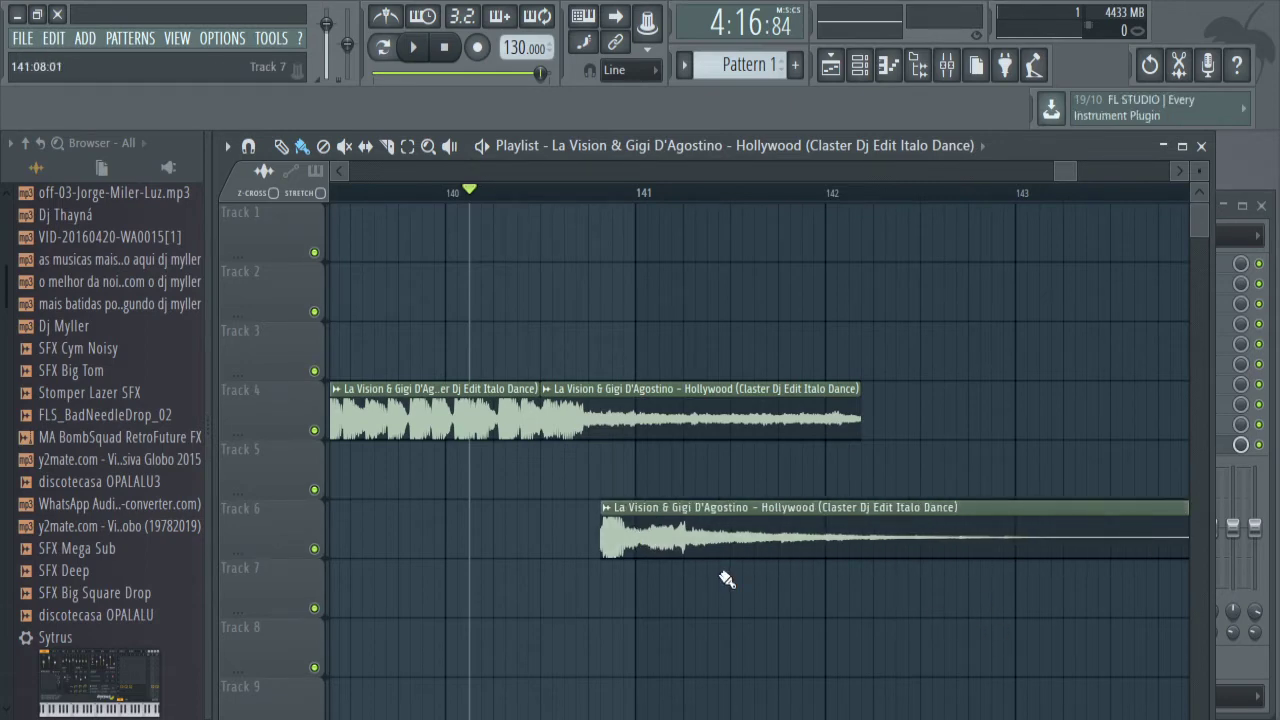
pyautogui.press('space')
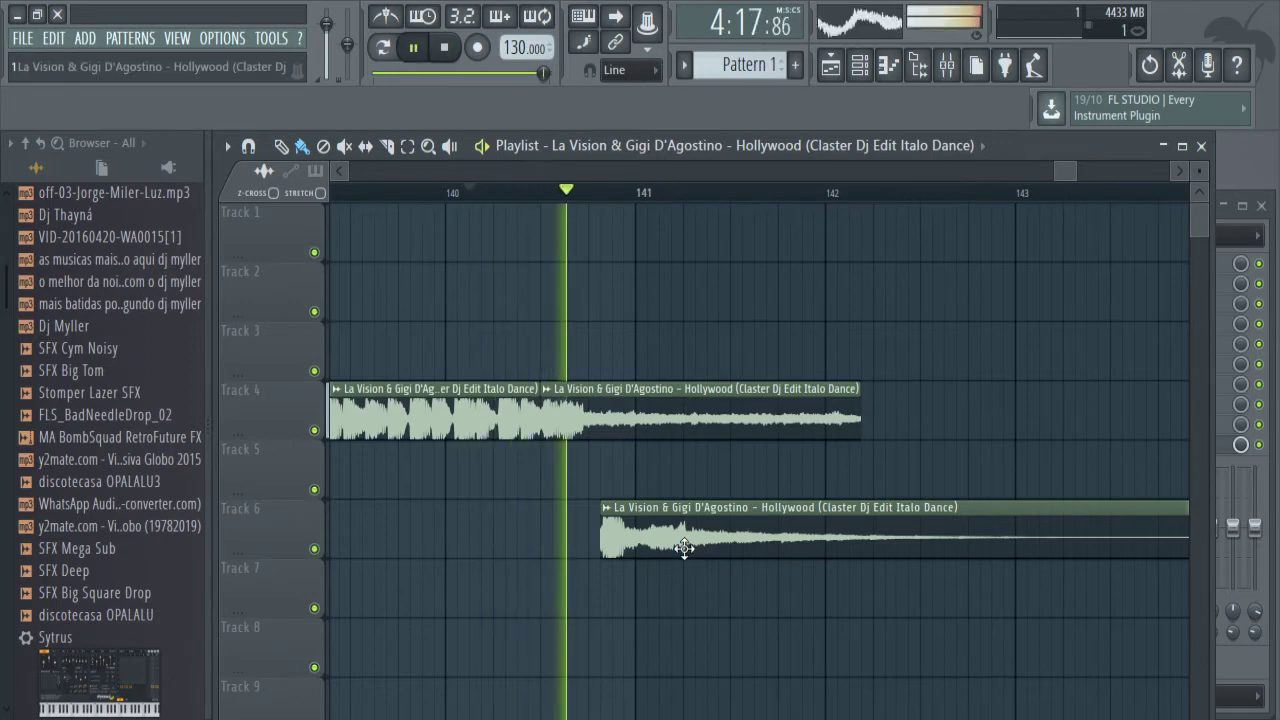
pyautogui.press('space')
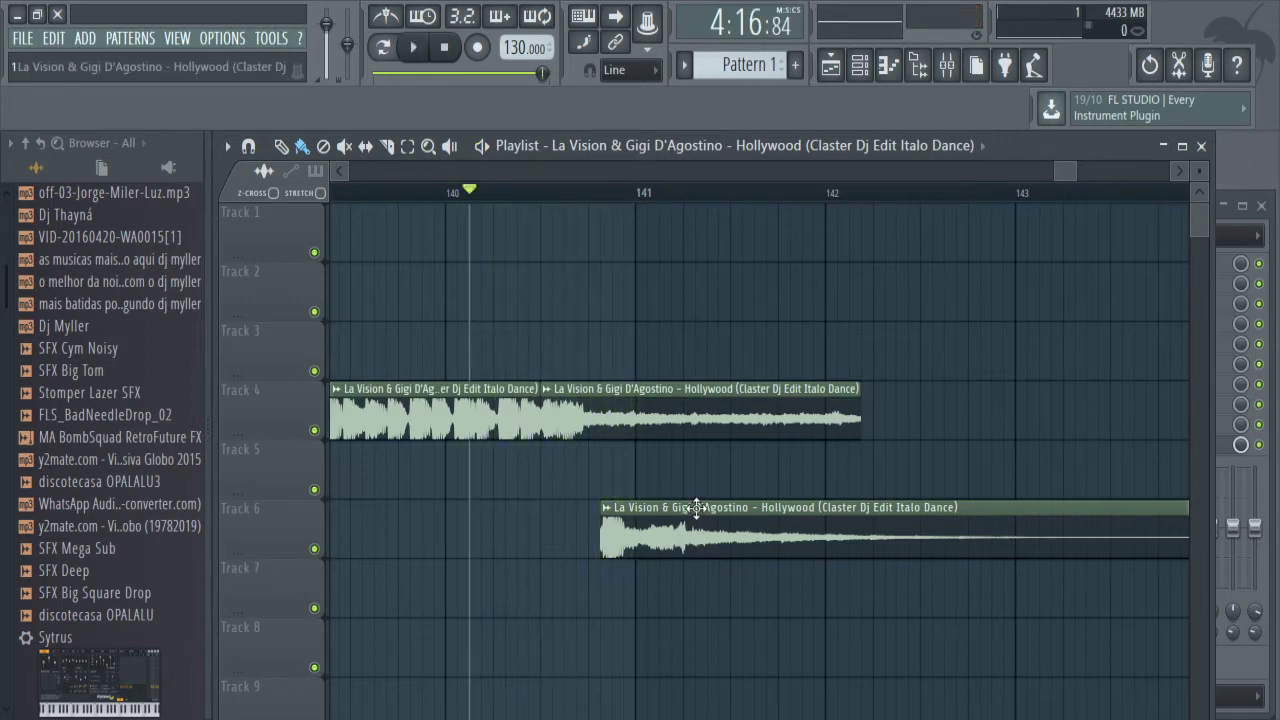
# Slice the Track 6 ending at about bar 140.9 and move its short opening piece to about bar 139.8.
pyautogui.click(387, 146)
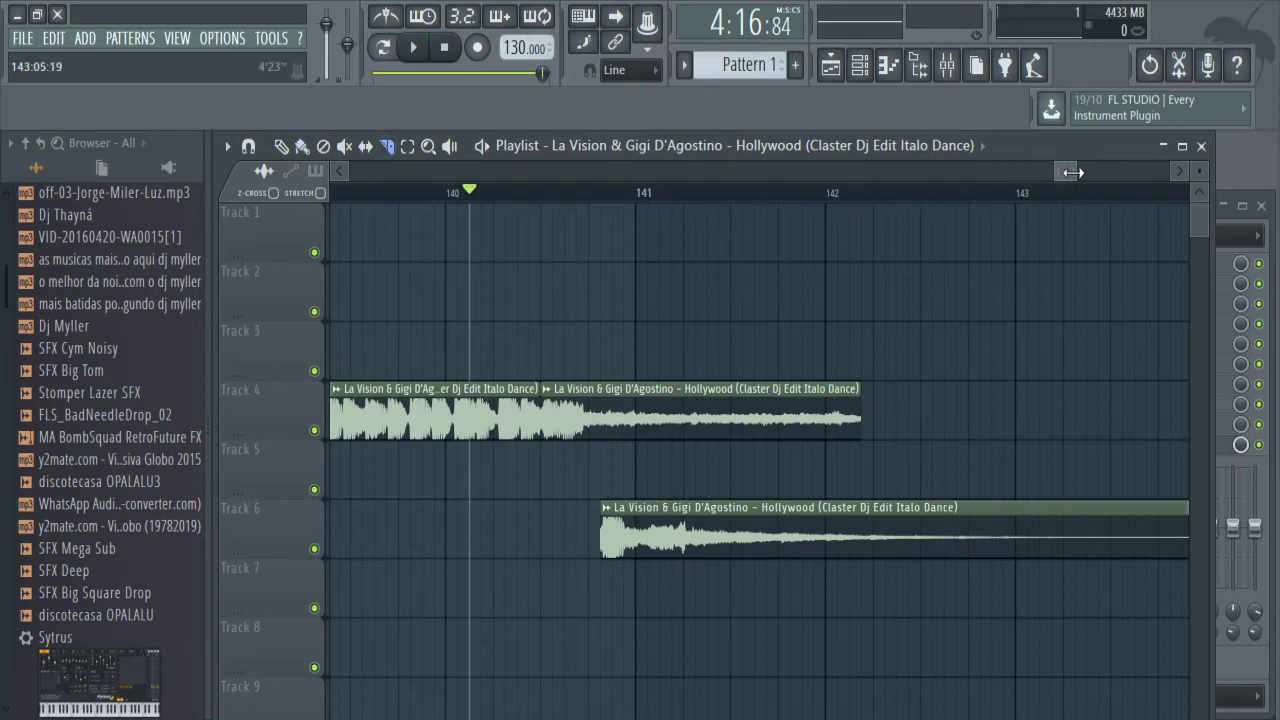
pyautogui.moveTo(1074, 172); pyautogui.dragTo(1062, 172)
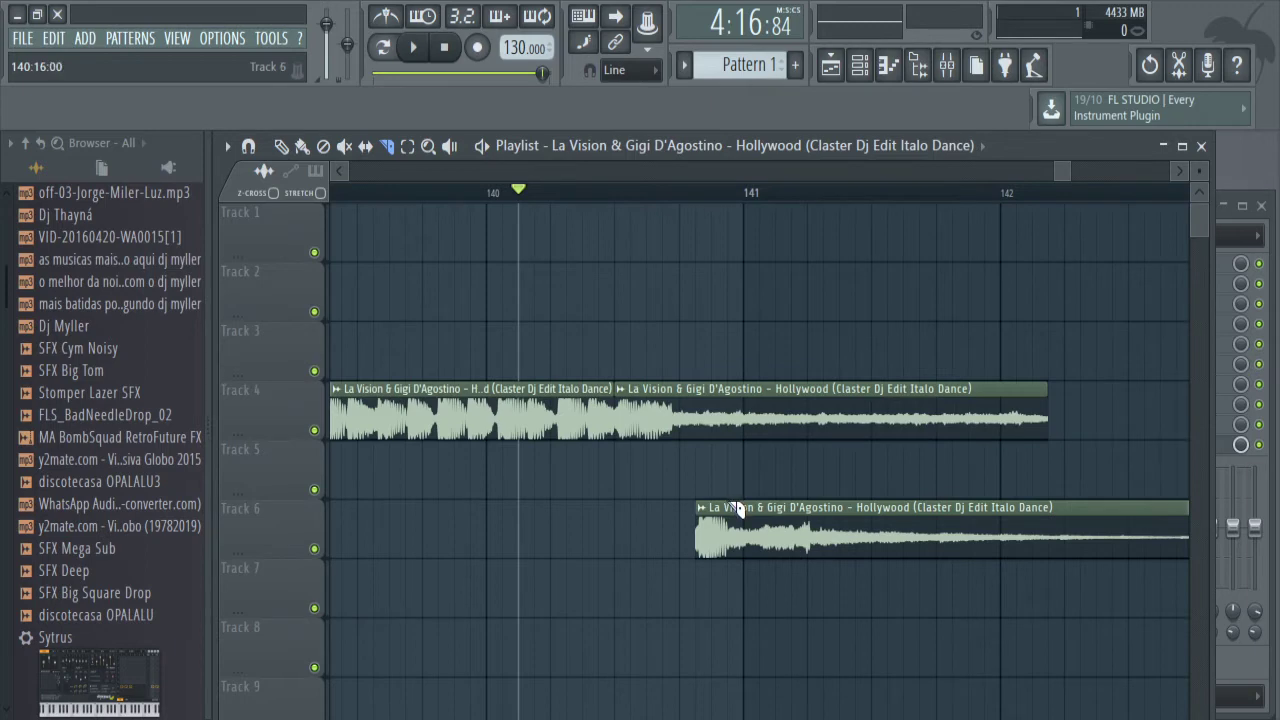
pyautogui.moveTo(735, 508); pyautogui.dragTo(737, 570)
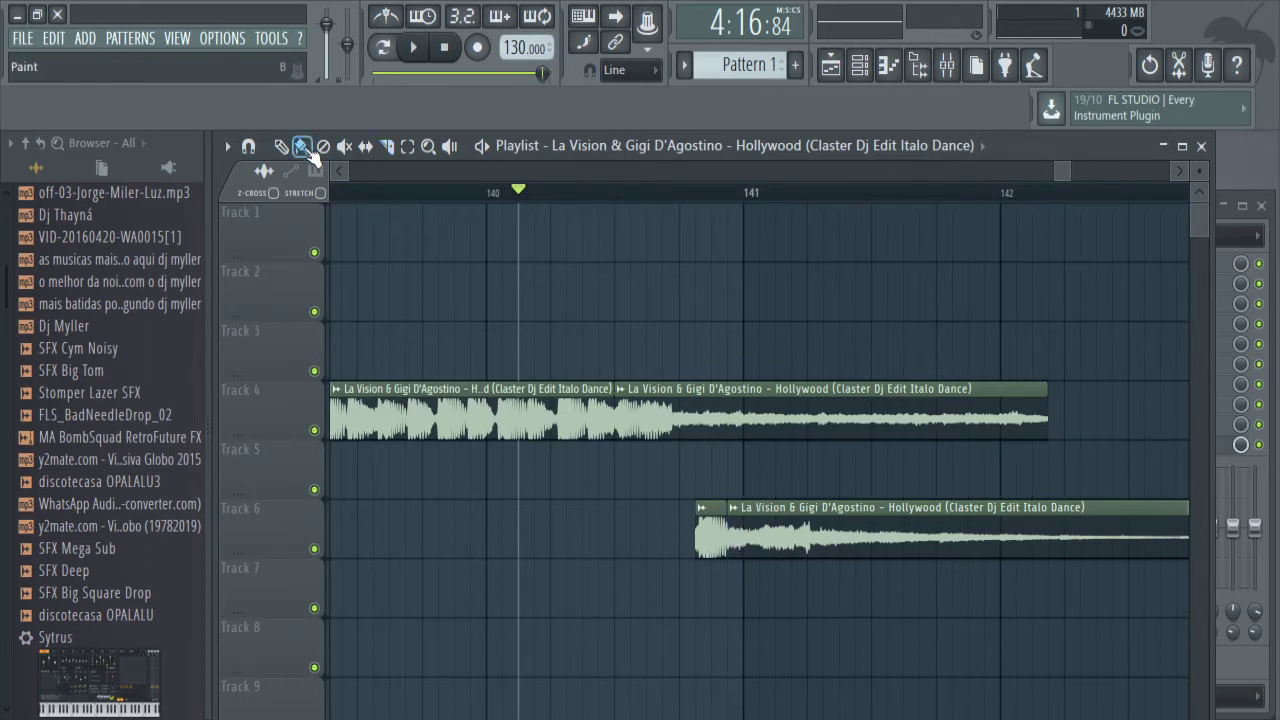
pyautogui.click(304, 148)
pyautogui.moveTo(710, 550); pyautogui.dragTo(452, 550)
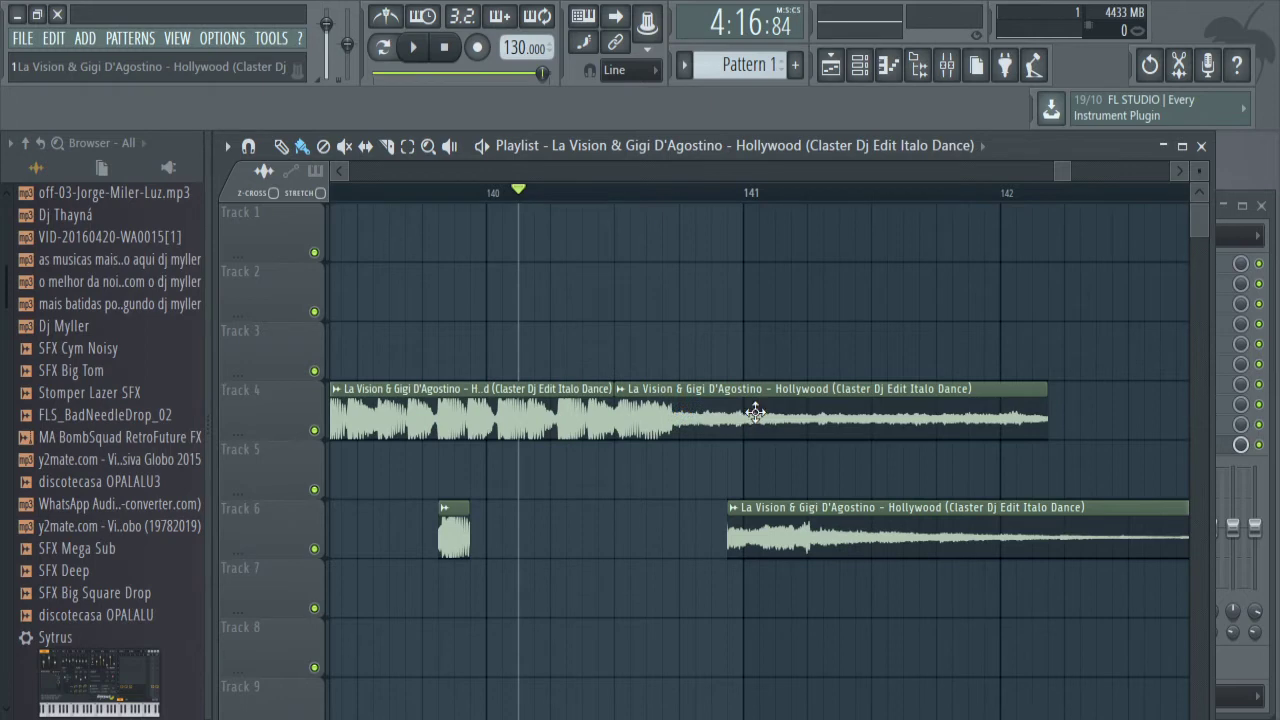
# Slice the Track 4 tail at about bar 140.75 and move its loud opening piece to Track 7 at about bar 139.7.
pyautogui.click(387, 146)
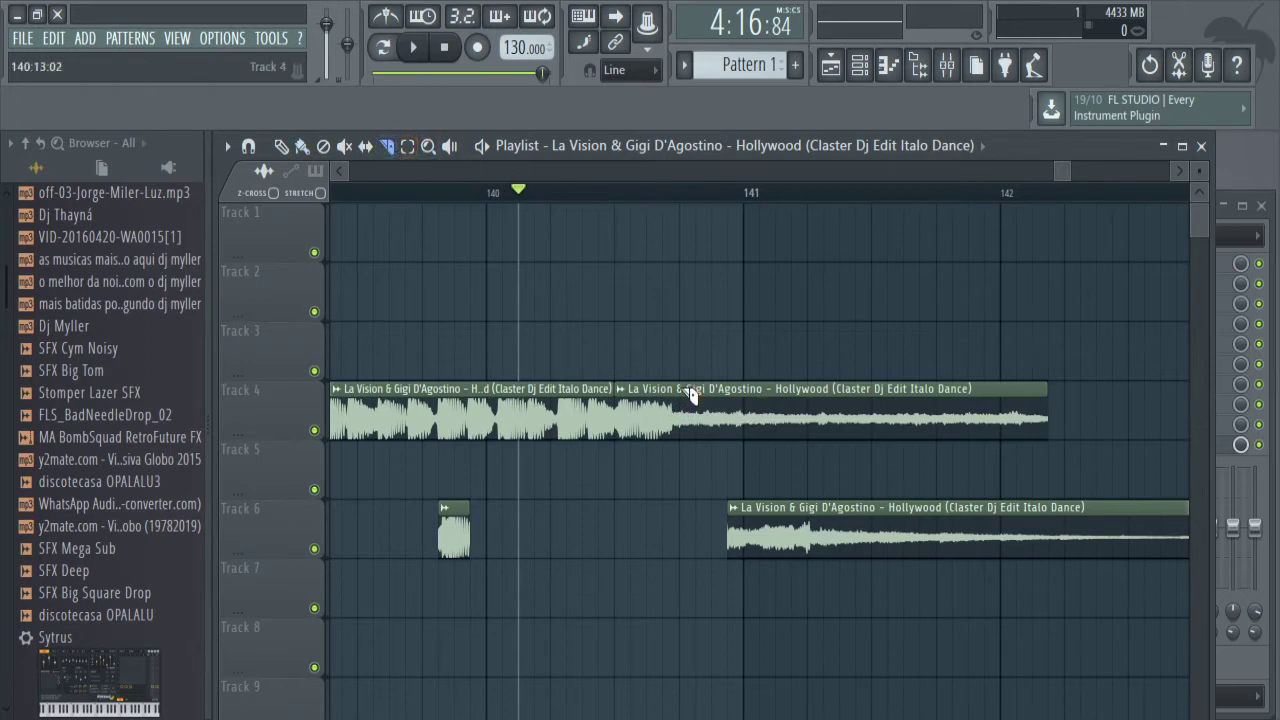
pyautogui.moveTo(688, 392)
pyautogui.mouseDown()
pyautogui.moveTo(678, 440)
pyautogui.moveTo(470, 602)
pyautogui.moveTo(437, 604)
pyautogui.mouseUp()
pyautogui.click(302, 146)
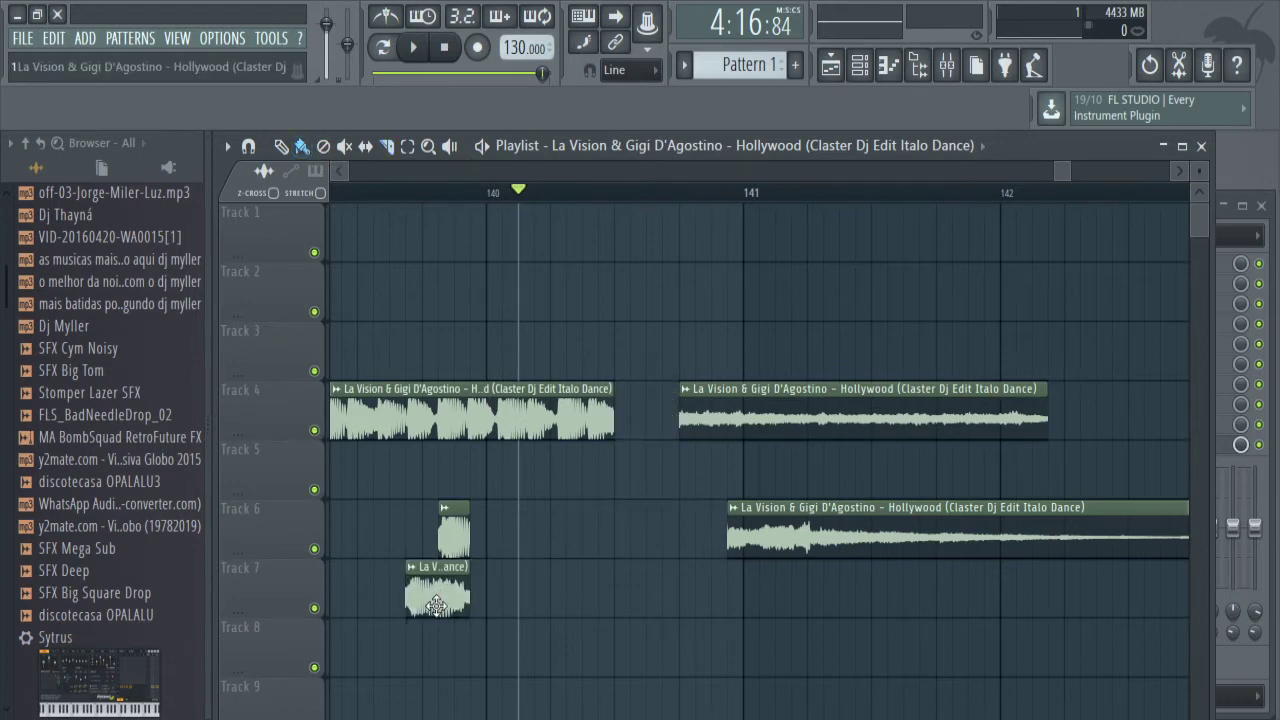
# Move the Track 4 tail back to bar 140.5, directly against the preceding clip, and audition the join.
pyautogui.moveTo(756, 405); pyautogui.dragTo(690, 409)
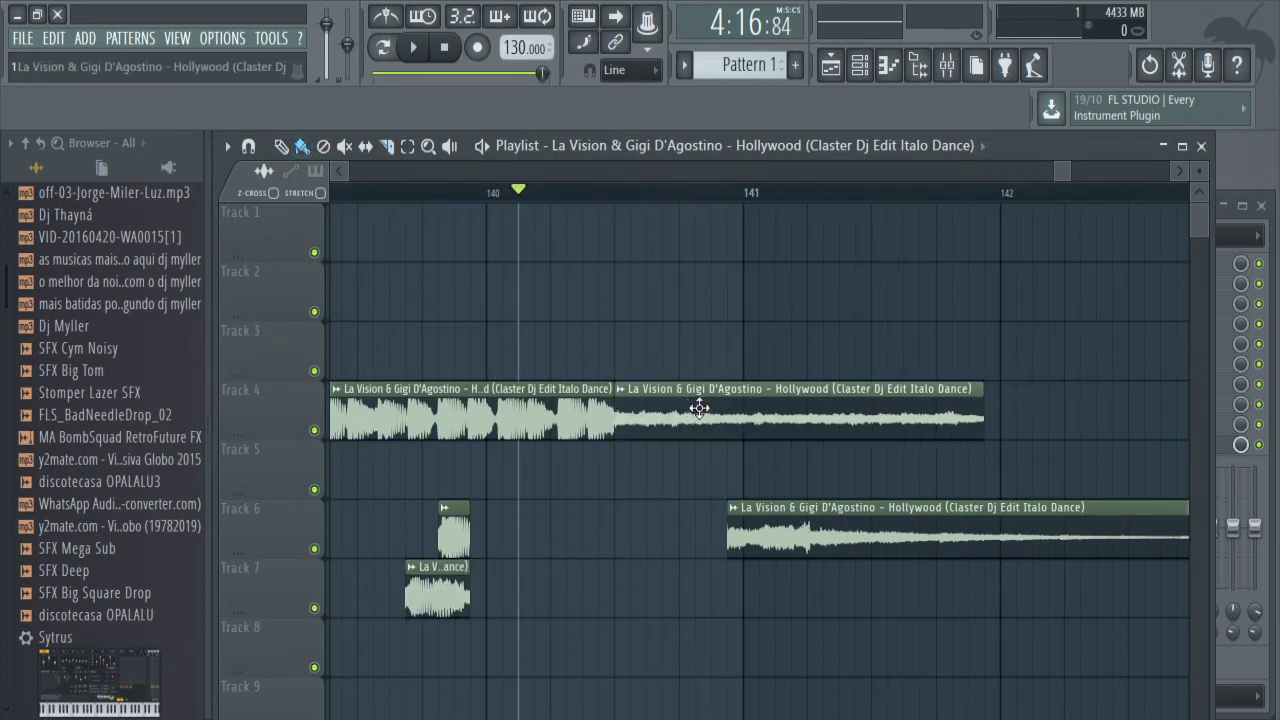
pyautogui.press('space')
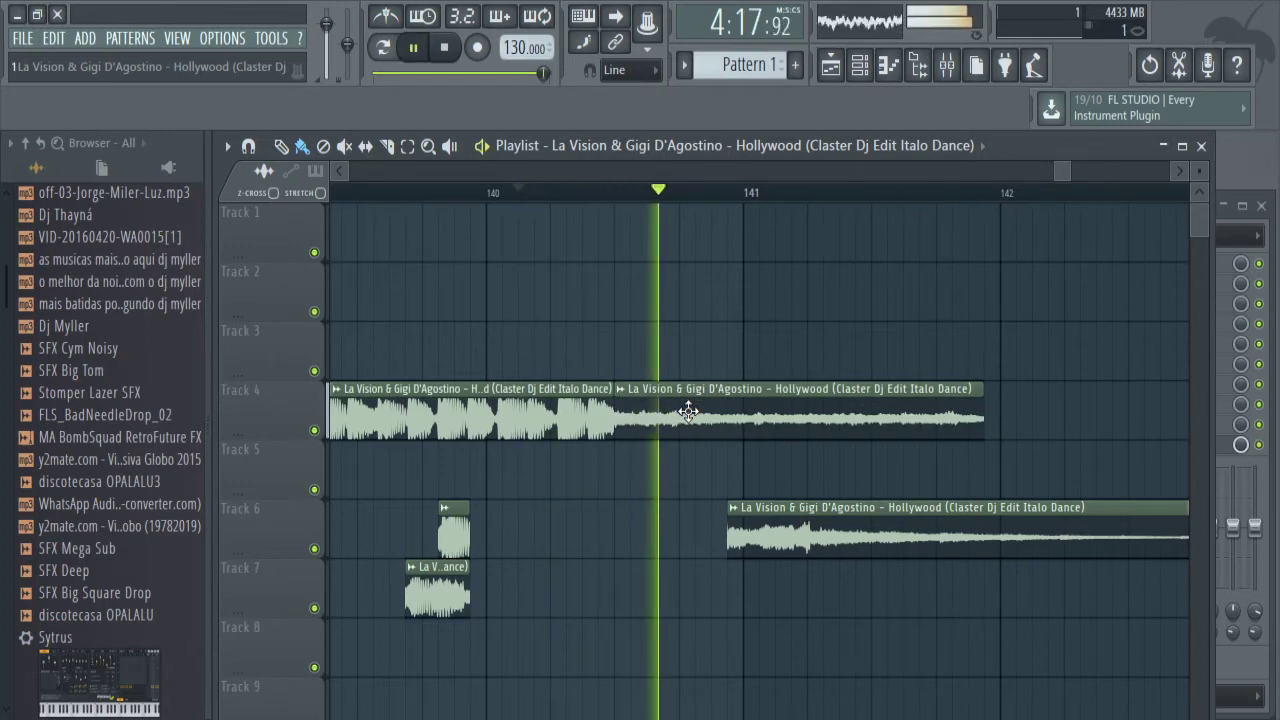
pyautogui.press('space')
# Move the Track 6 ending to Track 5 at bar 140.5, layered under the Track 4 tail, and audition both.
pyautogui.moveTo(807, 537)
pyautogui.mouseDown()
pyautogui.moveTo(700, 528)
pyautogui.moveTo(680, 507)
pyautogui.moveTo(680, 464)
pyautogui.mouseUp()
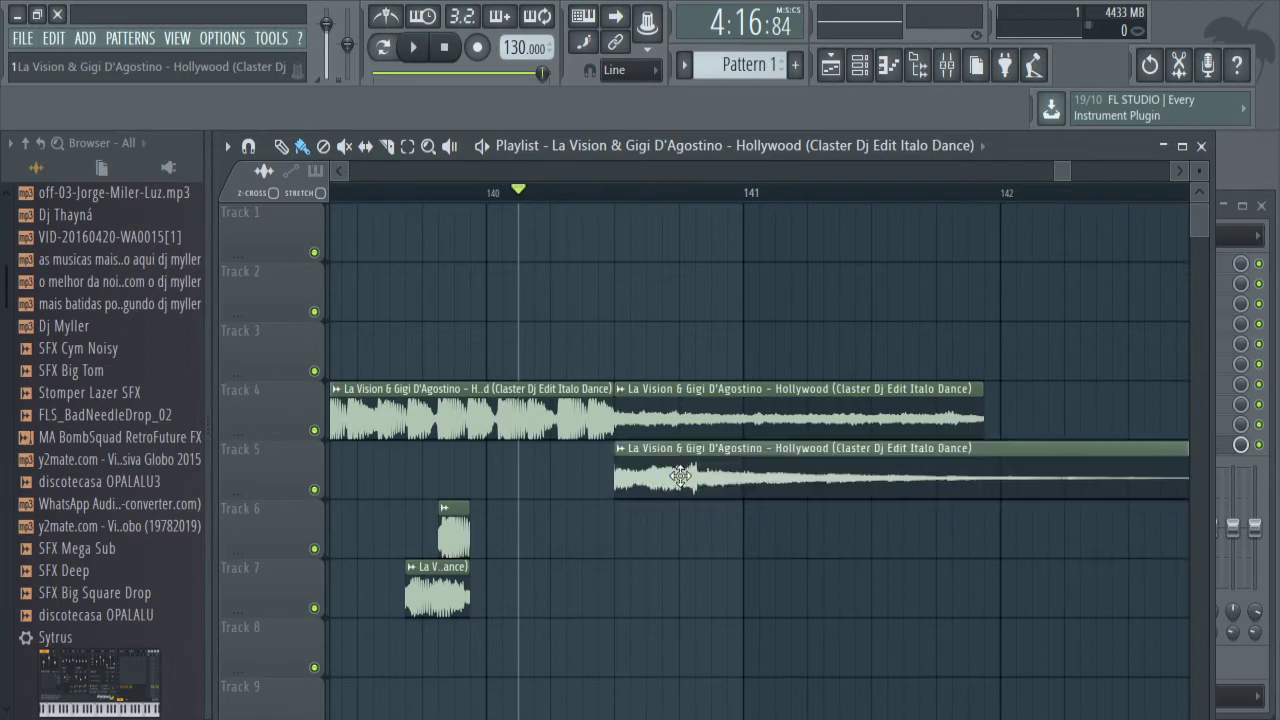
pyautogui.press('space')
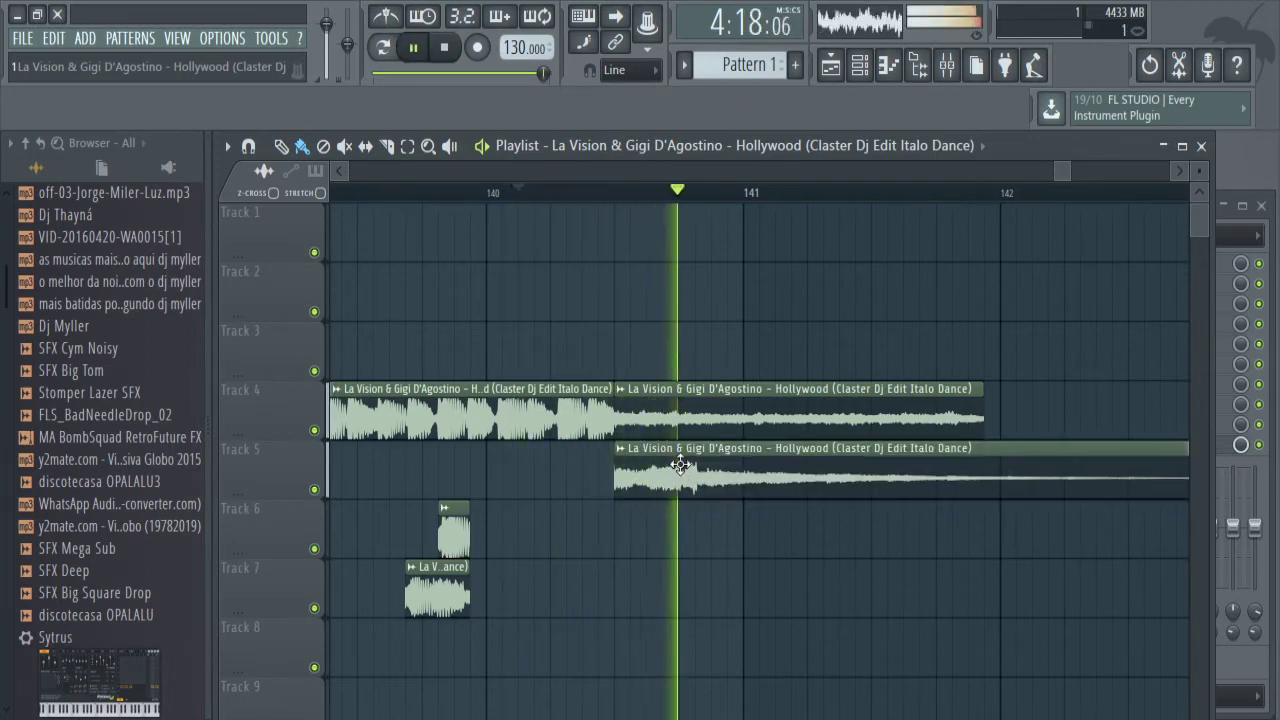
pyautogui.press('space')
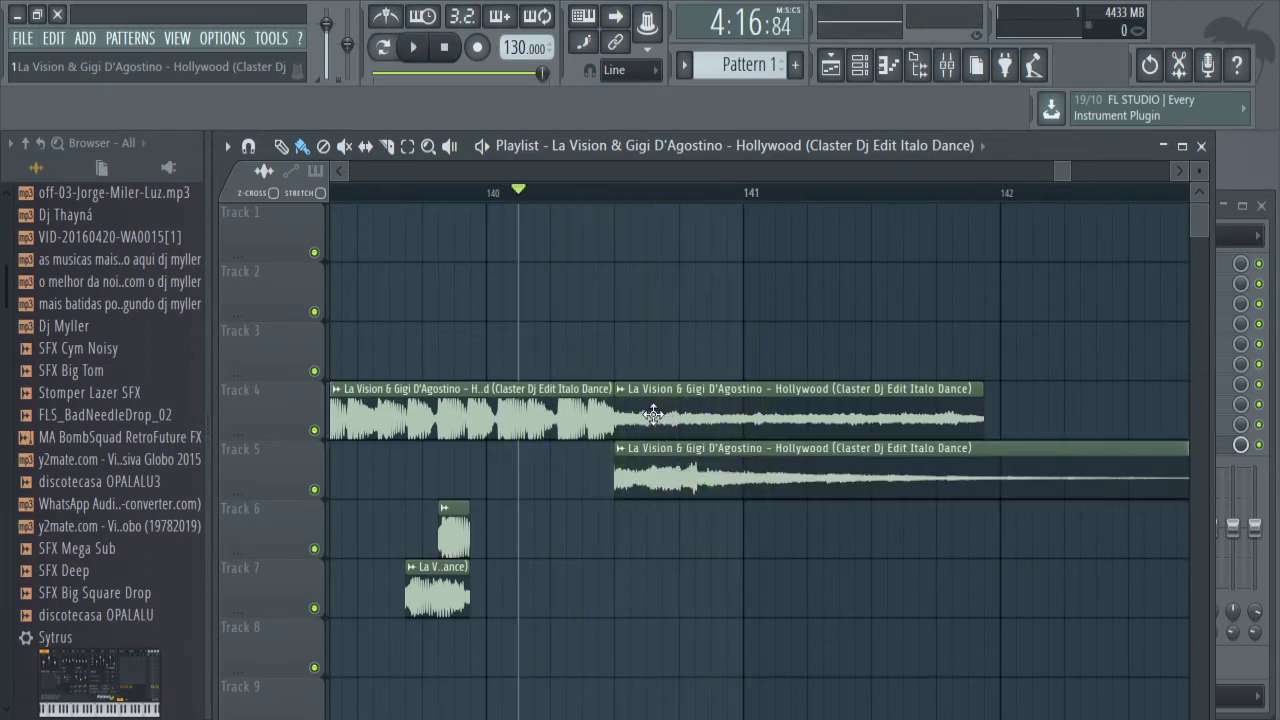
# Set both endings aside, the short tail on Track 4 at about bar 144 and the longer one on Track 6 at about bar 140.9.
pyautogui.moveTo(653, 413); pyautogui.dragTo(833, 414)
pyautogui.moveTo(651, 486); pyautogui.dragTo(791, 560)
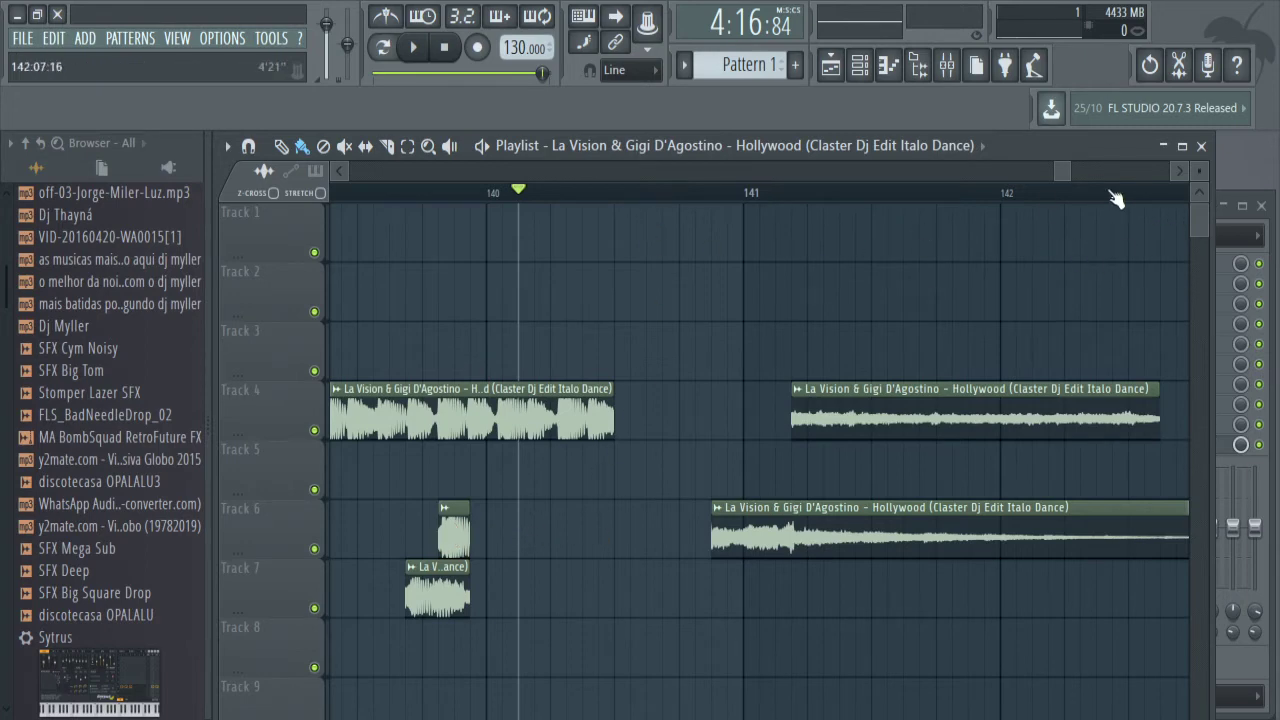
pyautogui.moveTo(1058, 172)
pyautogui.mouseDown()
pyautogui.moveTo(932, 172)
pyautogui.moveTo(1049, 178)
pyautogui.mouseUp()
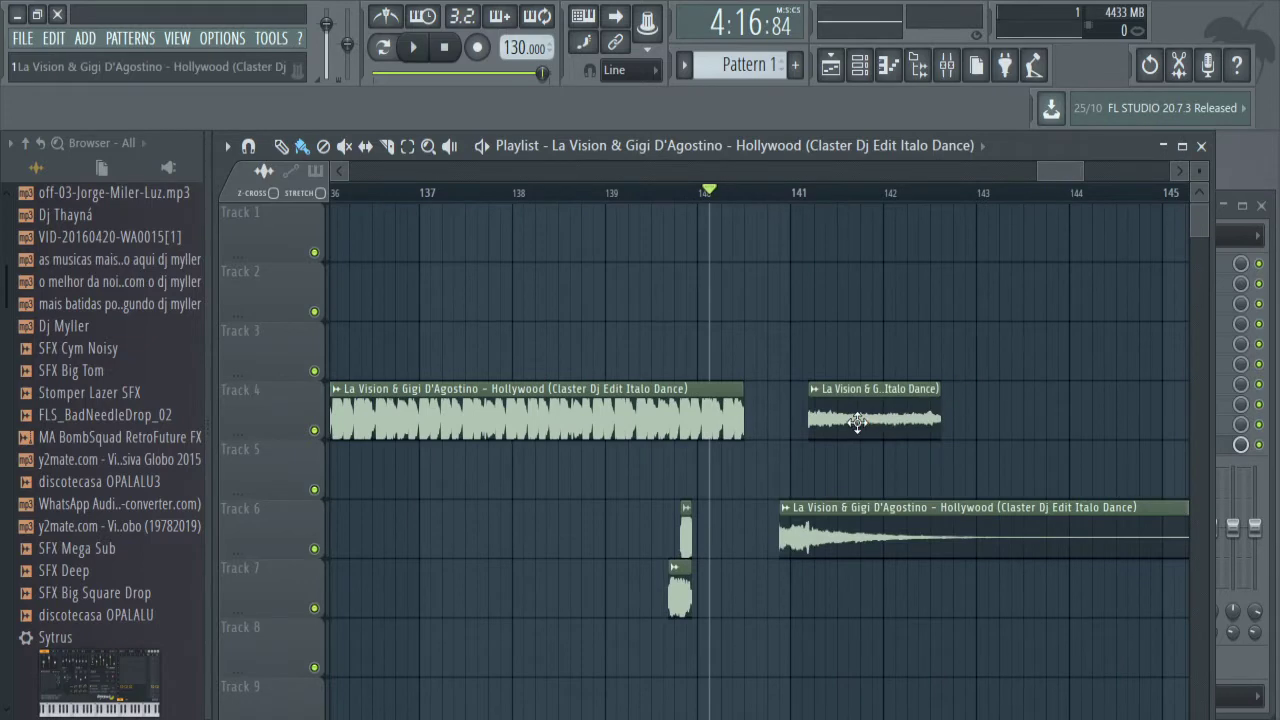
pyautogui.moveTo(857, 420); pyautogui.dragTo(1124, 420)
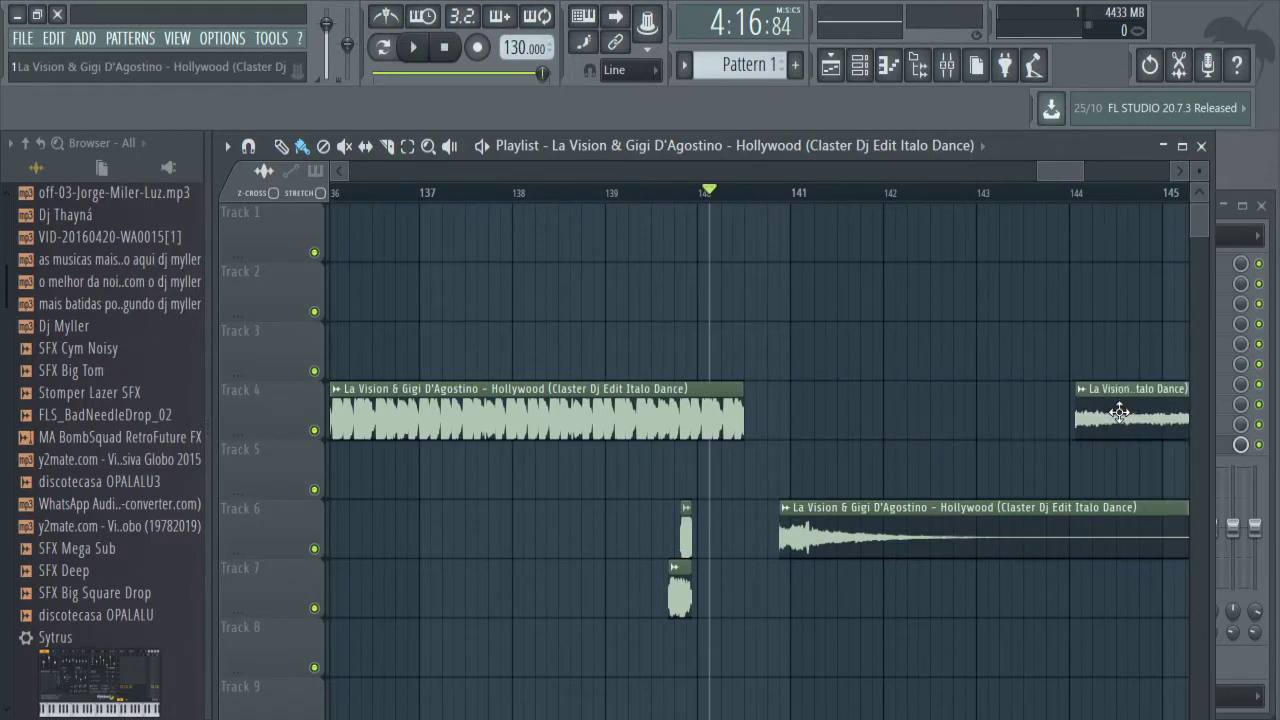
# Place a copy of an earlier song section, about 4 bars long, on Track 4 directly after the clip ending at bar 140.5.
pyautogui.click(810, 300)
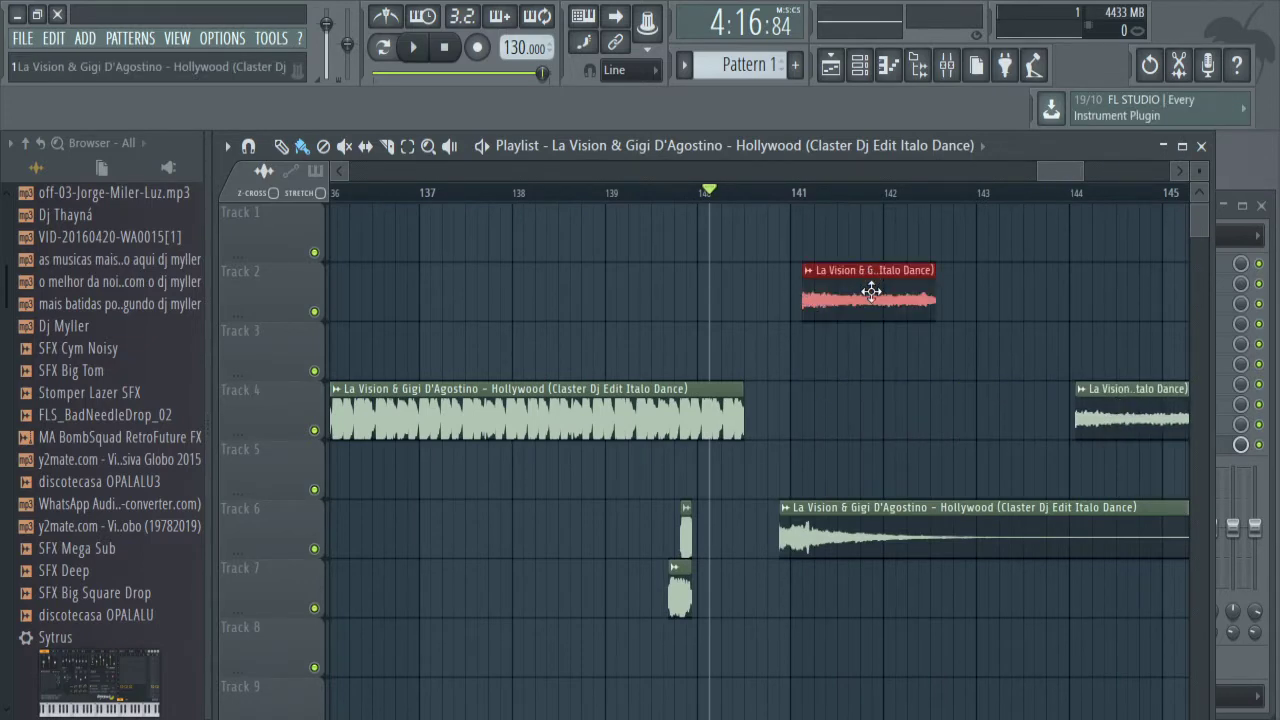
pyautogui.rightClick(871, 291)
pyautogui.moveTo(1060, 171); pyautogui.dragTo(762, 222)
pyautogui.moveTo(741, 275); pyautogui.dragTo(1049, 201)
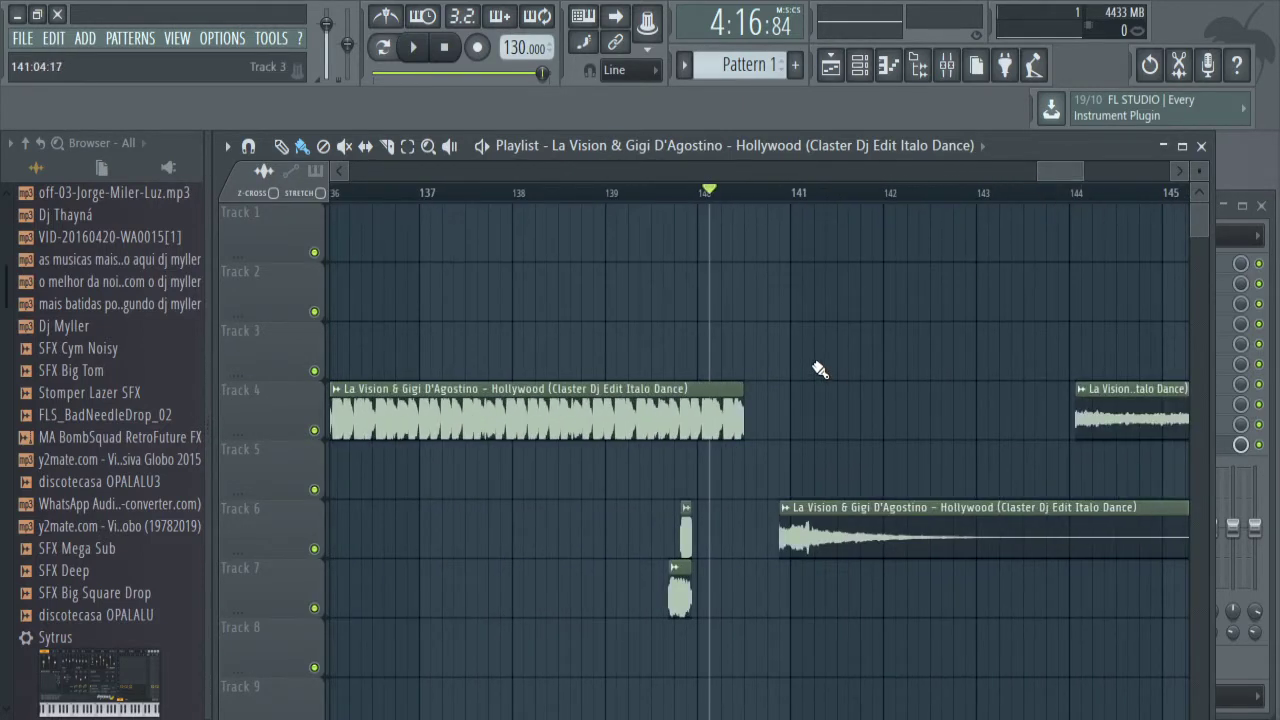
pyautogui.moveTo(840, 372)
pyautogui.mouseDown()
pyautogui.moveTo(910, 362)
pyautogui.moveTo(880, 365)
pyautogui.moveTo(840, 398)
pyautogui.moveTo(838, 432)
pyautogui.moveTo(822, 427)
pyautogui.mouseUp()
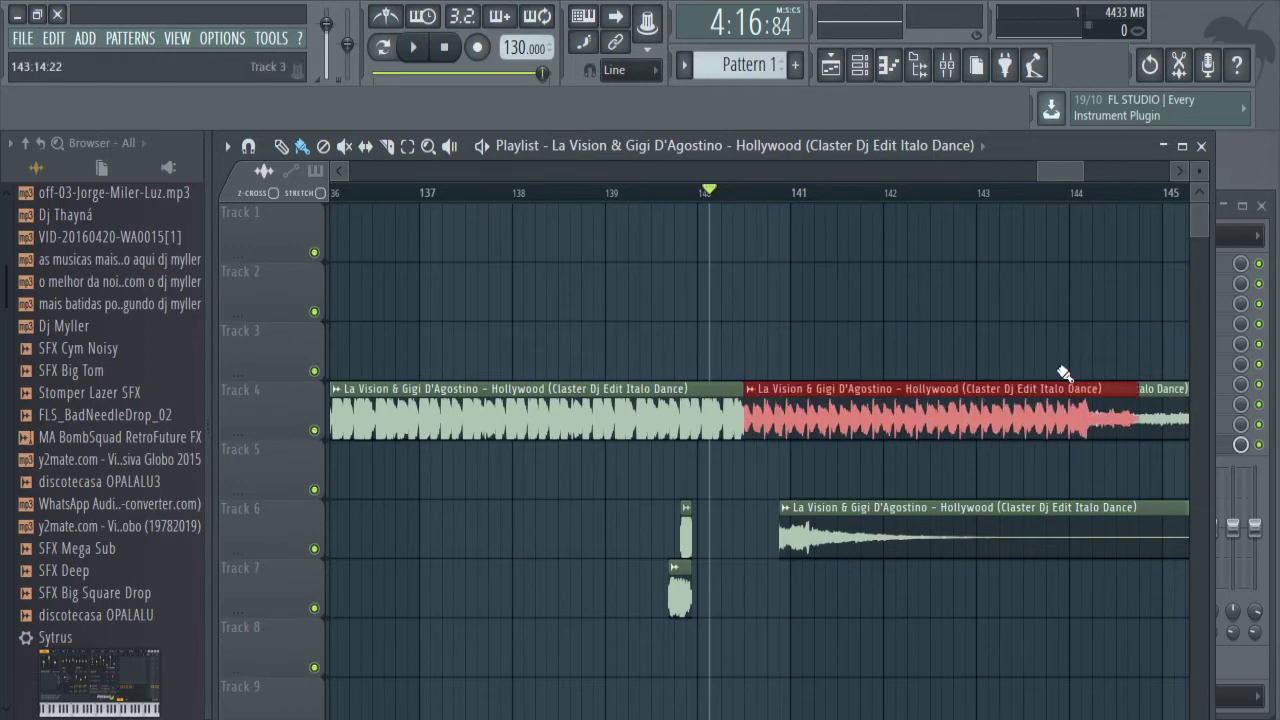
# Move the Track 4 tail to about bar 145.2 and the Track 6 ending to about bar 145.4, and audition the added section.
pyautogui.moveTo(1048, 174); pyautogui.dragTo(1061, 174)
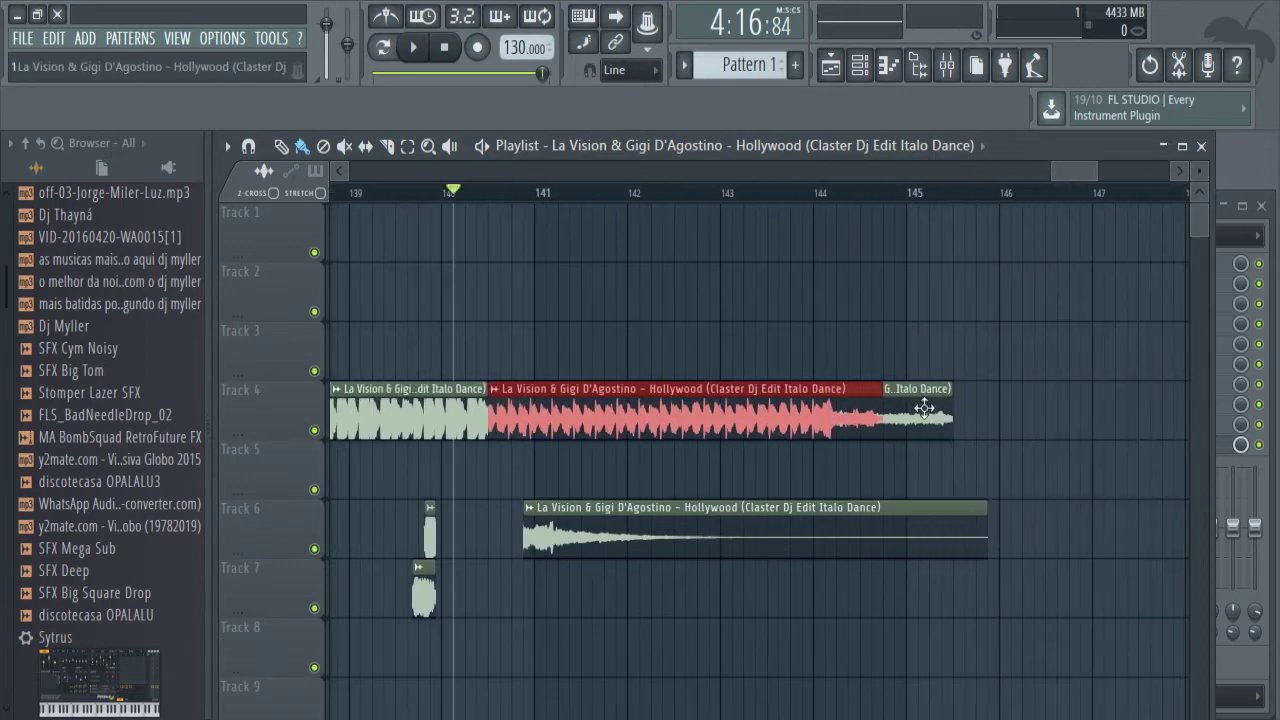
pyautogui.moveTo(974, 401)
pyautogui.mouseDown()
pyautogui.moveTo(993, 401)
pyautogui.moveTo(968, 421)
pyautogui.mouseUp()
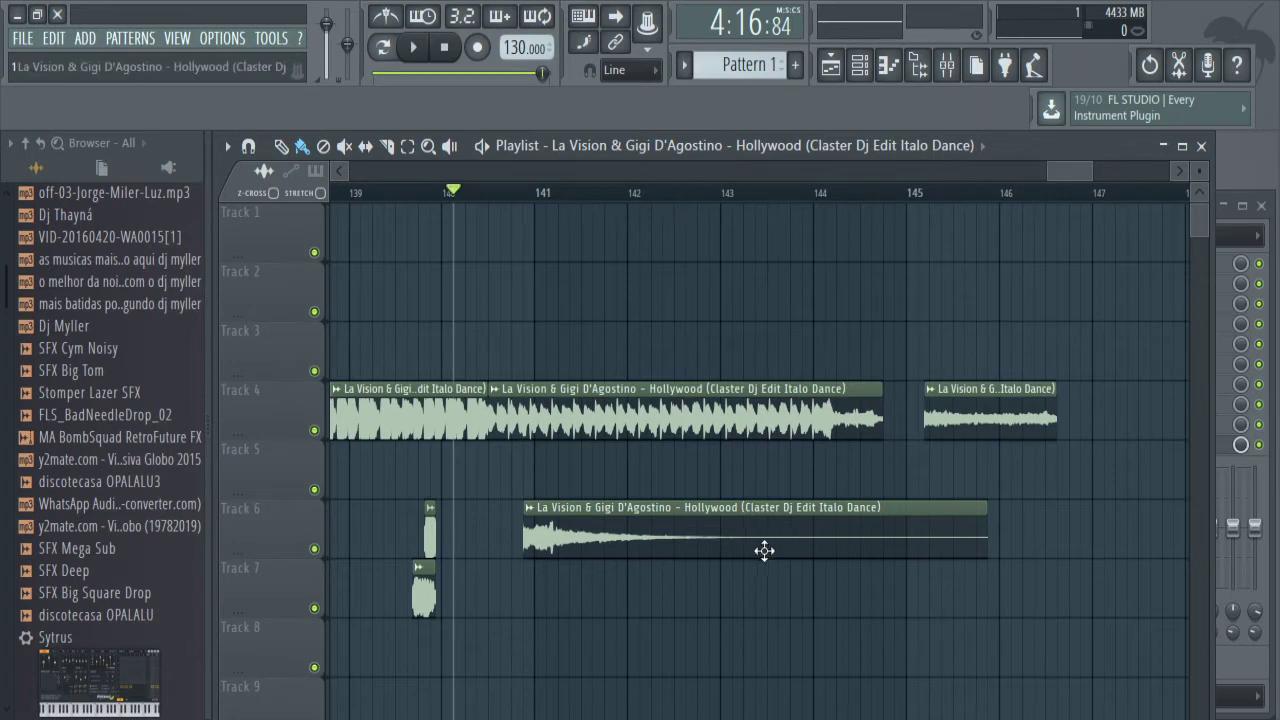
pyautogui.moveTo(614, 530); pyautogui.dragTo(1029, 529)
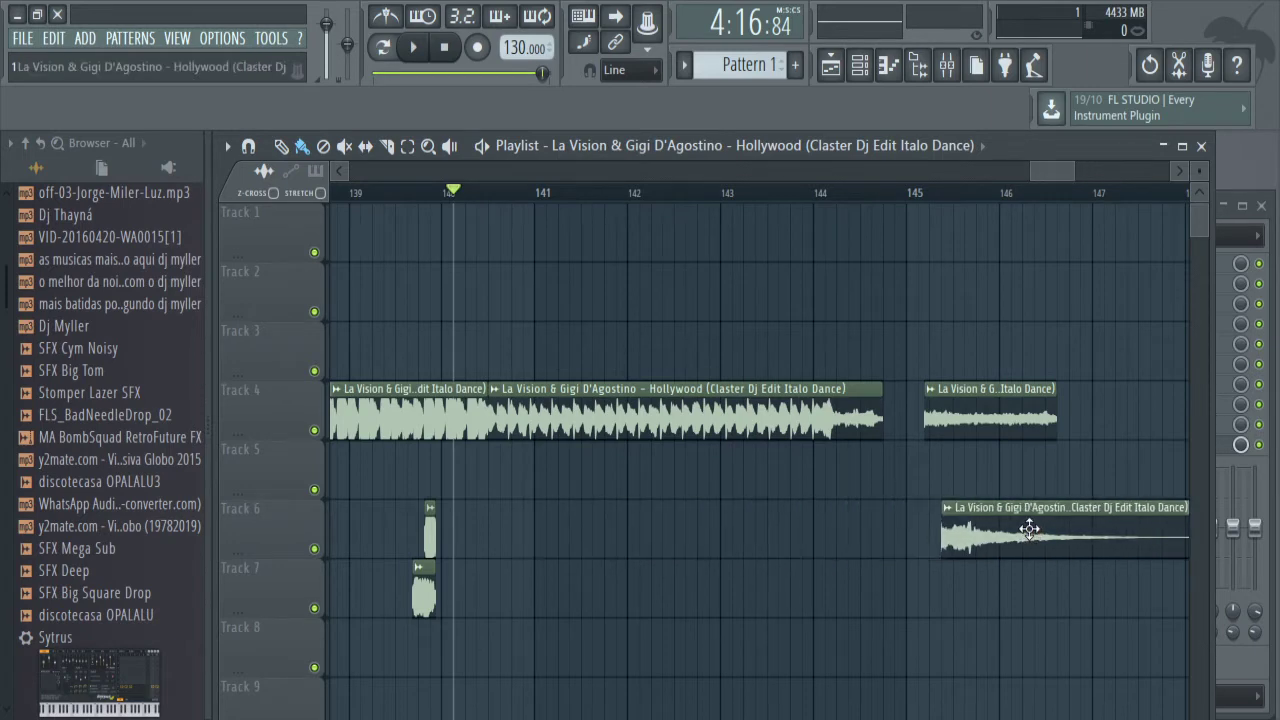
pyautogui.press('space')
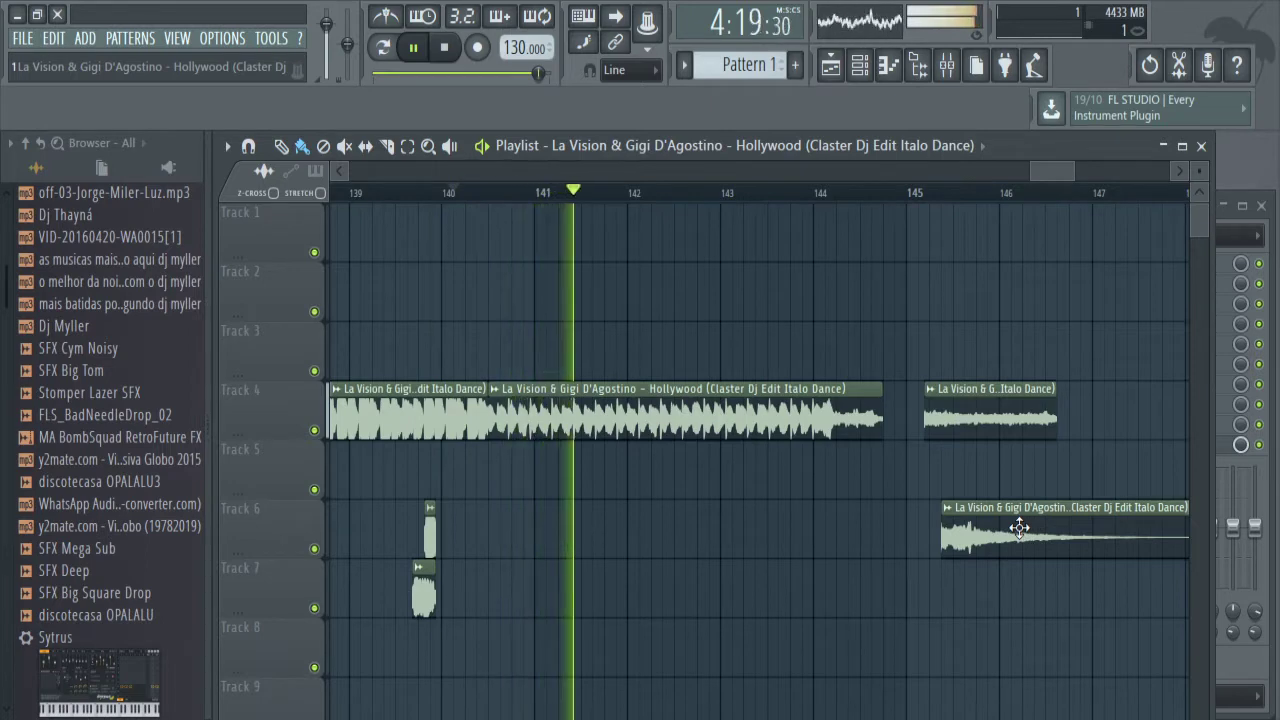
pyautogui.press('space')
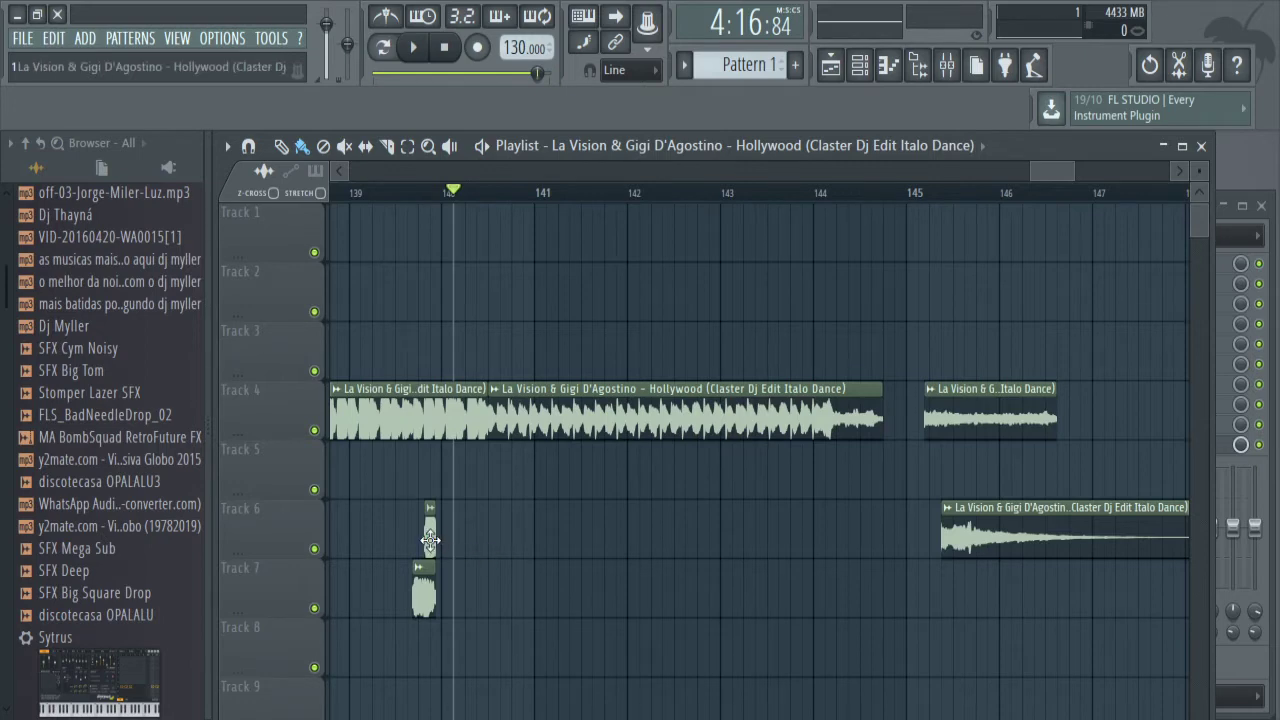
# Move the short Track 6 piece to Track 5 at about bar 140.6 and shift the added Track 4 section to about bar 140.75.
pyautogui.moveTo(430, 540); pyautogui.dragTo(498, 472)
pyautogui.moveTo(550, 420); pyautogui.dragTo(572, 418)
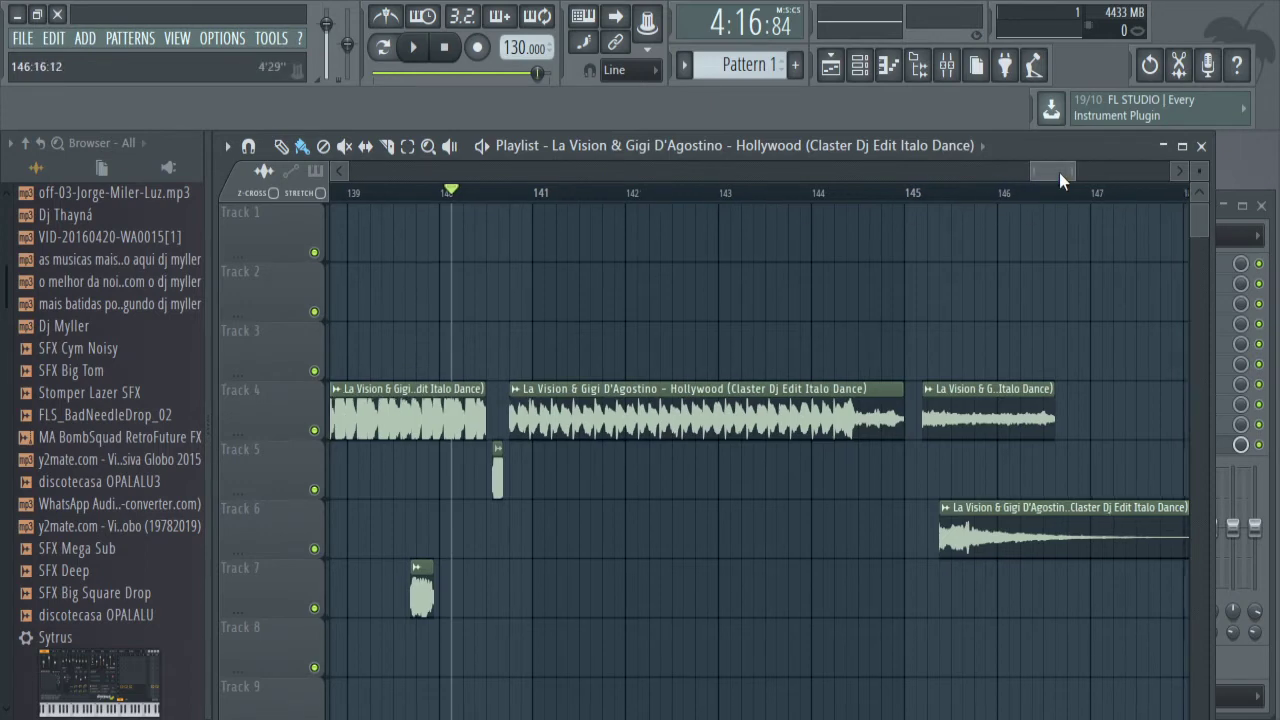
# Audition the Track 4 transition into the quieter passage from about bar 104.7.
pyautogui.moveTo(1059, 172); pyautogui.dragTo(860, 177)
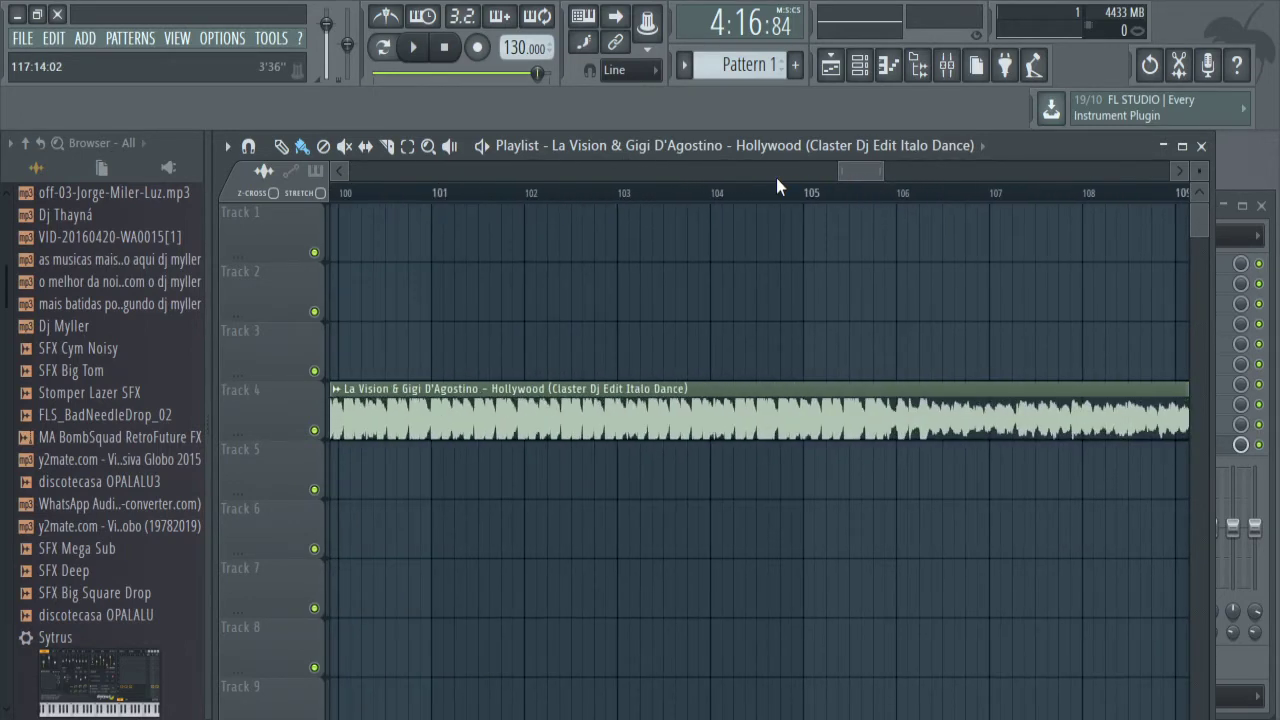
pyautogui.click(780, 193)
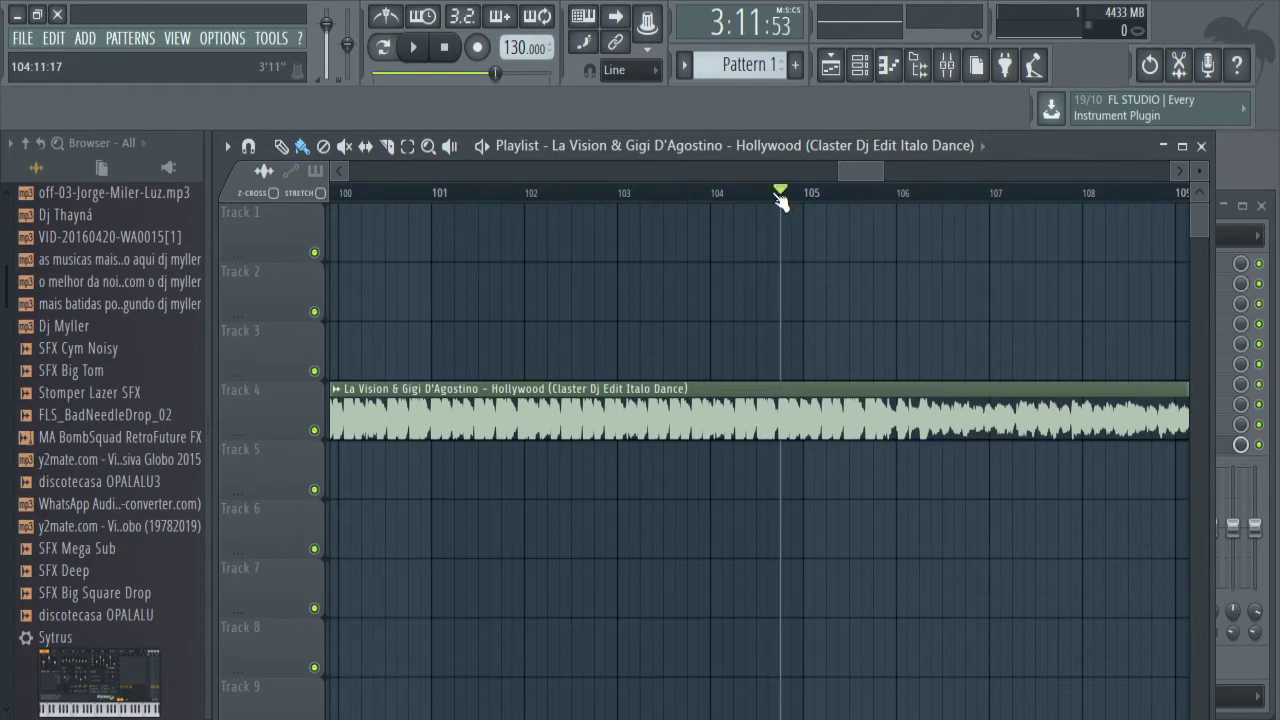
pyautogui.press('space')
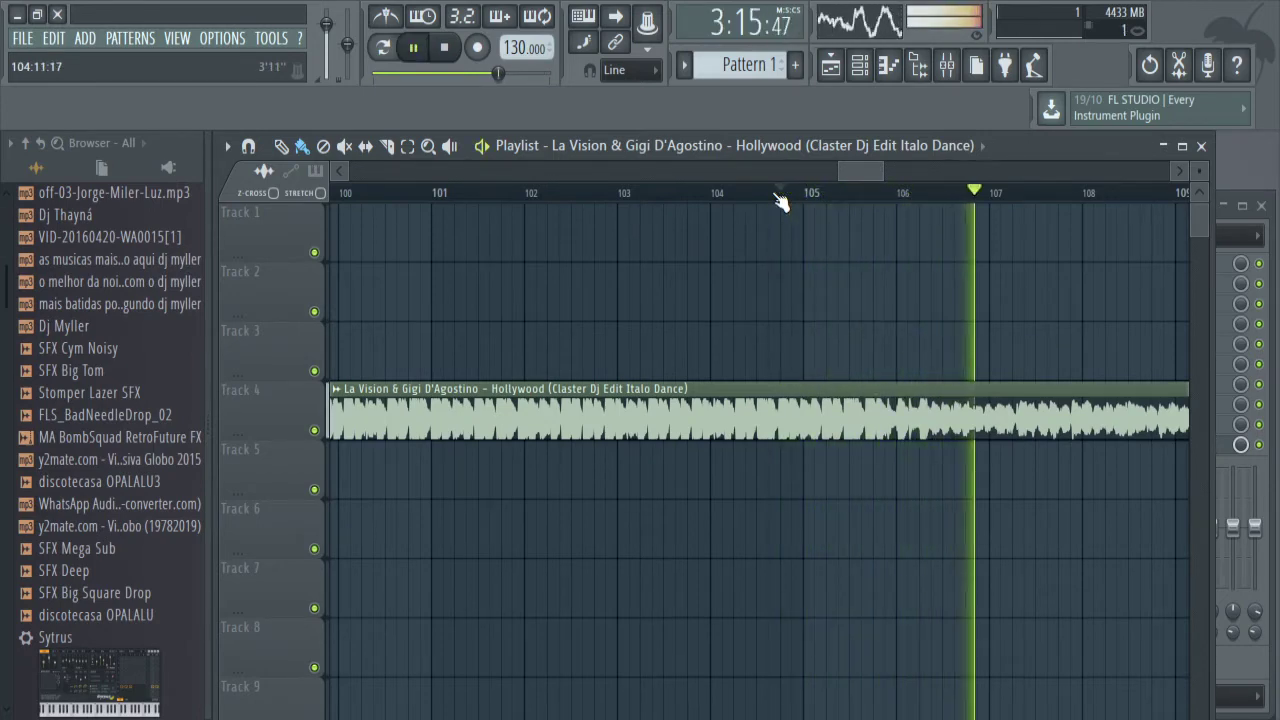
pyautogui.press('space')
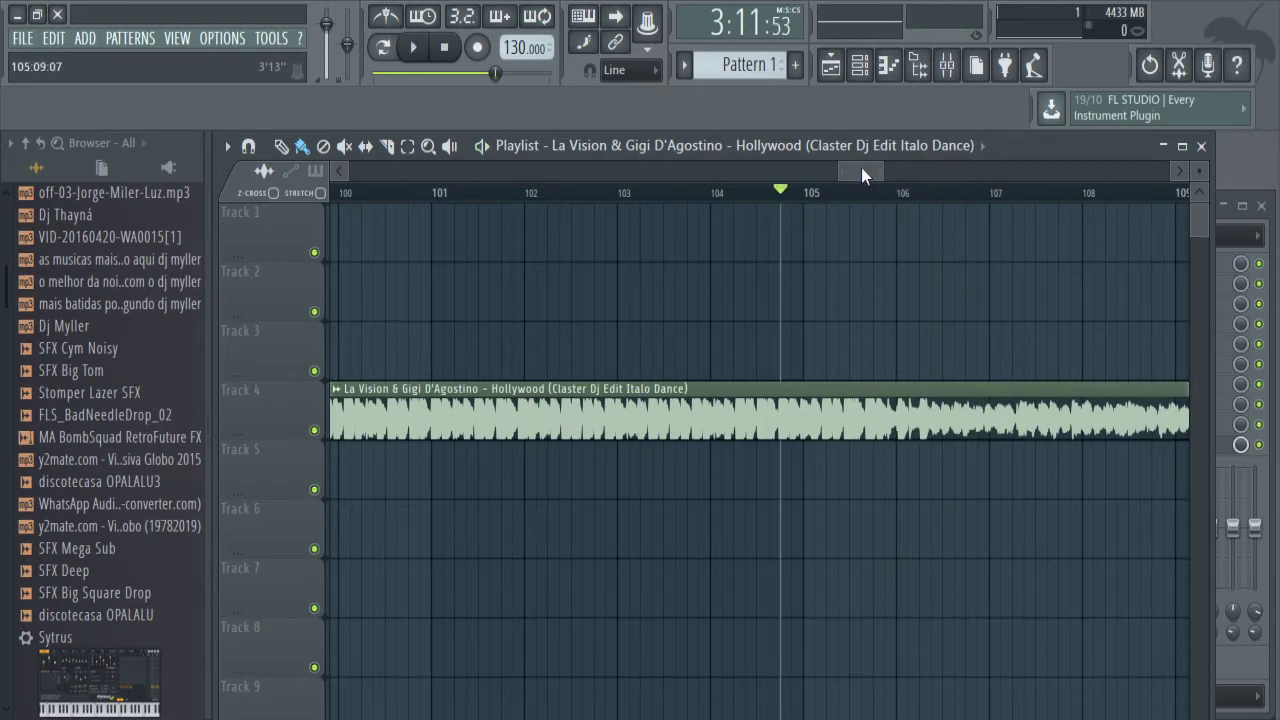
# Audition Track 4 from about bar 122 through the beat's return, and again from about bar 137.6 near the clip's end.
pyautogui.moveTo(861, 172); pyautogui.dragTo(960, 171)
pyautogui.click(887, 185)
pyautogui.click(786, 192)
pyautogui.press('space')
pyautogui.click(912, 191)
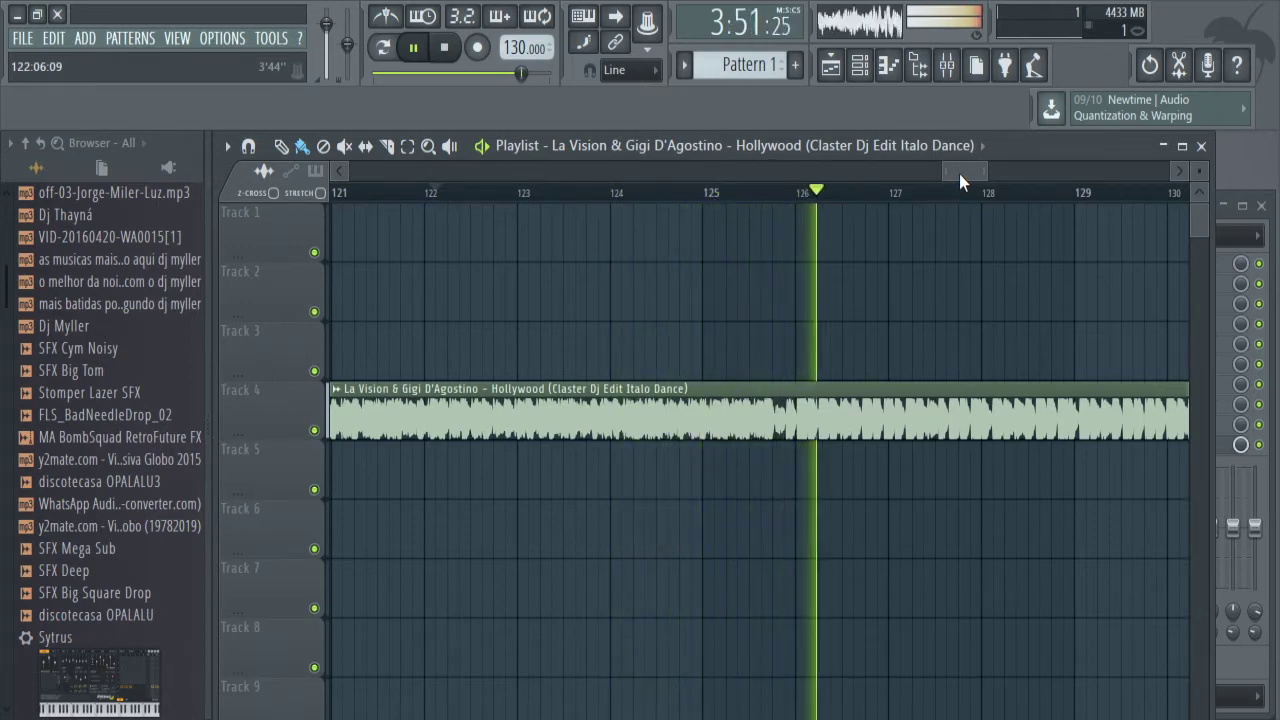
pyautogui.moveTo(959, 174); pyautogui.dragTo(974, 177)
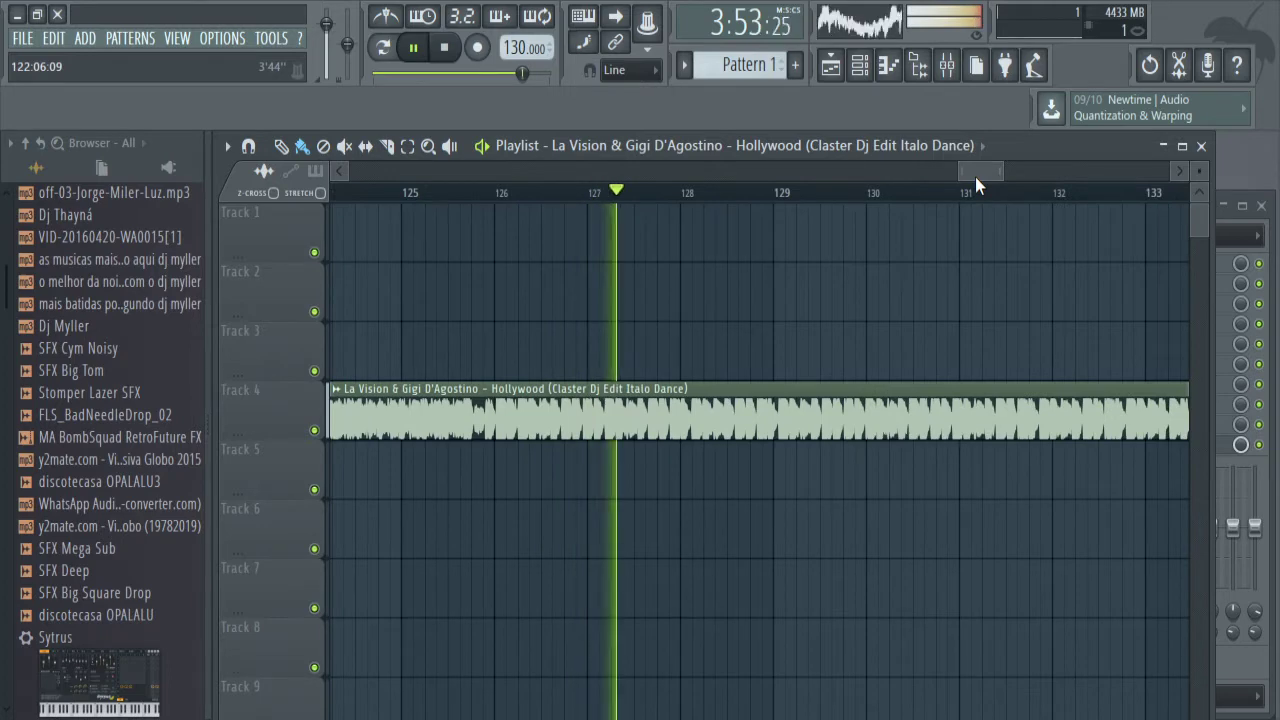
pyautogui.moveTo(973, 167); pyautogui.dragTo(1005, 172)
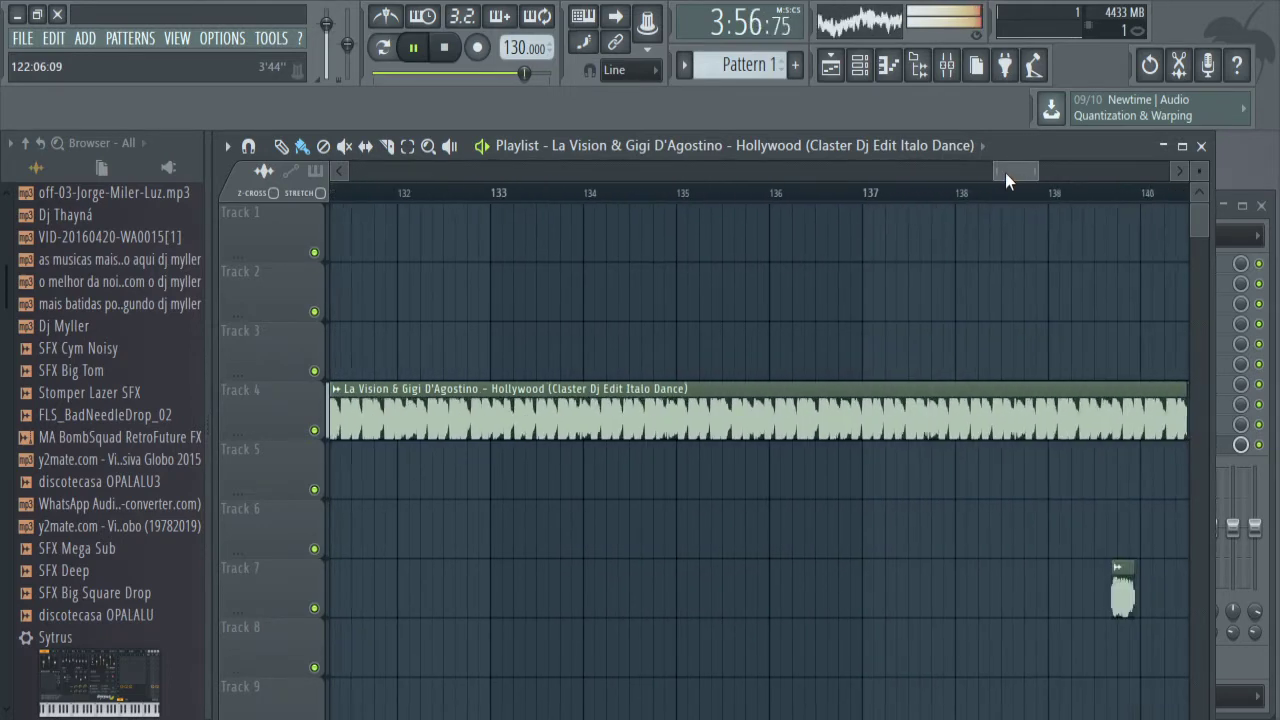
pyautogui.click(922, 196)
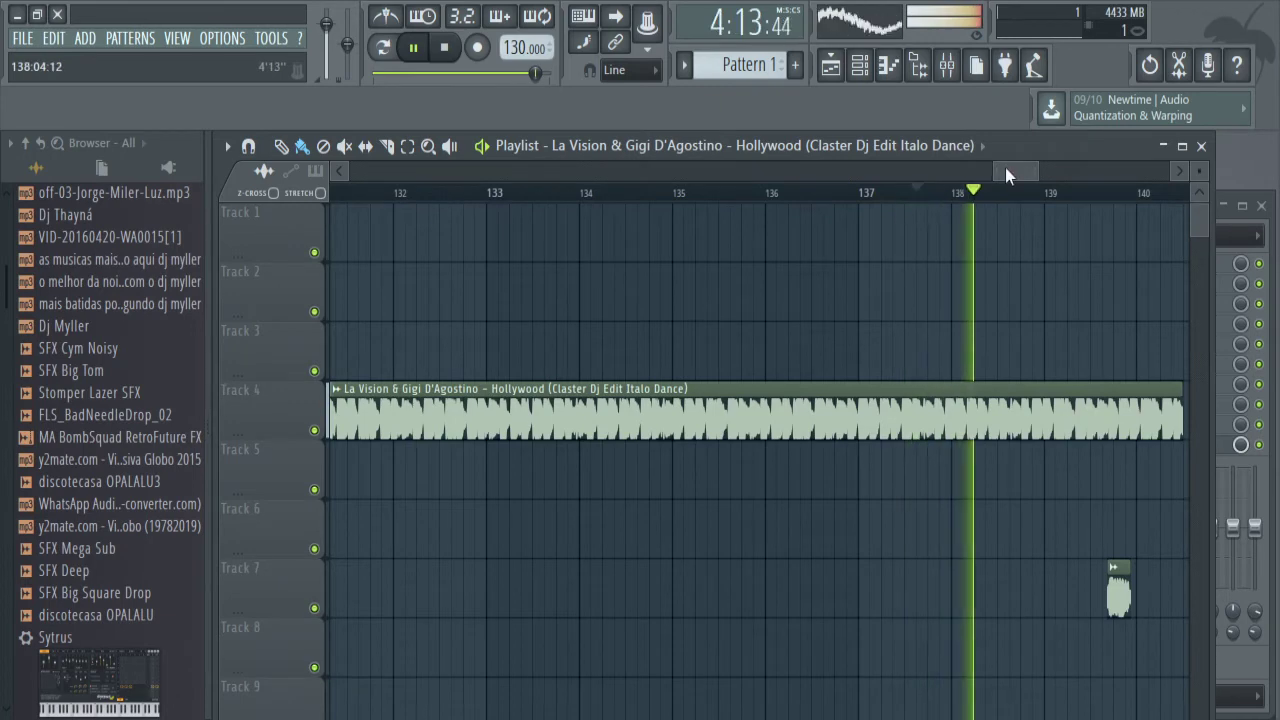
pyautogui.moveTo(1010, 170); pyautogui.dragTo(1034, 172)
pyautogui.press('space')
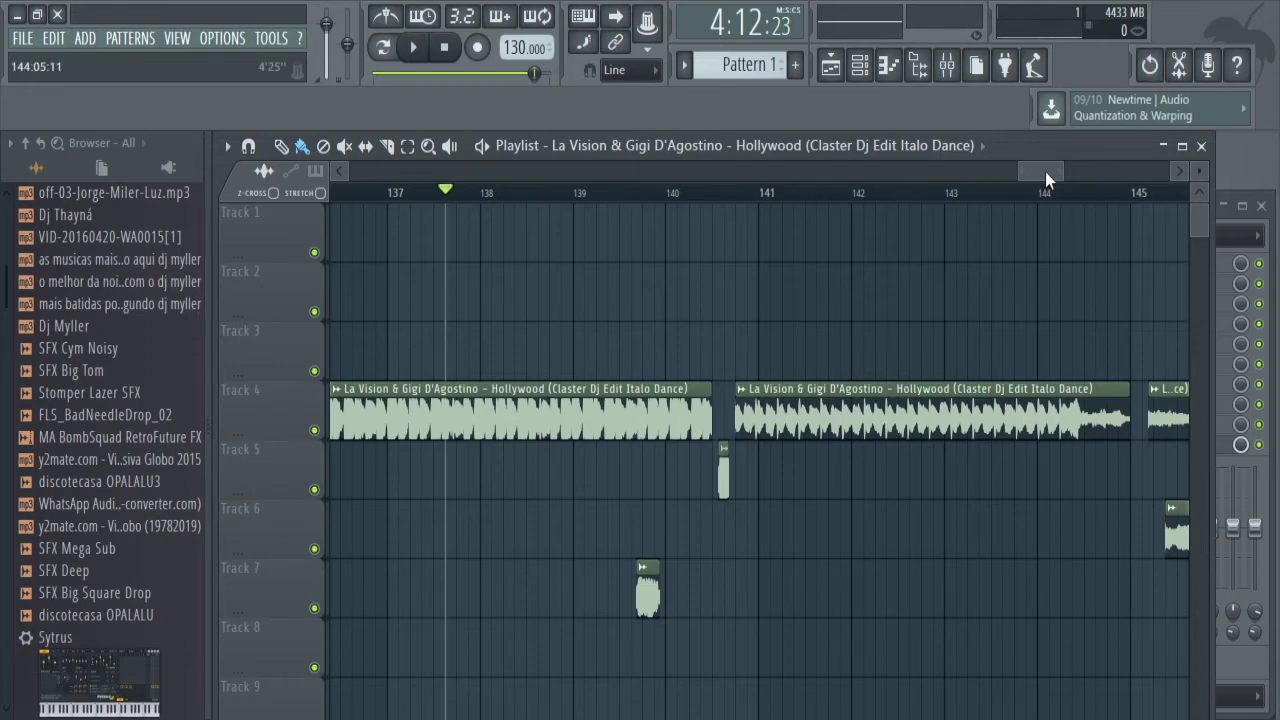
# Audition the break in the Track 2 clip from bar 36.
pyautogui.moveTo(1045, 172); pyautogui.dragTo(522, 168)
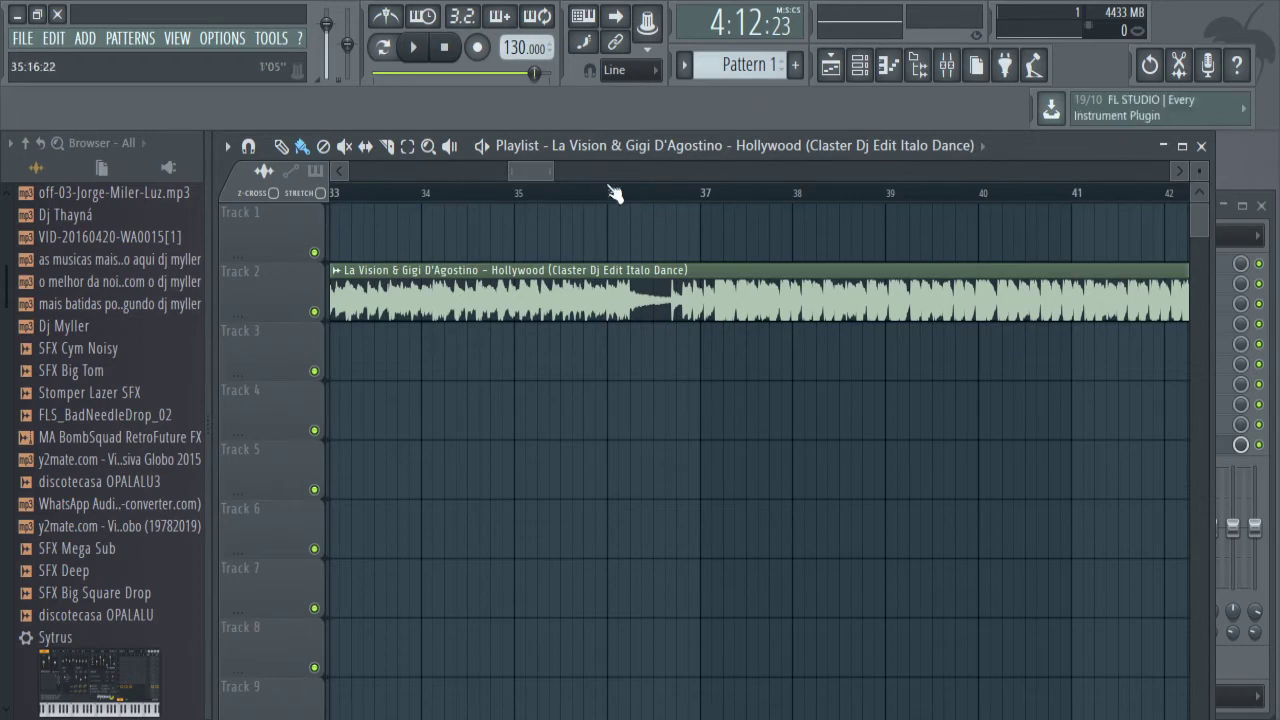
pyautogui.click(608, 190)
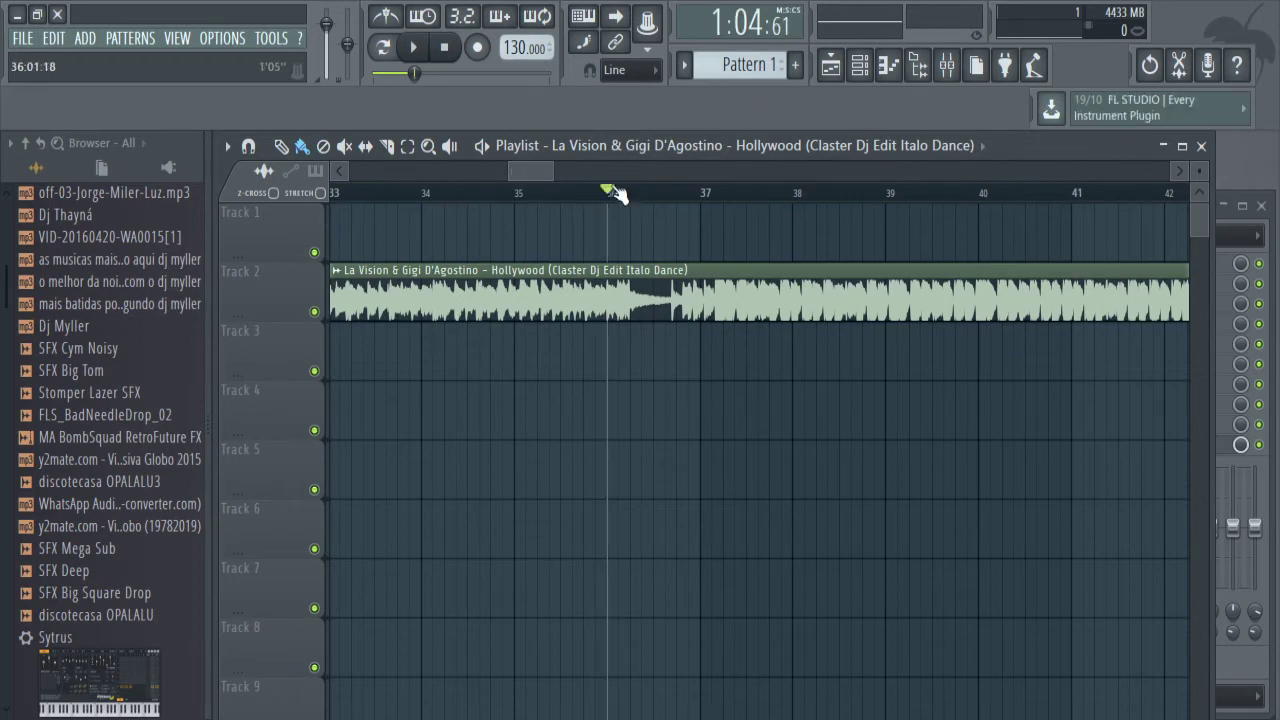
pyautogui.press('space')
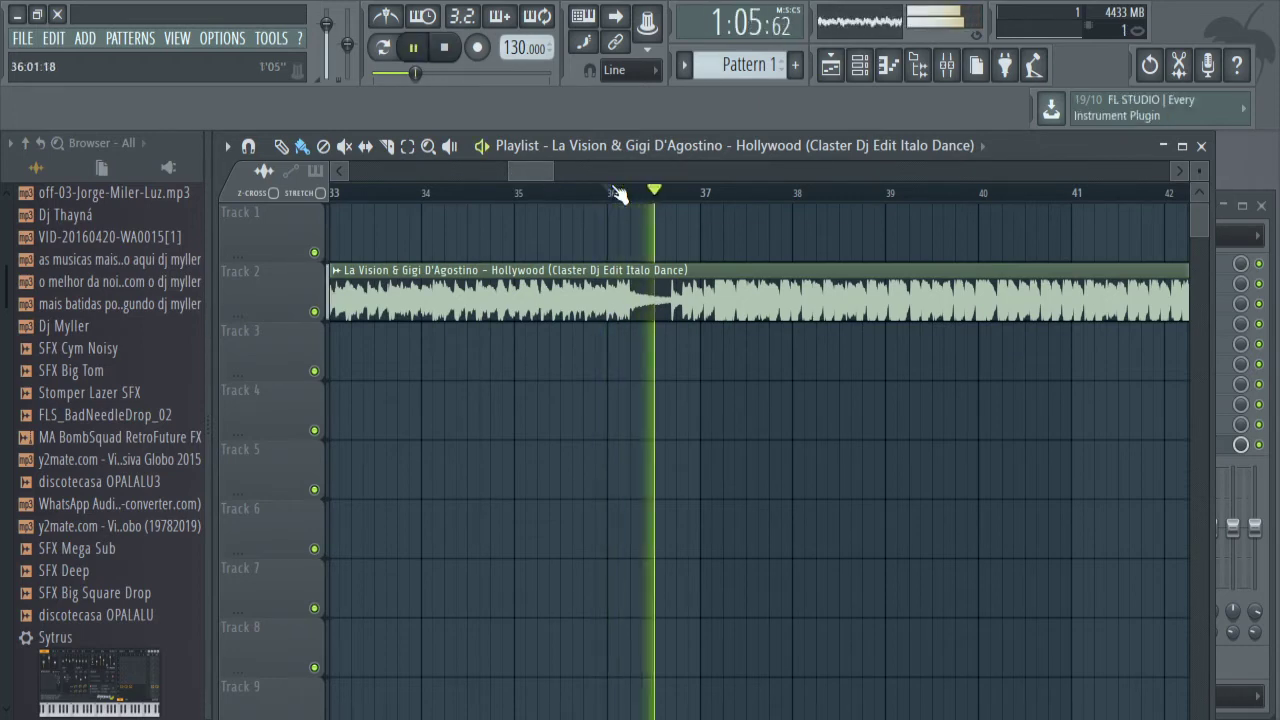
pyautogui.press('space')
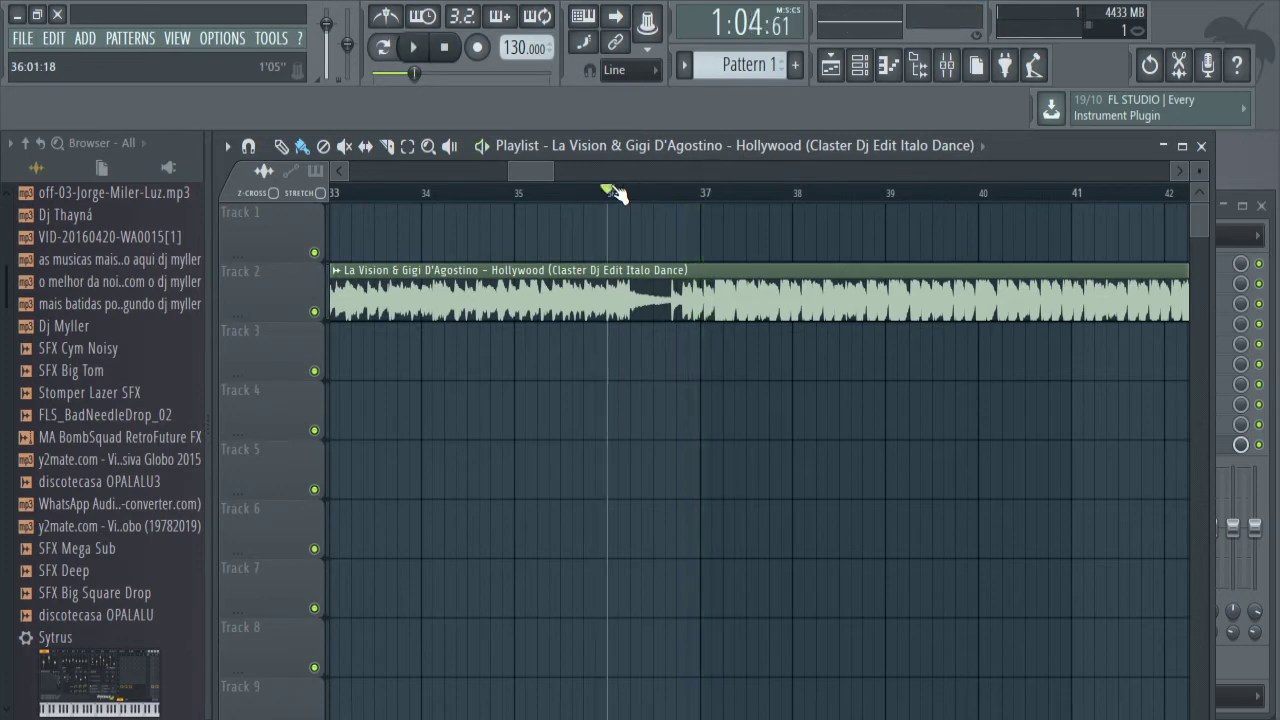
# Audition the change from the Track 2 clip into the Track 3 clip, from about bar 51.4 and again from about bar 51.1.
pyautogui.moveTo(531, 172); pyautogui.dragTo(606, 175)
pyautogui.click(662, 194)
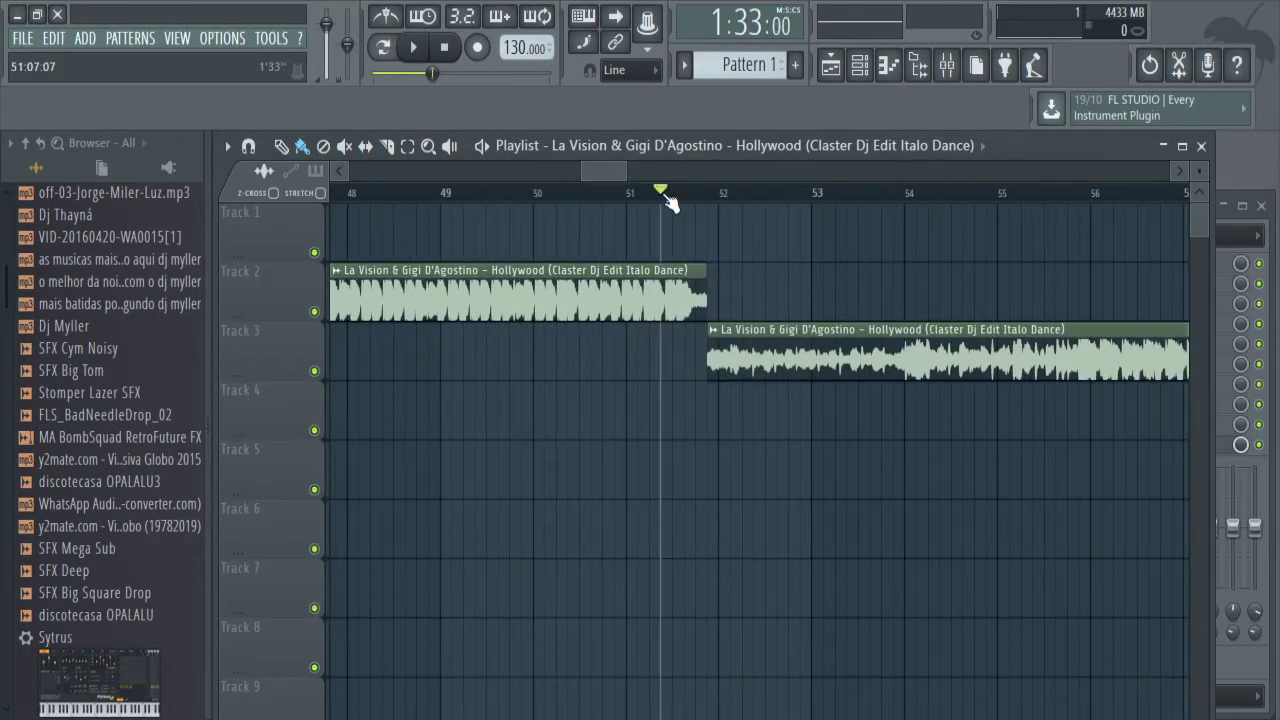
pyautogui.press('space')
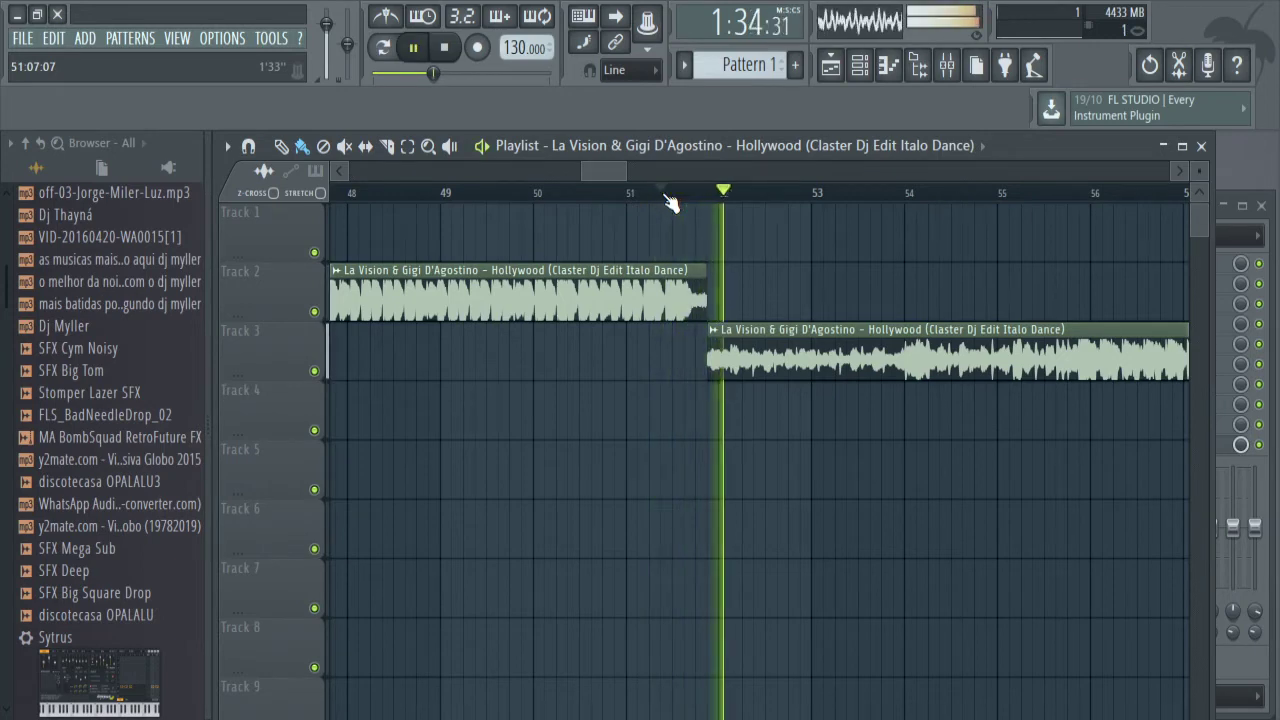
pyautogui.press('space')
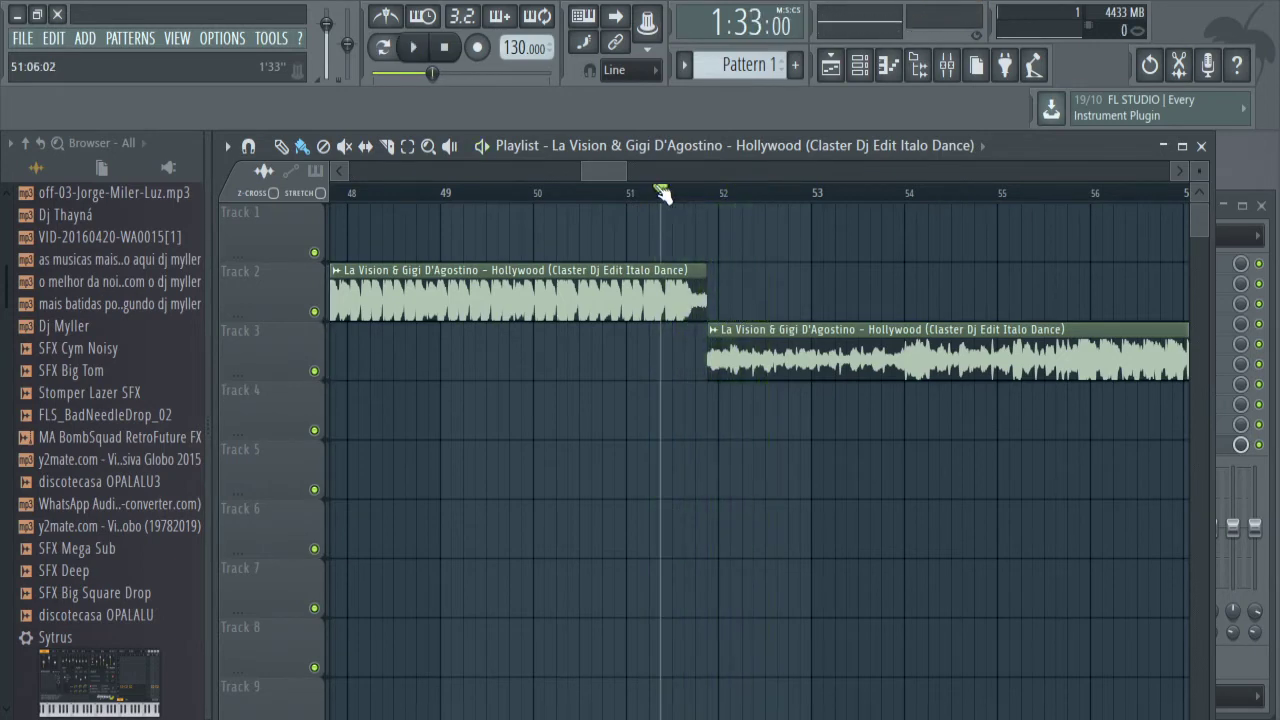
pyautogui.moveTo(612, 172); pyautogui.dragTo(625, 171)
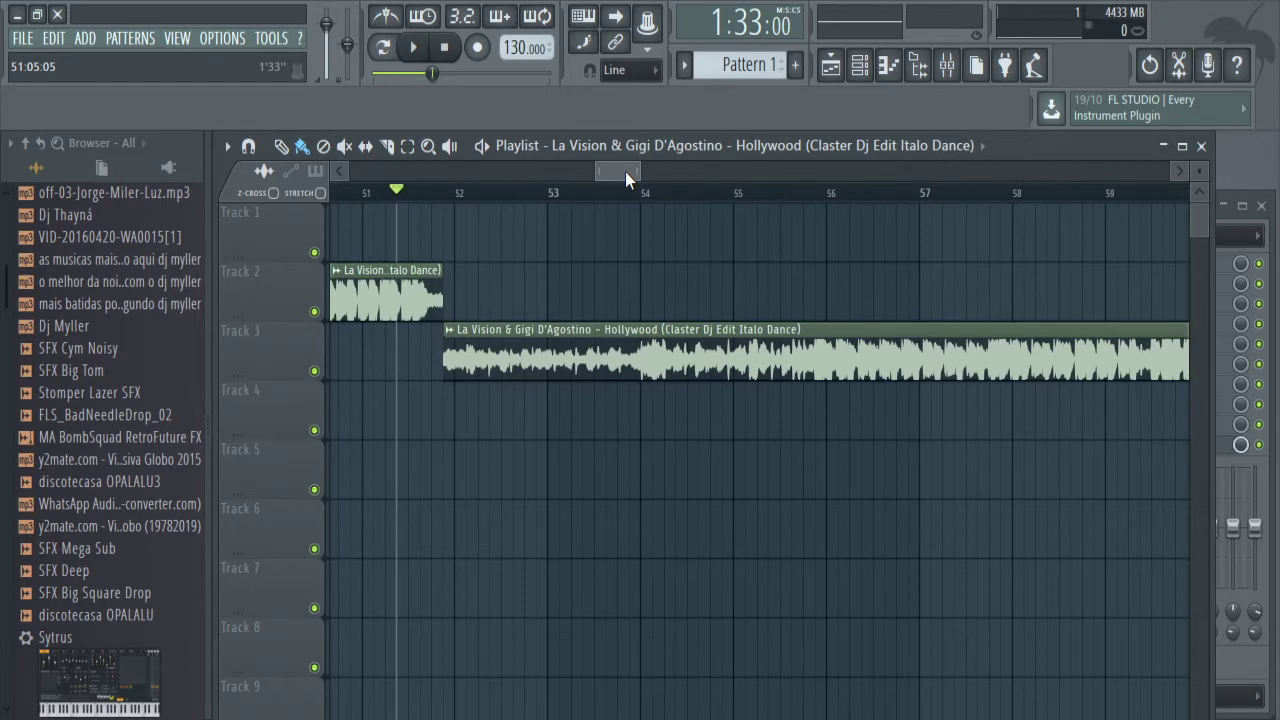
pyautogui.click(376, 191)
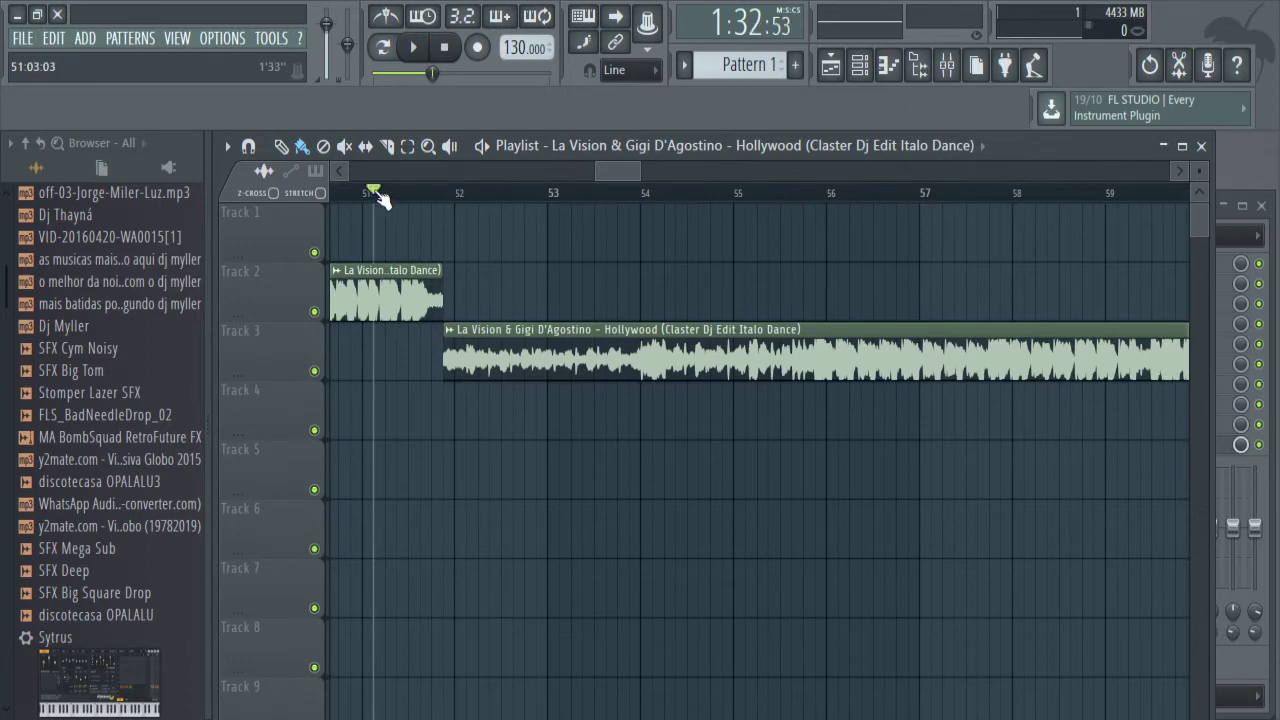
pyautogui.press('space')
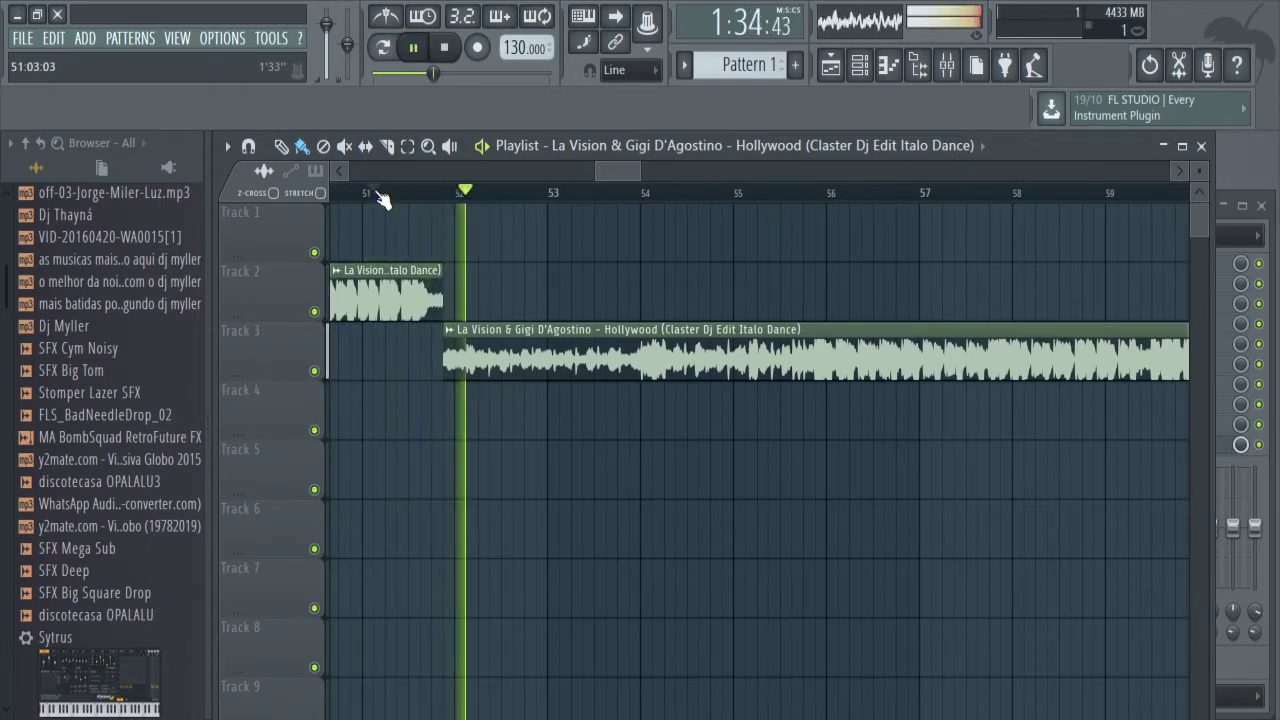
pyautogui.press('space')
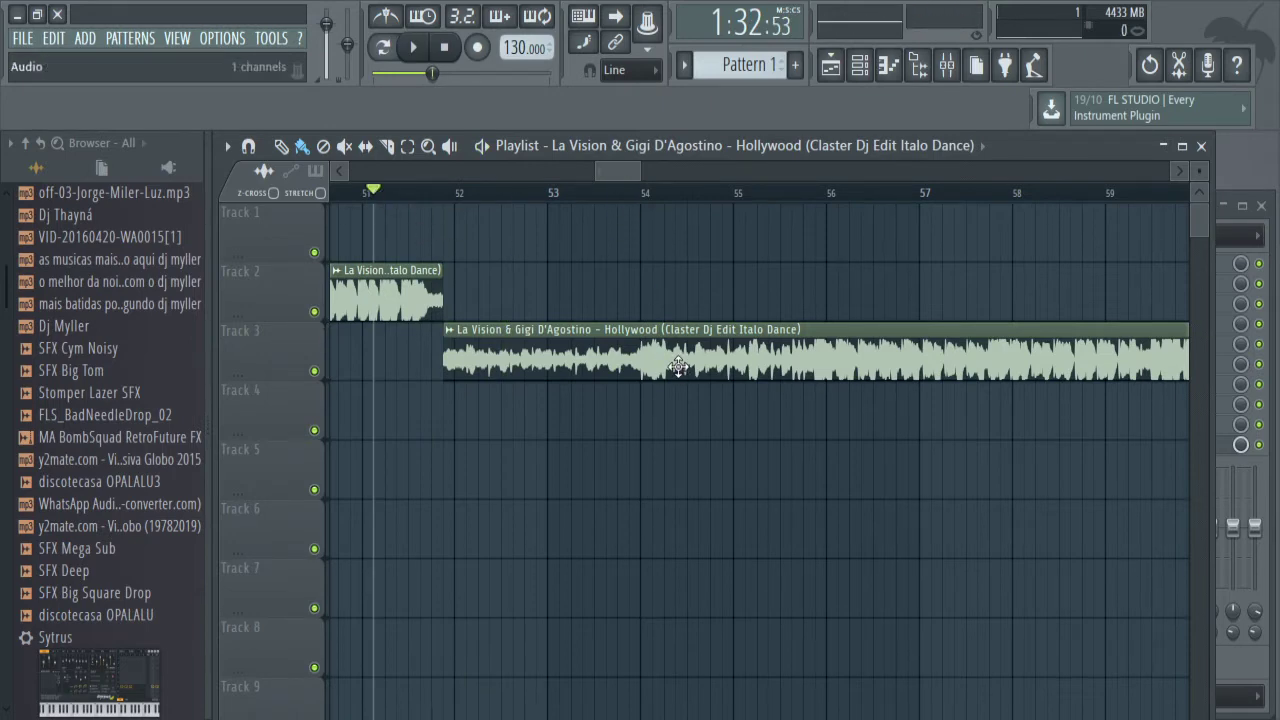
# Move the added Track 4 section up to Track 1 at about bar 142.1 and shift the short Track 3 clip to about bar 147.5.
pyautogui.moveTo(607, 172); pyautogui.dragTo(925, 175)
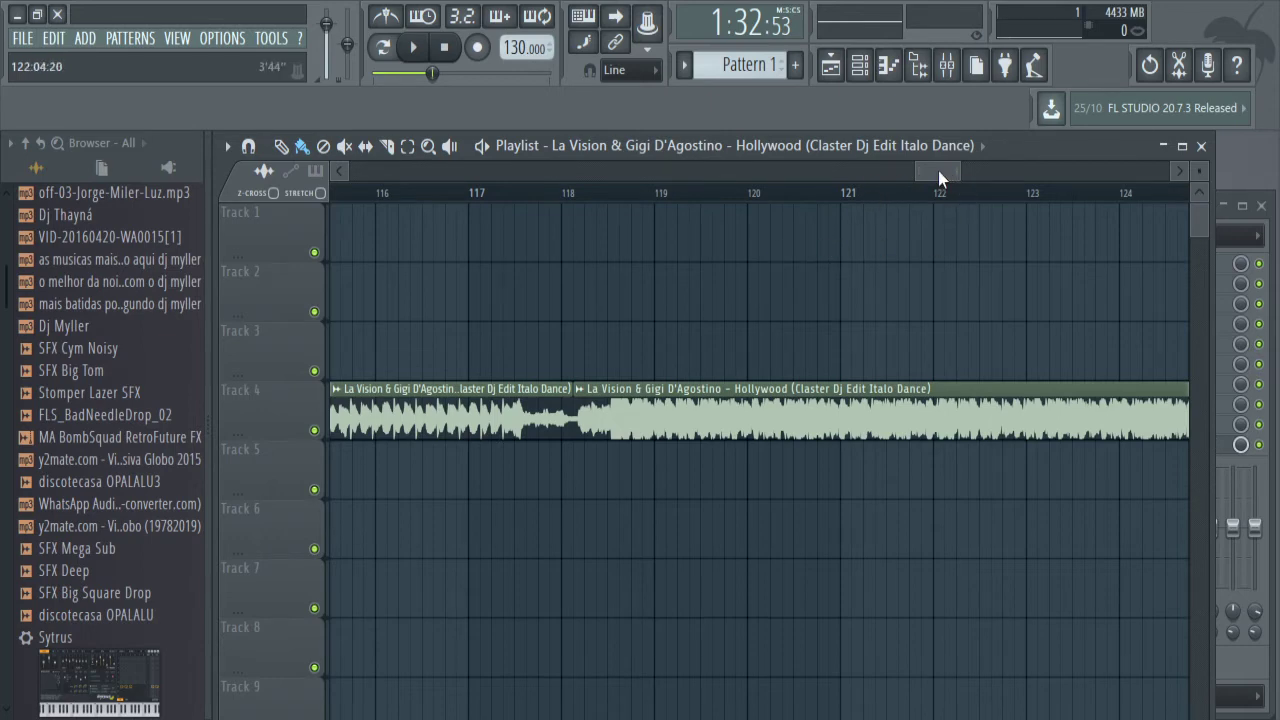
pyautogui.moveTo(938, 170); pyautogui.dragTo(621, 180)
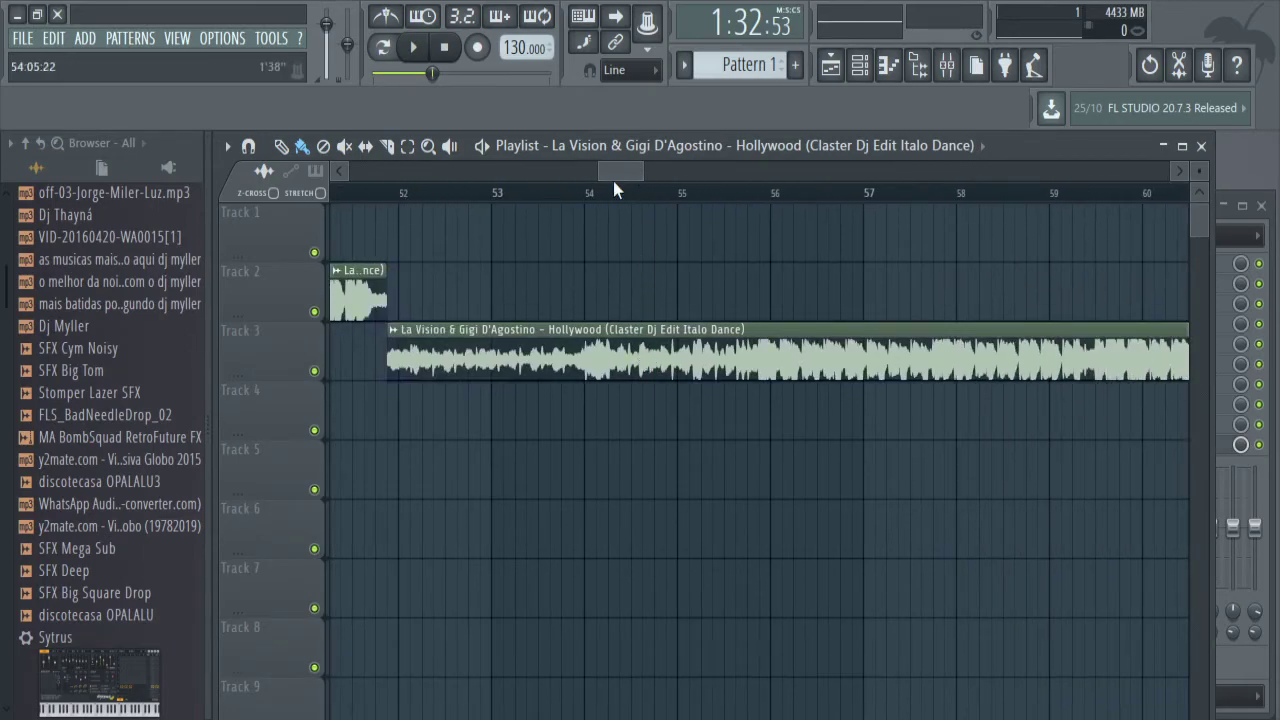
pyautogui.moveTo(612, 169); pyautogui.dragTo(1066, 173)
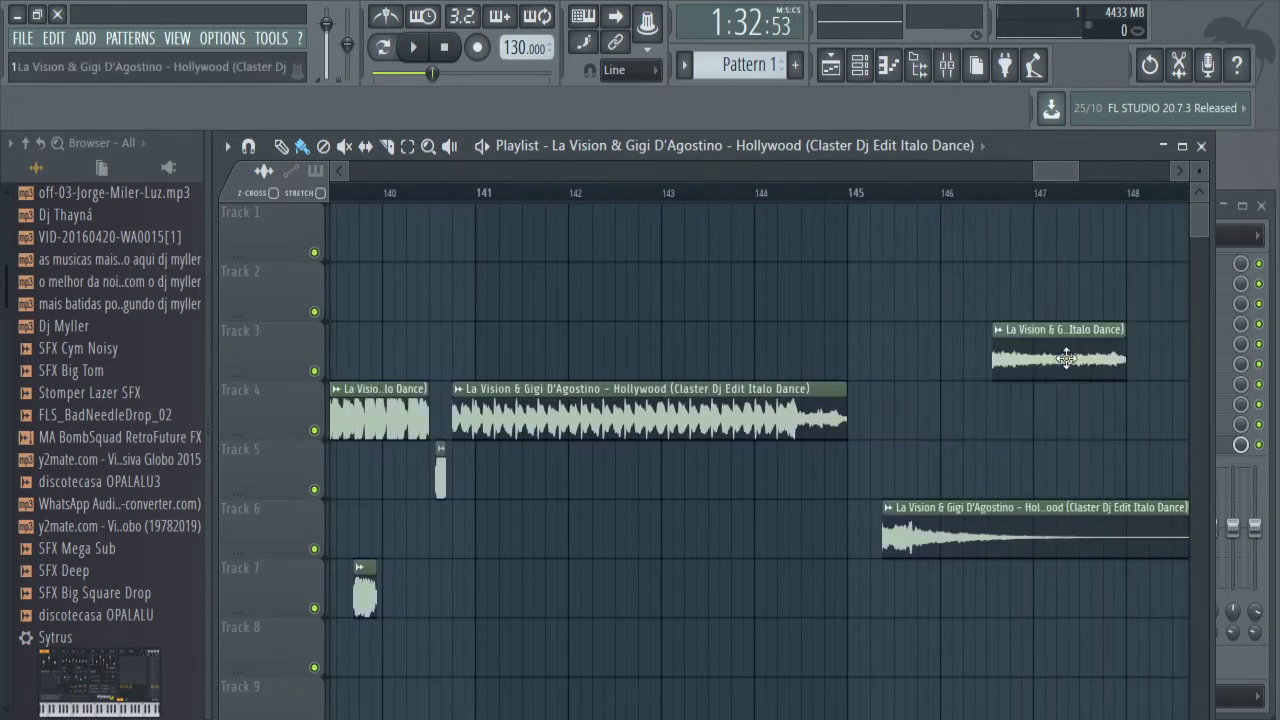
pyautogui.moveTo(611, 421); pyautogui.dragTo(729, 232)
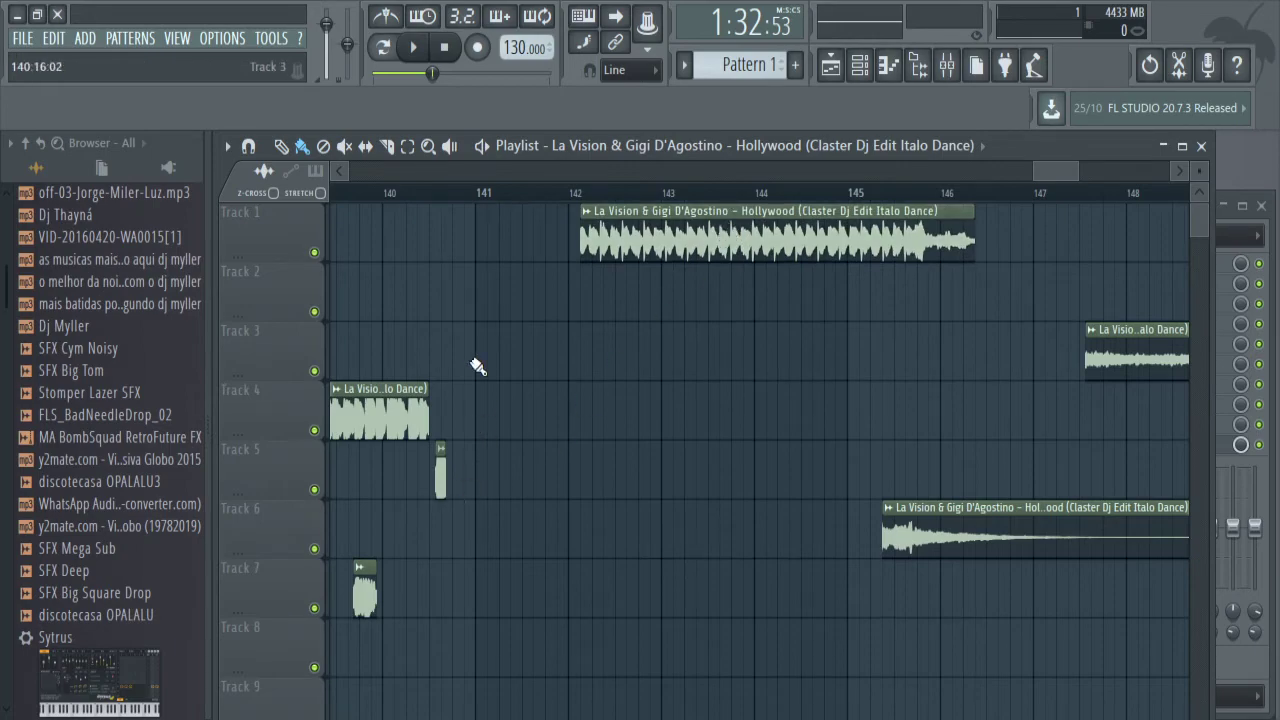
# Move the short Track 7 piece onto the end of the Track 4 clip and the small Track 5 piece to Track 7 at about bar 142.7.
pyautogui.moveTo(1047, 170); pyautogui.dragTo(1035, 208)
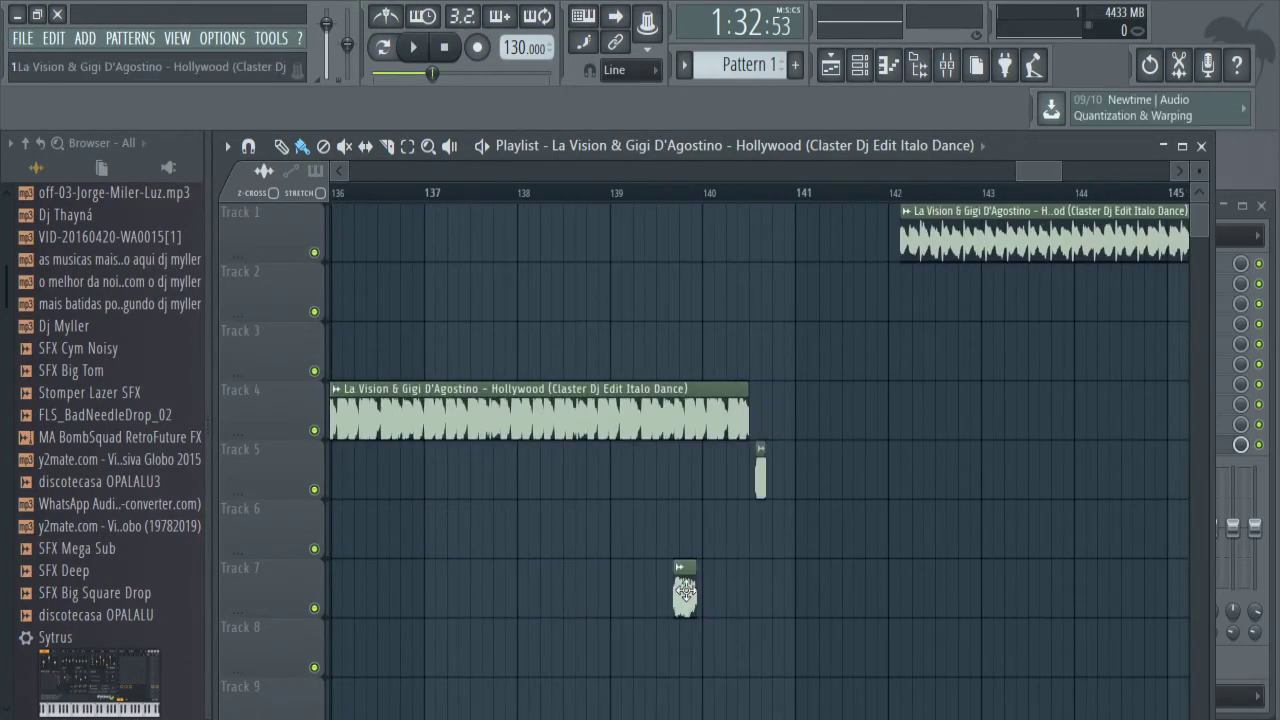
pyautogui.moveTo(684, 590); pyautogui.dragTo(756, 408)
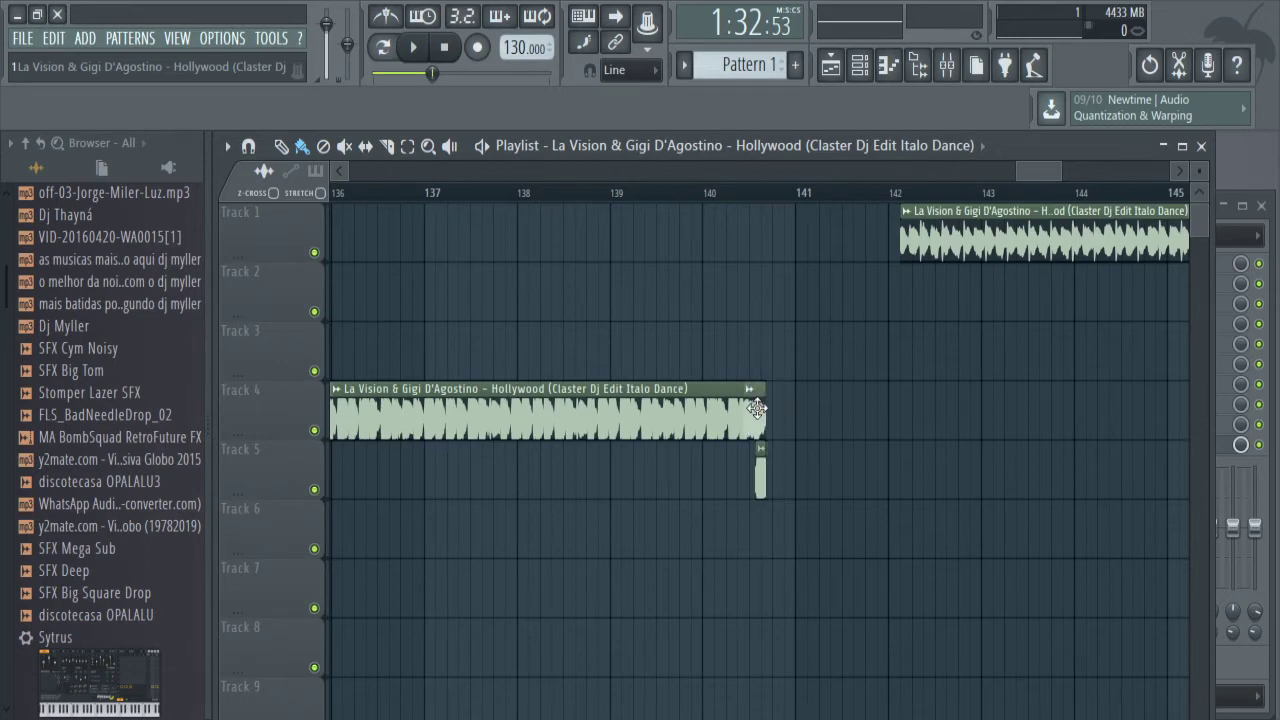
pyautogui.click(669, 194)
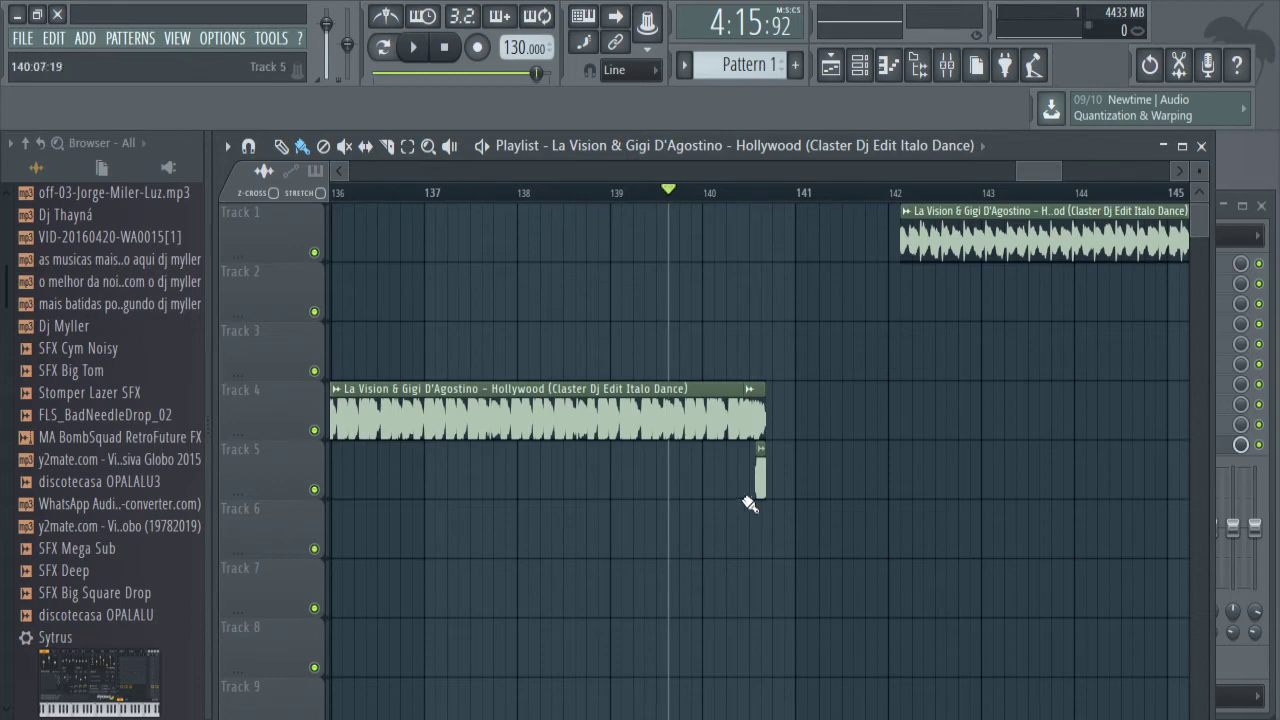
pyautogui.moveTo(761, 482); pyautogui.dragTo(959, 595)
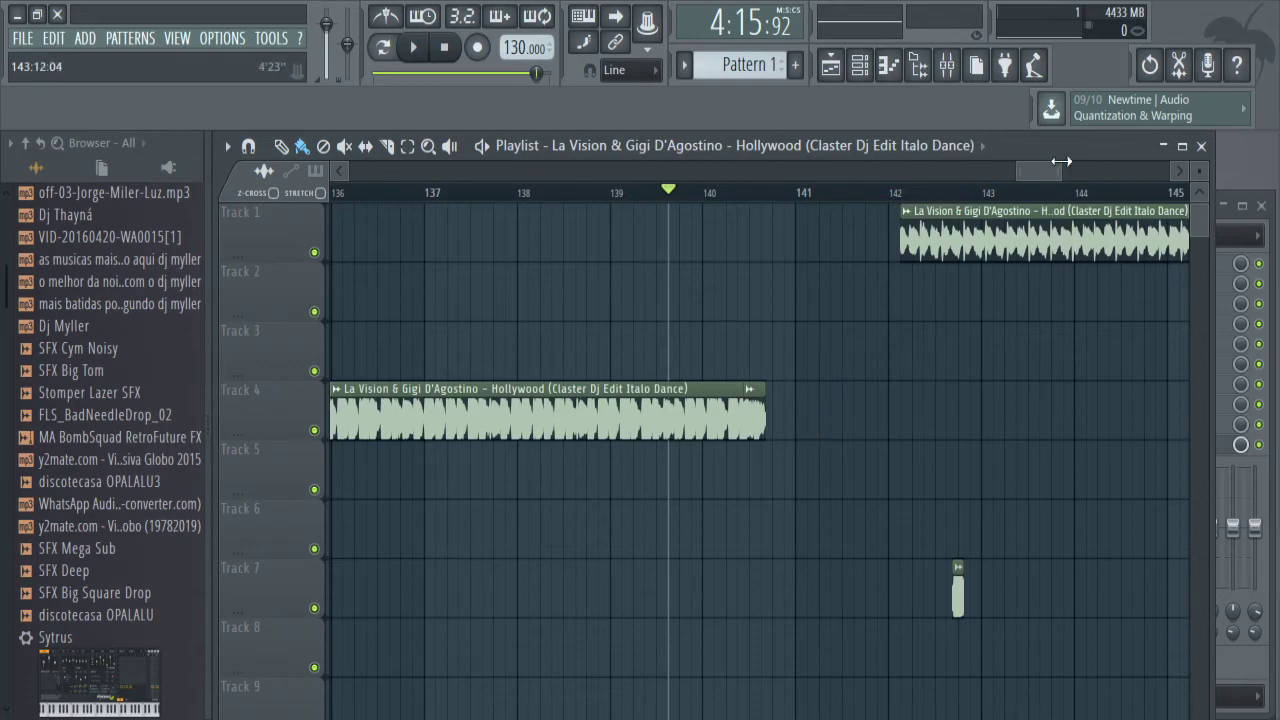
# Add the quiet section that builds into the beat to Track 4 at about bar 140.9 and audition the transition from about bar 139.6.
pyautogui.moveTo(1044, 176); pyautogui.dragTo(1038, 212)
pyautogui.click(749, 423)
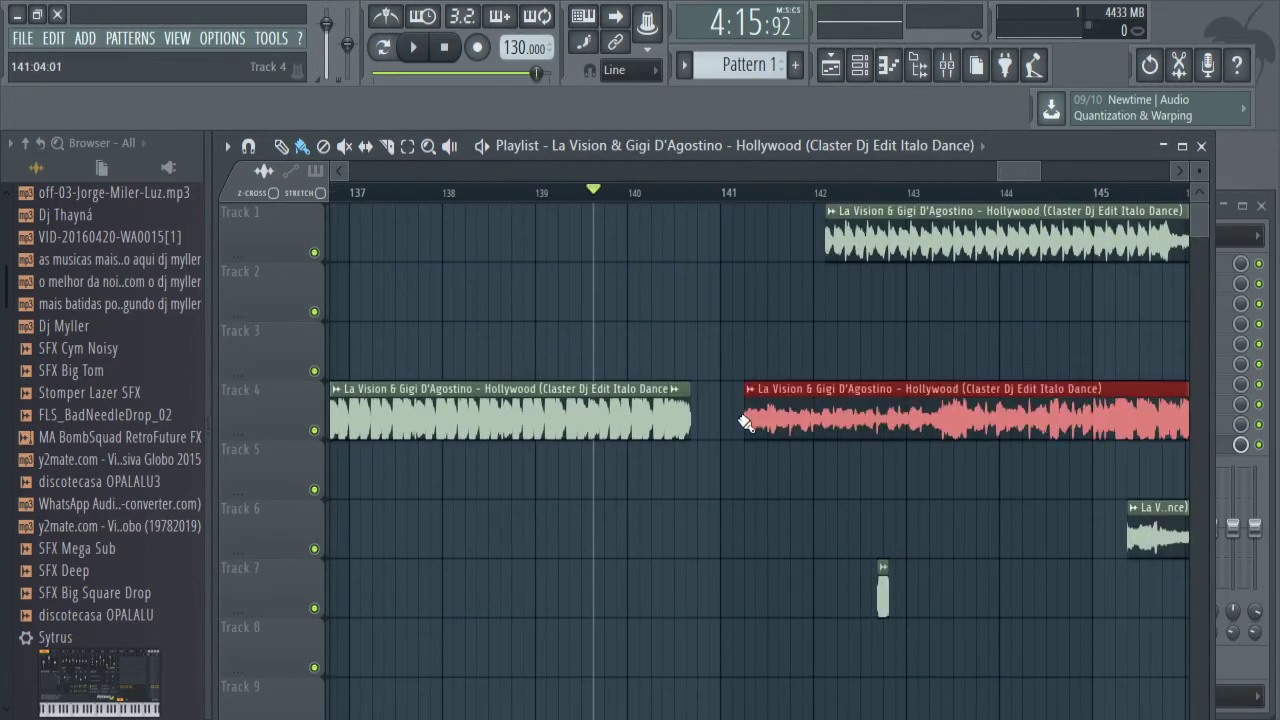
pyautogui.moveTo(890, 426); pyautogui.dragTo(847, 430)
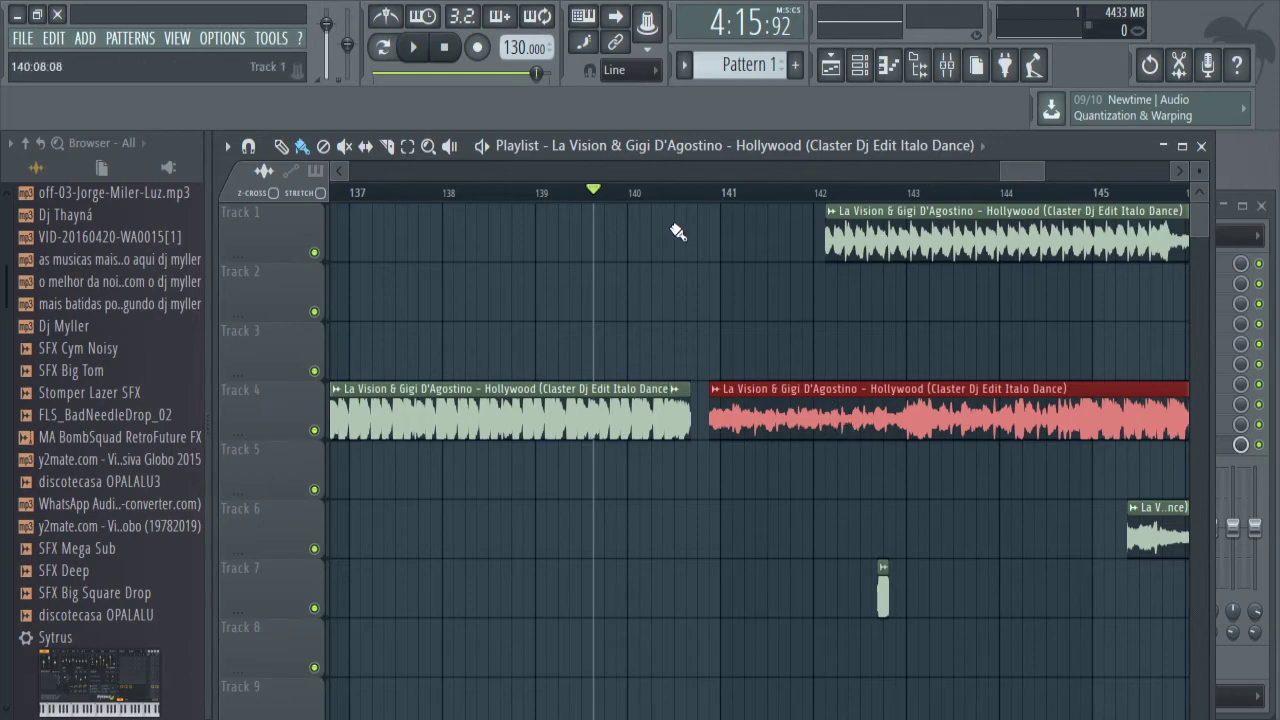
pyautogui.press('space')
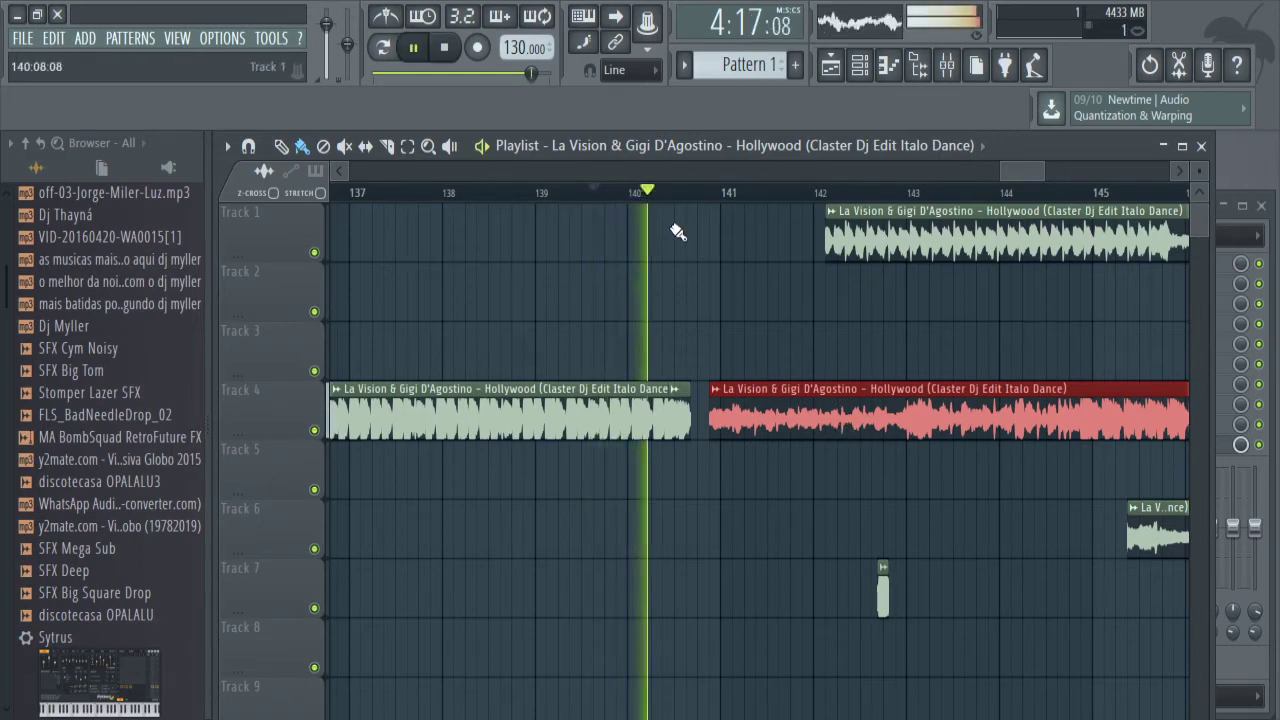
pyautogui.press('space')
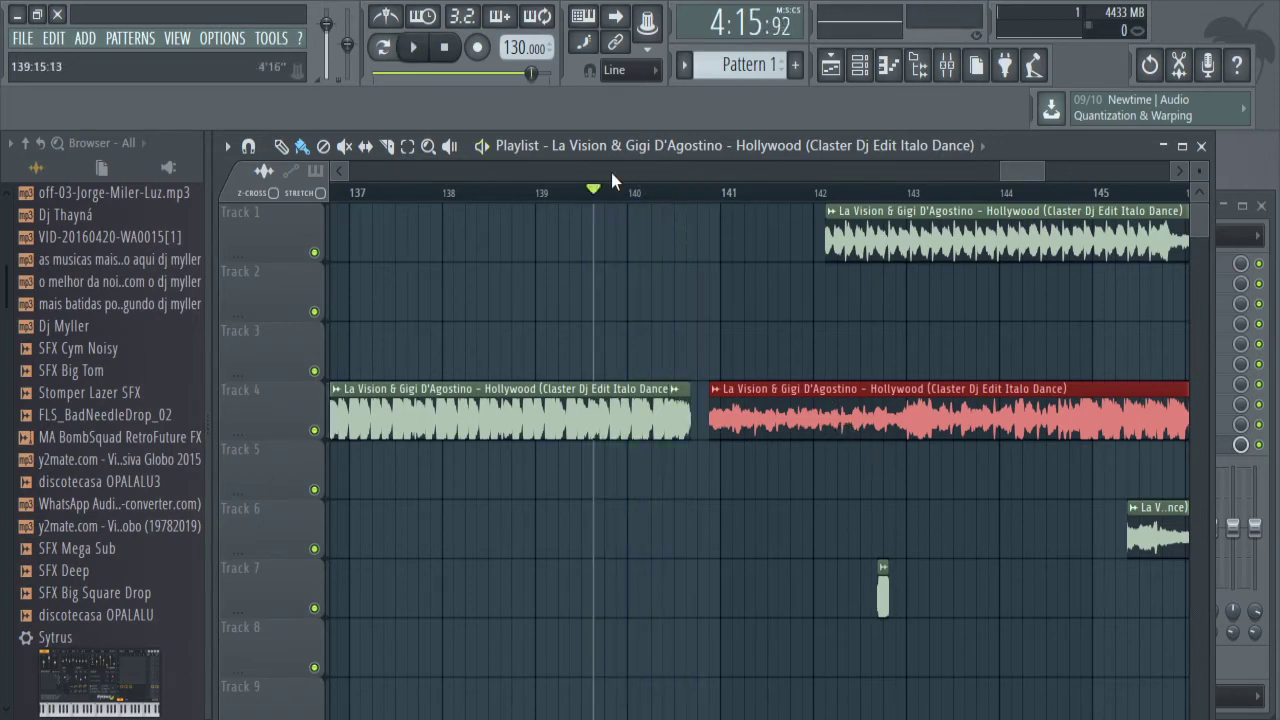
# Move the short Track 4 end pieces out to Tracks 6 and 7, and lower the quiet section to Track 5.
pyautogui.moveTo(680, 410); pyautogui.dragTo(550, 527)
pyautogui.moveTo(884, 597); pyautogui.dragTo(684, 405)
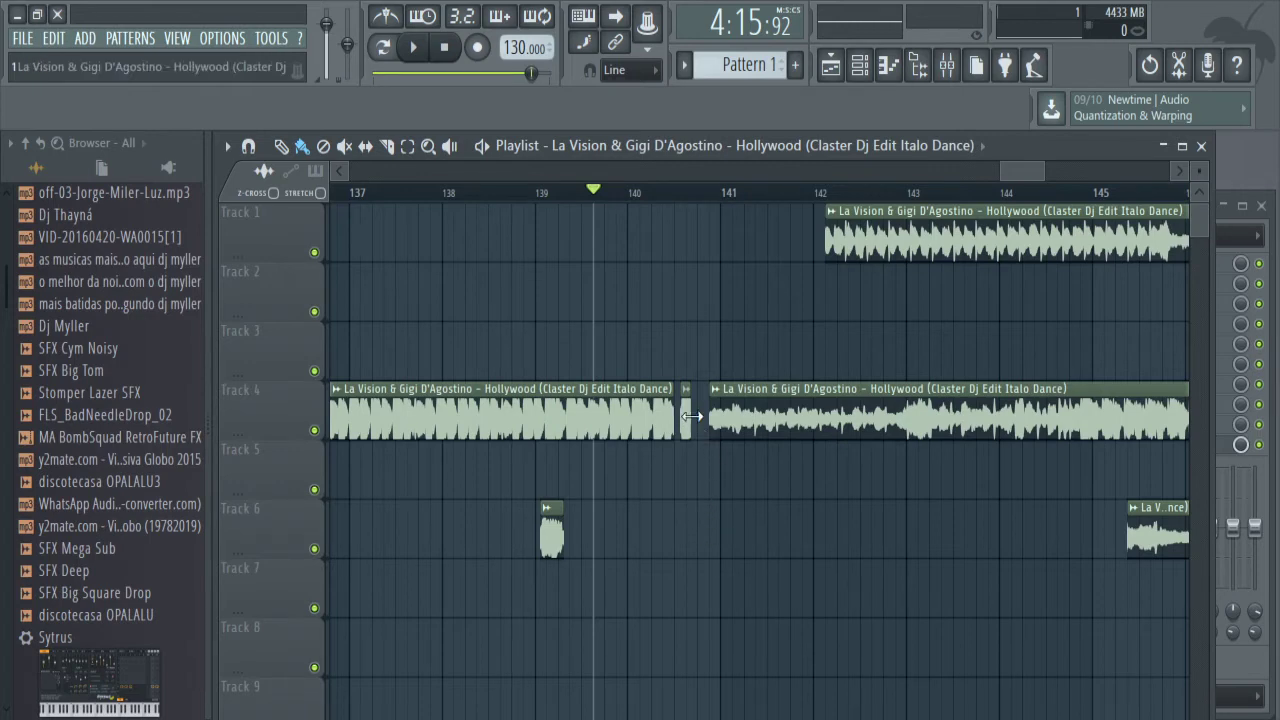
pyautogui.moveTo(776, 416); pyautogui.dragTo(774, 478)
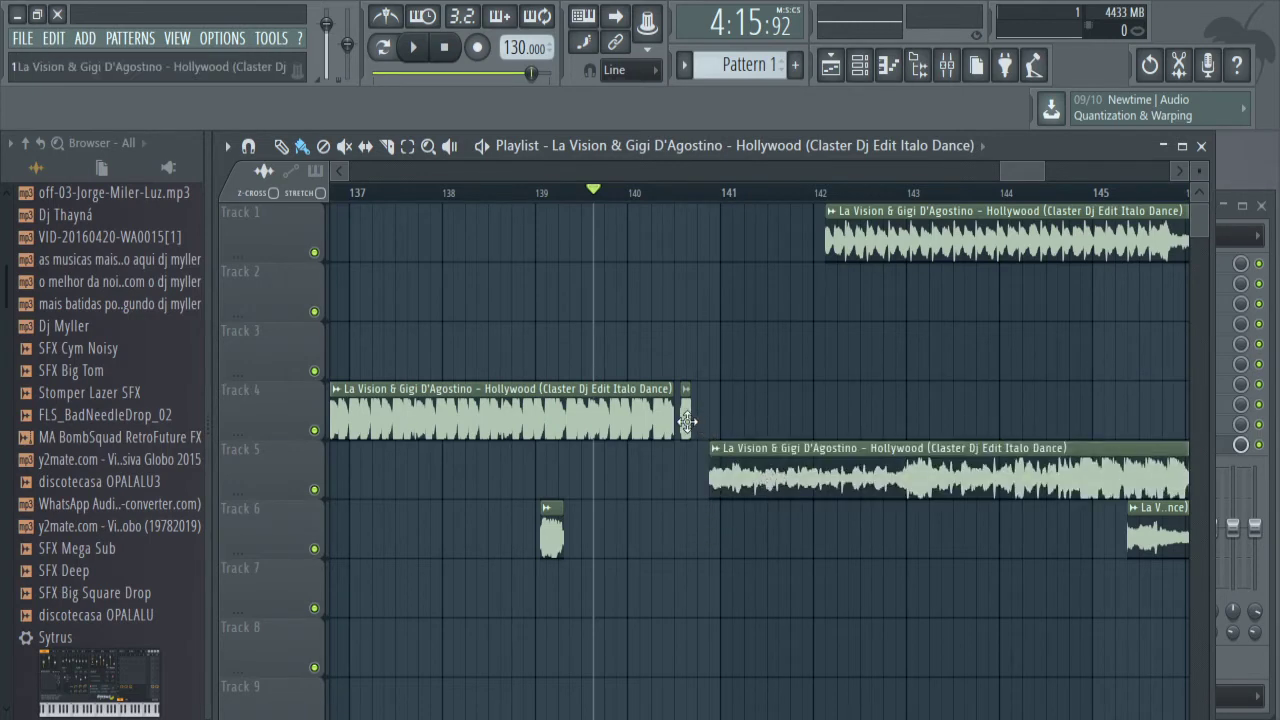
pyautogui.moveTo(685, 427); pyautogui.dragTo(651, 604)
# Extend the Track 4 clip to about bar 141, place the quiet section directly after it, and audition the join from about bar 139.6.
pyautogui.moveTo(673, 416); pyautogui.dragTo(716, 414)
pyautogui.moveTo(780, 478); pyautogui.dragTo(773, 393)
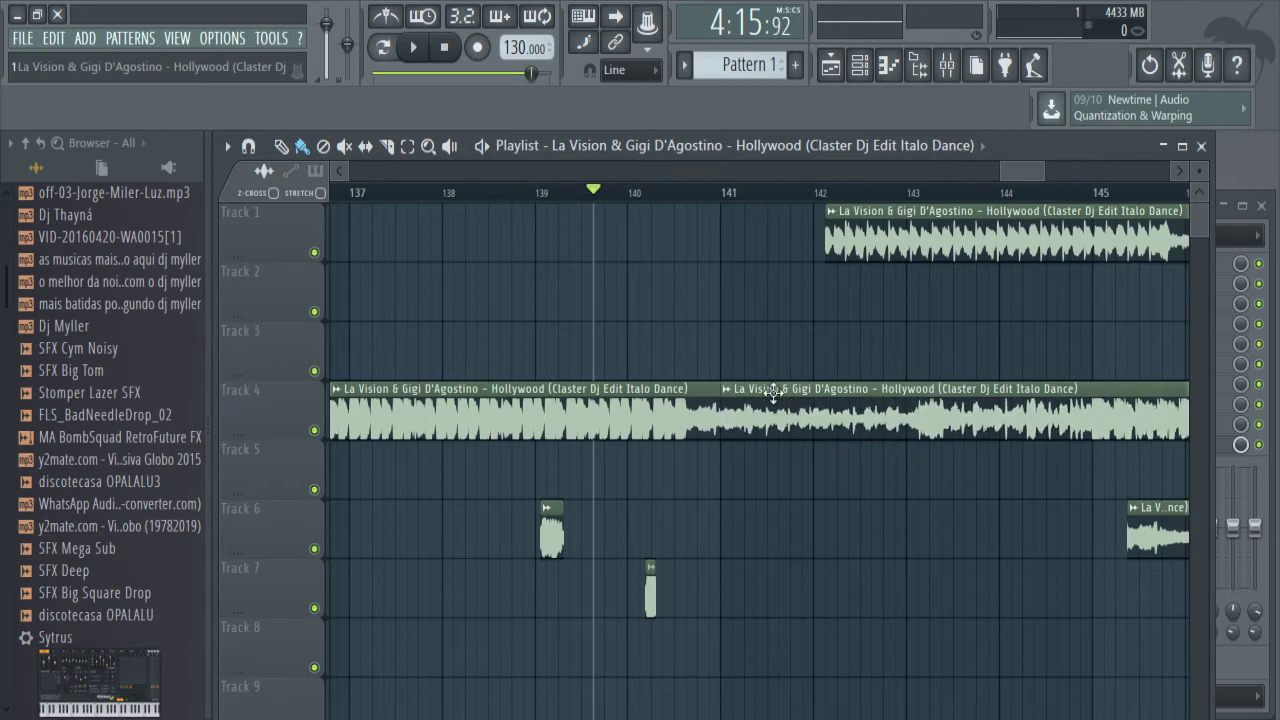
pyautogui.press('space')
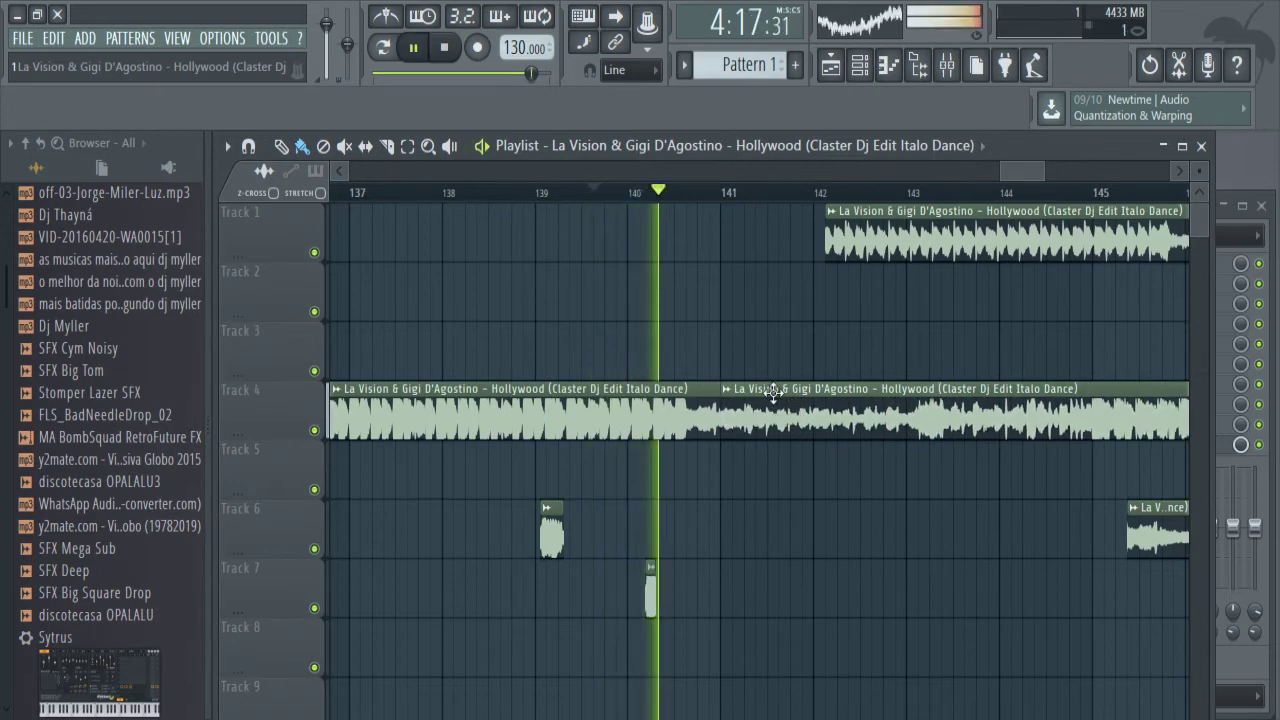
pyautogui.press('space')
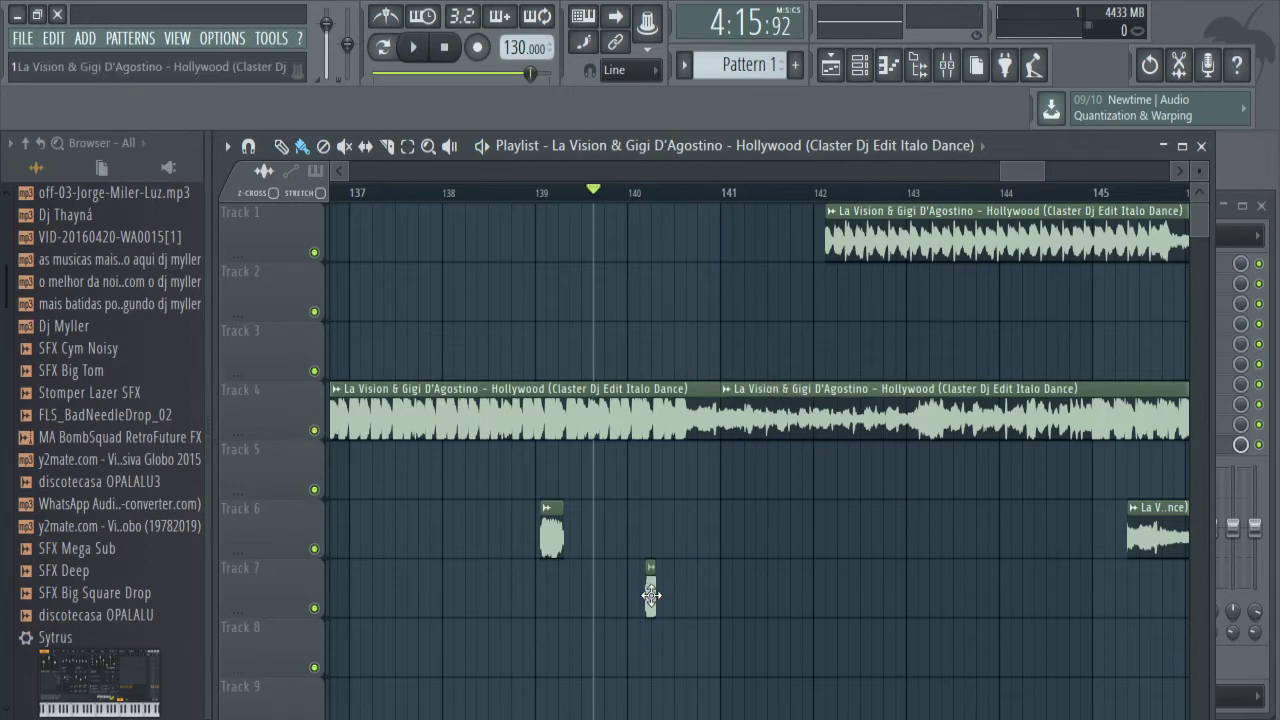
# Shift the small Track 7 piece to about bar 138.3 and audition the Track 4 transition from about bar 140.4.
pyautogui.moveTo(651, 596); pyautogui.dragTo(481, 596)
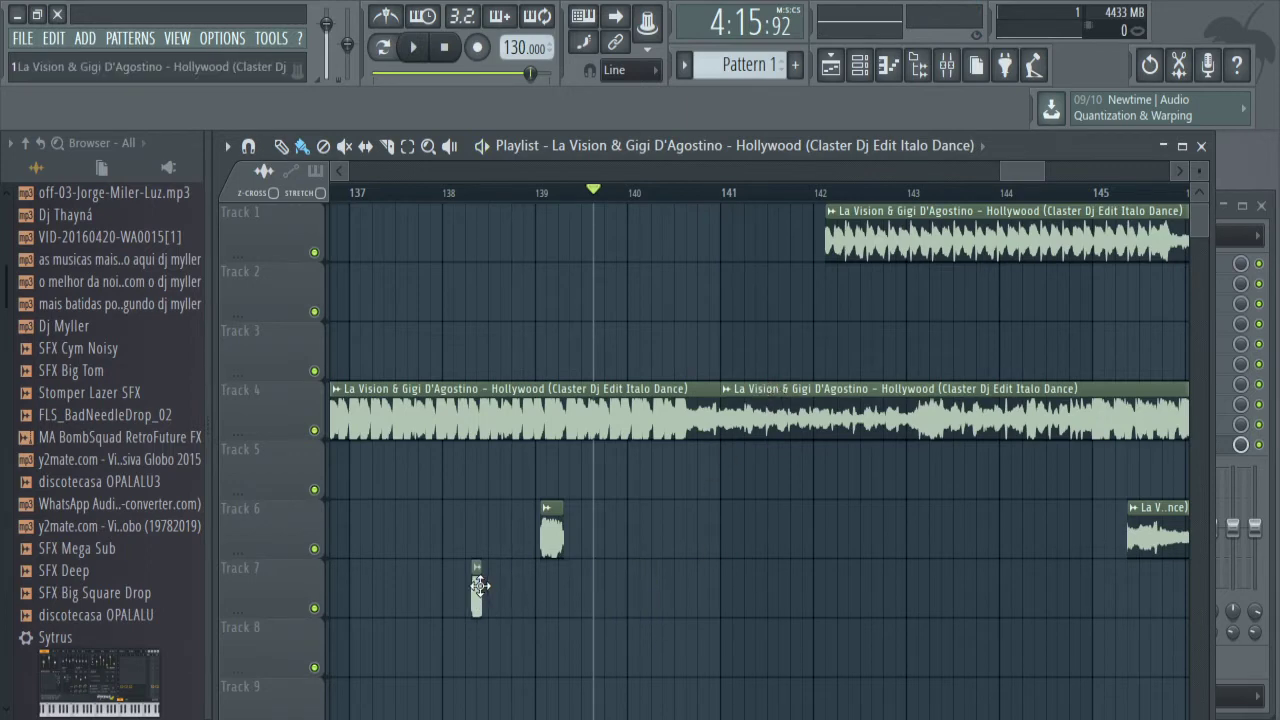
pyautogui.click(668, 190)
pyautogui.press('space')
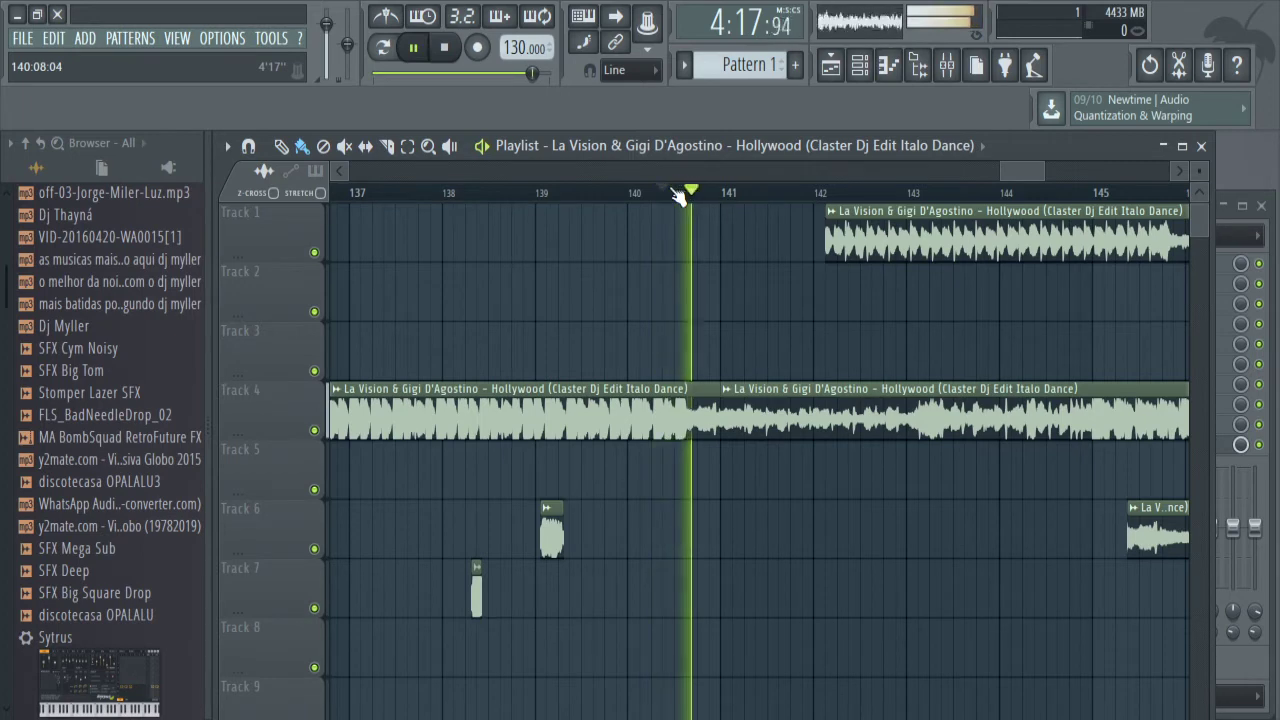
pyautogui.press('space')
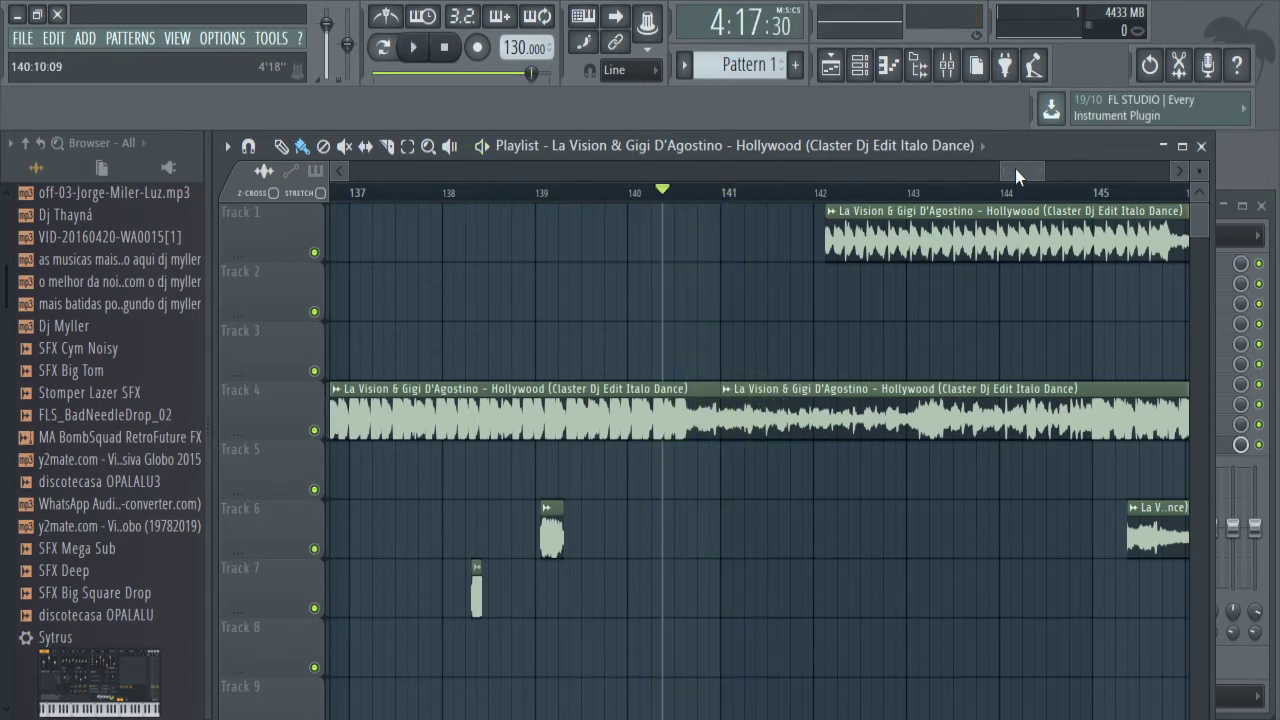
# Move the leftover clips on Tracks 3, 6 and 7 past the end of Track 4, to about bars 161, 157.7 and 158.8.
pyautogui.moveTo(1015, 172); pyautogui.dragTo(1031, 172)
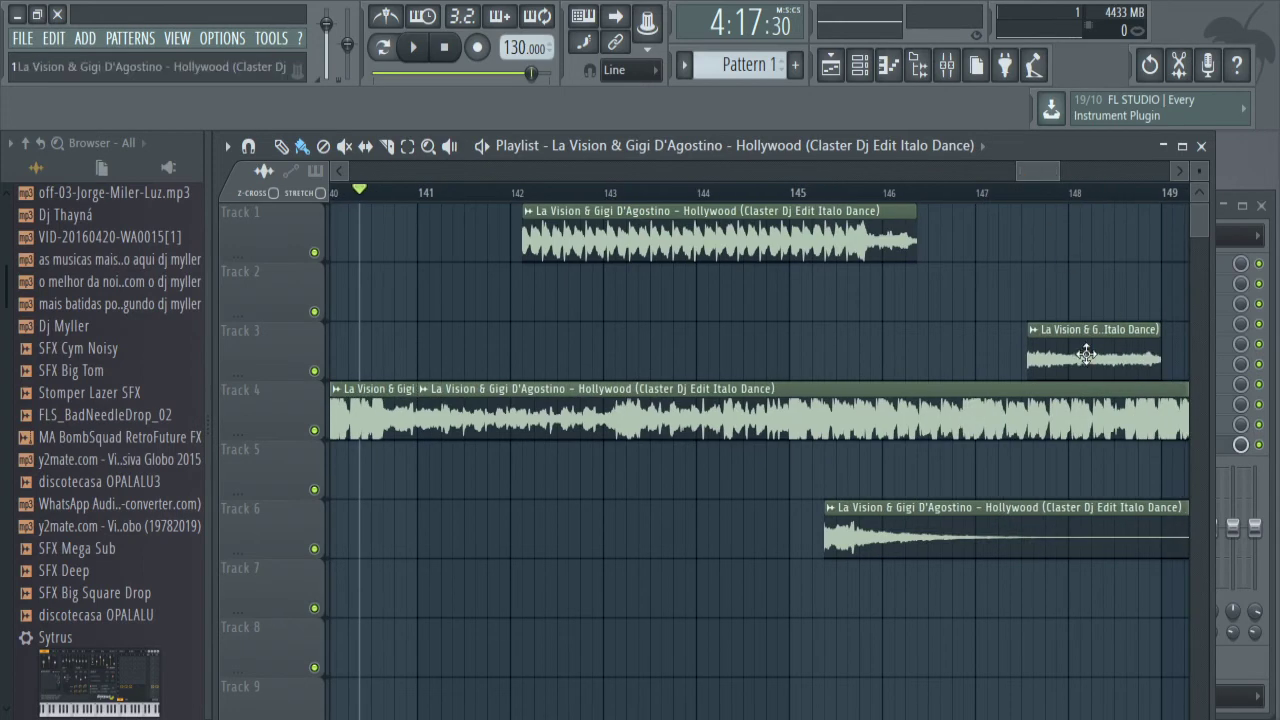
pyautogui.moveTo(1087, 357); pyautogui.dragTo(1275, 357)
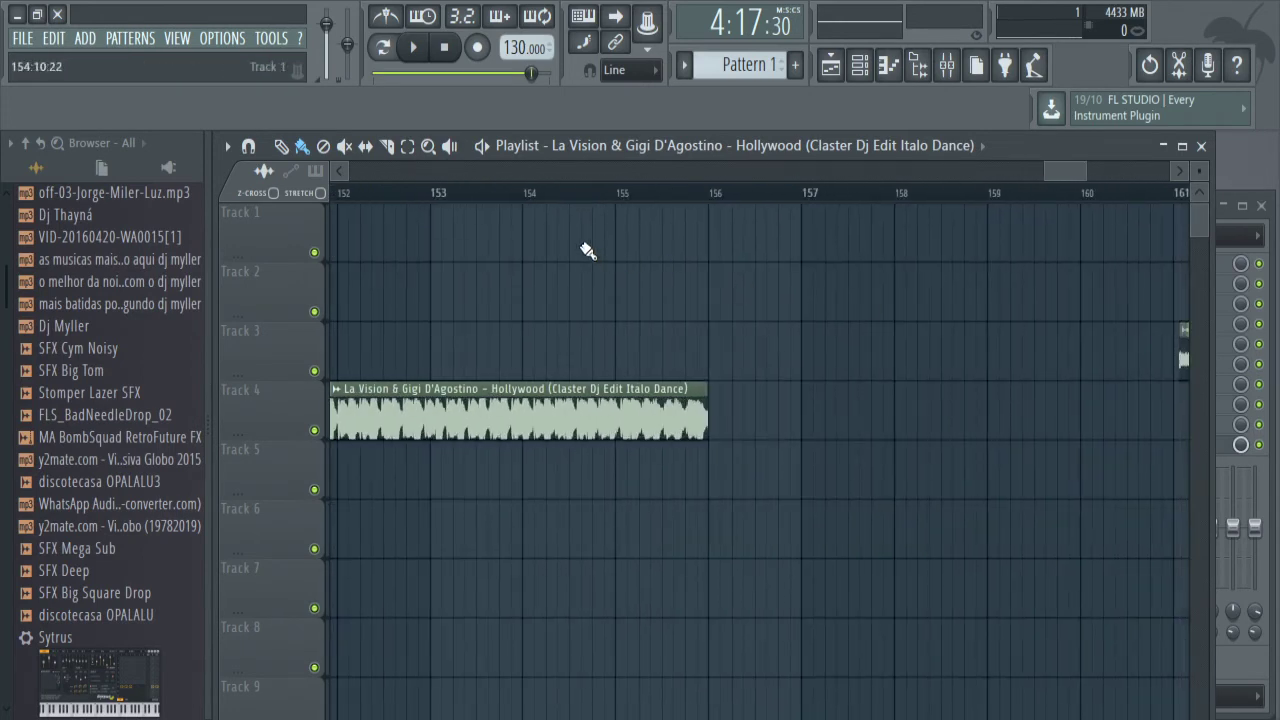
pyautogui.moveTo(1067, 170); pyautogui.dragTo(978, 175)
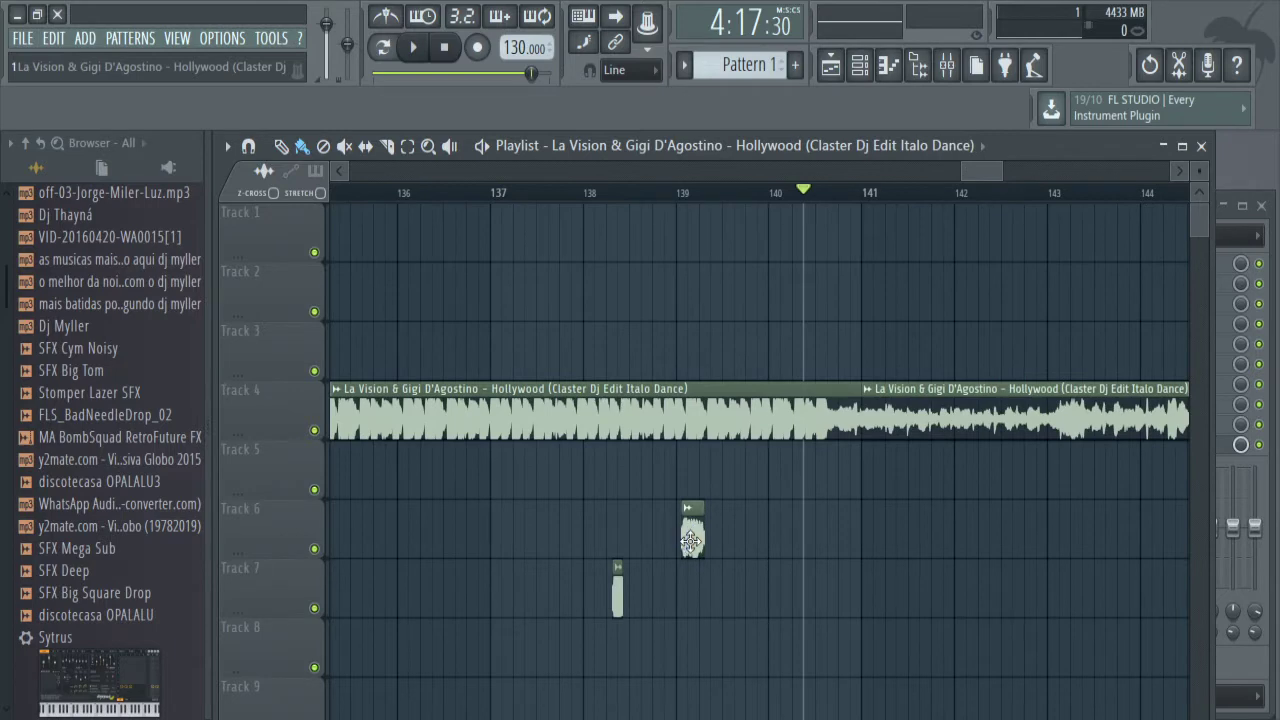
pyautogui.moveTo(690, 540); pyautogui.dragTo(1073, 535)
pyautogui.moveTo(1034, 176); pyautogui.dragTo(964, 171)
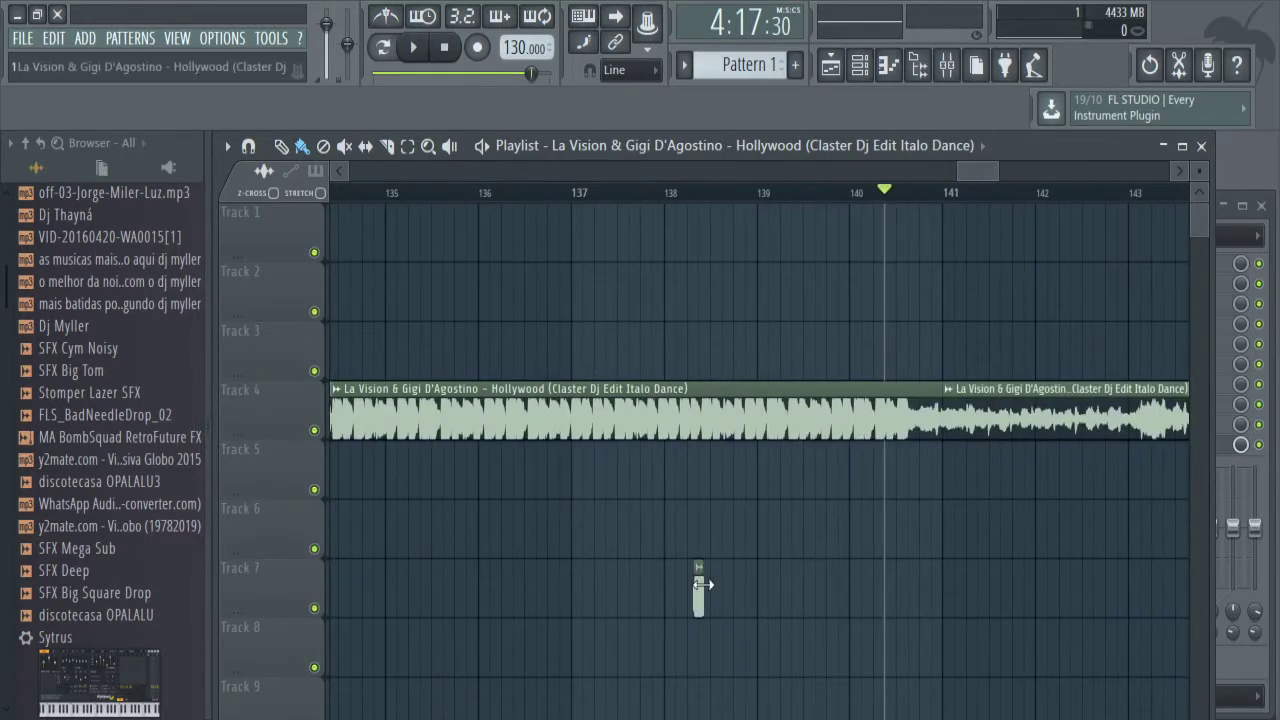
pyautogui.moveTo(699, 600); pyautogui.dragTo(1047, 570)
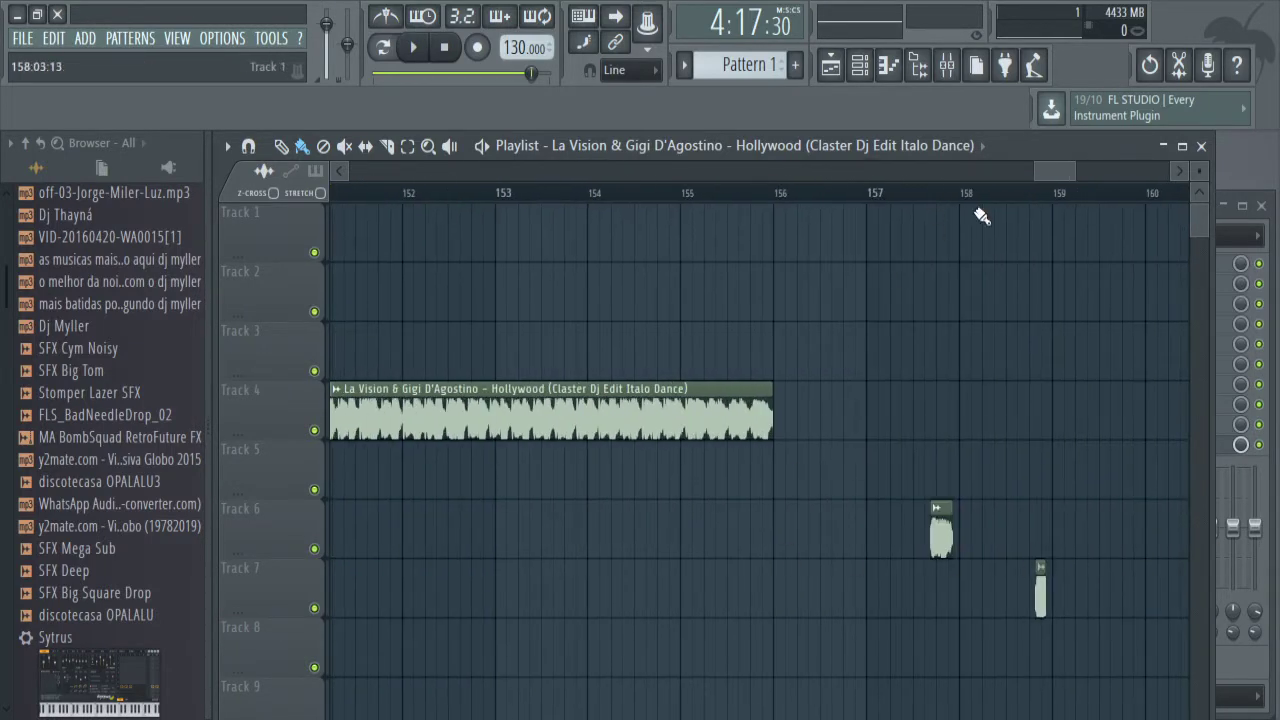
# Place the small Track 7 piece on Track 4 just before the fading clip and audition Track 4 from about bar 155.
pyautogui.moveTo(1054, 171); pyautogui.dragTo(1016, 172)
pyautogui.hscroll(9, 918, 425)
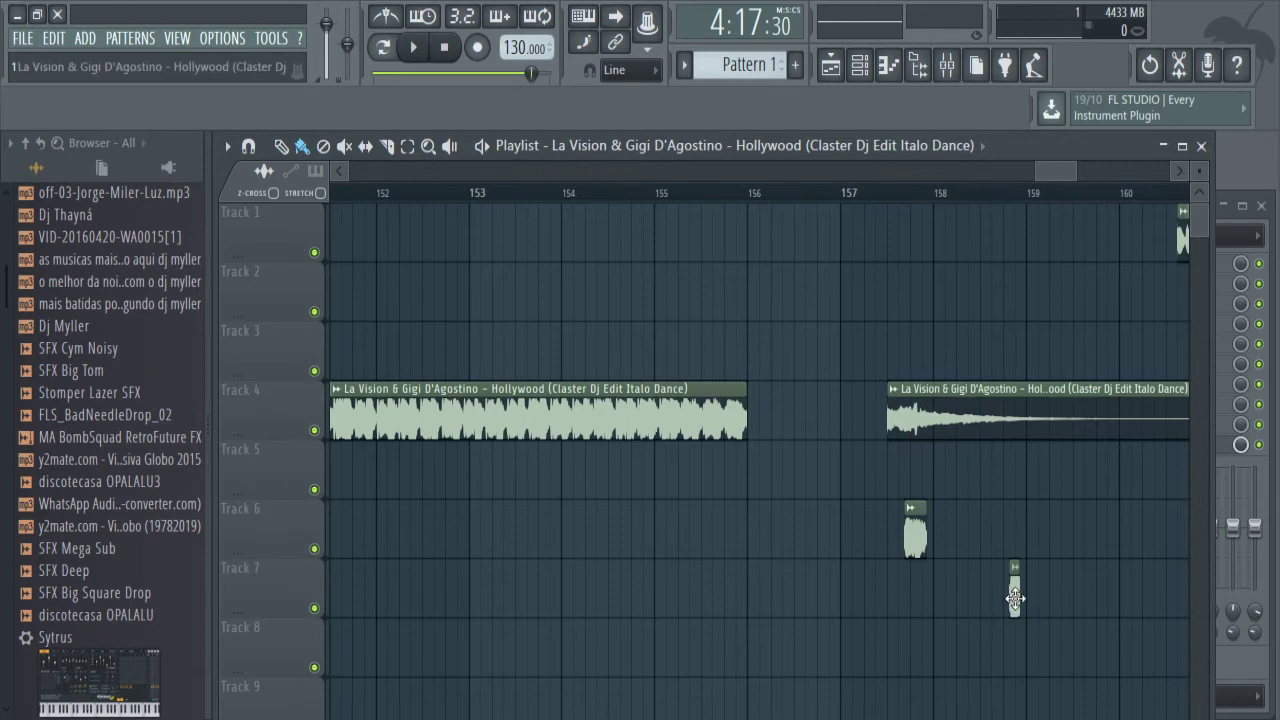
pyautogui.moveTo(1015, 598); pyautogui.dragTo(879, 398)
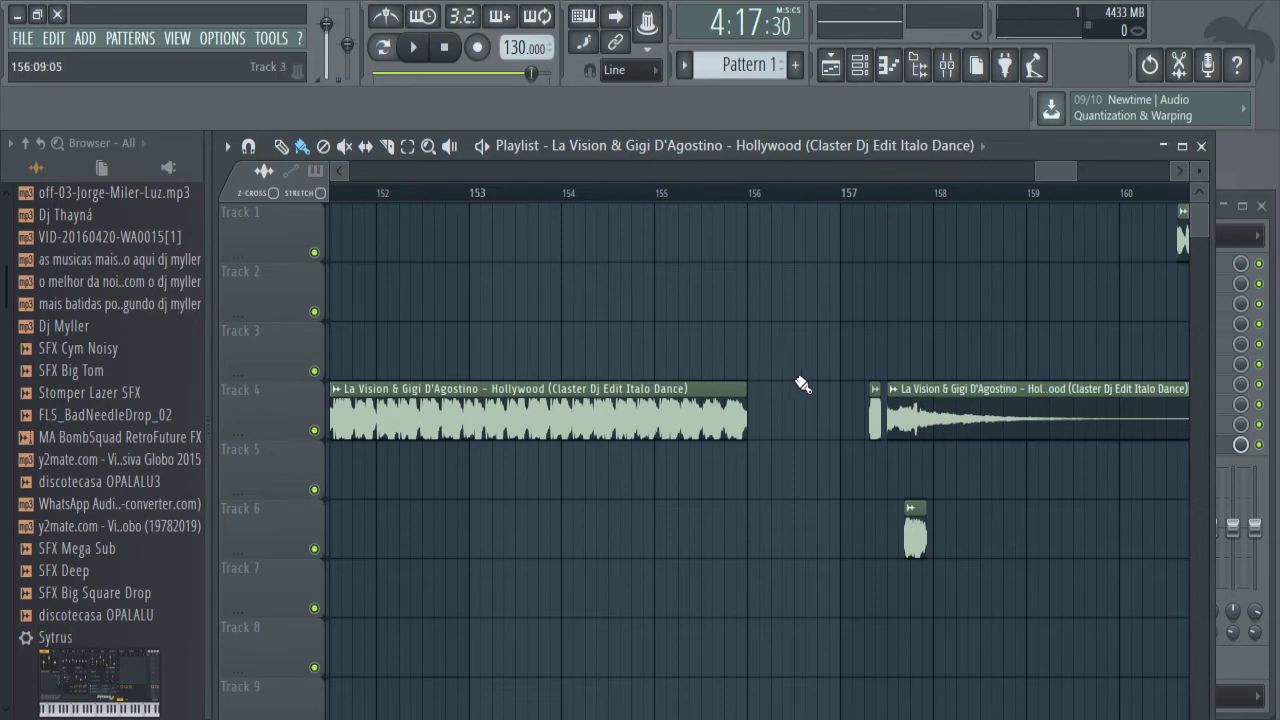
pyautogui.click(660, 192)
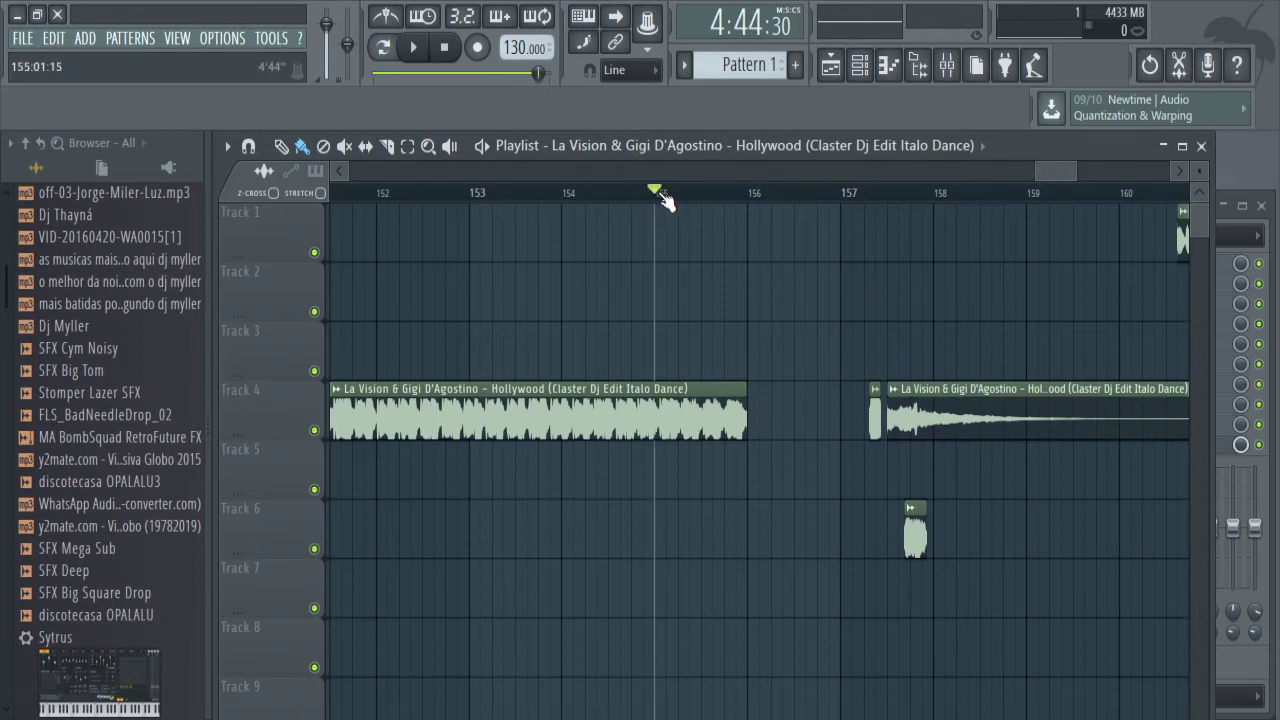
pyautogui.press('space')
pyautogui.press('space')
# Move the Track 6 piece to about bar 154.7, the fading clip to Track 7 at bar 159, and the small Track 4 piece to Track 5 near bar 161.
pyautogui.moveTo(1046, 173); pyautogui.dragTo(1056, 172)
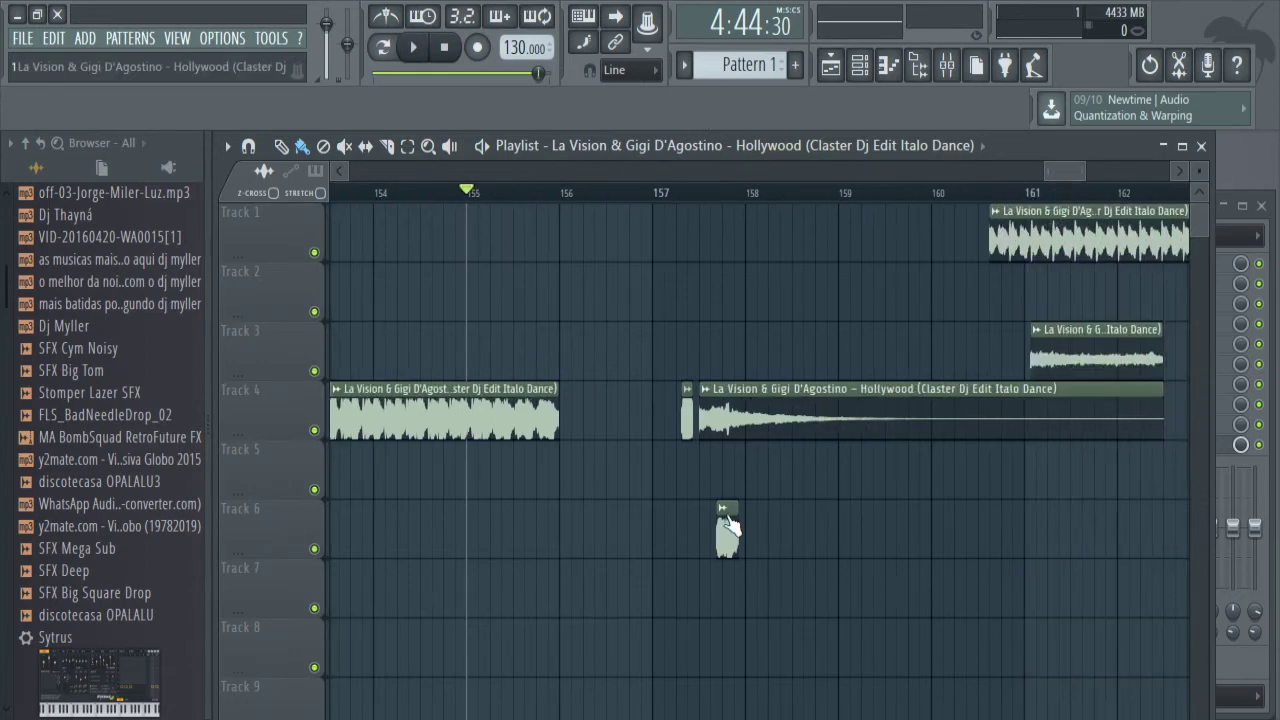
pyautogui.moveTo(727, 528); pyautogui.dragTo(448, 507)
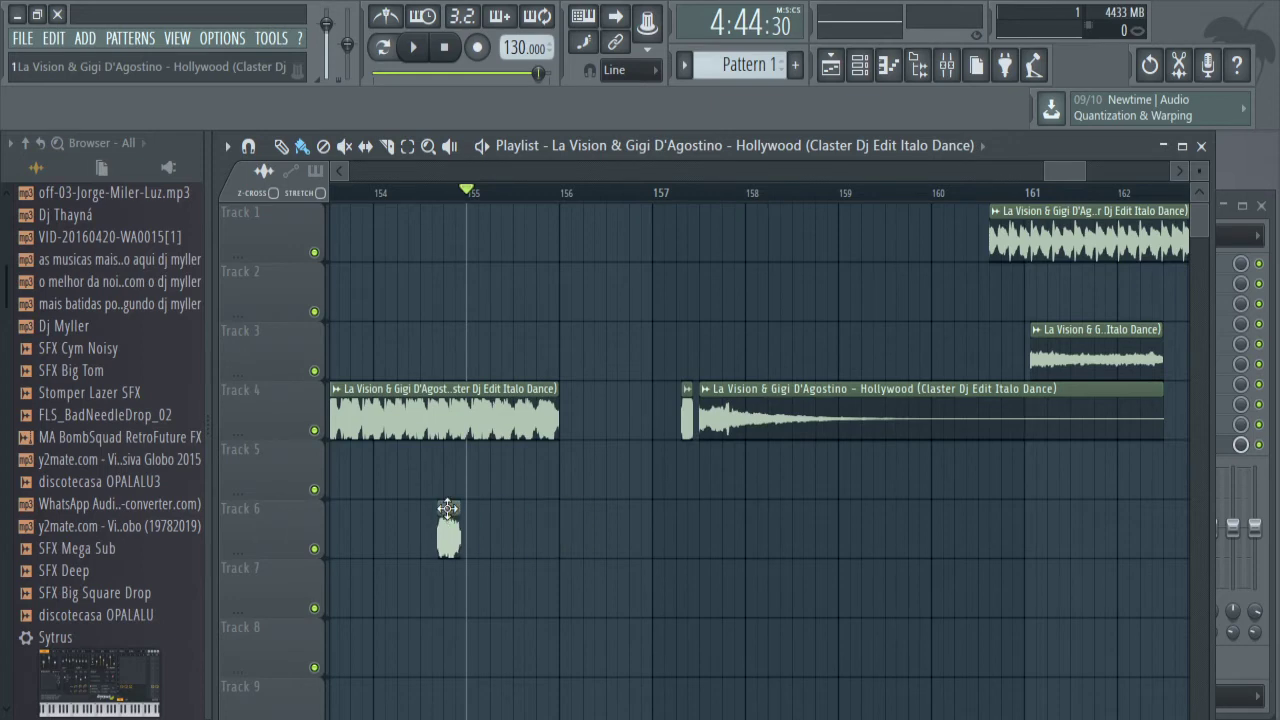
pyautogui.moveTo(780, 416); pyautogui.dragTo(804, 416)
pyautogui.moveTo(808, 471); pyautogui.dragTo(923, 609)
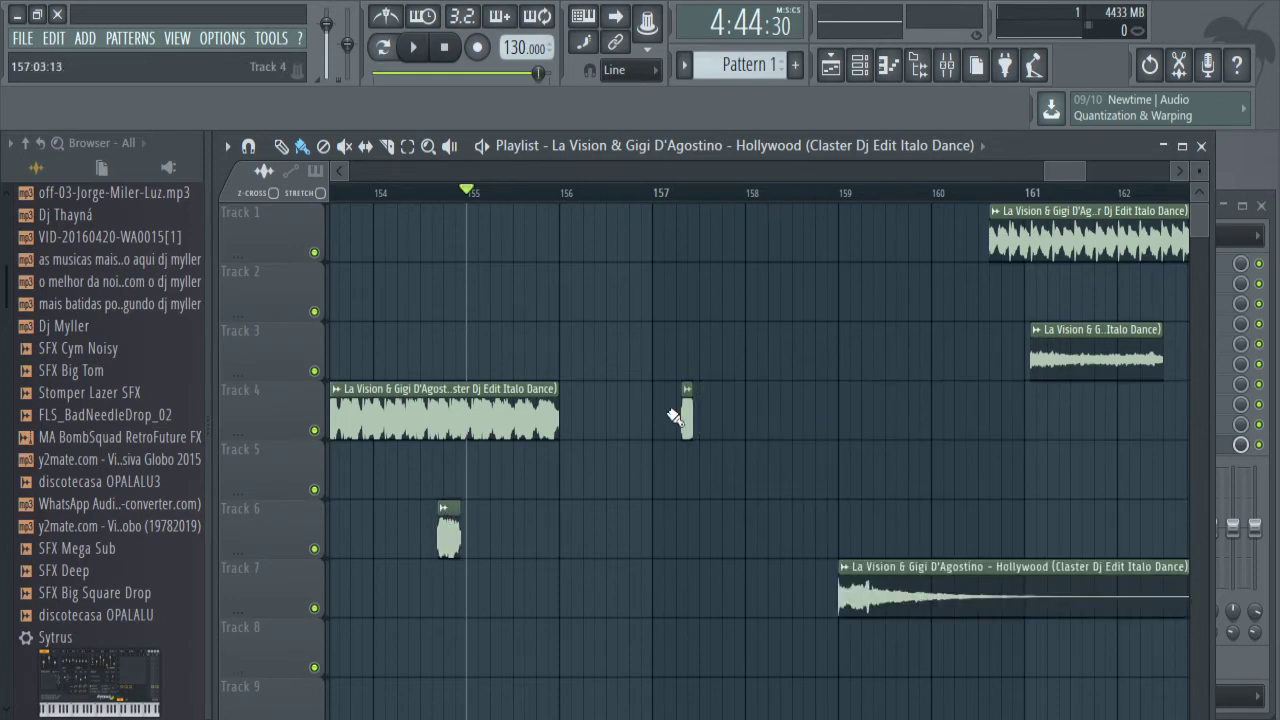
pyautogui.moveTo(685, 420); pyautogui.dragTo(1033, 500)
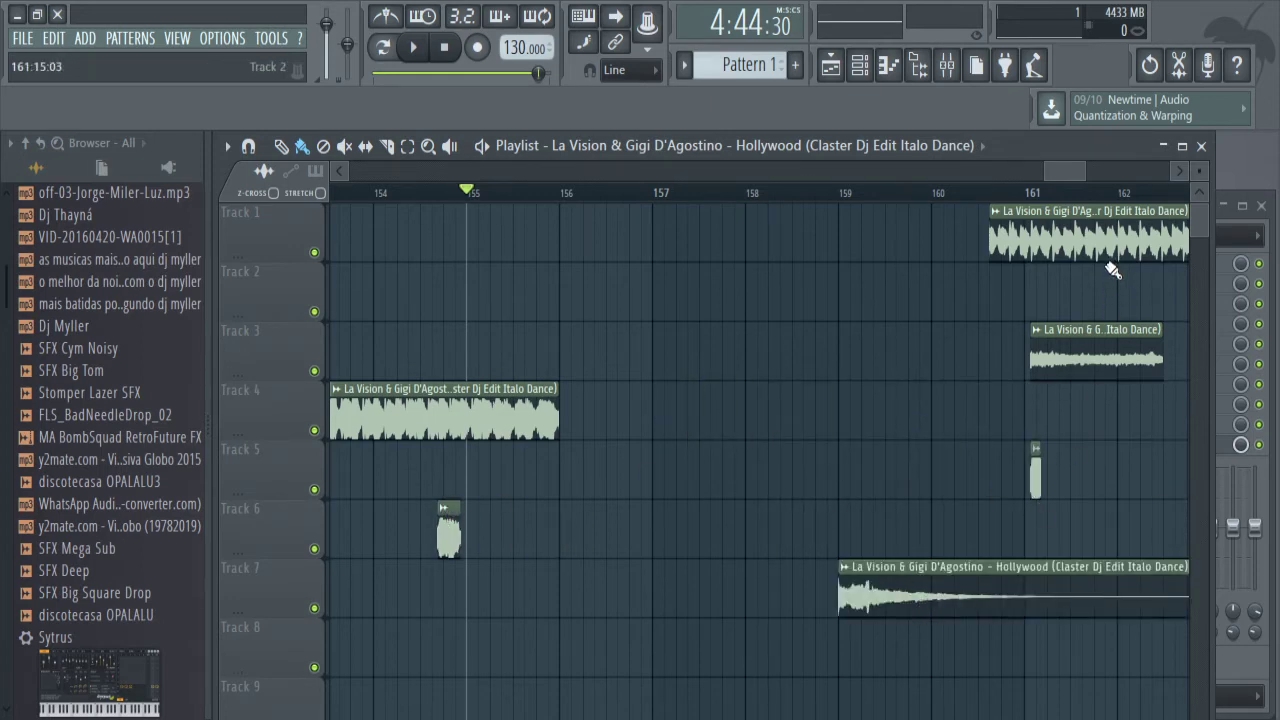
# Place the Track 1 clip directly after the Track 4 section at bar 156 and audition the join from bar 155.
pyautogui.moveTo(1106, 260); pyautogui.dragTo(669, 434)
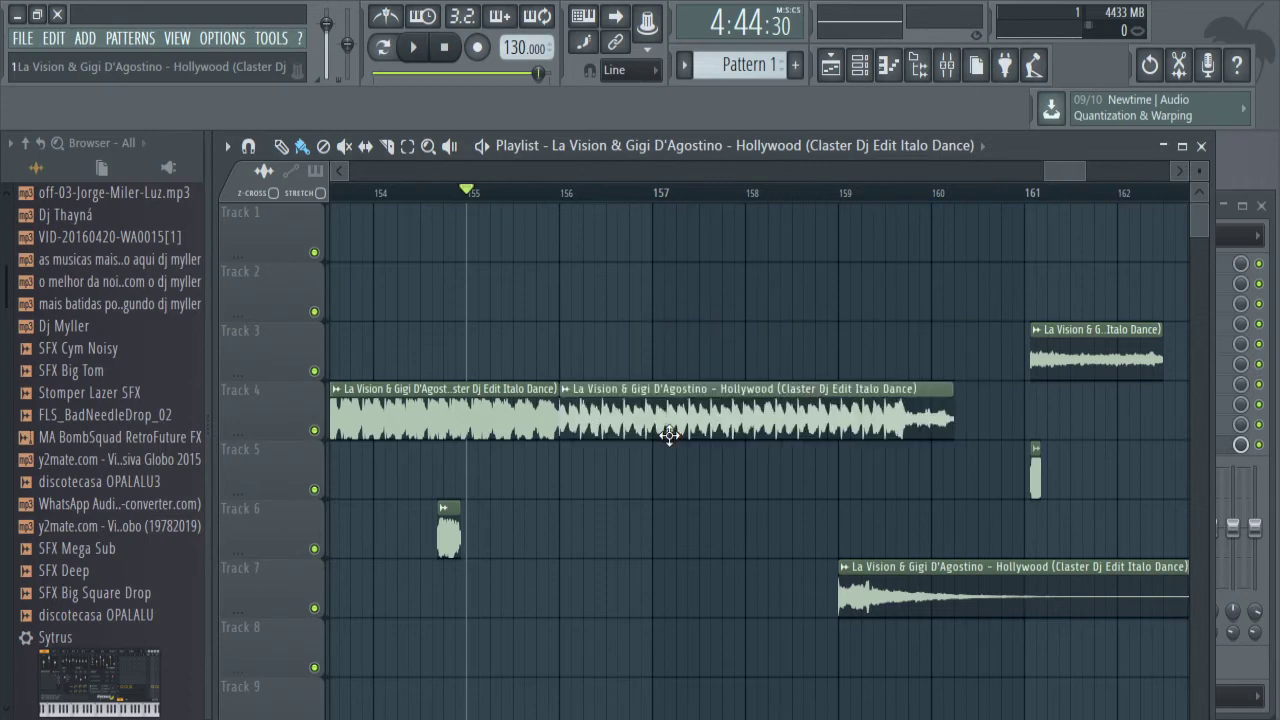
pyautogui.press('space')
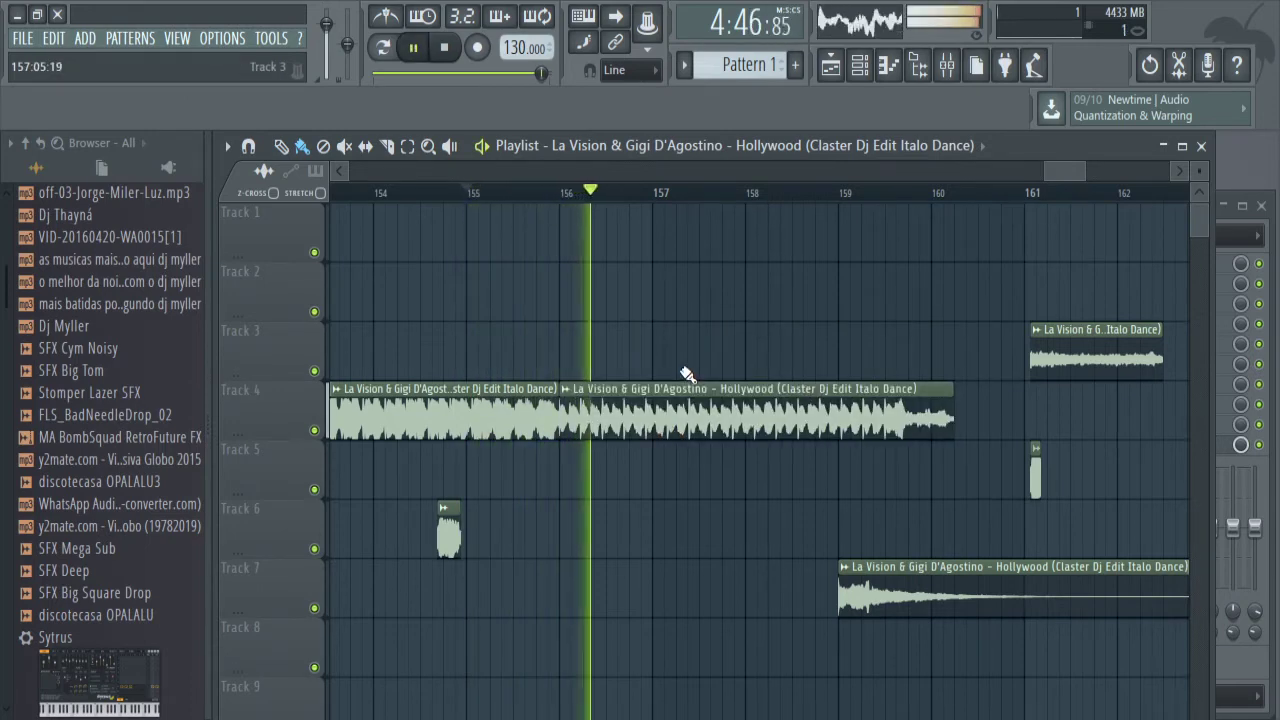
pyautogui.press('space')
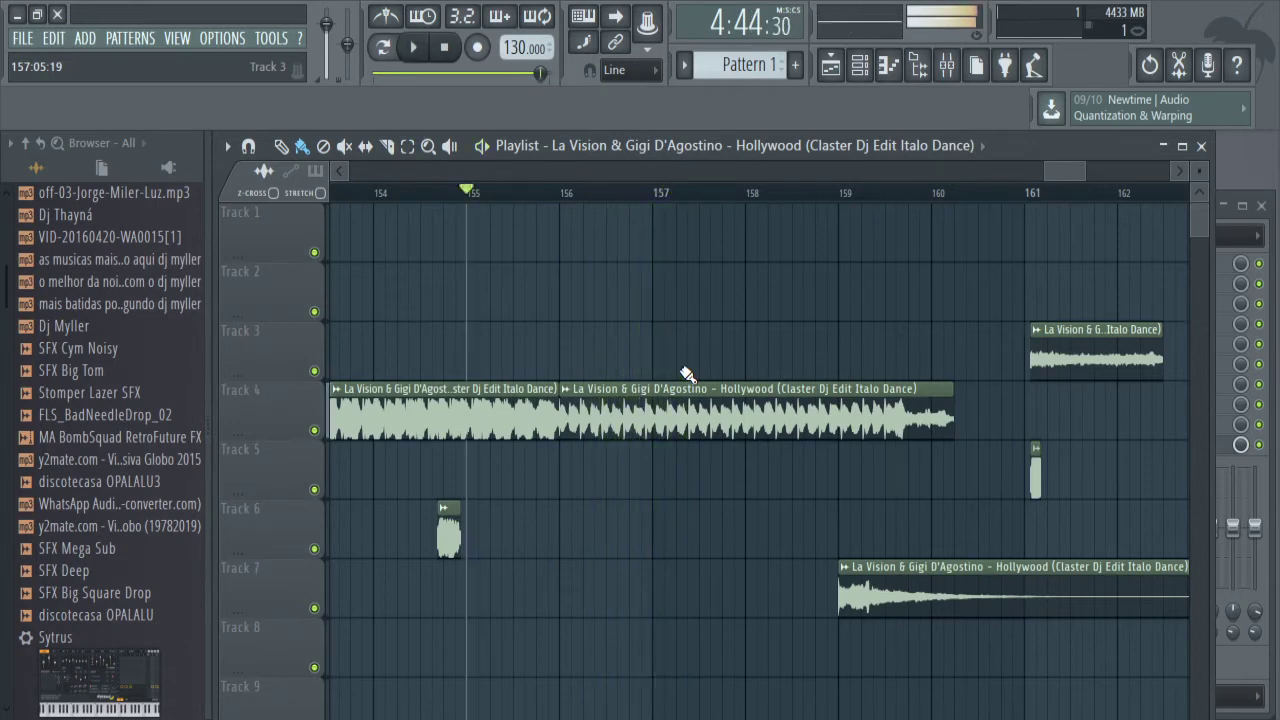
pyautogui.press('space')
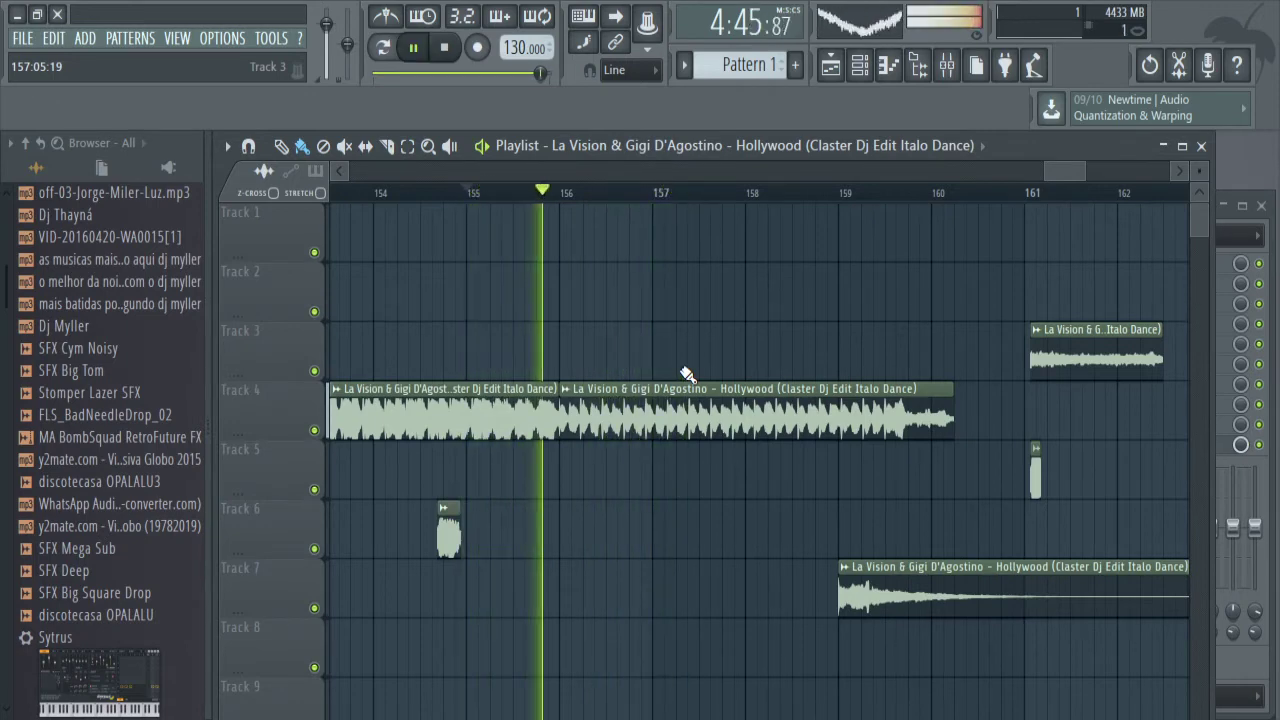
pyautogui.press('space')
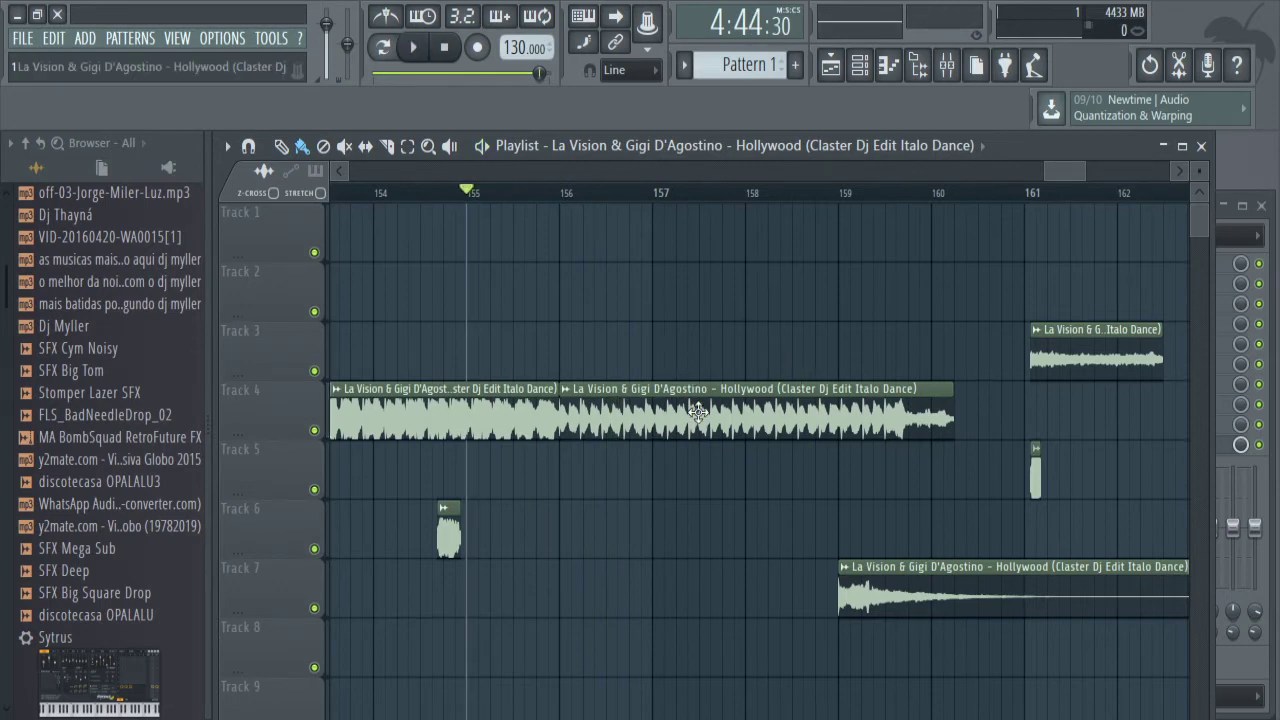
# Try a short gap by shifting the added Track 4 clip to about bar 156.25, and audition the transition.
pyautogui.moveTo(686, 420); pyautogui.dragTo(703, 440)
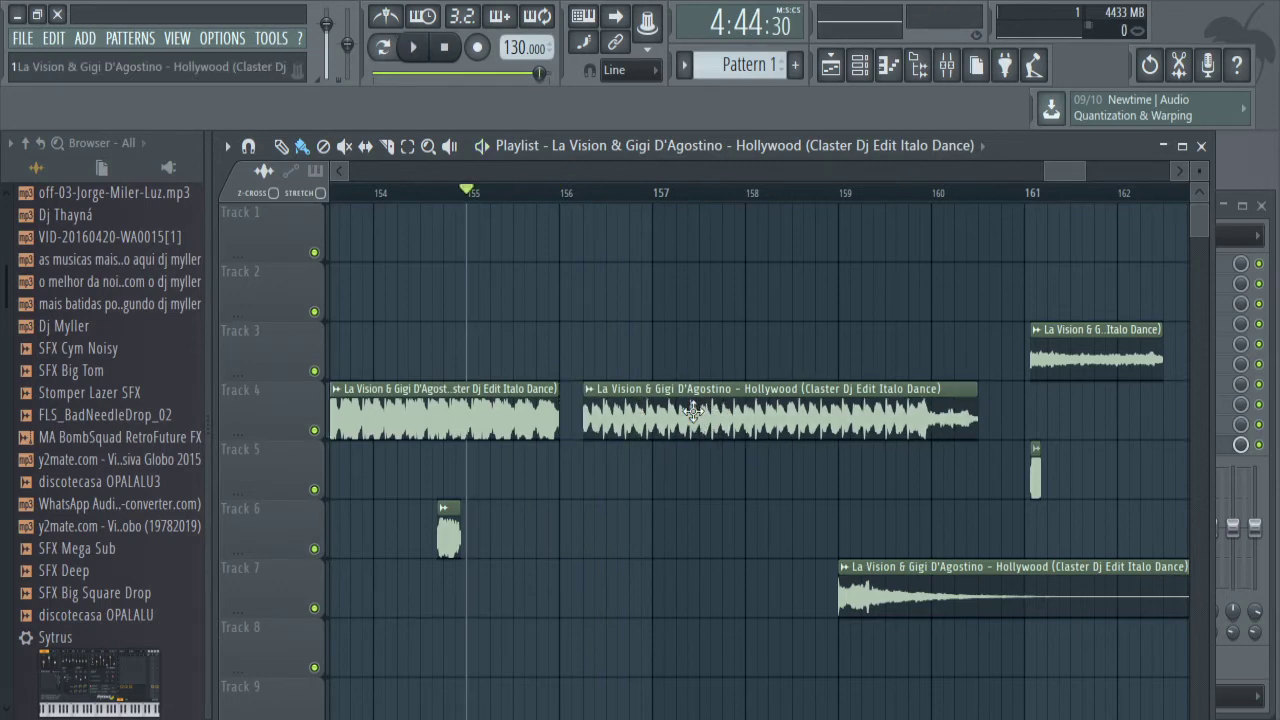
pyautogui.press('space')
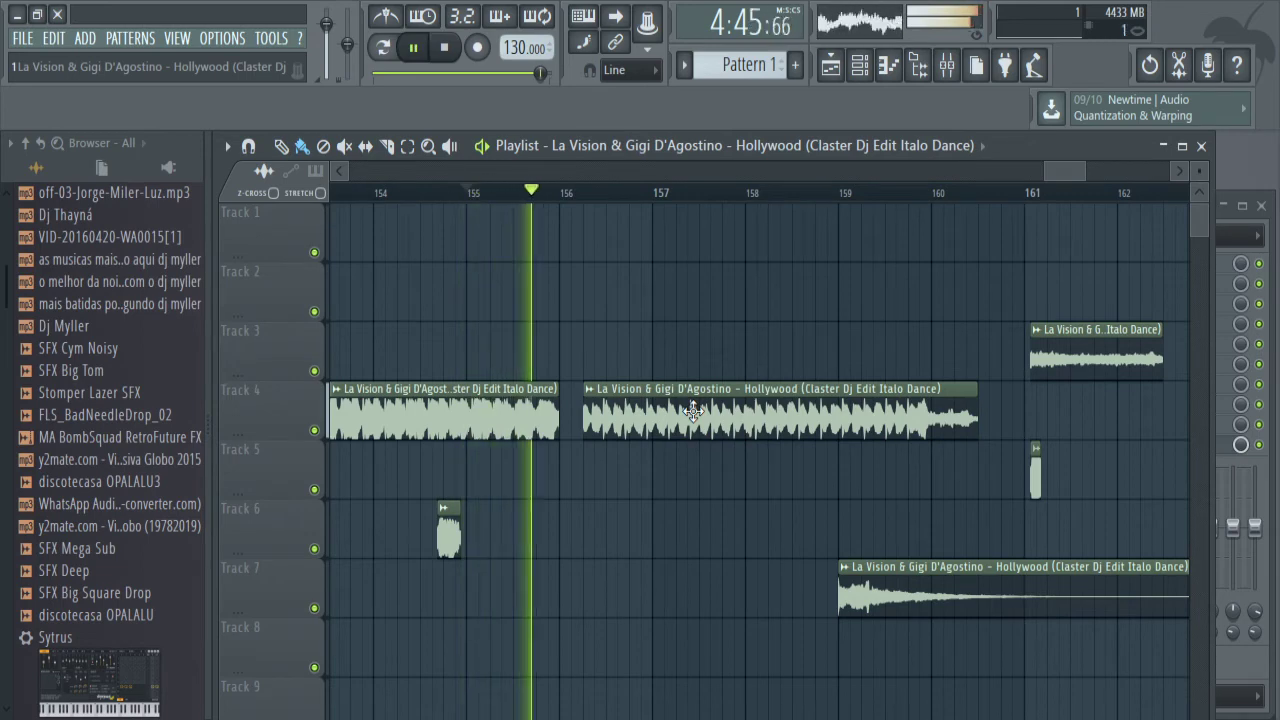
pyautogui.press('space')
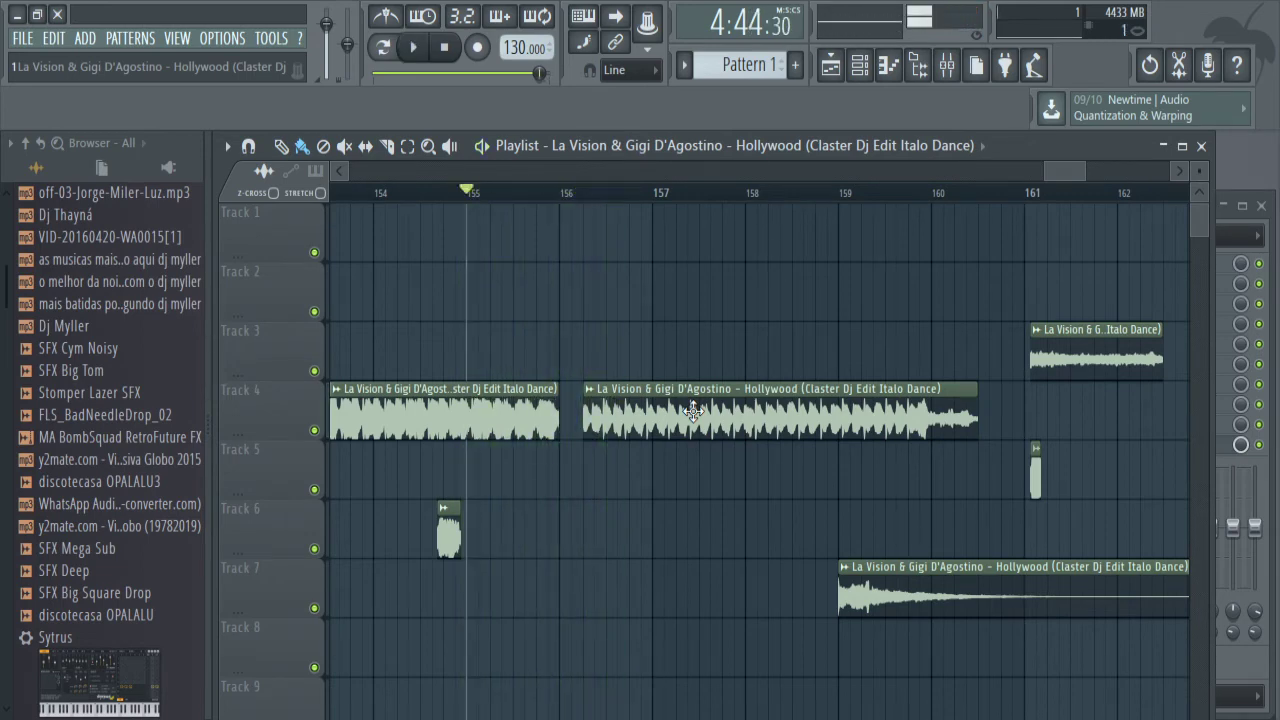
# Return the added Track 4 clip to bar 156 and audition the join from about bar 155.7.
pyautogui.click(390, 147)
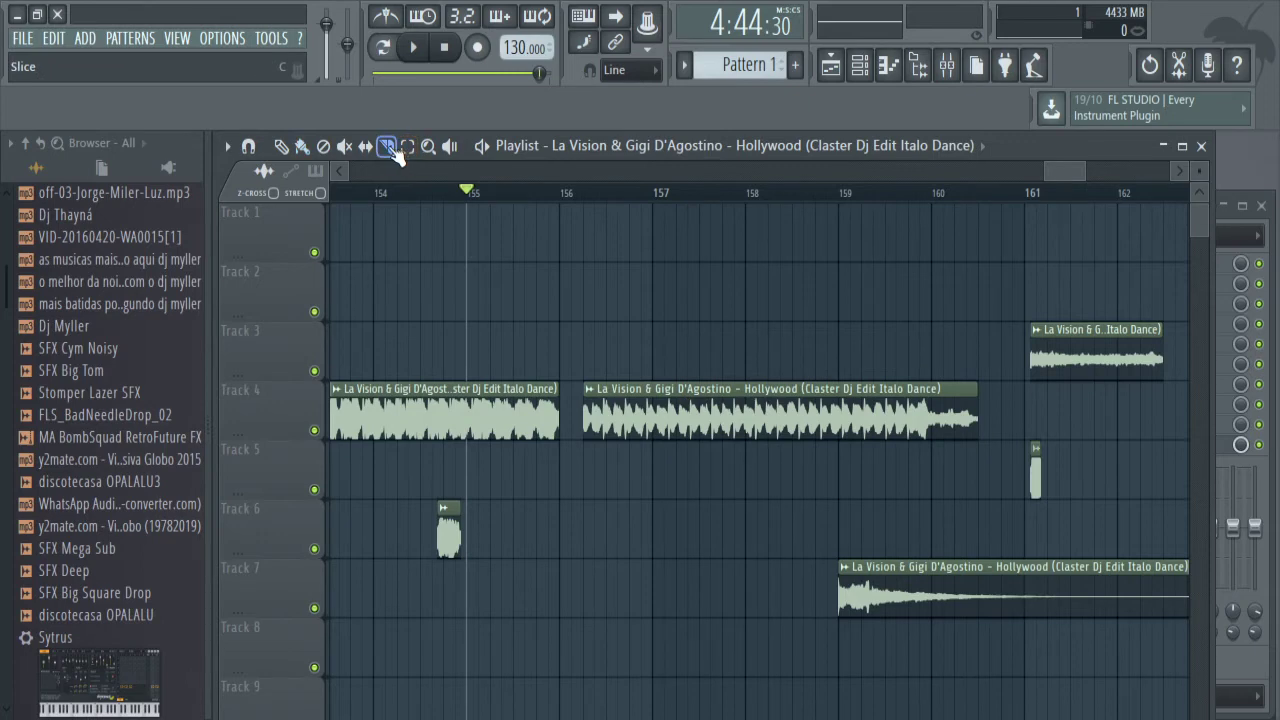
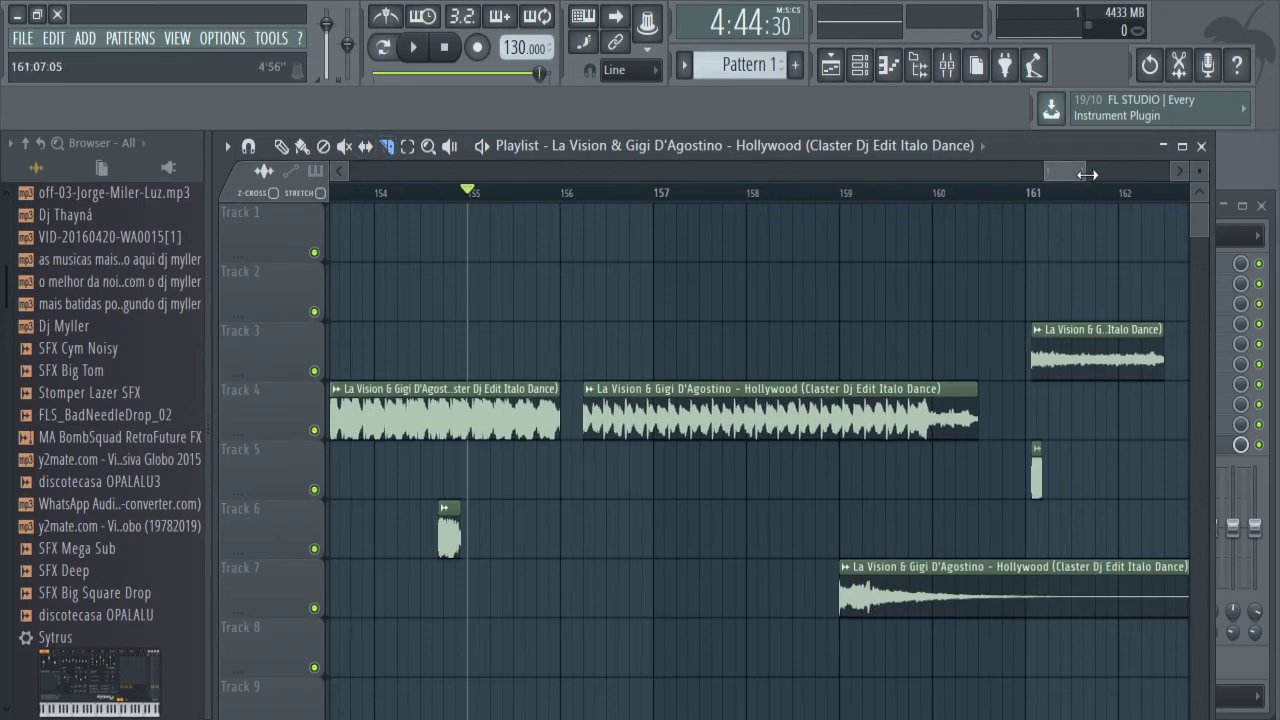
pyautogui.moveTo(1087, 175); pyautogui.dragTo(1061, 172)
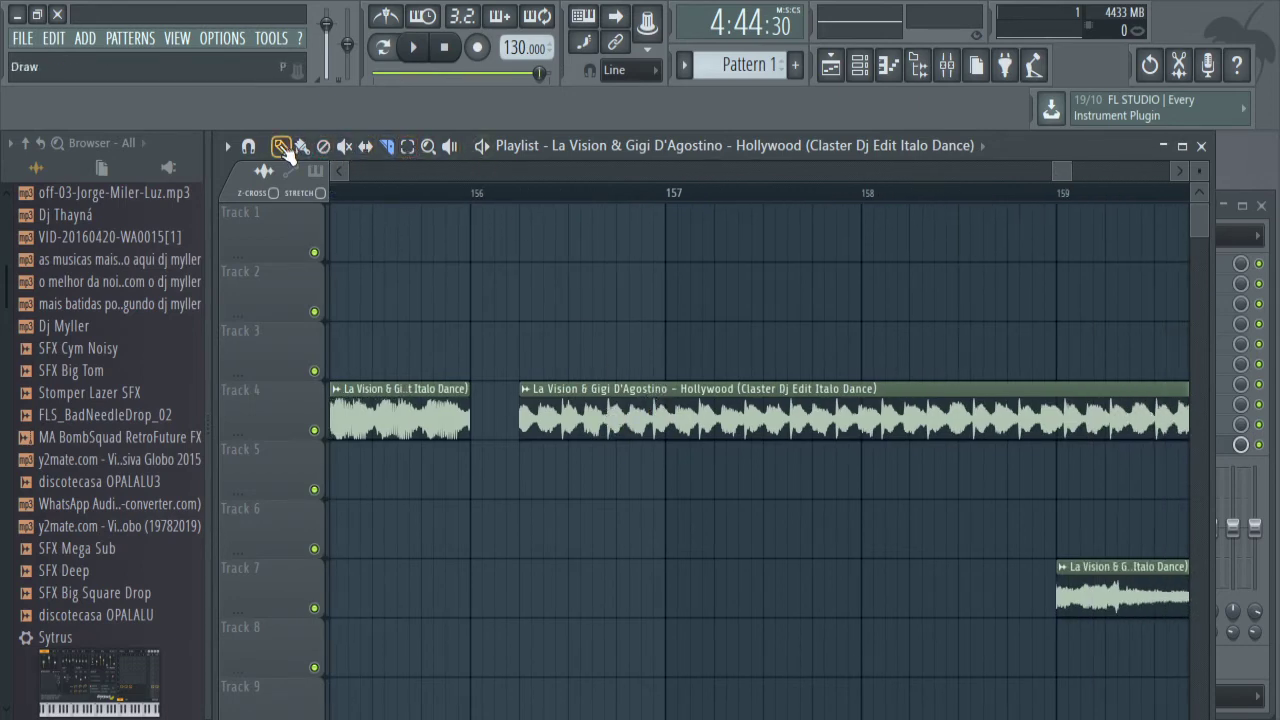
pyautogui.moveTo(594, 420); pyautogui.dragTo(545, 420)
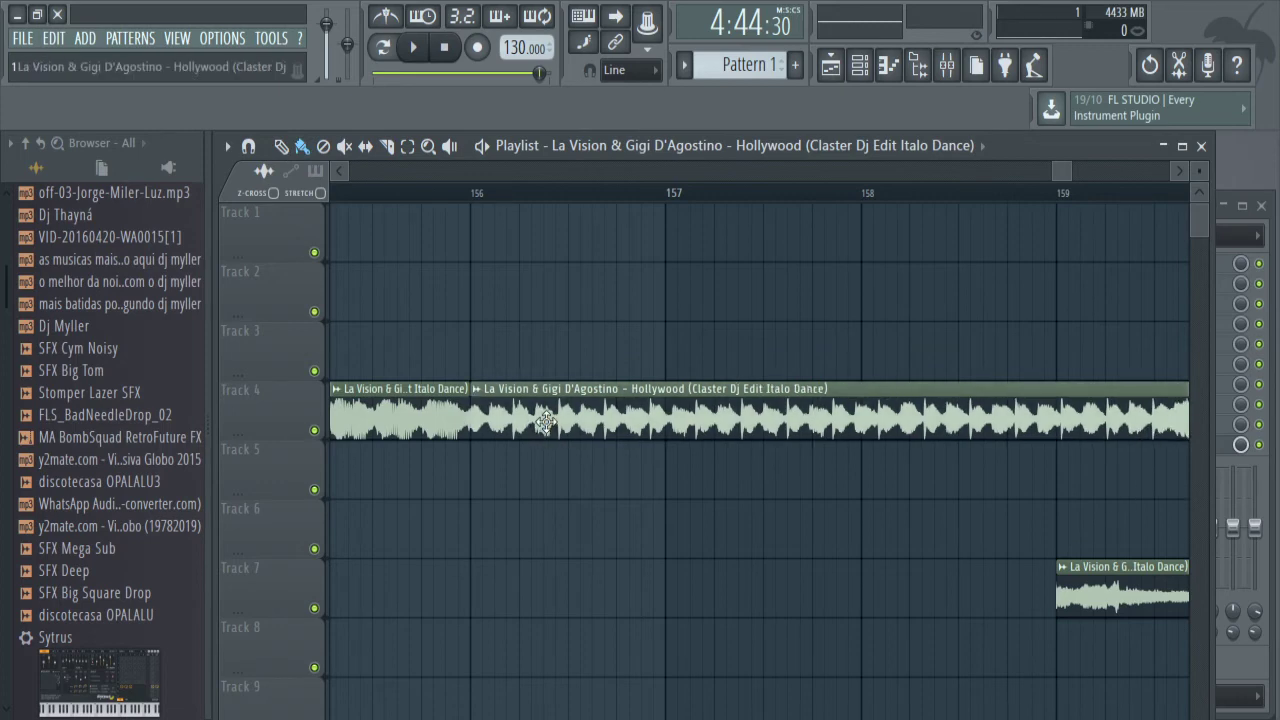
pyautogui.click(412, 194)
pyautogui.press('space')
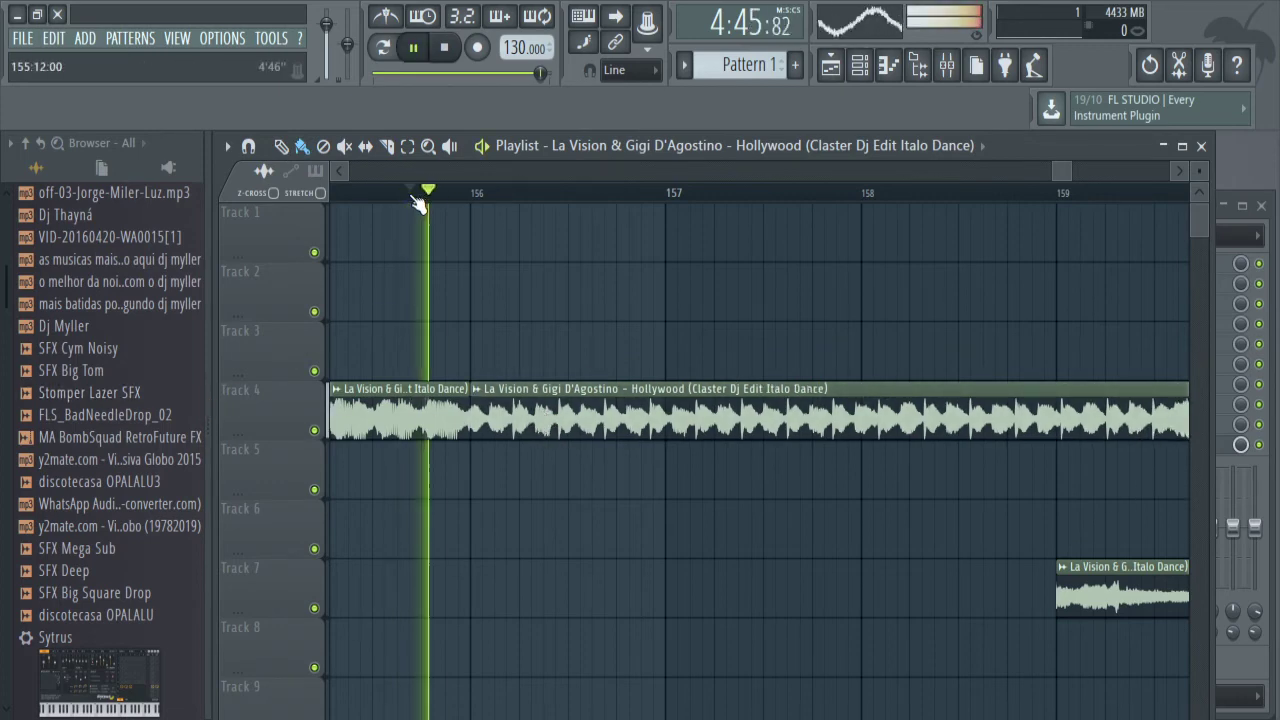
pyautogui.press('space')
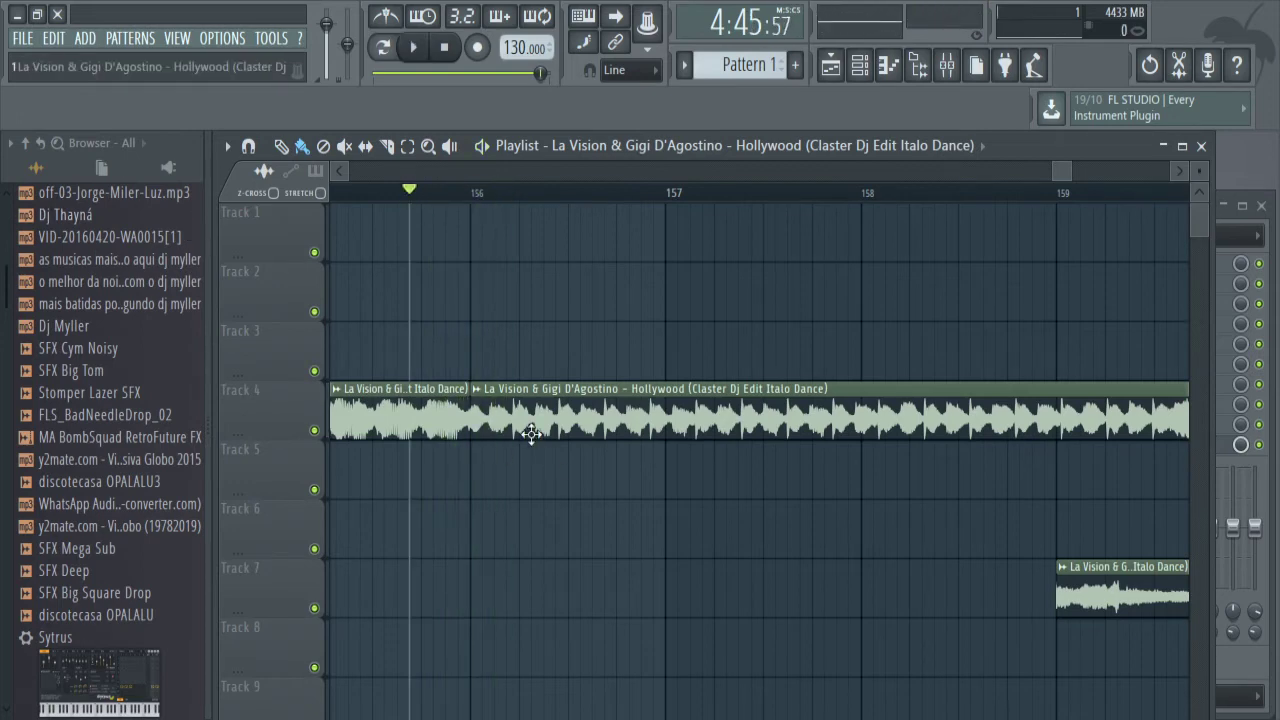
# Try overlapping the added clip slightly onto the preceding Track 4 section, audition it, and realign the clip to bar 156.
pyautogui.moveTo(508, 423); pyautogui.dragTo(505, 423)
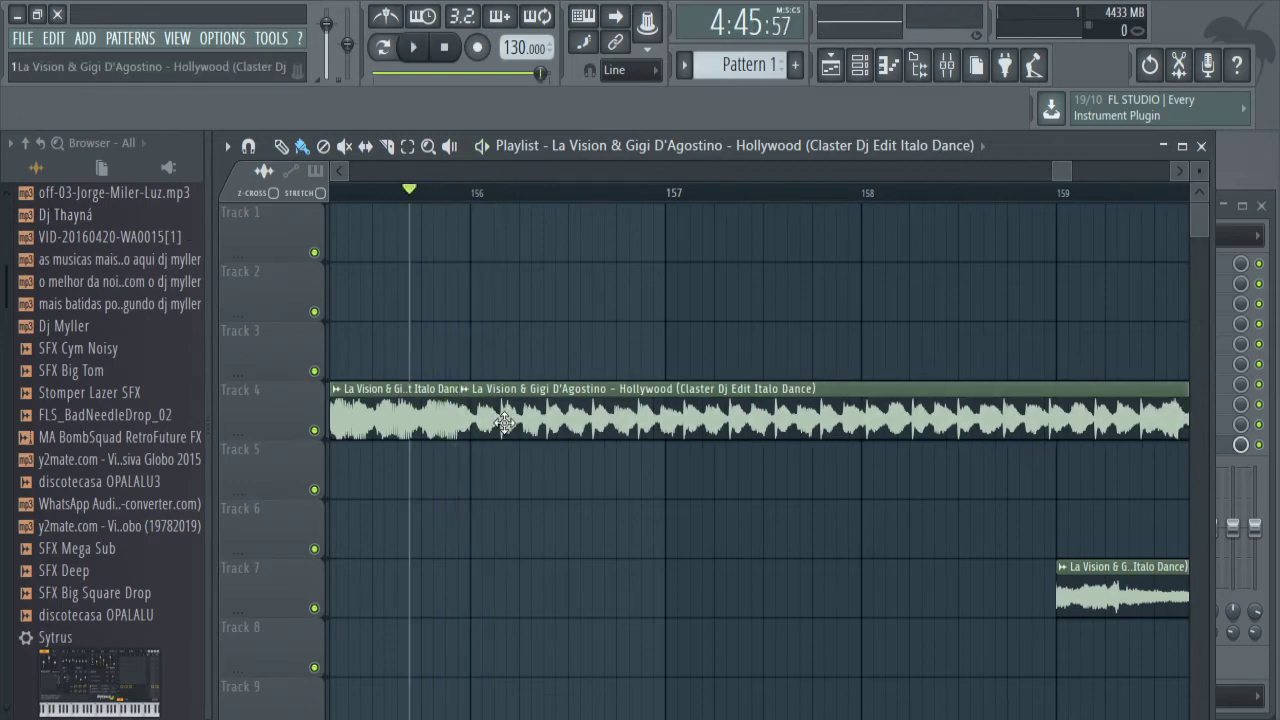
pyautogui.press('space')
pyautogui.moveTo(502, 422); pyautogui.dragTo(514, 422)
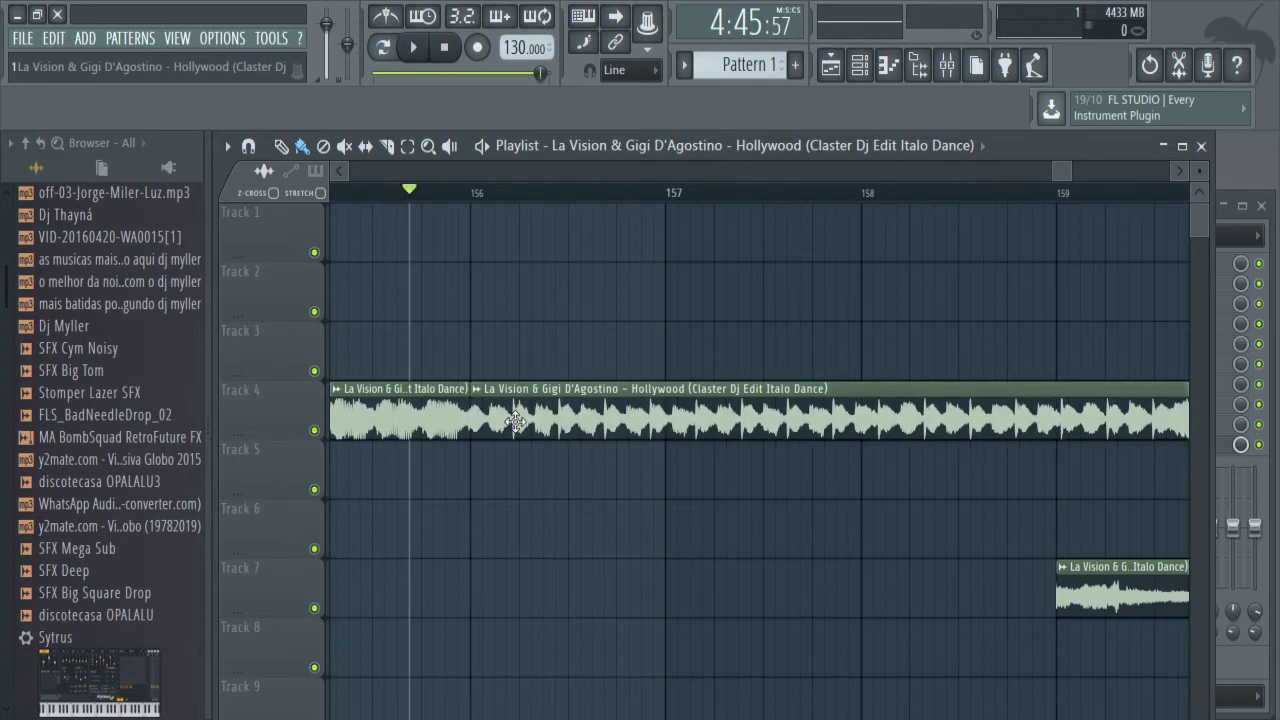
# Slice a thin sliver off the beginning of the added Track 4 clip, just after bar 156.
pyautogui.click(387, 146)
pyautogui.moveTo(482, 384); pyautogui.dragTo(491, 450)
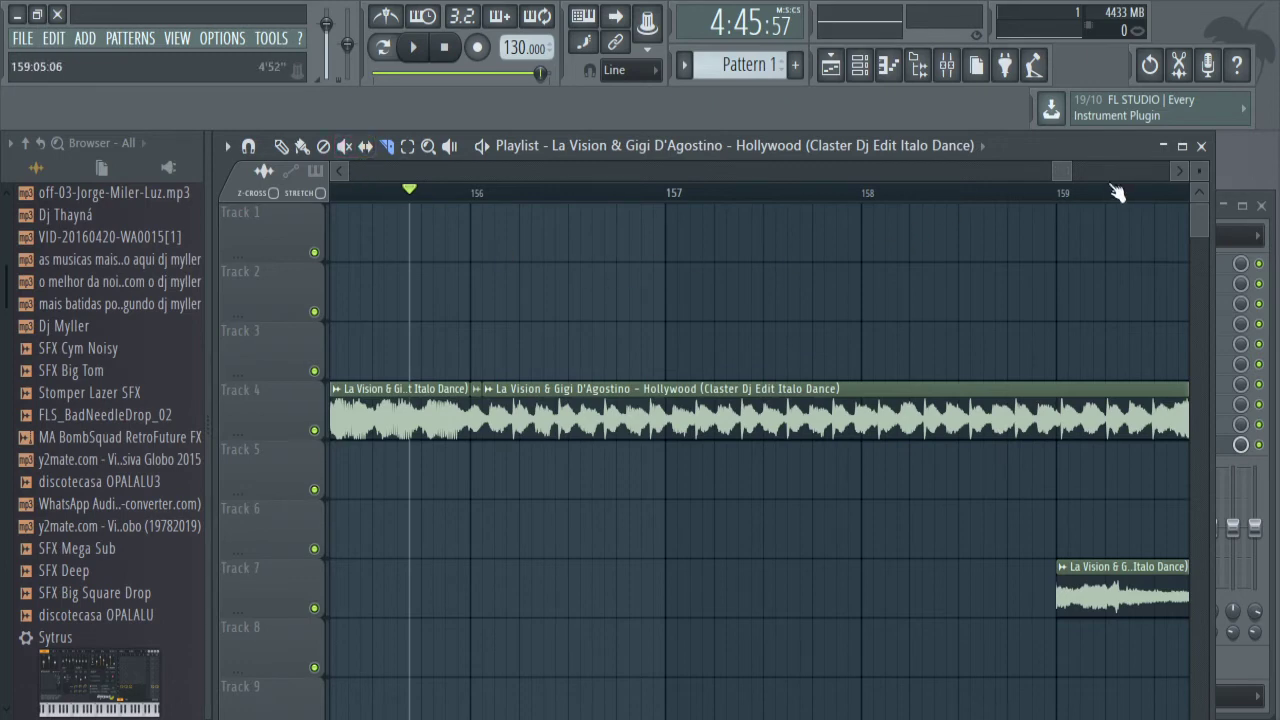
pyautogui.moveTo(1071, 170); pyautogui.dragTo(1066, 170)
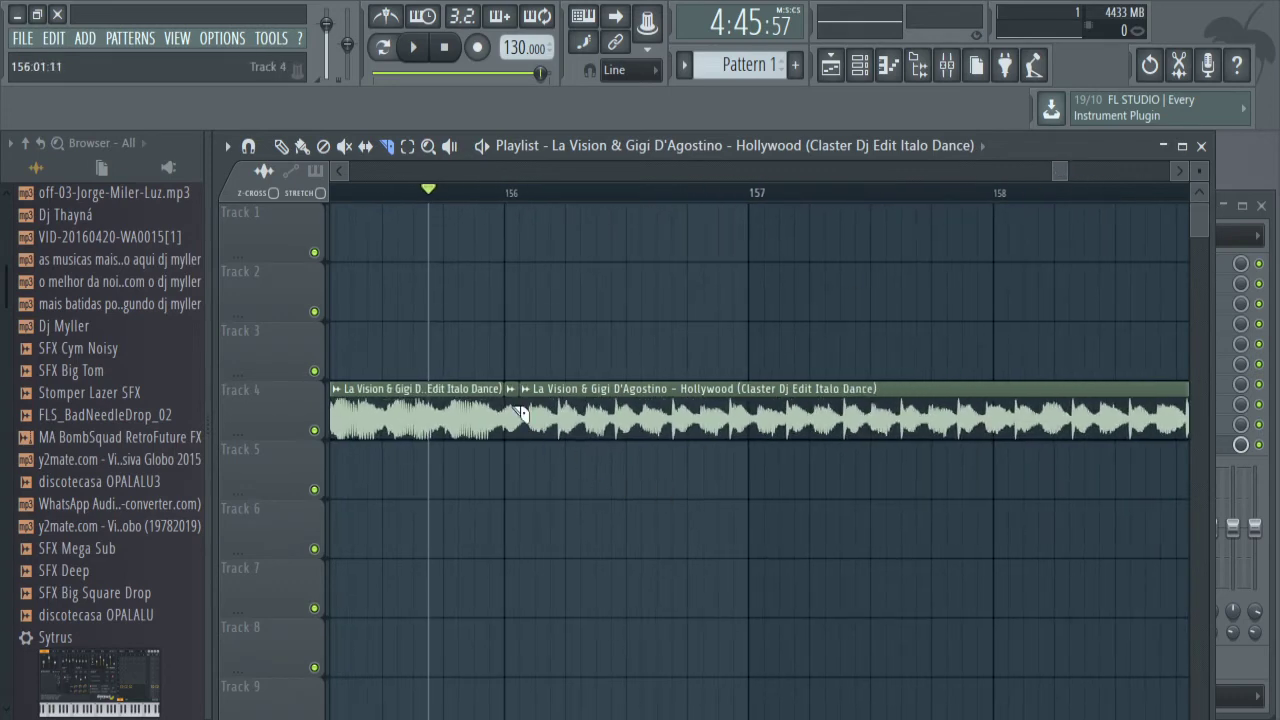
# Try the join without the sliver by moving it to Track 5, pulling the long clip to bar 156, and auditioning the transition.
pyautogui.click(302, 146)
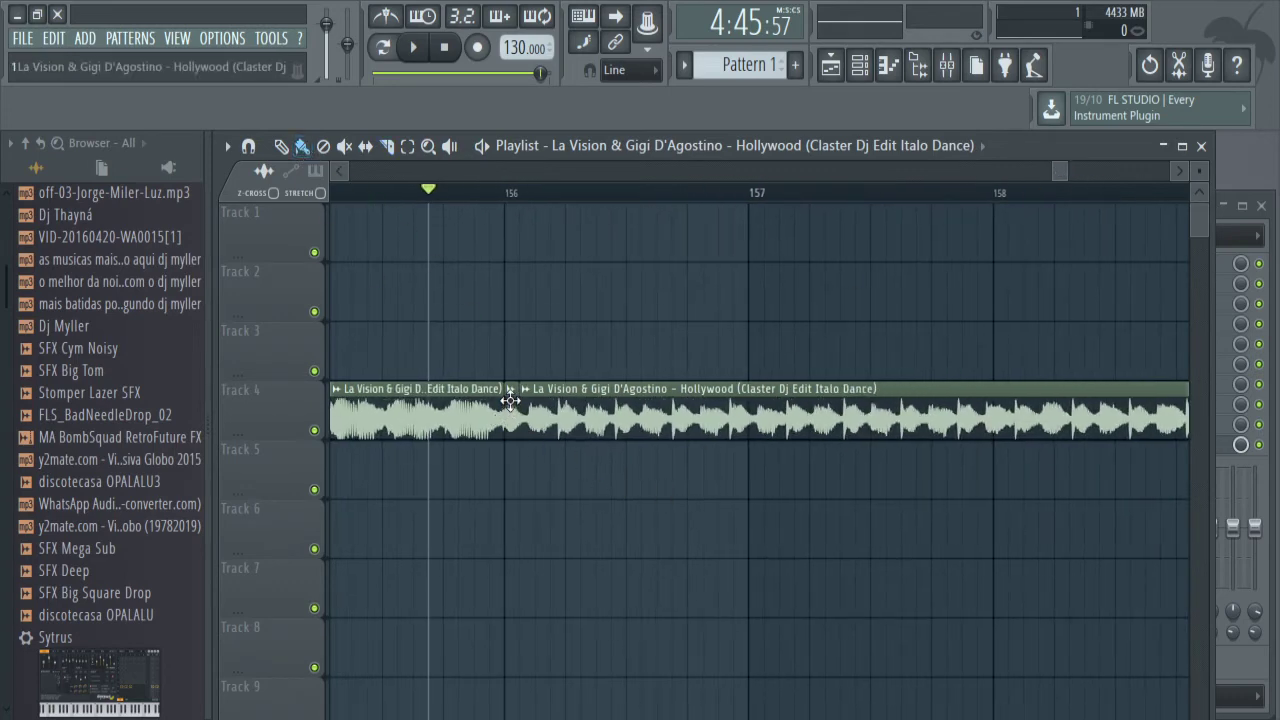
pyautogui.moveTo(512, 400); pyautogui.dragTo(401, 506)
pyautogui.moveTo(569, 410); pyautogui.dragTo(554, 407)
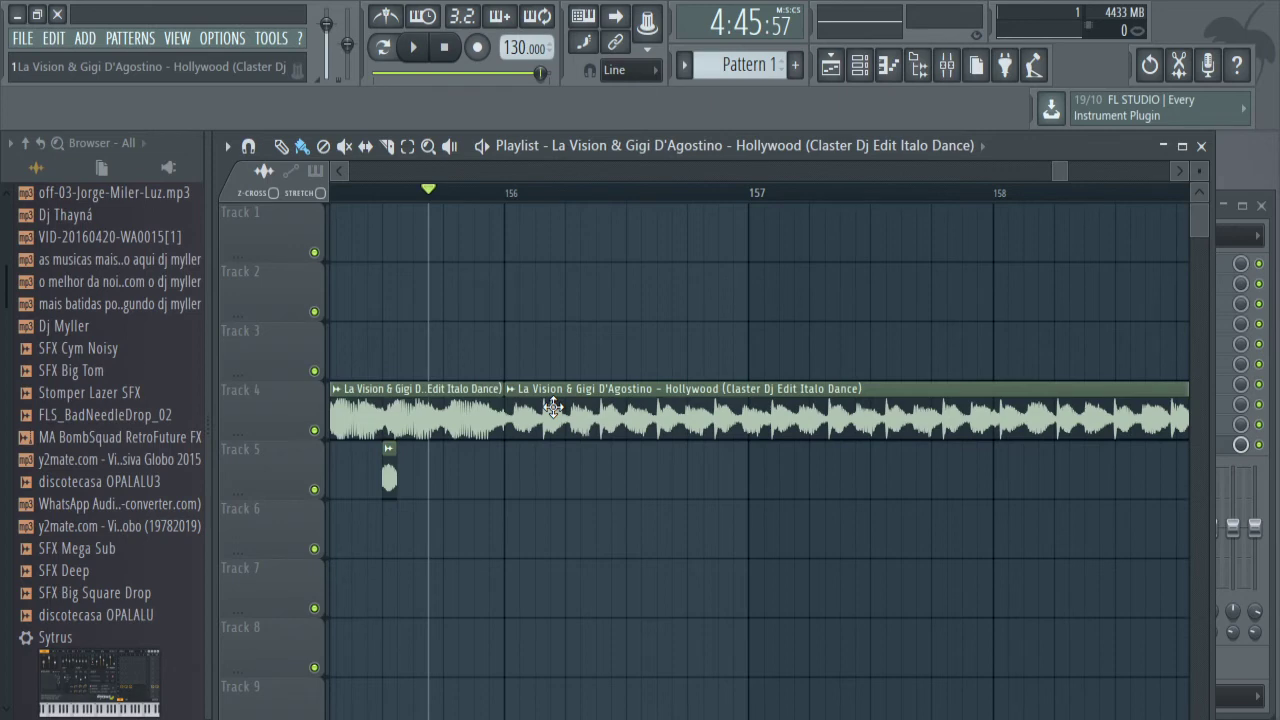
pyautogui.press('space')
pyautogui.press('space')
# Return the sliver to Track 4 at bar 156 with a small gap before the long clip, and audition the transition.
pyautogui.moveTo(541, 410); pyautogui.dragTo(566, 417)
pyautogui.moveTo(388, 474); pyautogui.dragTo(515, 416)
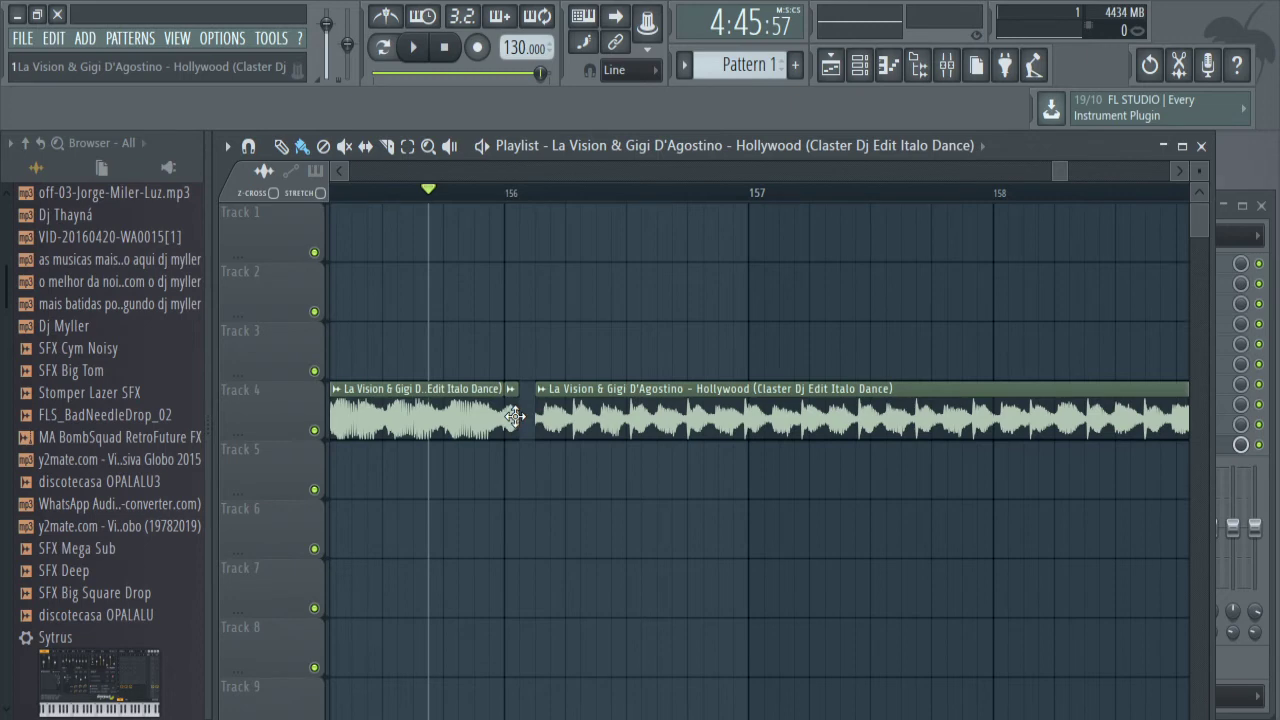
pyautogui.press('space')
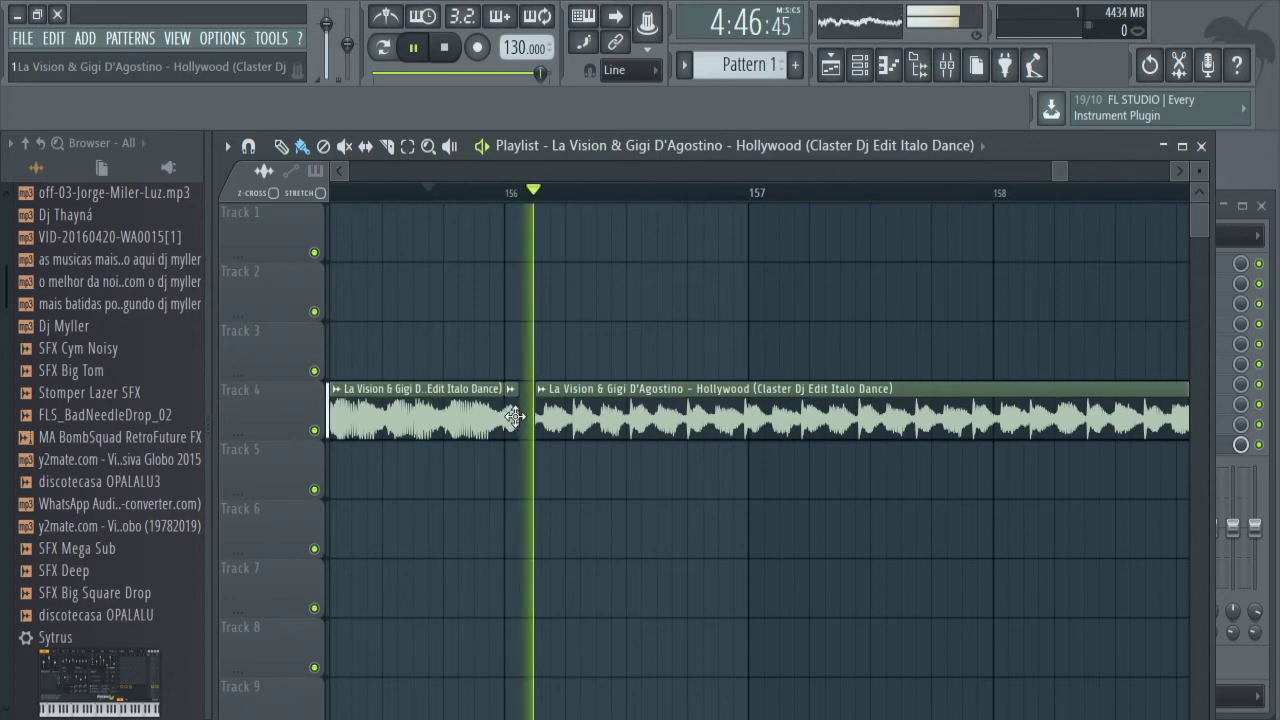
pyautogui.press('space')
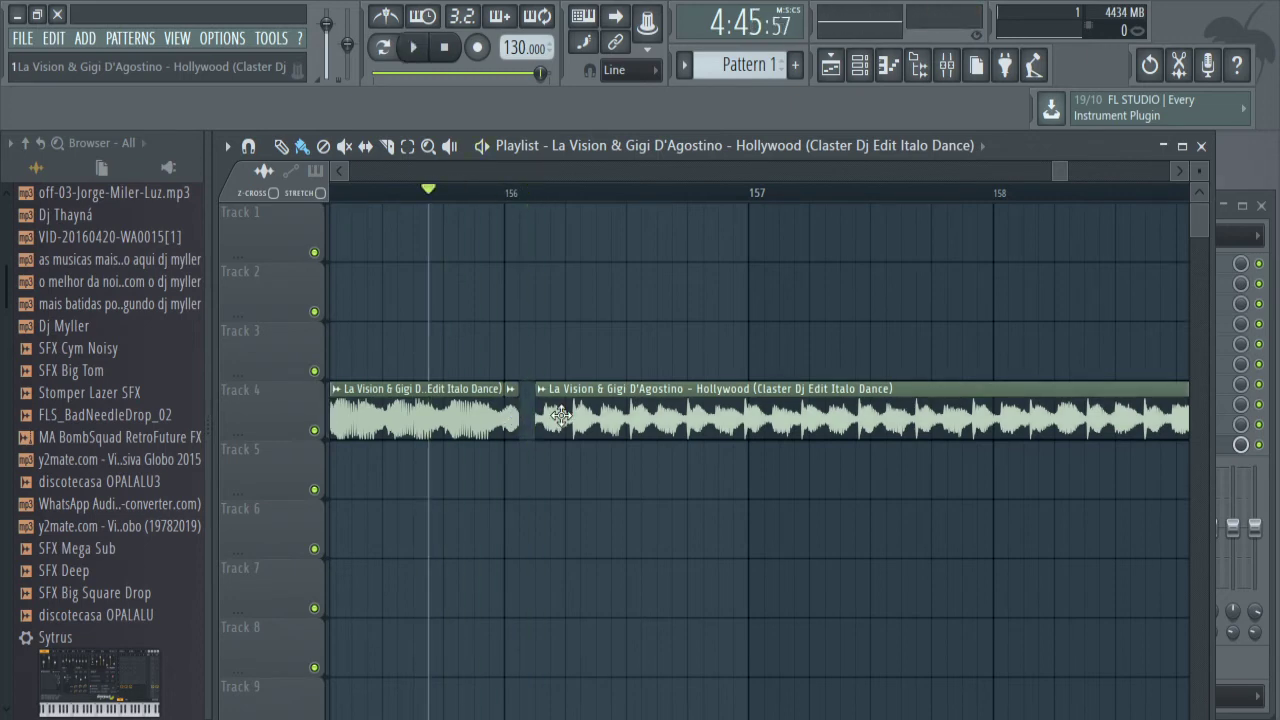
# Close the gap between the sliver and the long Track 4 clip, and audition the join from about bars 155.7 and 155.3.
pyautogui.moveTo(562, 416); pyautogui.dragTo(547, 418)
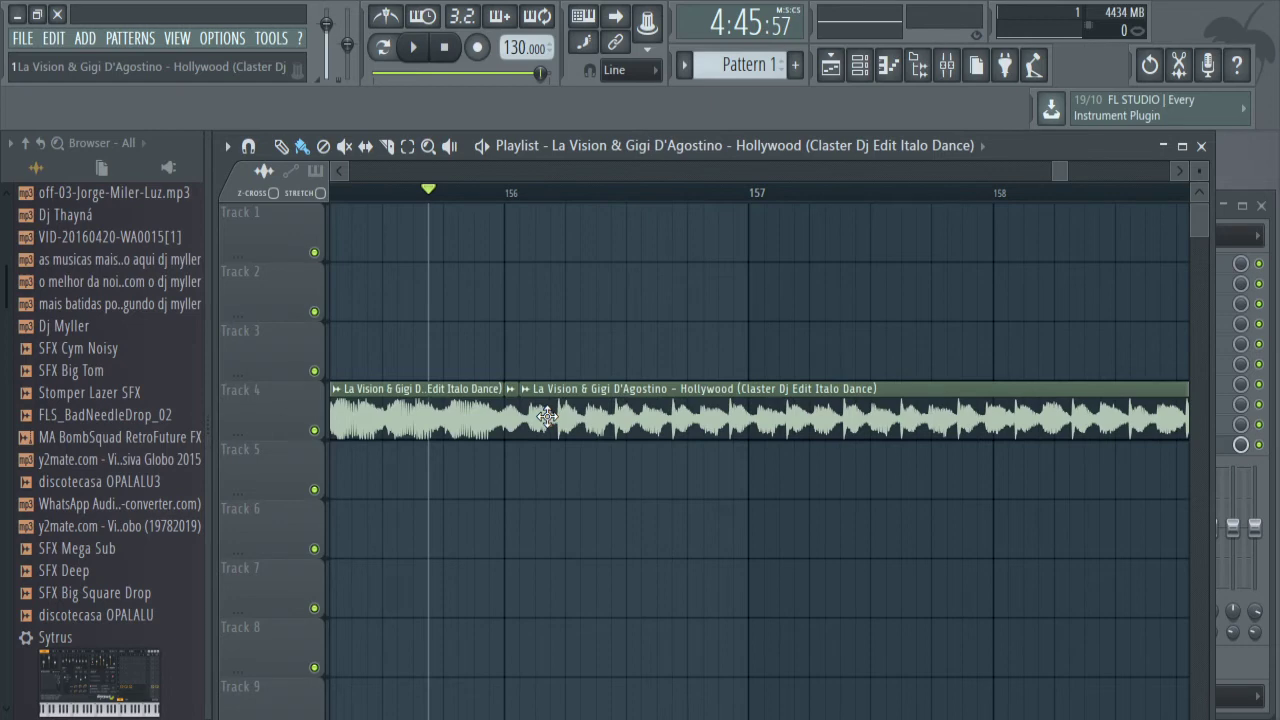
pyautogui.press('space')
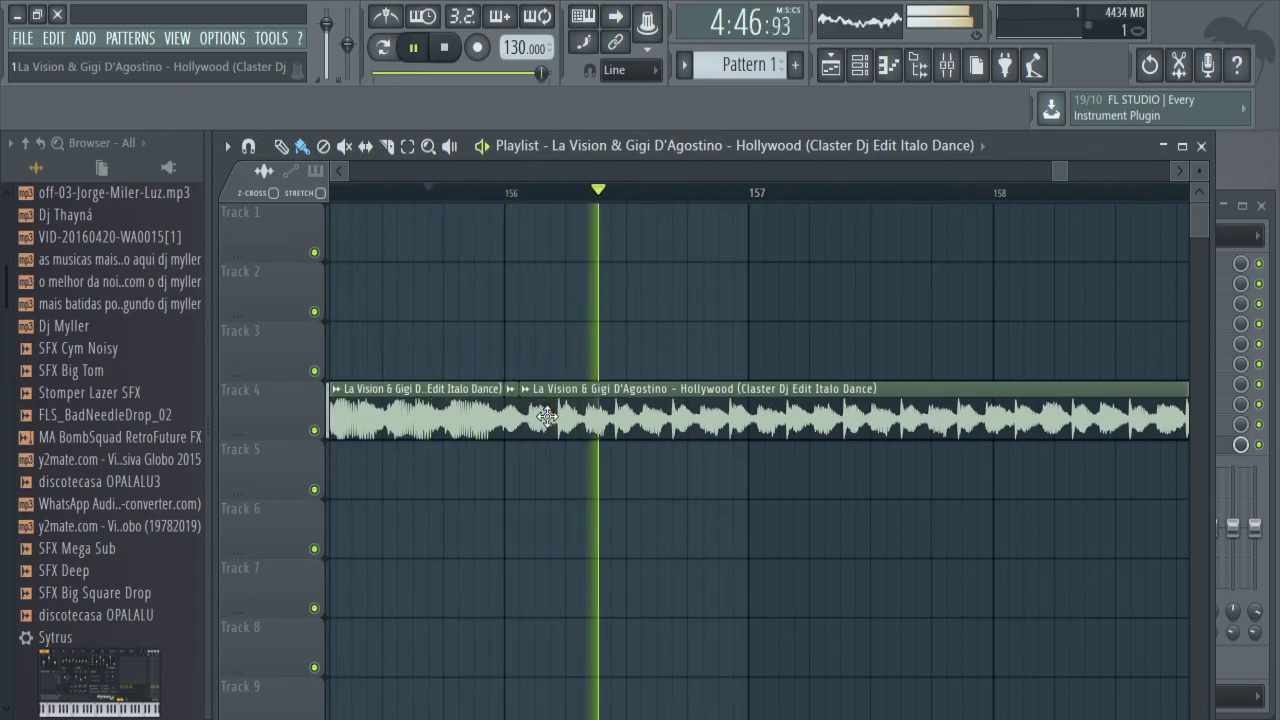
pyautogui.press('space')
pyautogui.press('space')
pyautogui.press('space')
pyautogui.press('space')
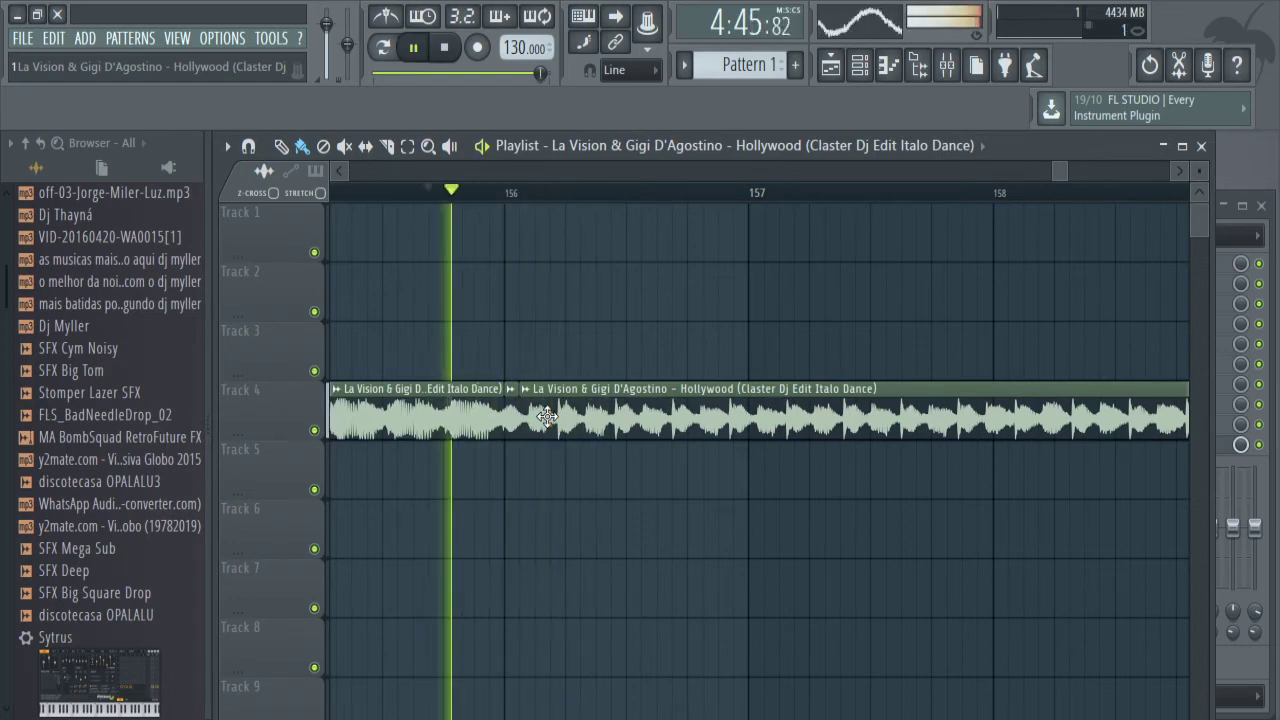
pyautogui.press('space')
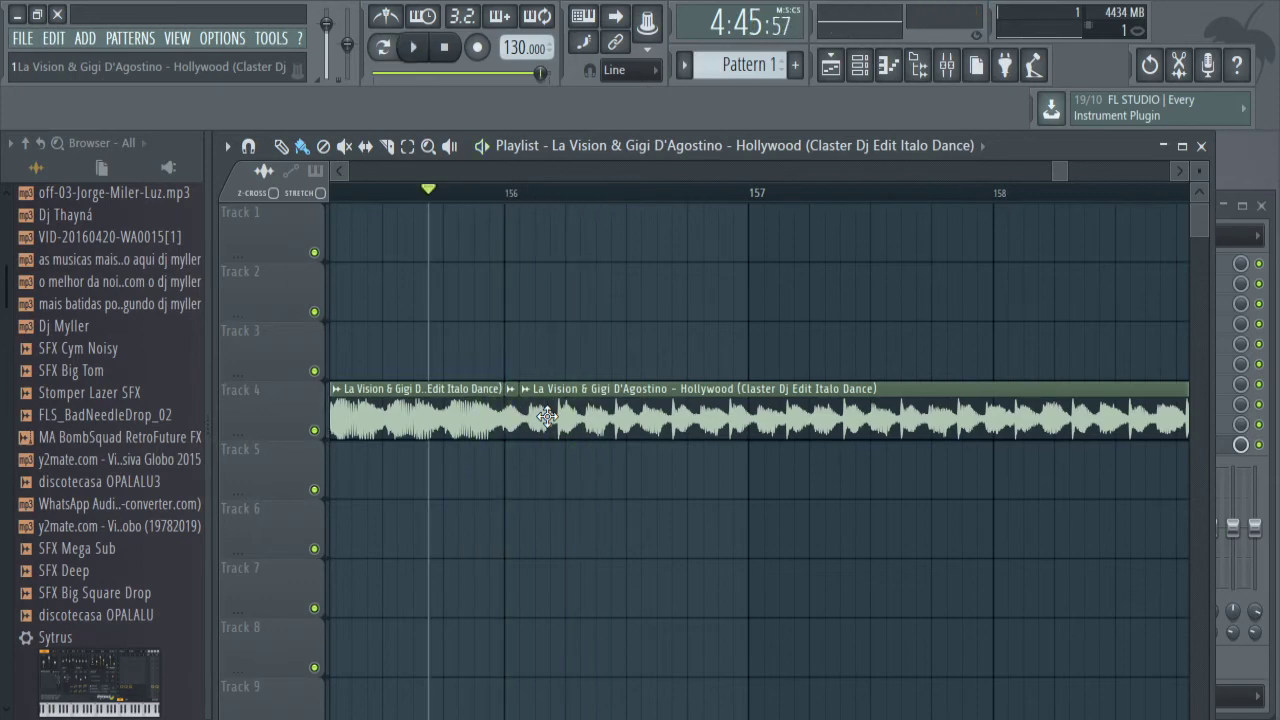
pyautogui.click(339, 194)
pyautogui.press('space')
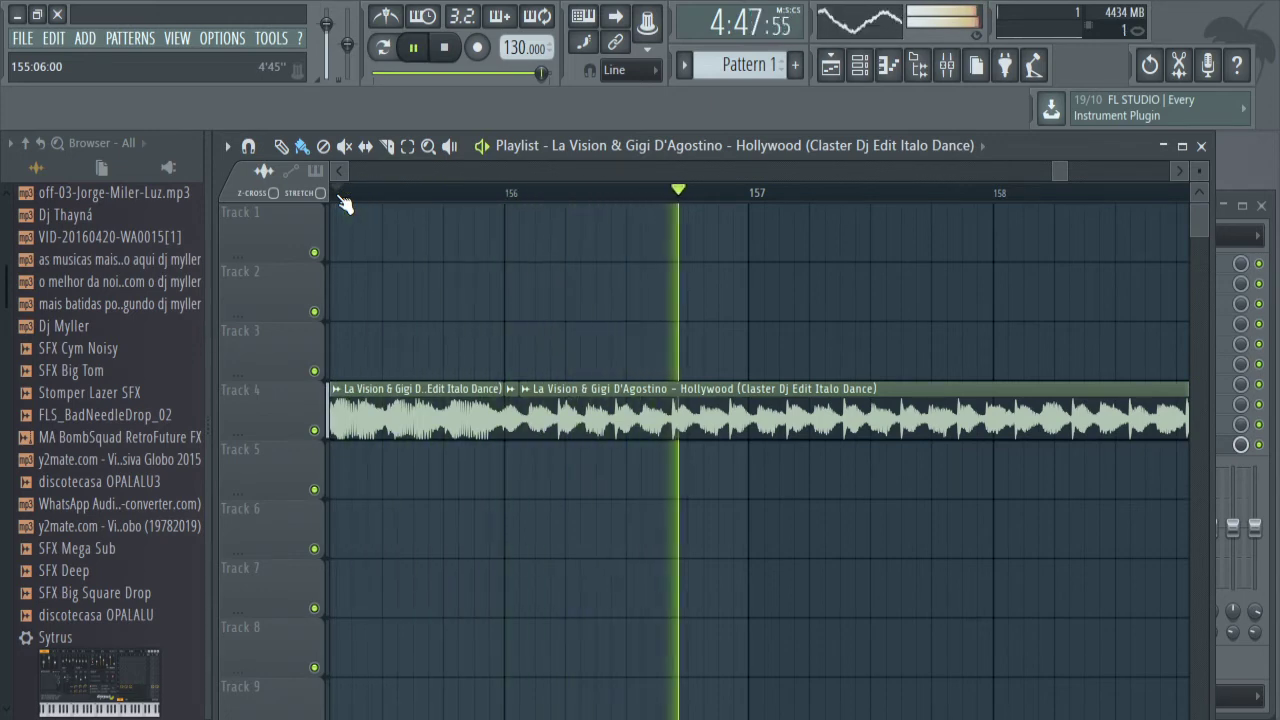
# Move the short Track 6 clip to about bar 159.2 and the fading Track 7 clip to Track 5 at about bar 163.2.
pyautogui.press('space')
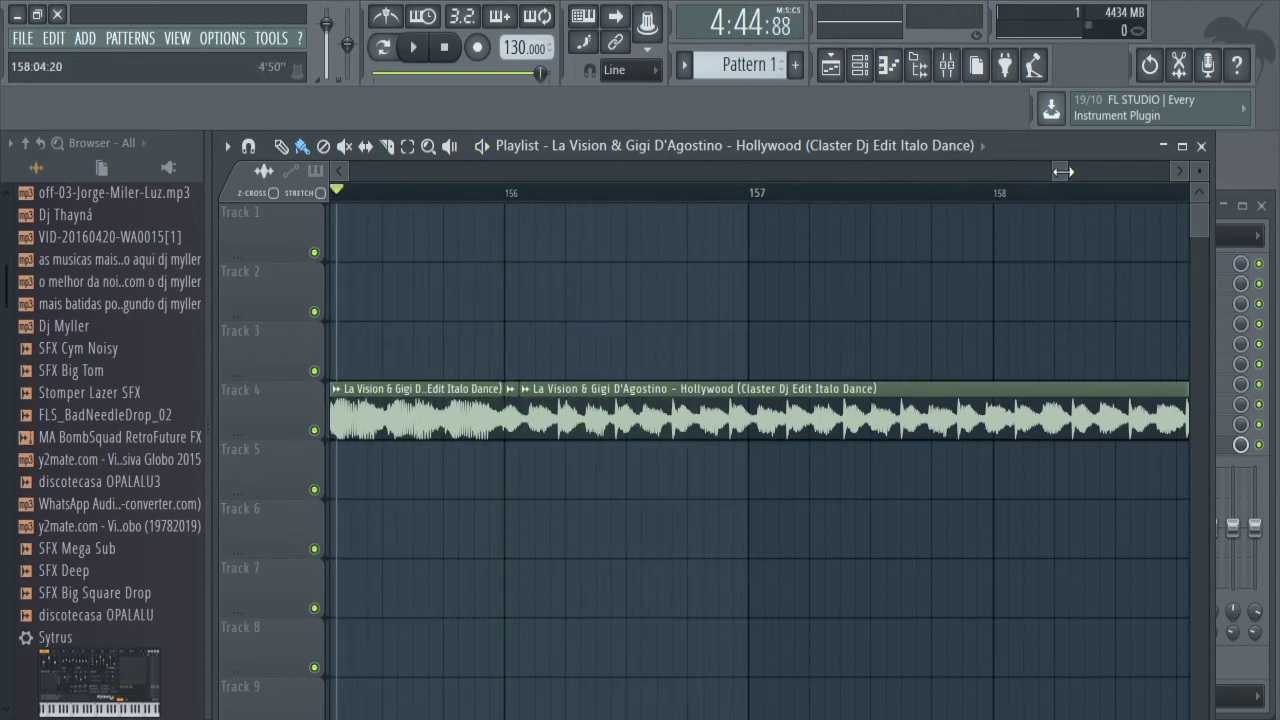
pyautogui.moveTo(1066, 171); pyautogui.dragTo(1075, 195)
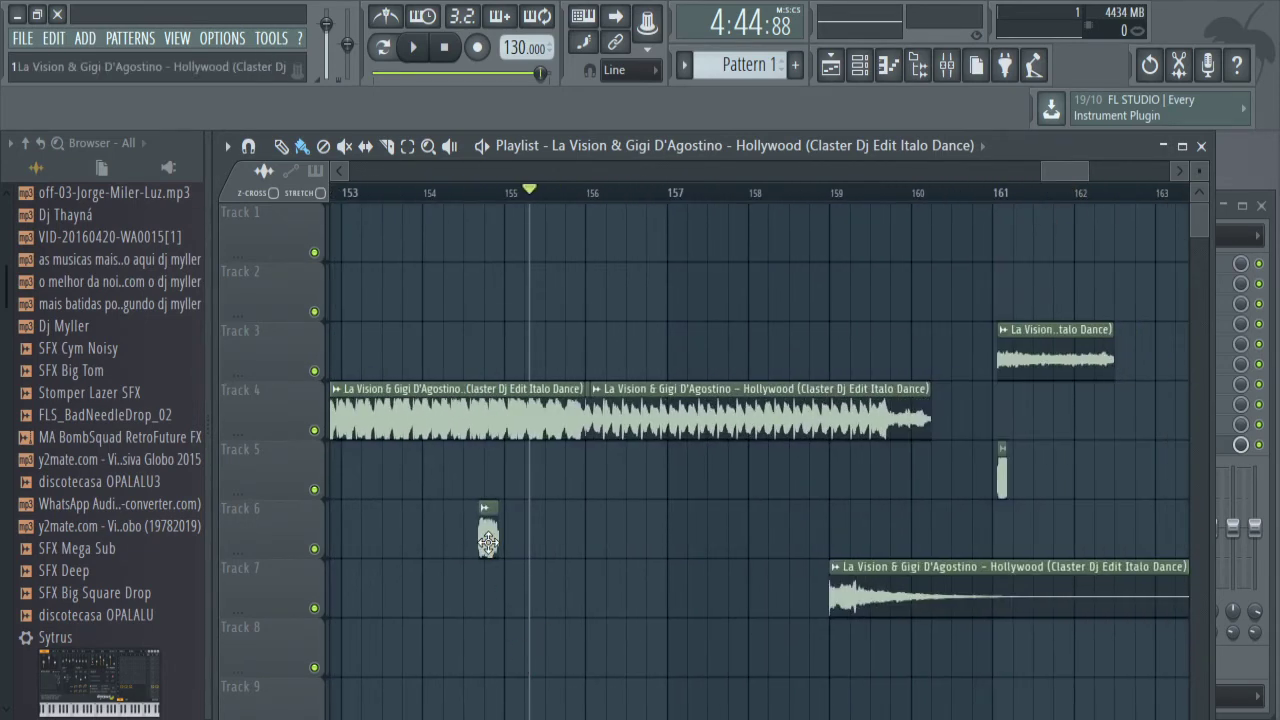
pyautogui.moveTo(488, 542); pyautogui.dragTo(712, 542)
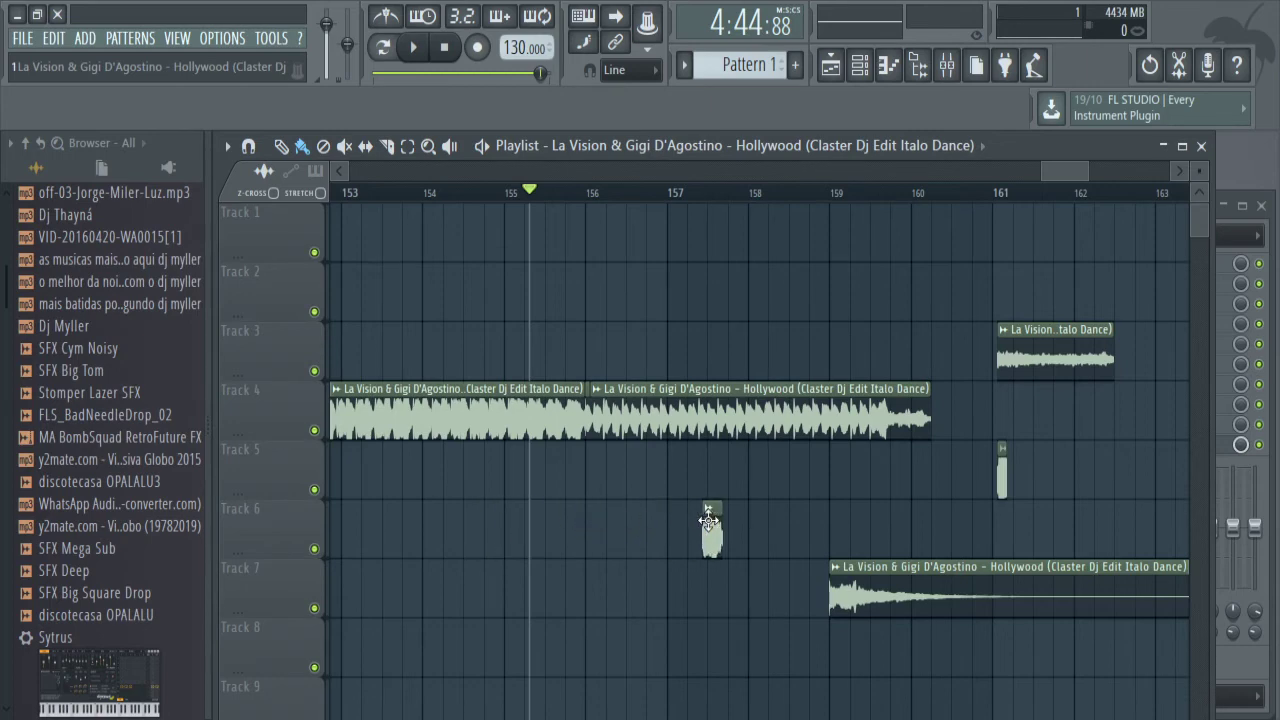
pyautogui.moveTo(867, 614); pyautogui.dragTo(831, 458)
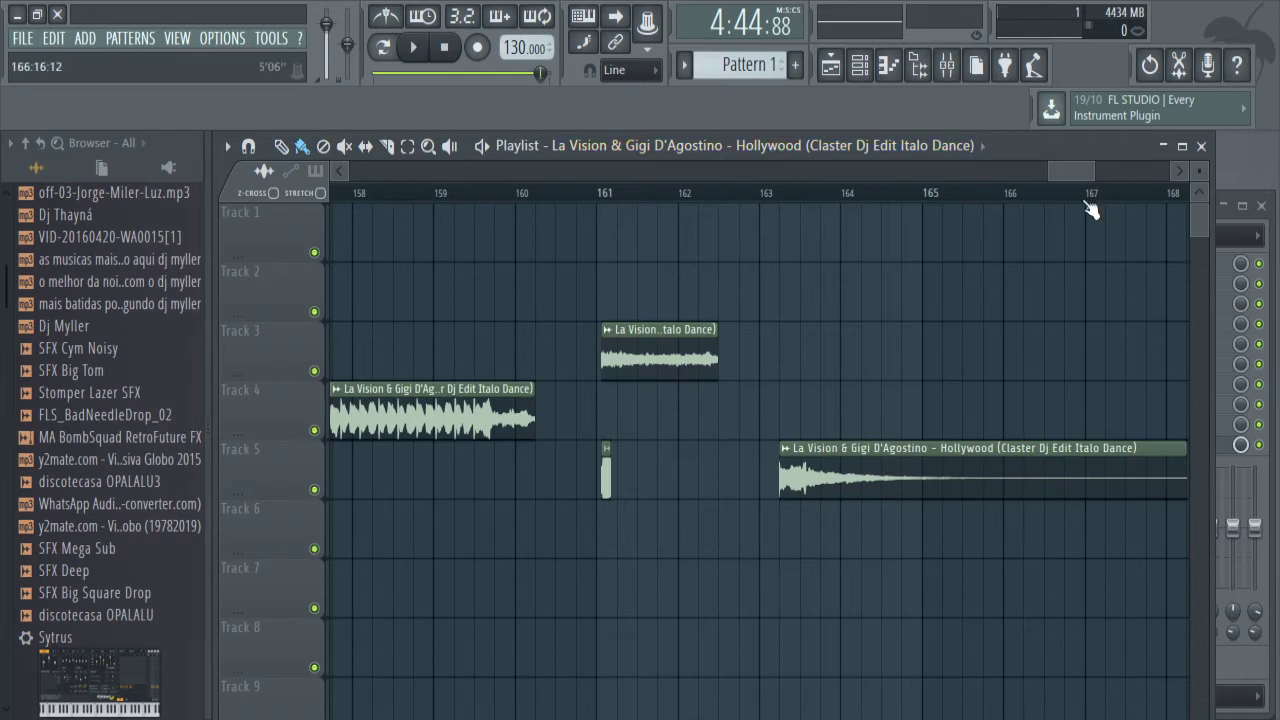
pyautogui.moveTo(1086, 170); pyautogui.dragTo(1047, 169)
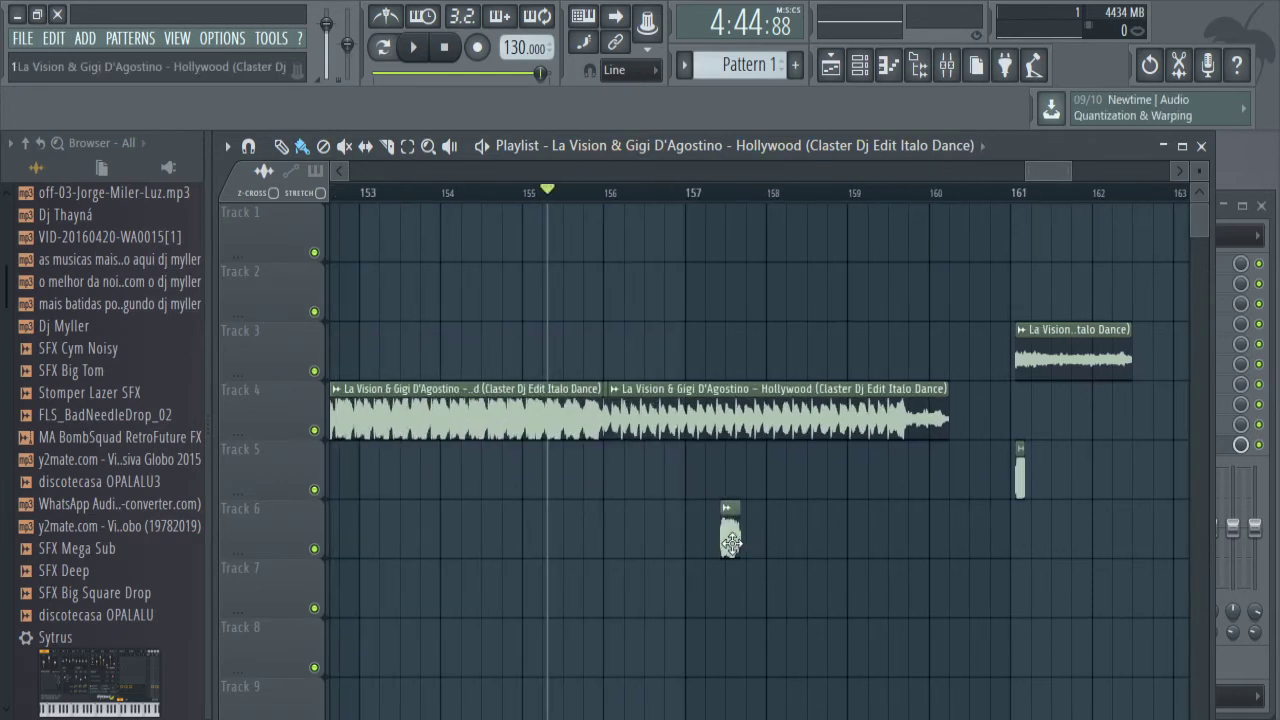
pyautogui.moveTo(733, 540); pyautogui.dragTo(1038, 540)
pyautogui.moveTo(1044, 584); pyautogui.dragTo(886, 600)
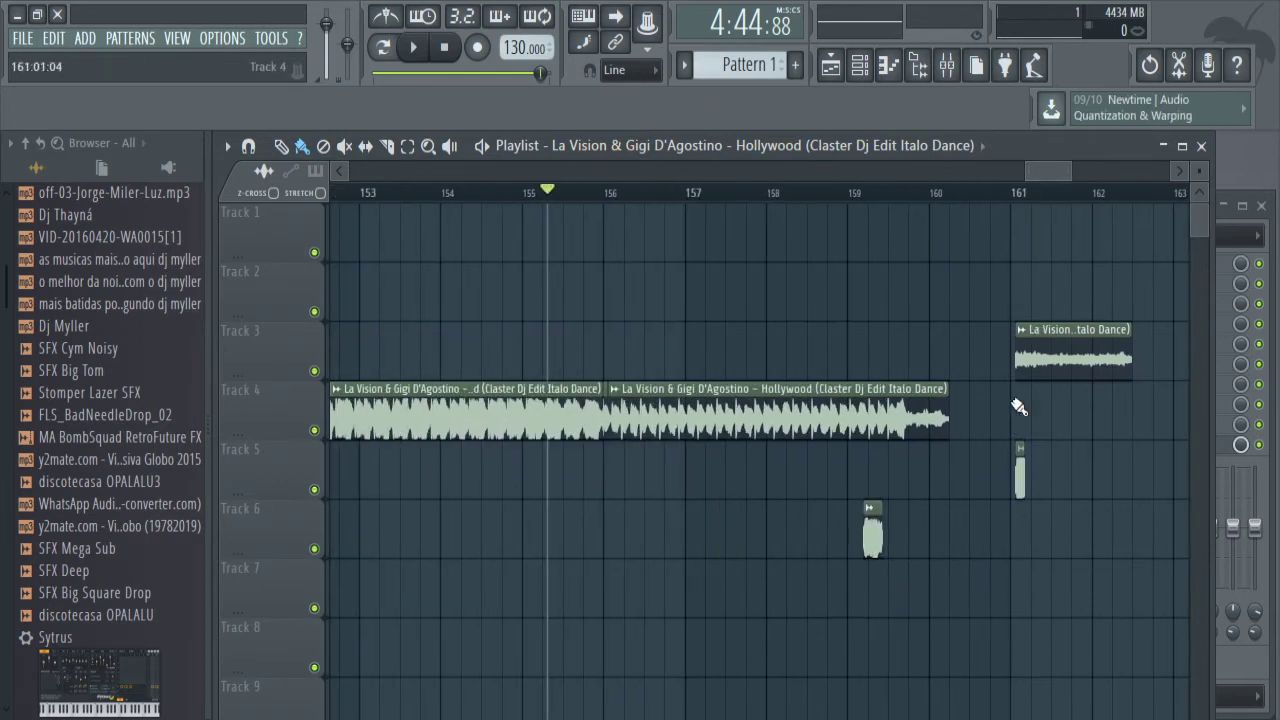
pyautogui.moveTo(1053, 170)
pyautogui.mouseDown()
pyautogui.moveTo(1042, 169)
pyautogui.moveTo(1068, 166)
pyautogui.mouseUp()
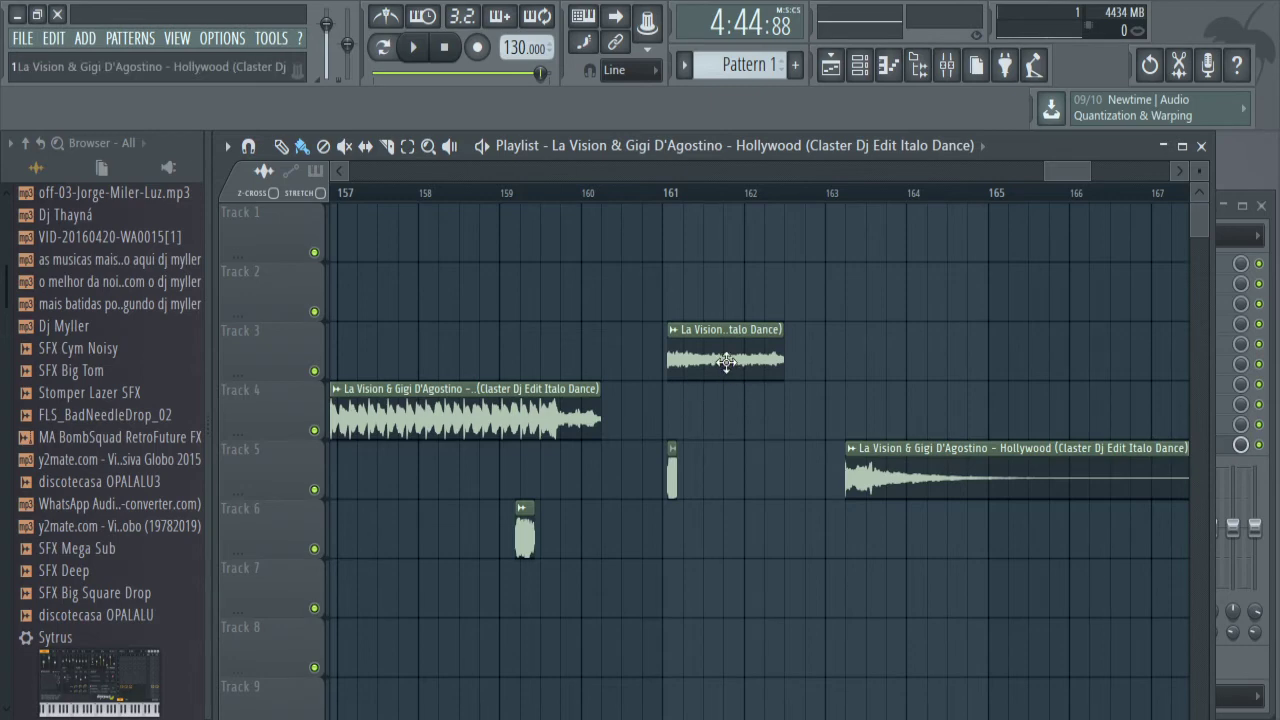
# Shift the short Track 6 clip back to about bar 158.4 and audition Track 4 from just before bar 159.
pyautogui.click(501, 195)
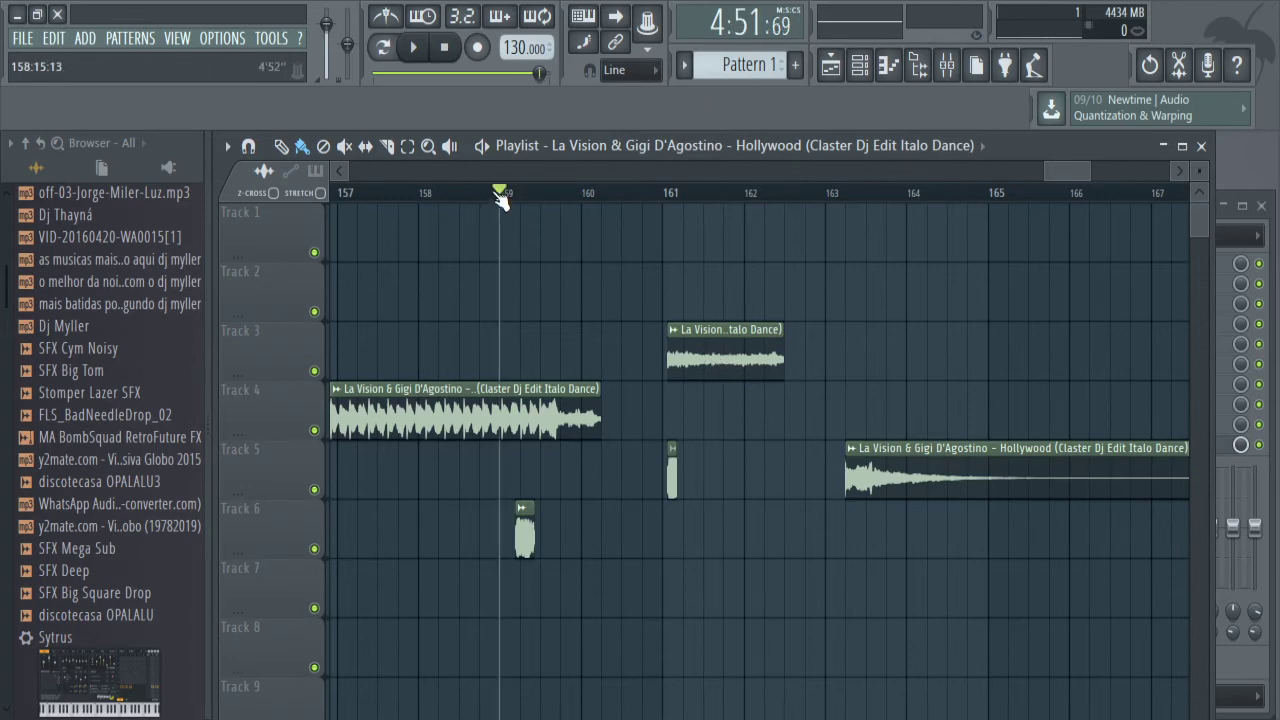
pyautogui.moveTo(517, 537); pyautogui.dragTo(455, 537)
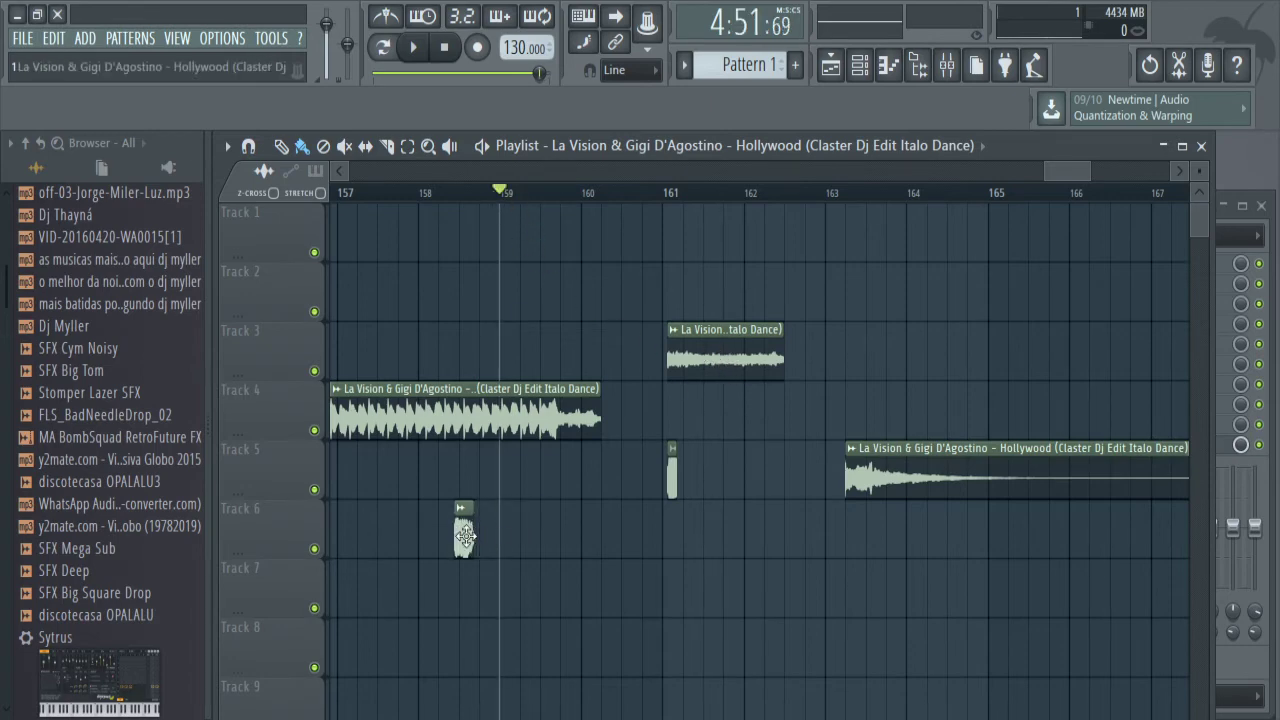
pyautogui.press('space')
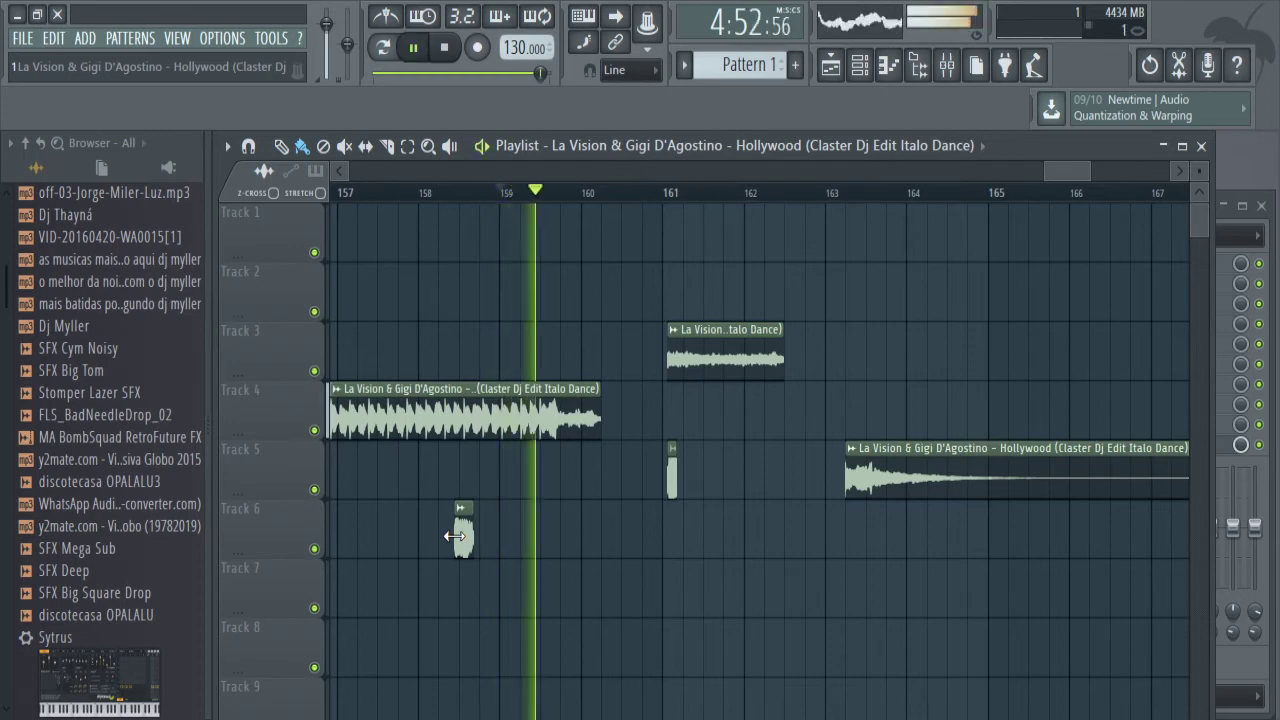
pyautogui.press('space')
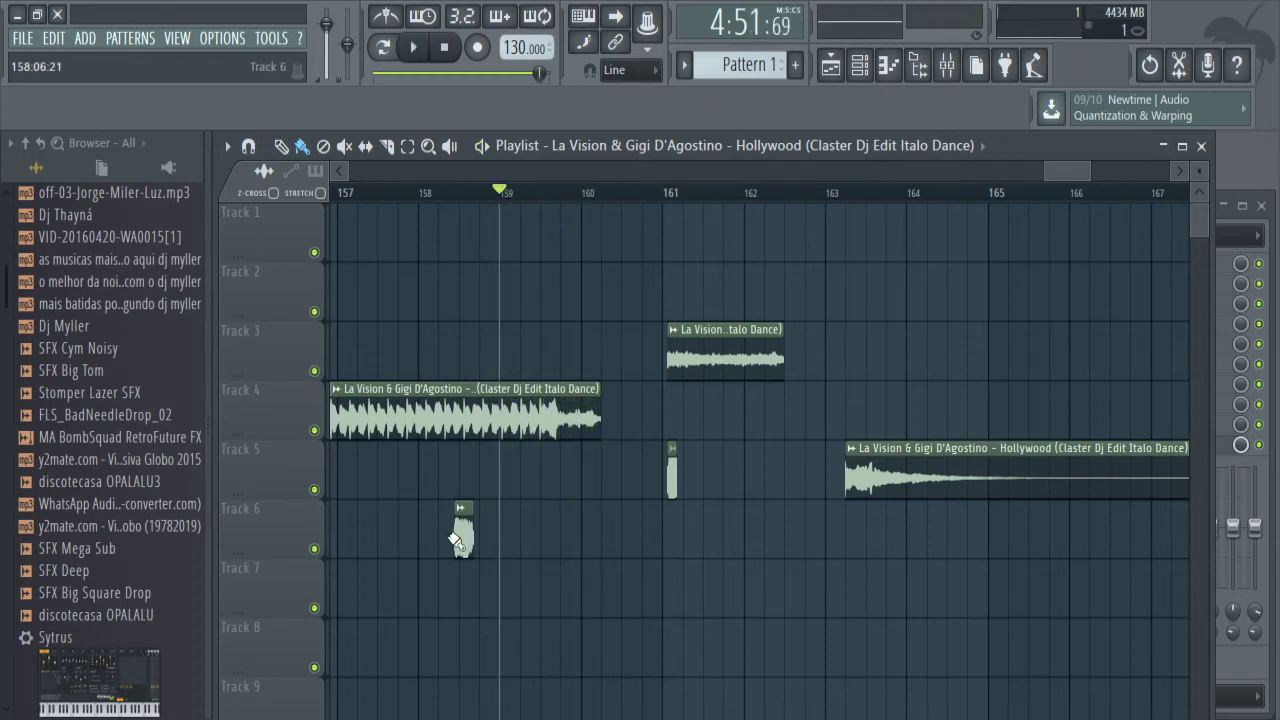
# Park the Track 5 sliver on Track 6 near bar 162.8, overlap the Track 3 clip onto Track 4 at about bar 160.1, and audition.
pyautogui.moveTo(672, 475); pyautogui.dragTo(814, 560)
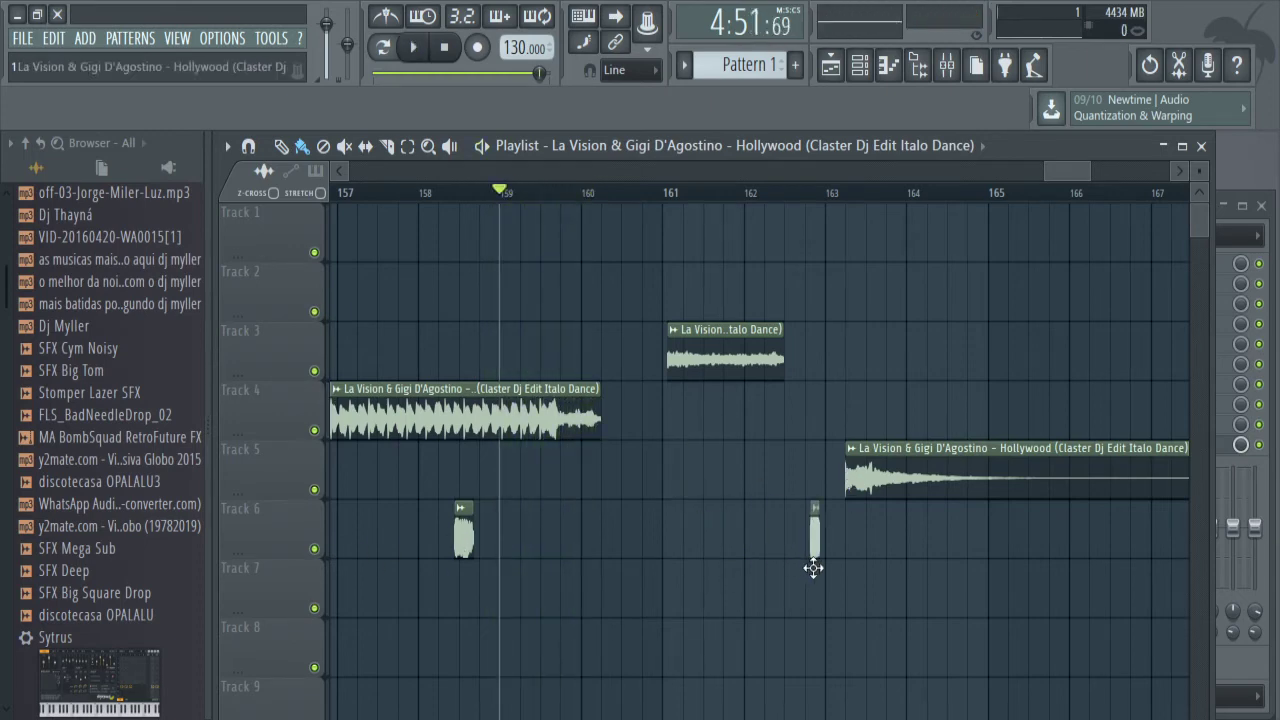
pyautogui.moveTo(708, 359); pyautogui.dragTo(643, 422)
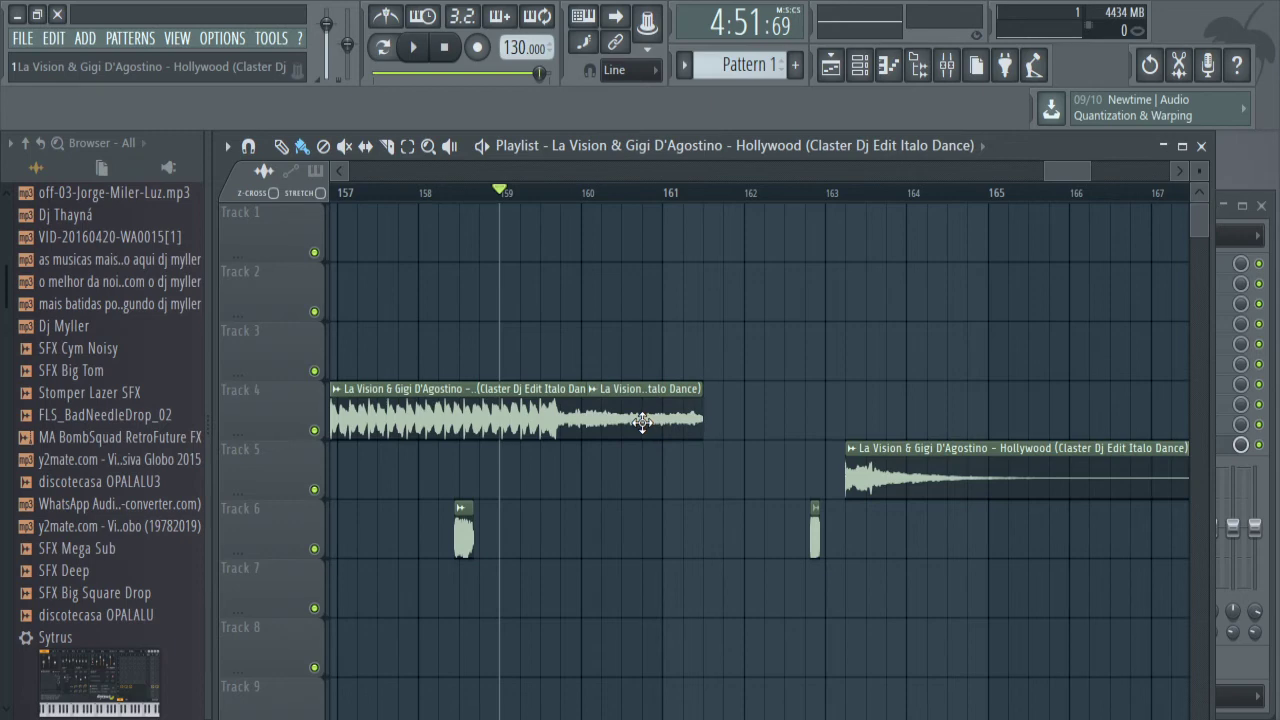
pyautogui.press('space')
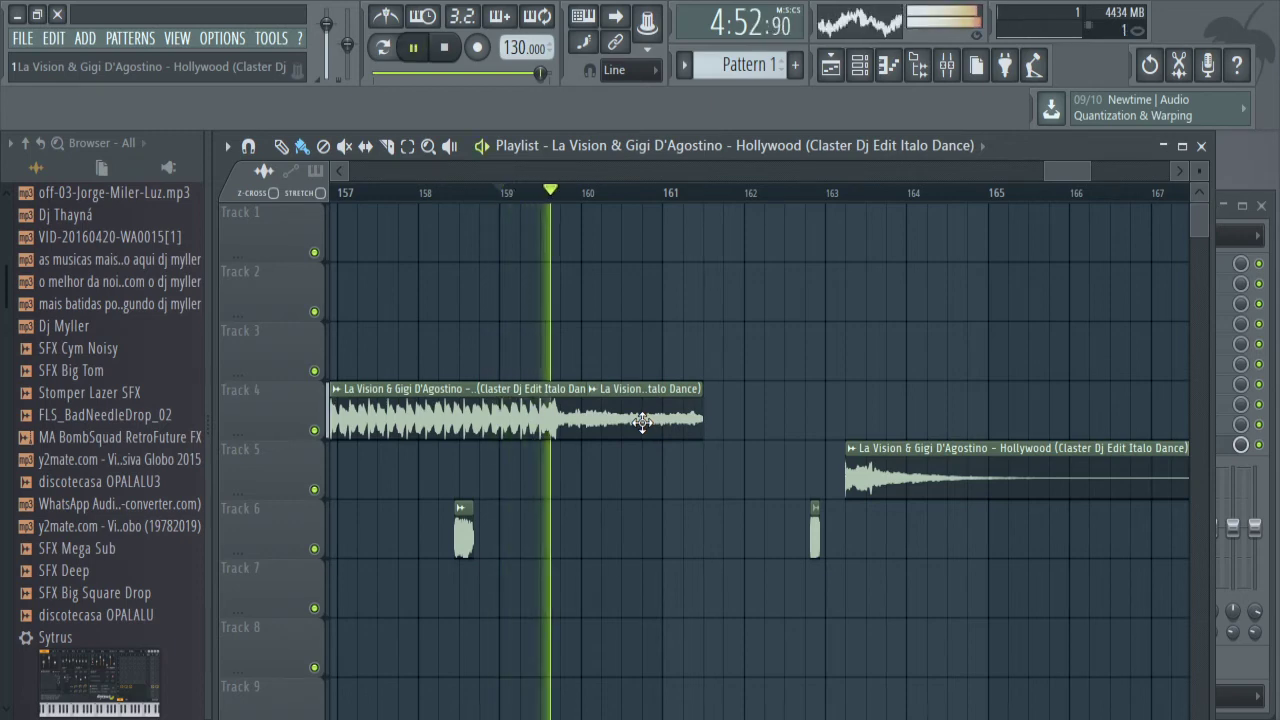
pyautogui.press('space')
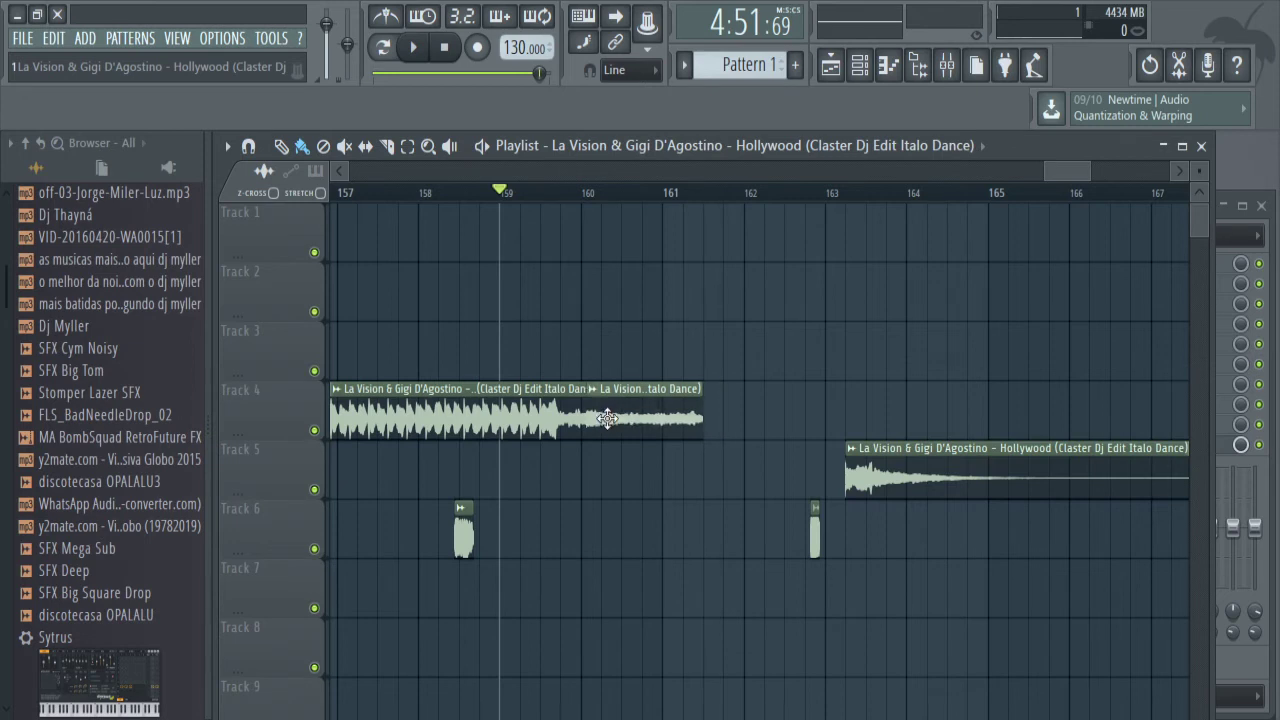
# Separate the second Track 4 clip by moving it to about bar 160.6, and audition the long clip's ending from bar 159:09.
pyautogui.moveTo(607, 418); pyautogui.dragTo(634, 417)
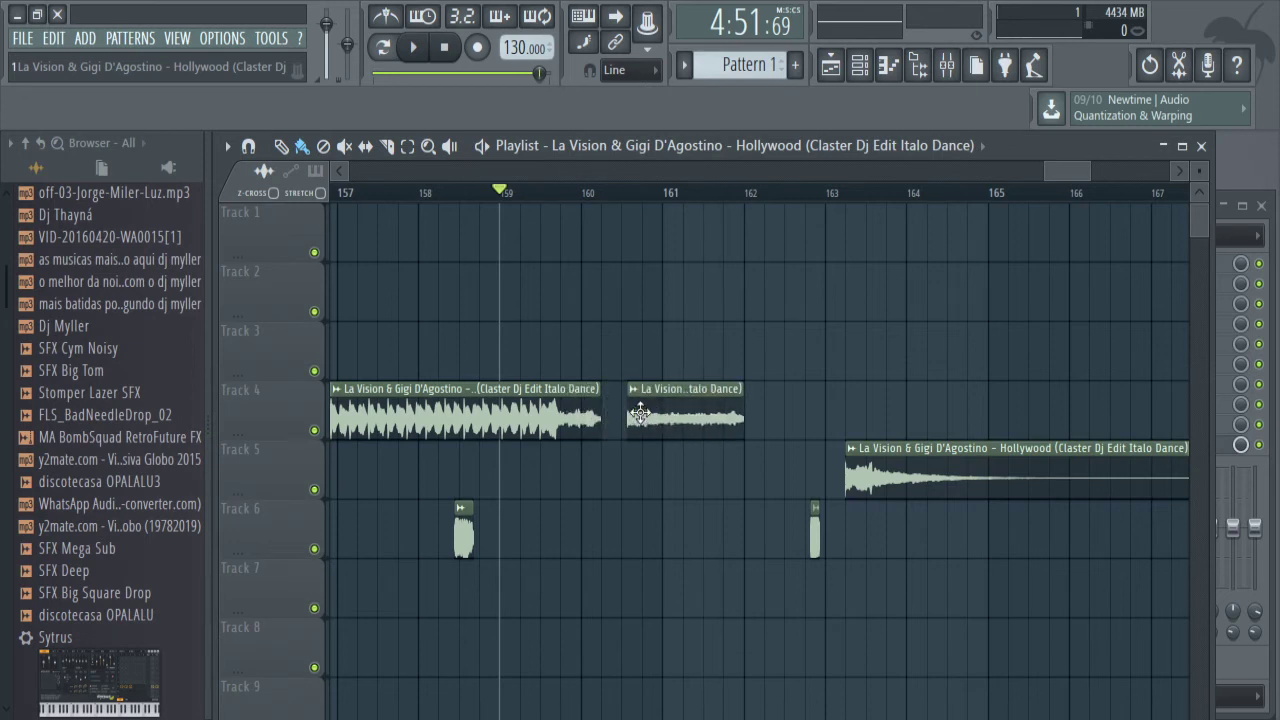
pyautogui.scroll(2, 1093, 173)
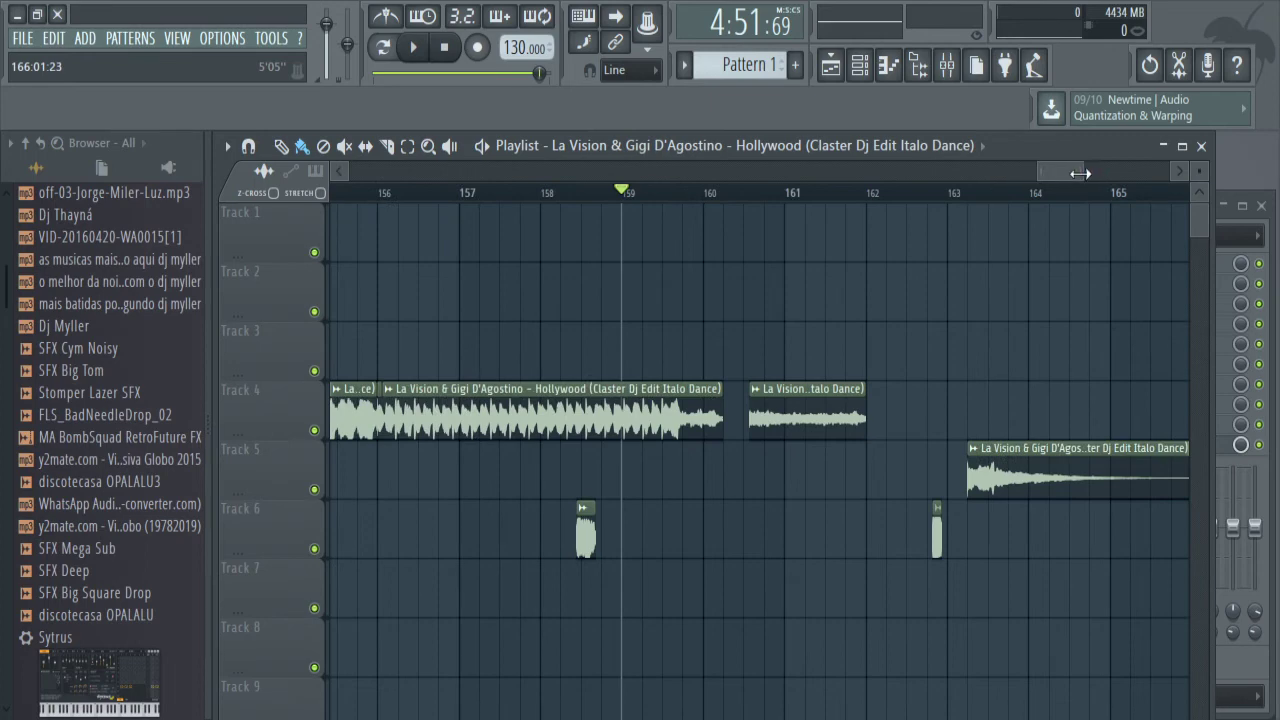
pyautogui.moveTo(1082, 170); pyautogui.dragTo(1060, 170)
pyautogui.click(577, 192)
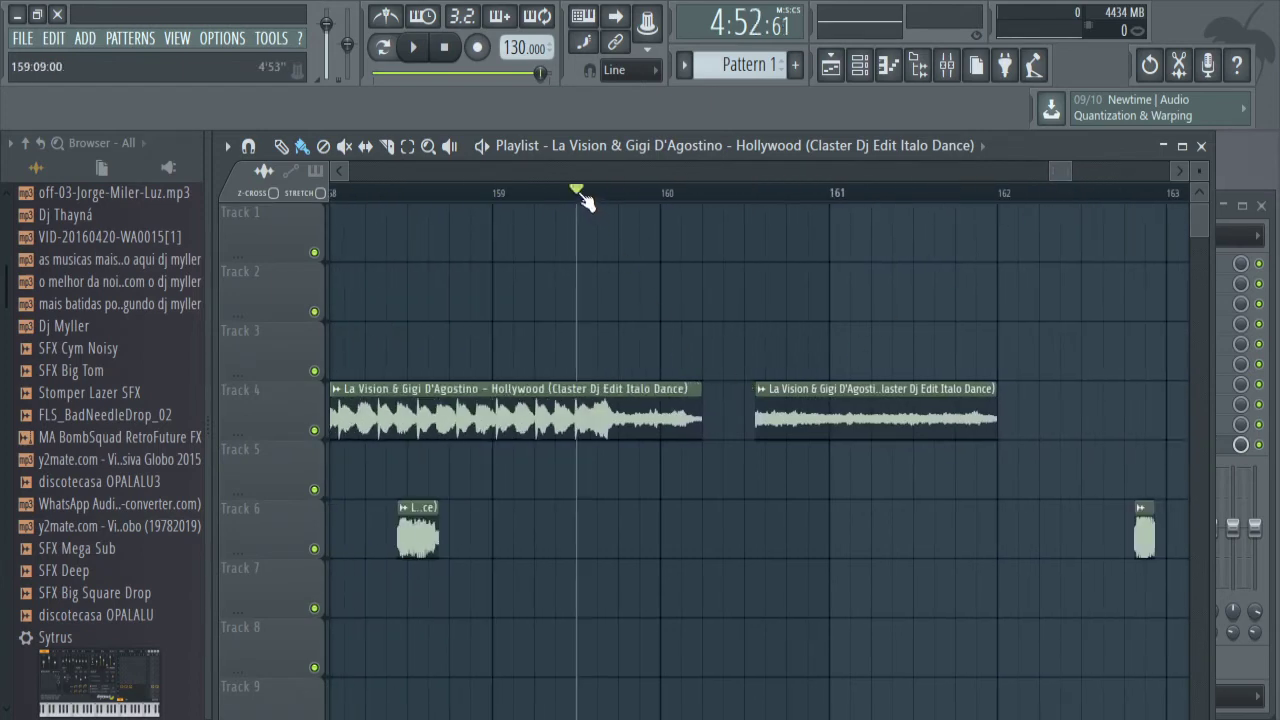
pyautogui.press('space')
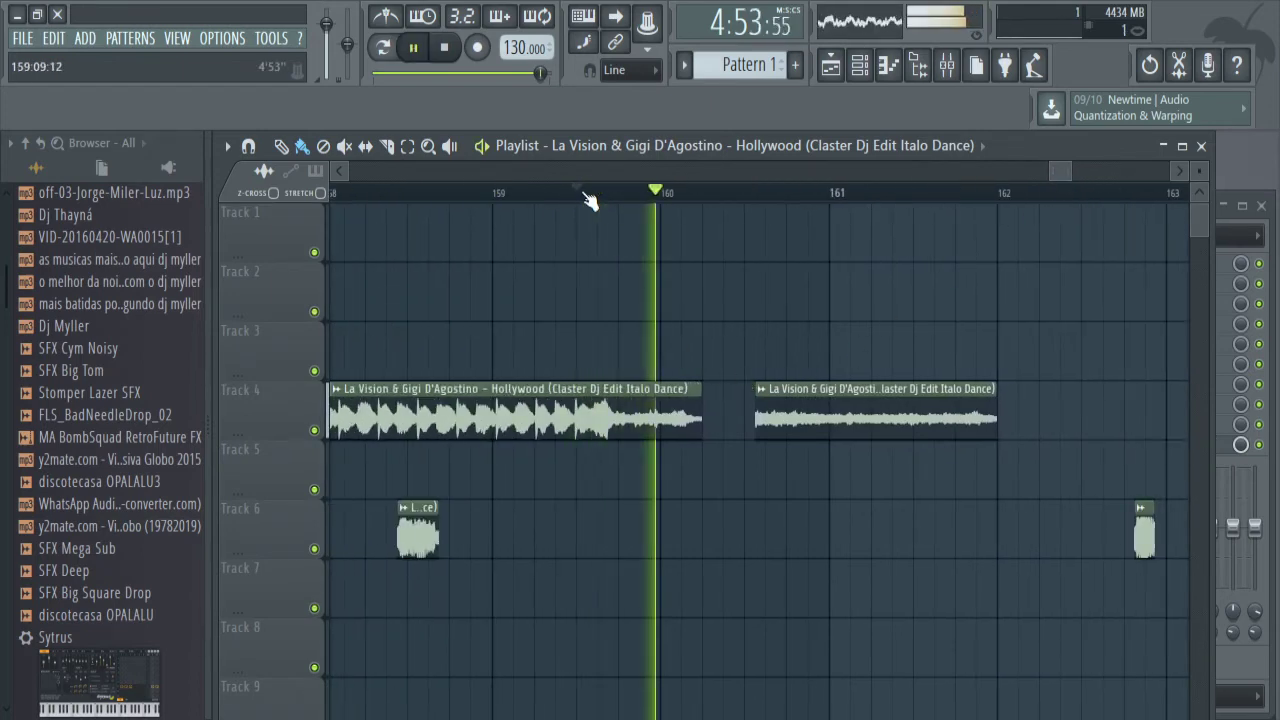
pyautogui.press('space')
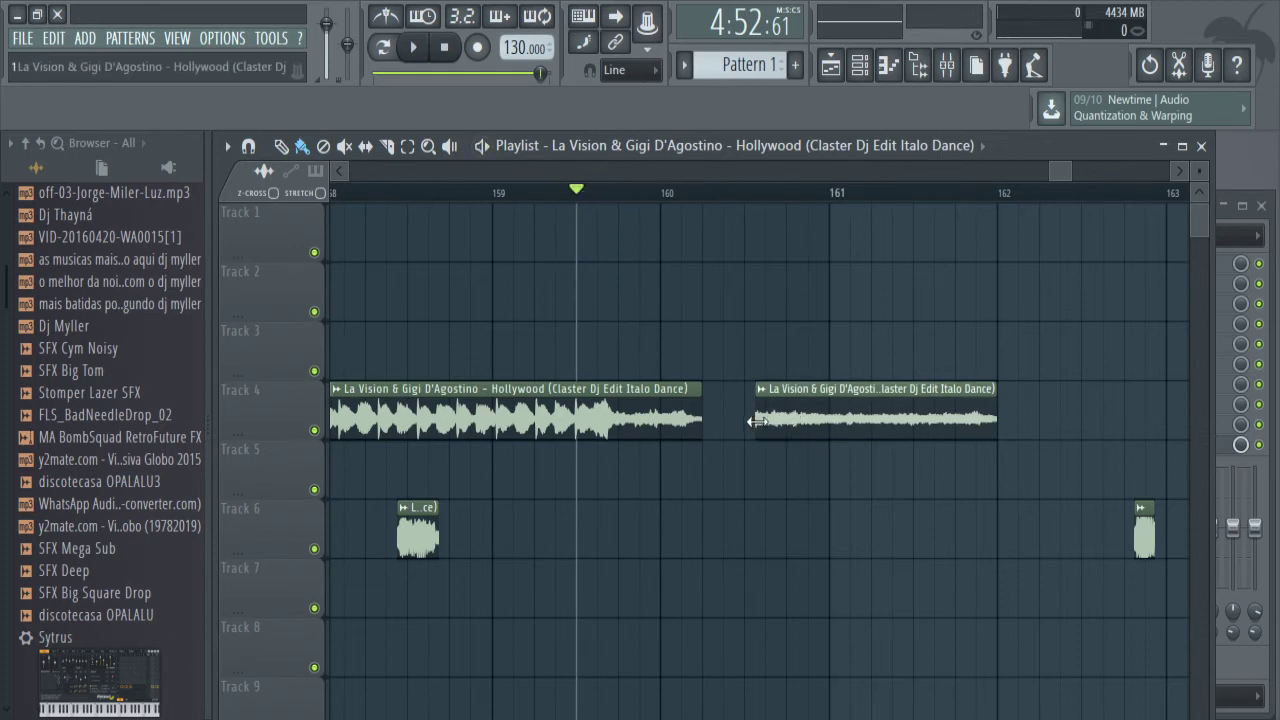
# Extend the start of the second Track 4 clip back to about bar 160.4, and audition from about bar 159.1.
pyautogui.moveTo(755, 421); pyautogui.dragTo(742, 421)
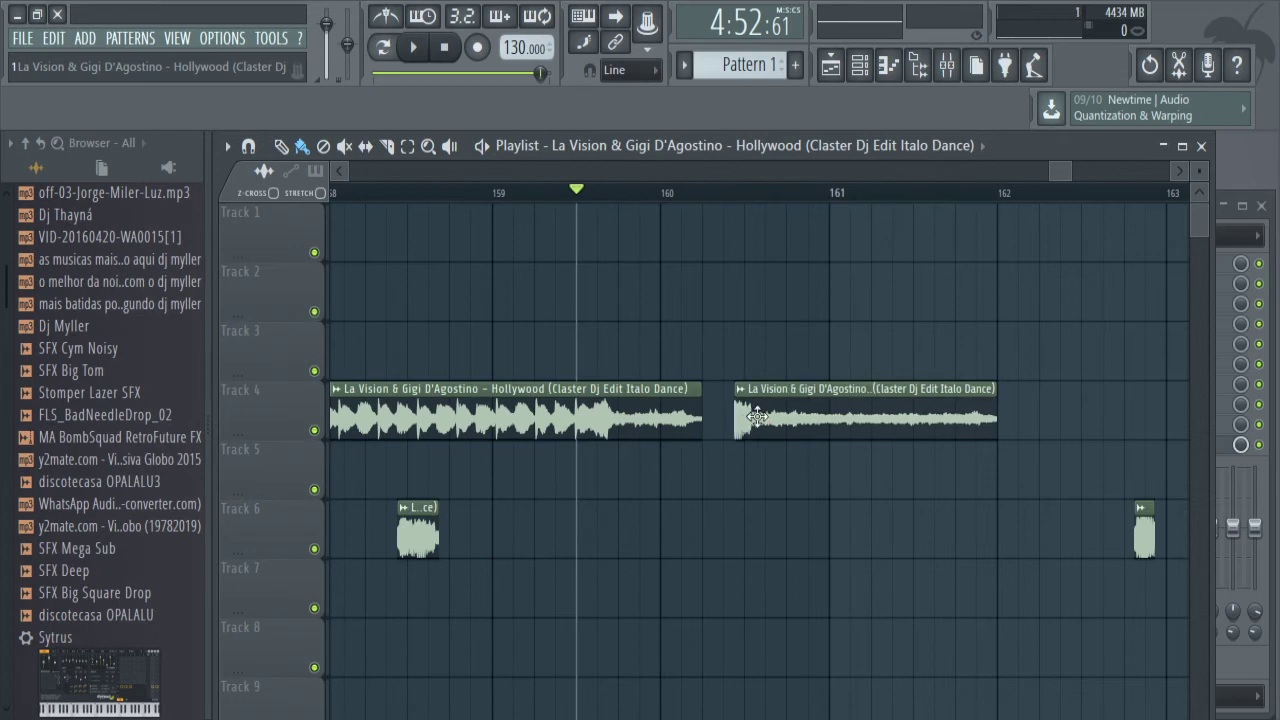
pyautogui.click(514, 193)
pyautogui.press('space')
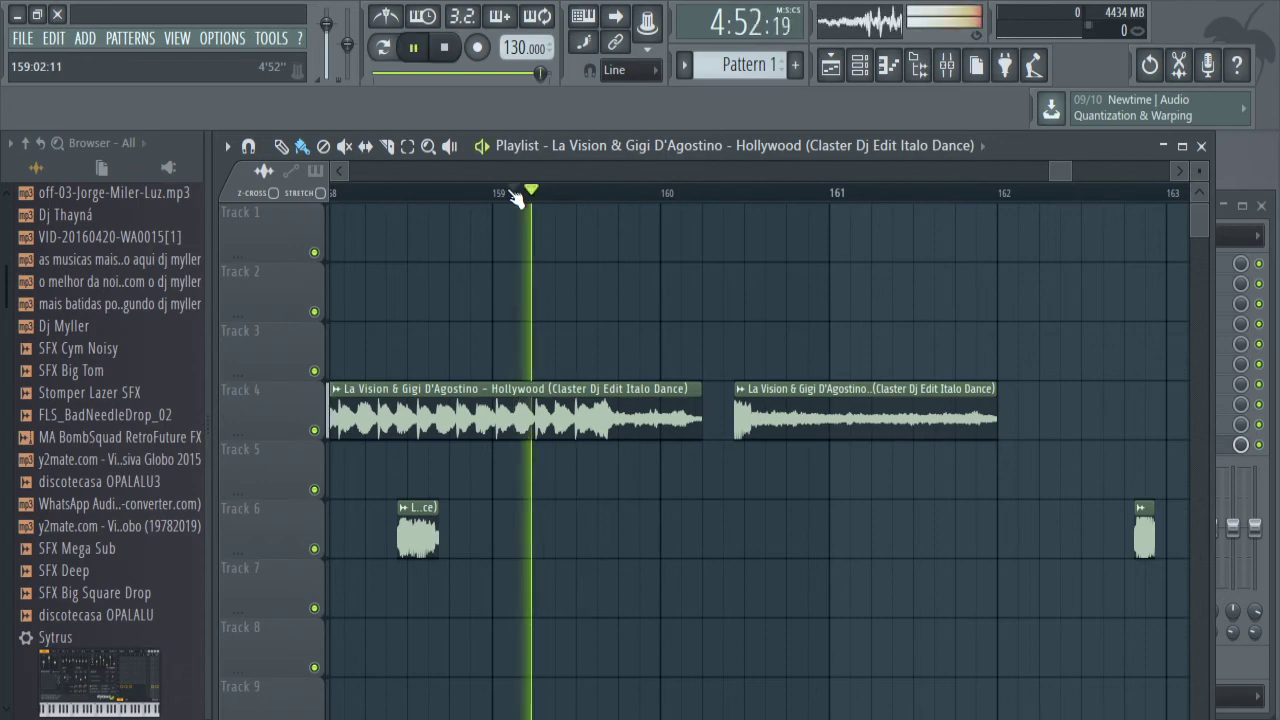
pyautogui.press('space')
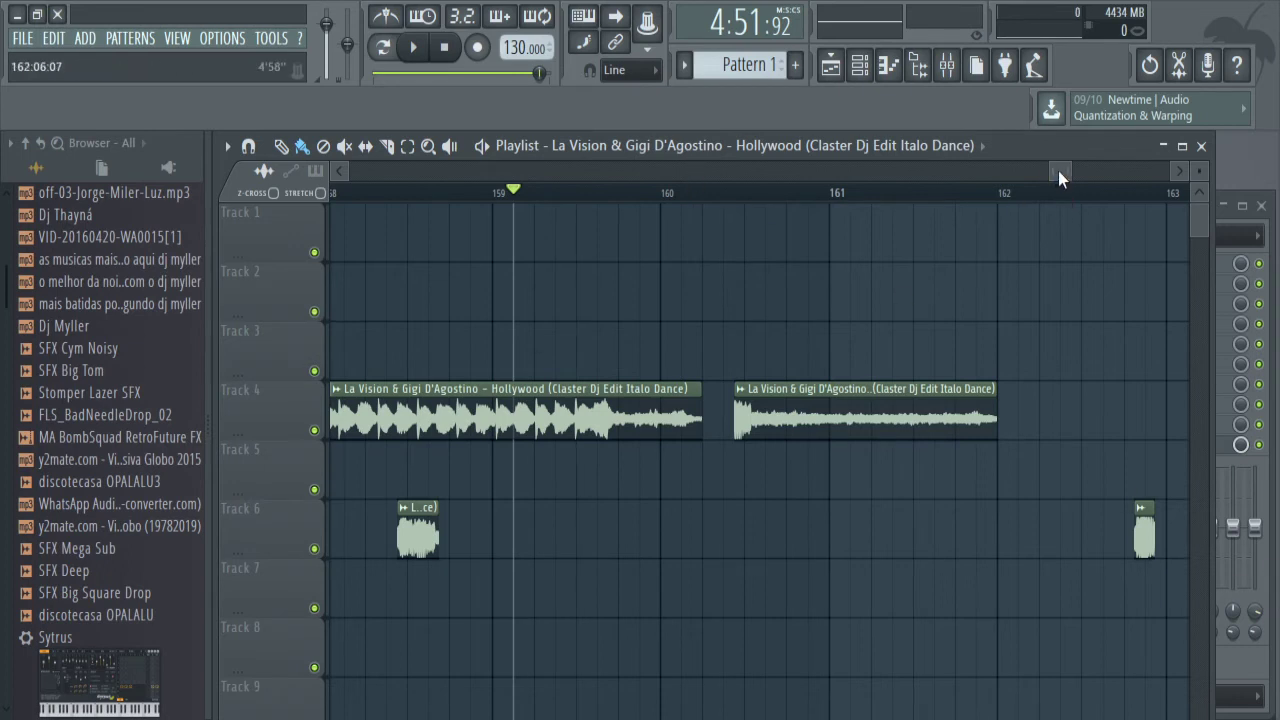
# Move the extended clip to Track 5 at about bar 159.7, under the long clip's final hit, and audition the transition.
pyautogui.moveTo(1058, 170)
pyautogui.mouseDown()
pyautogui.moveTo(1069, 168)
pyautogui.moveTo(1051, 174)
pyautogui.mouseUp()
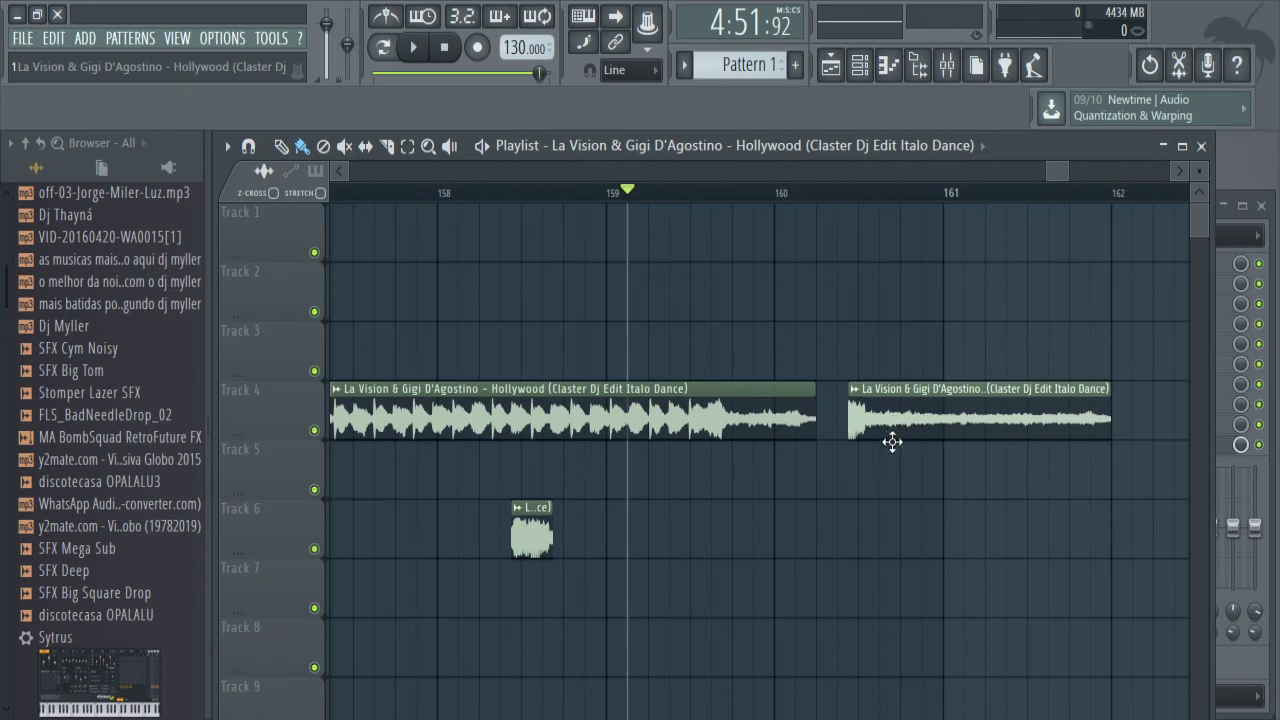
pyautogui.moveTo(891, 437); pyautogui.dragTo(773, 516)
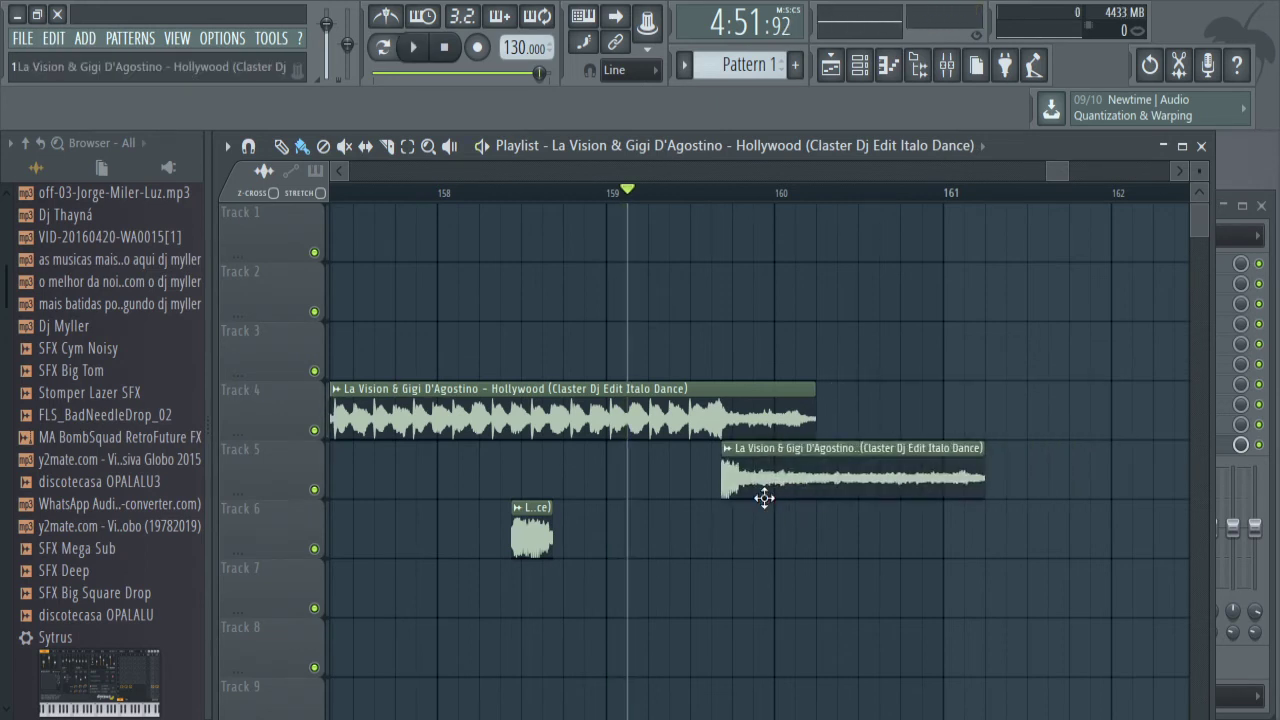
pyautogui.press('space')
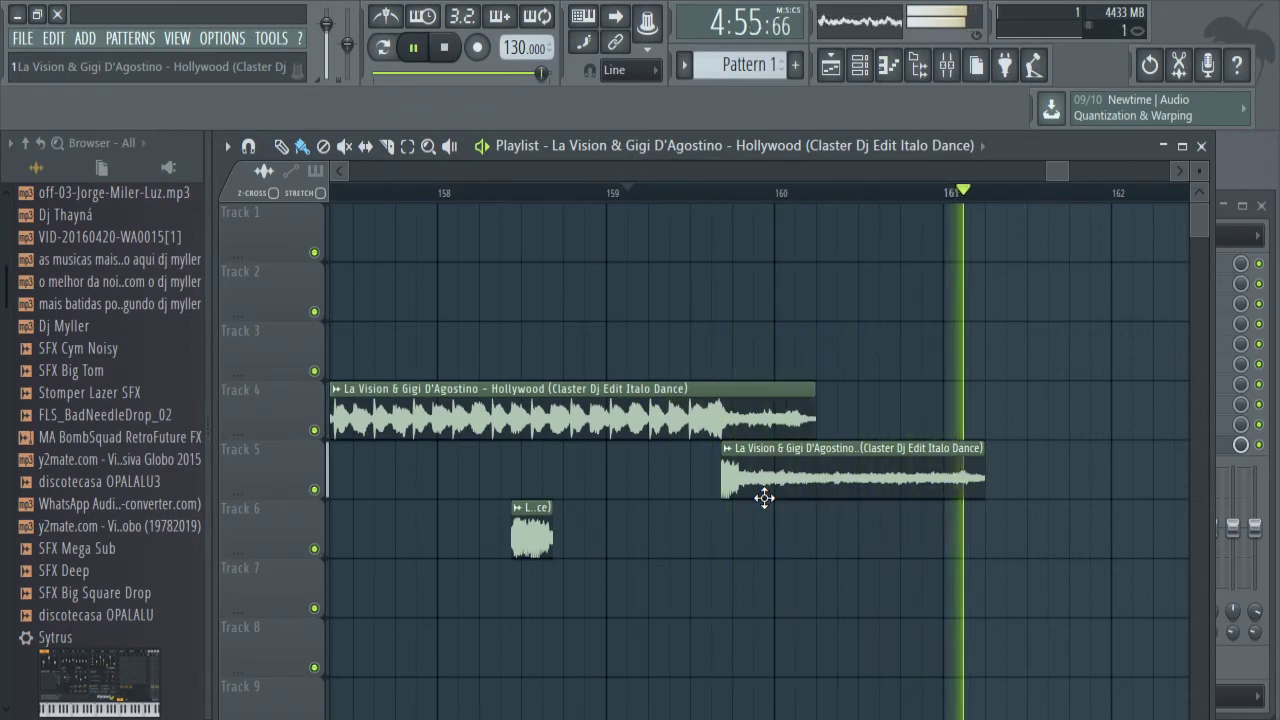
pyautogui.press('space')
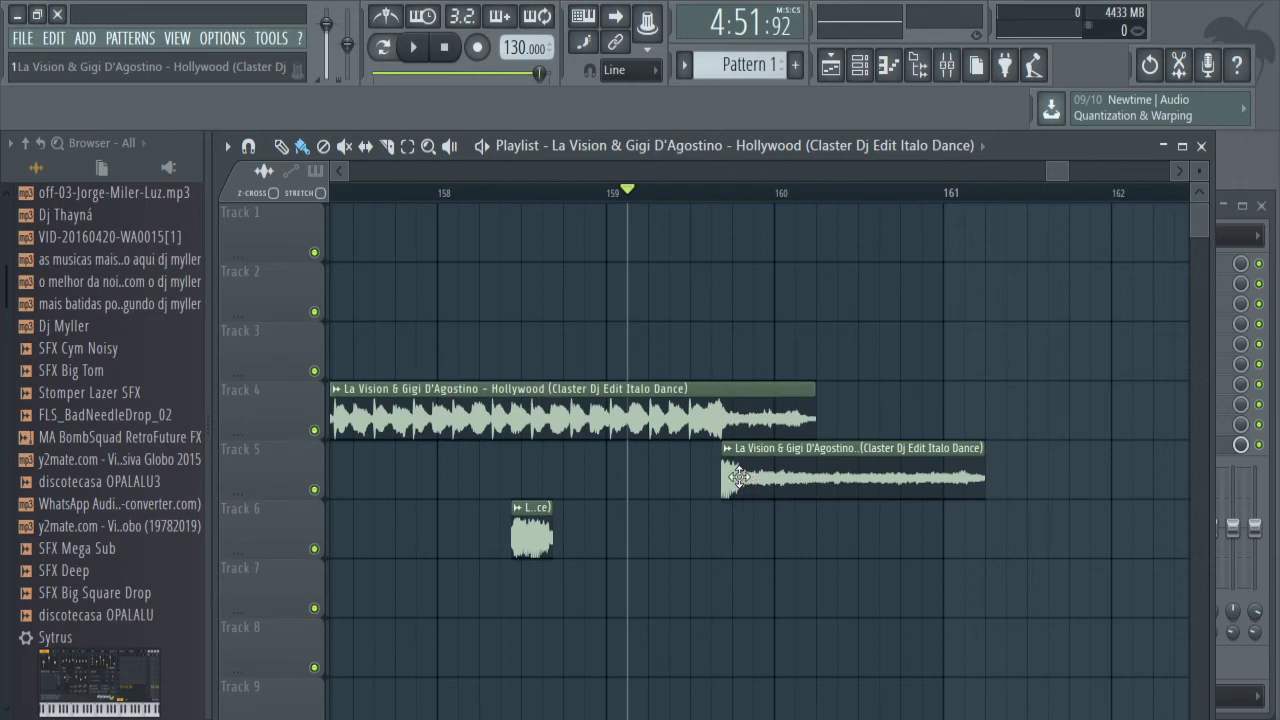
# Try the Track 5 clip slightly earlier, at about bar 159.6, and audition the transition.
pyautogui.moveTo(731, 477); pyautogui.dragTo(722, 477)
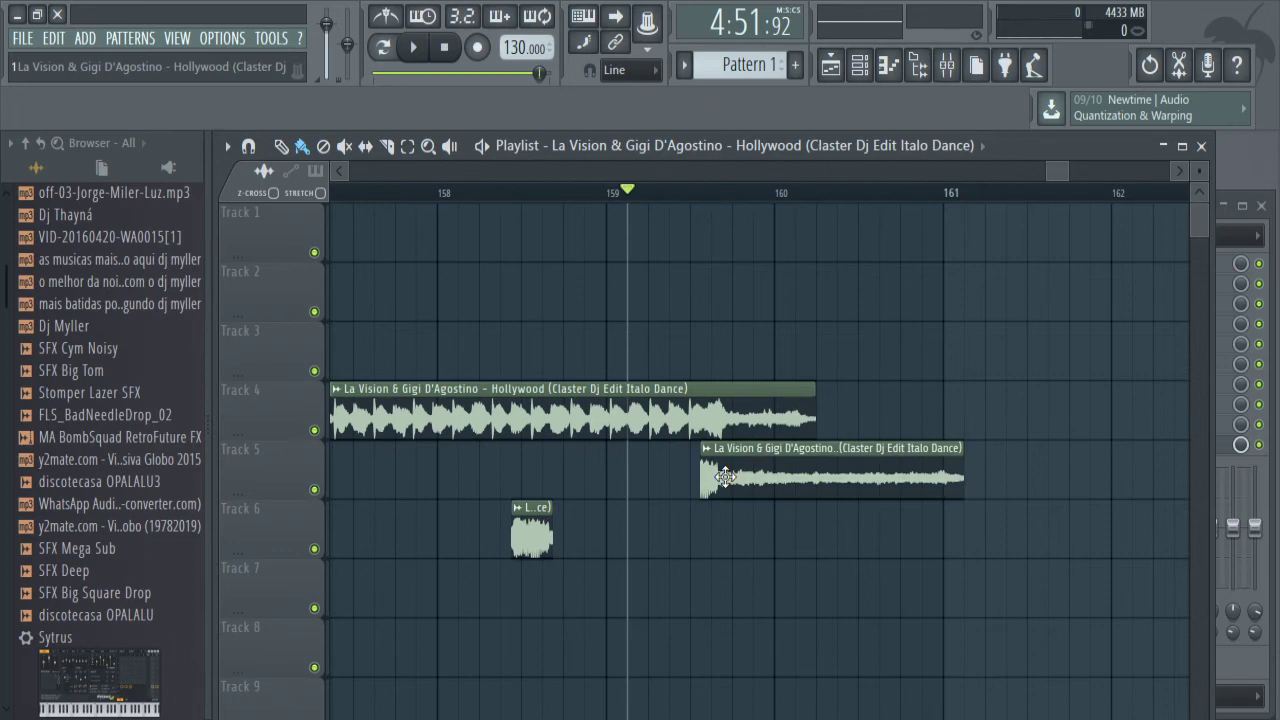
pyautogui.press('space')
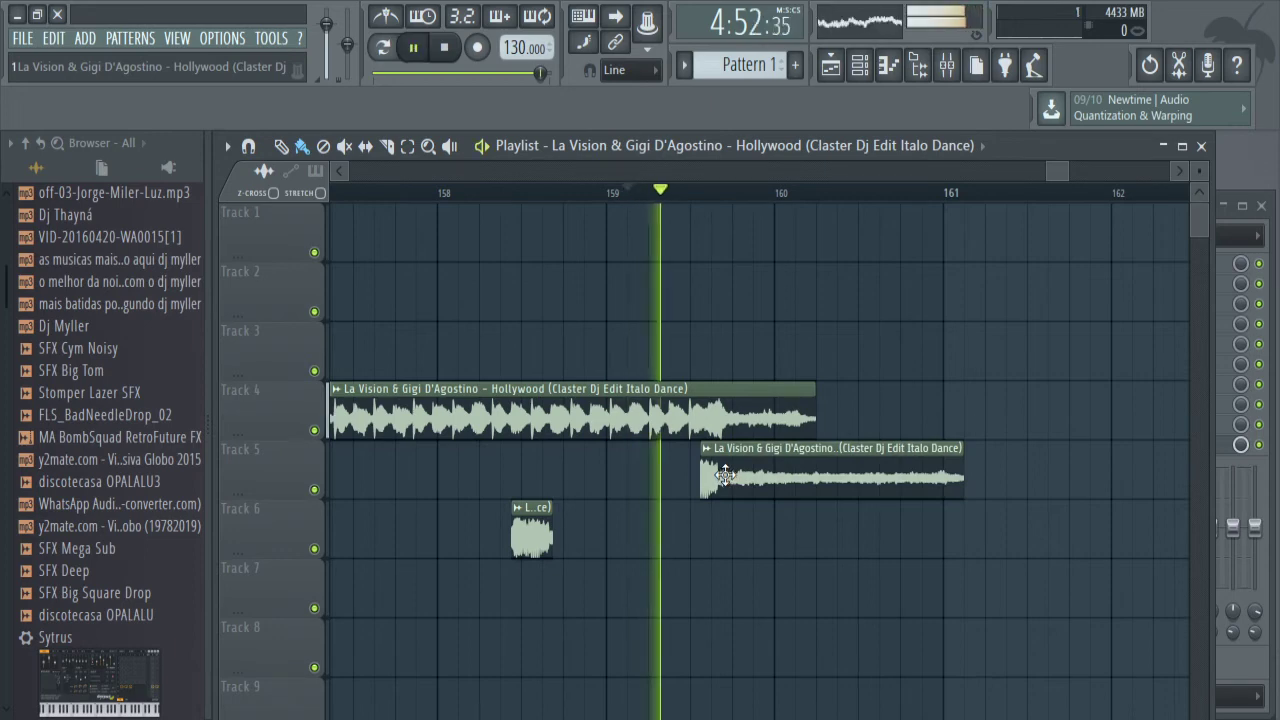
pyautogui.press('space')
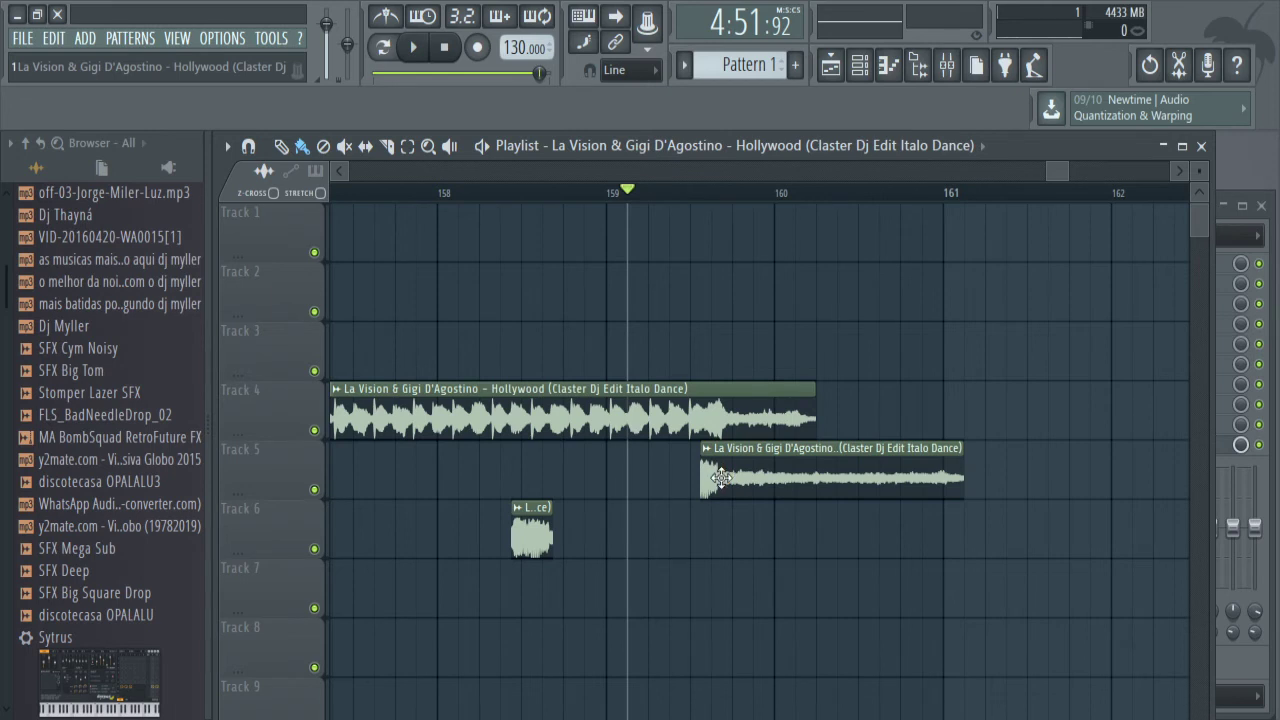
# Try the extended clip on Track 4 over the long clip's end, at about bar 160.2, with the playhead near bar 161.5.
pyautogui.moveTo(721, 477); pyautogui.dragTo(840, 416)
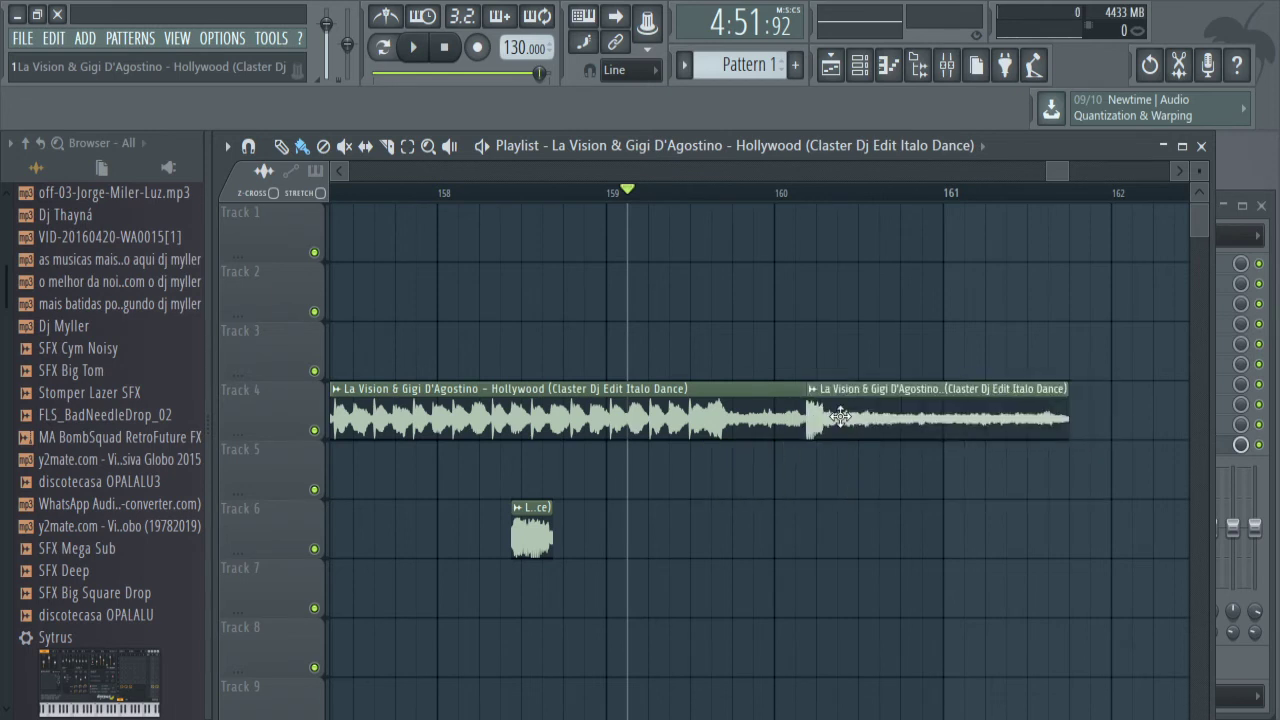
pyautogui.click(964, 190)
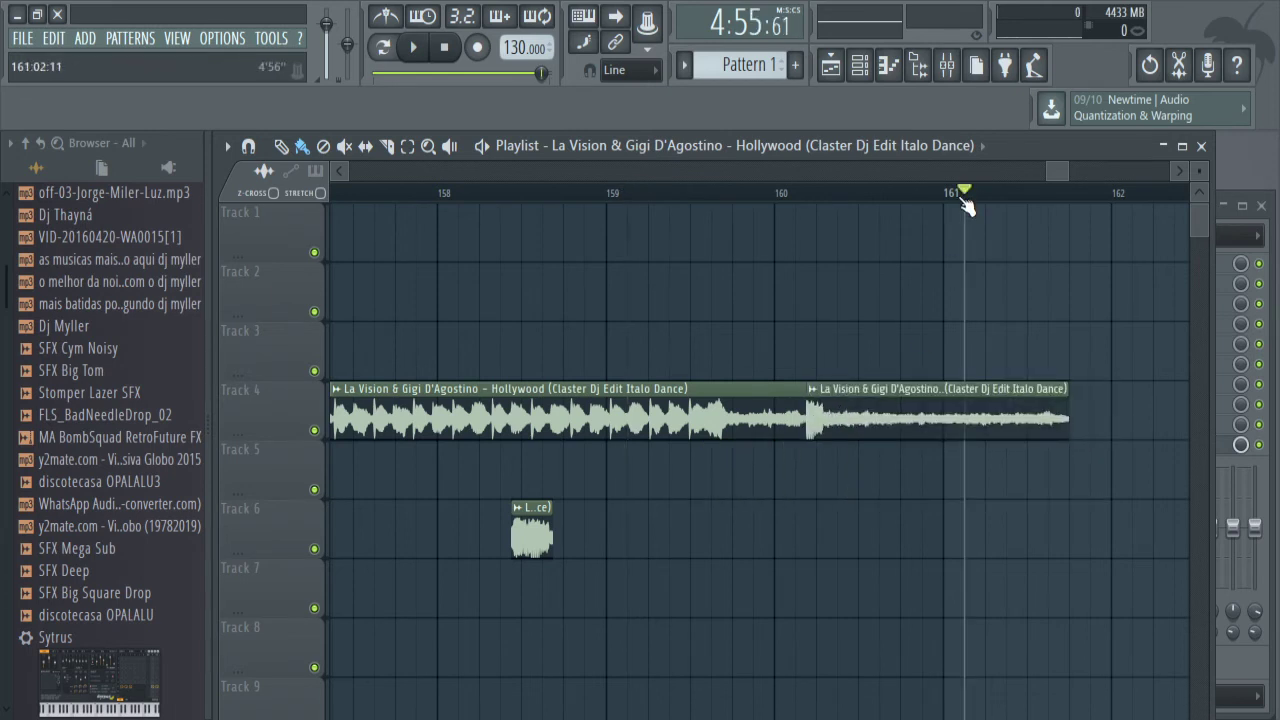
pyautogui.moveTo(993, 205); pyautogui.dragTo(1052, 205)
# Return the extended clip to Track 5 at about bar 159.7 and place the playhead at about bar 159.5.
pyautogui.moveTo(843, 434); pyautogui.dragTo(762, 496)
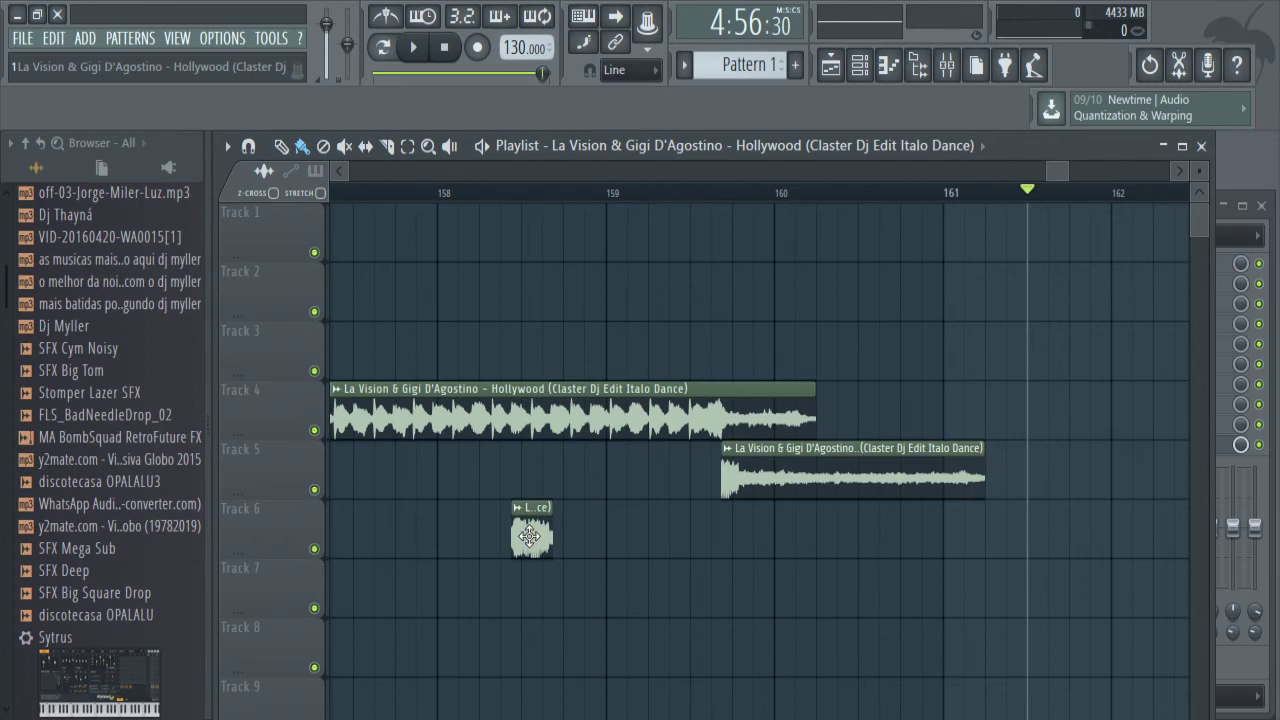
pyautogui.press('space')
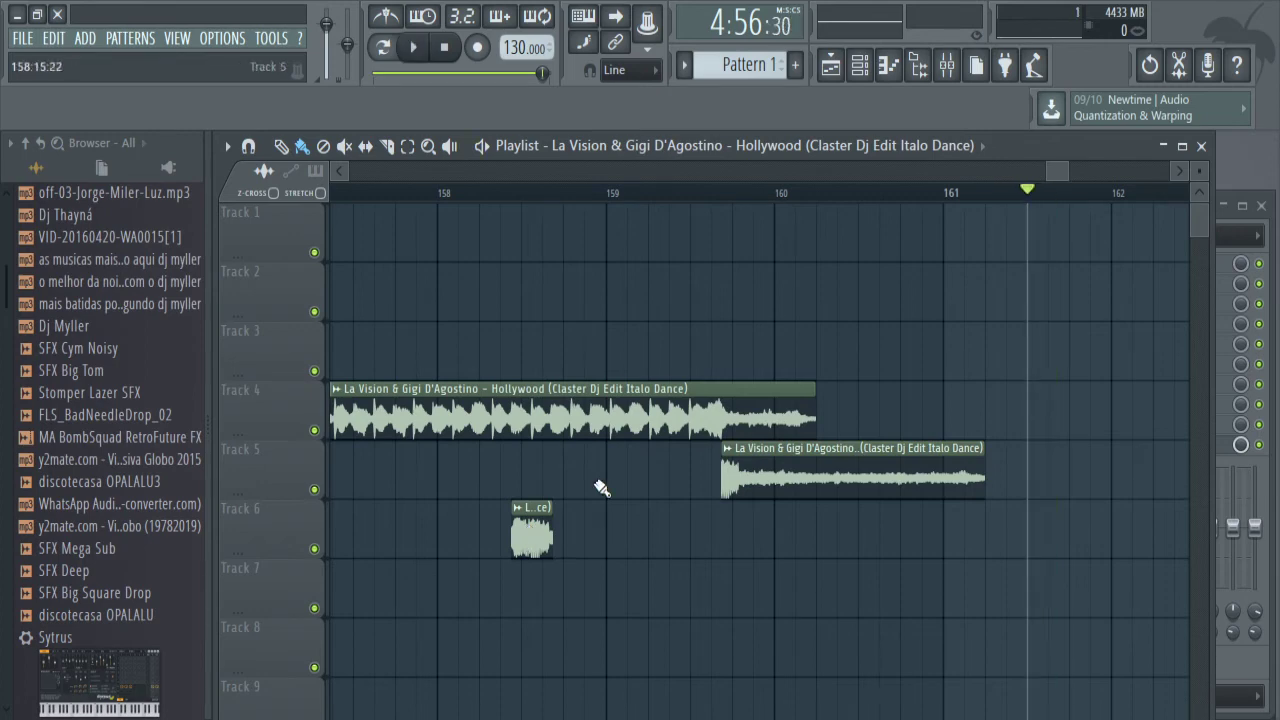
pyautogui.click(690, 193)
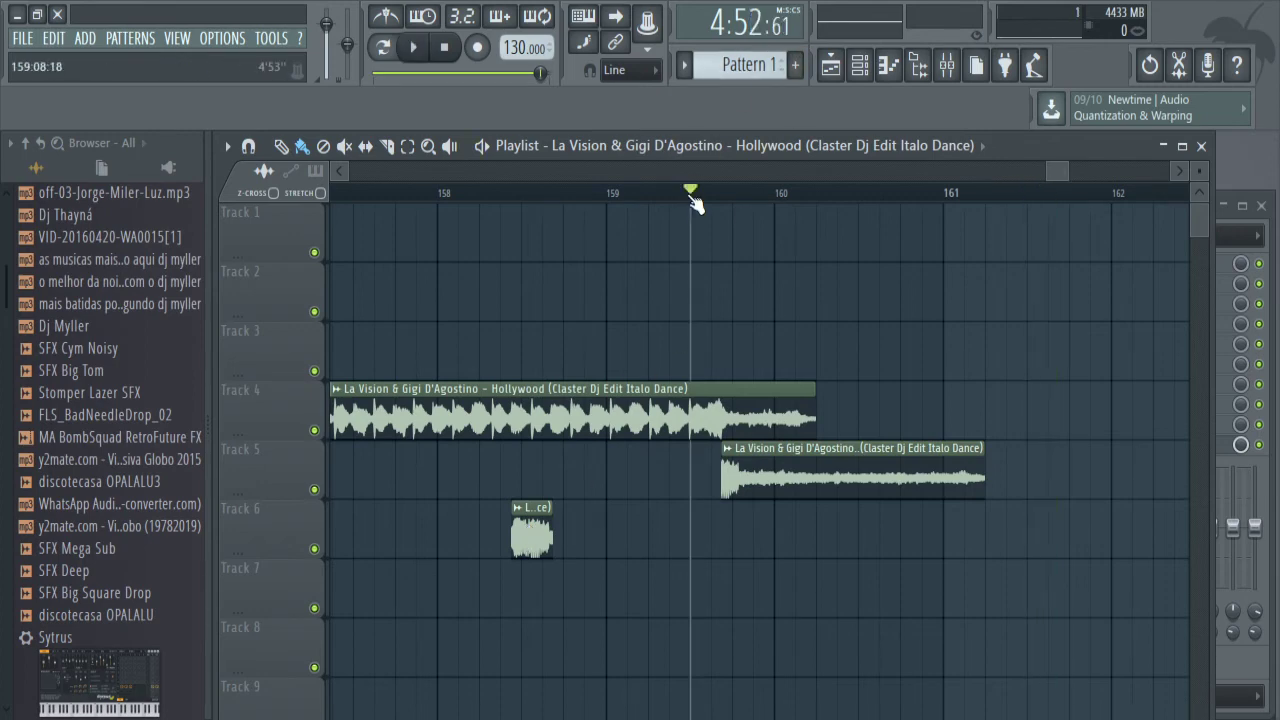
# Audition the transition from the long clip on Track 4 into the extended clip on Track 5.
pyautogui.press('space')
pyautogui.press('space')
pyautogui.press('space')
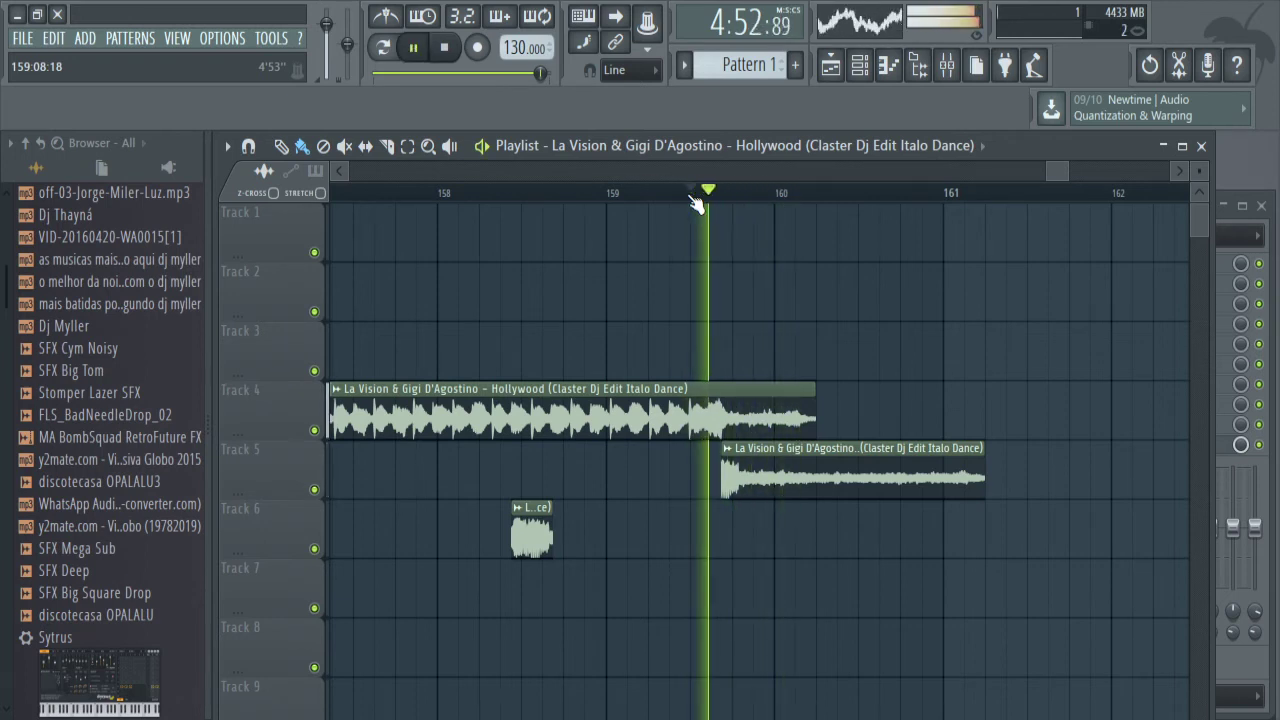
pyautogui.press('space')
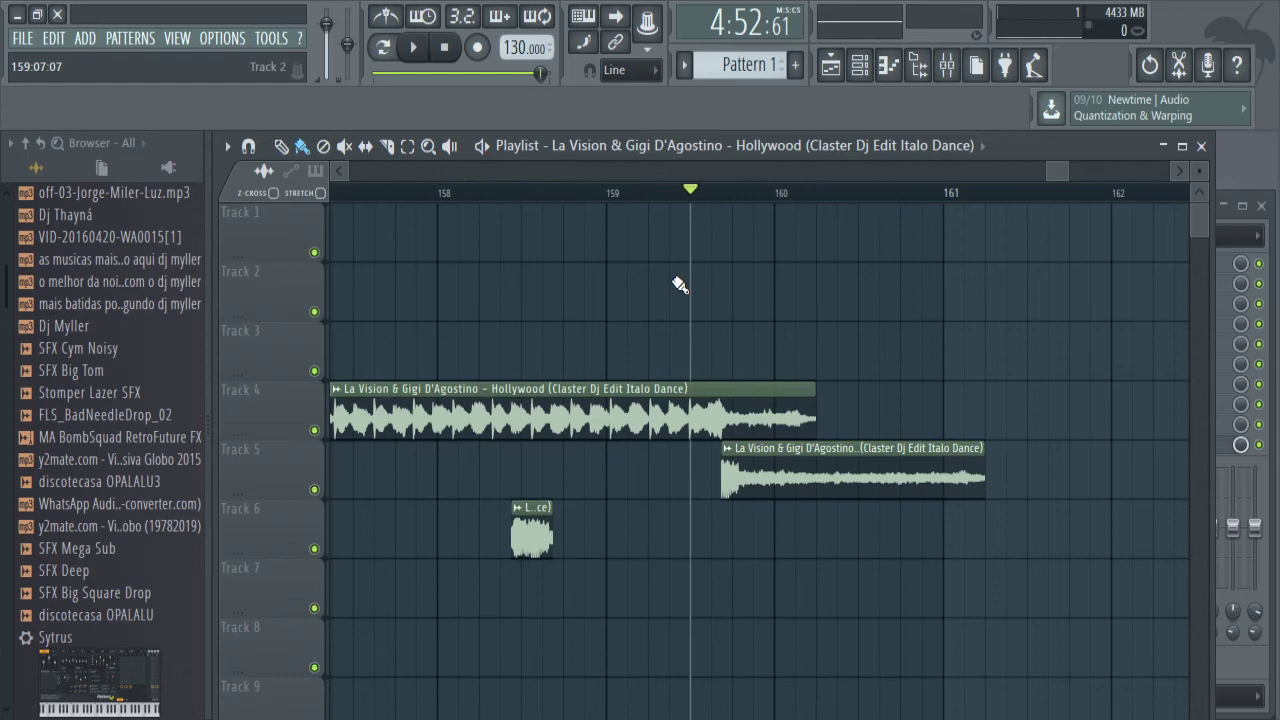
# Slice the long Track 4 clip at about bar 159.75 and move its cut-off tail to Track 6 at about bar 158.9.
pyautogui.click(387, 146)
pyautogui.moveTo(740, 390); pyautogui.dragTo(737, 443)
pyautogui.click(302, 147)
pyautogui.moveTo(772, 405); pyautogui.dragTo(630, 545)
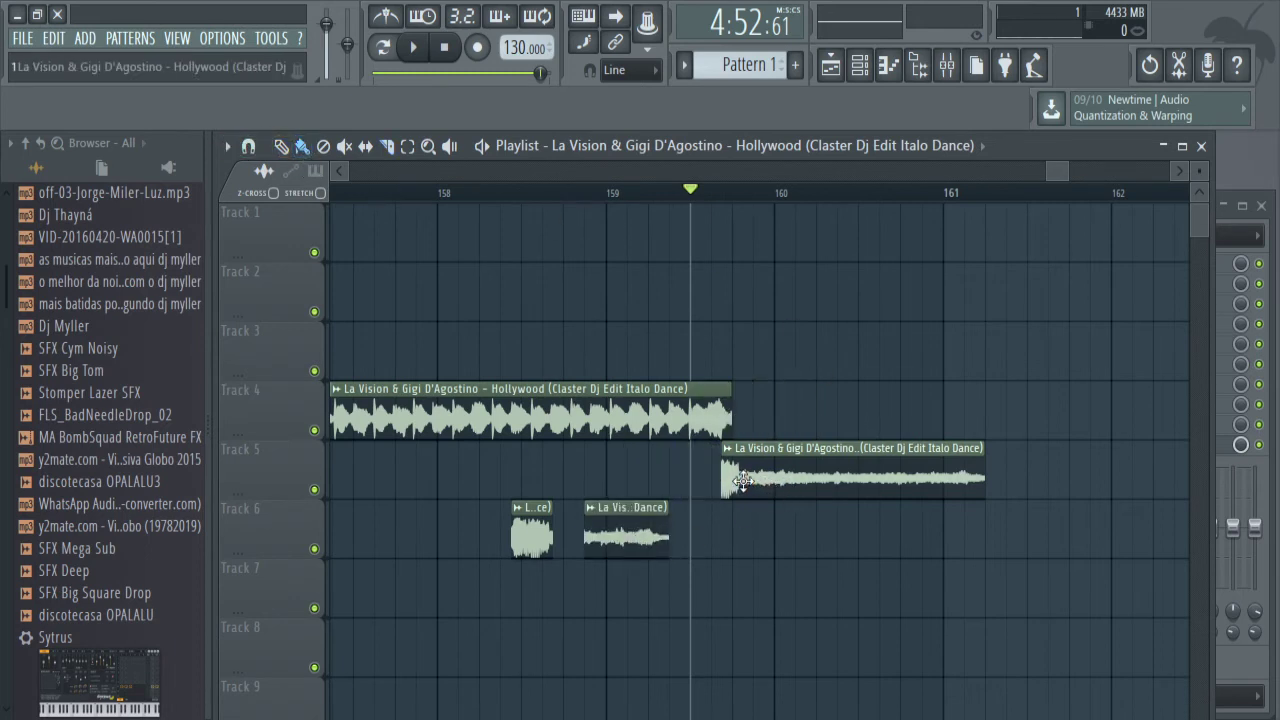
# Move the extended clip from Track 5 to Track 4 at about bar 159.7 and audition the join.
pyautogui.moveTo(744, 436); pyautogui.dragTo(744, 418)
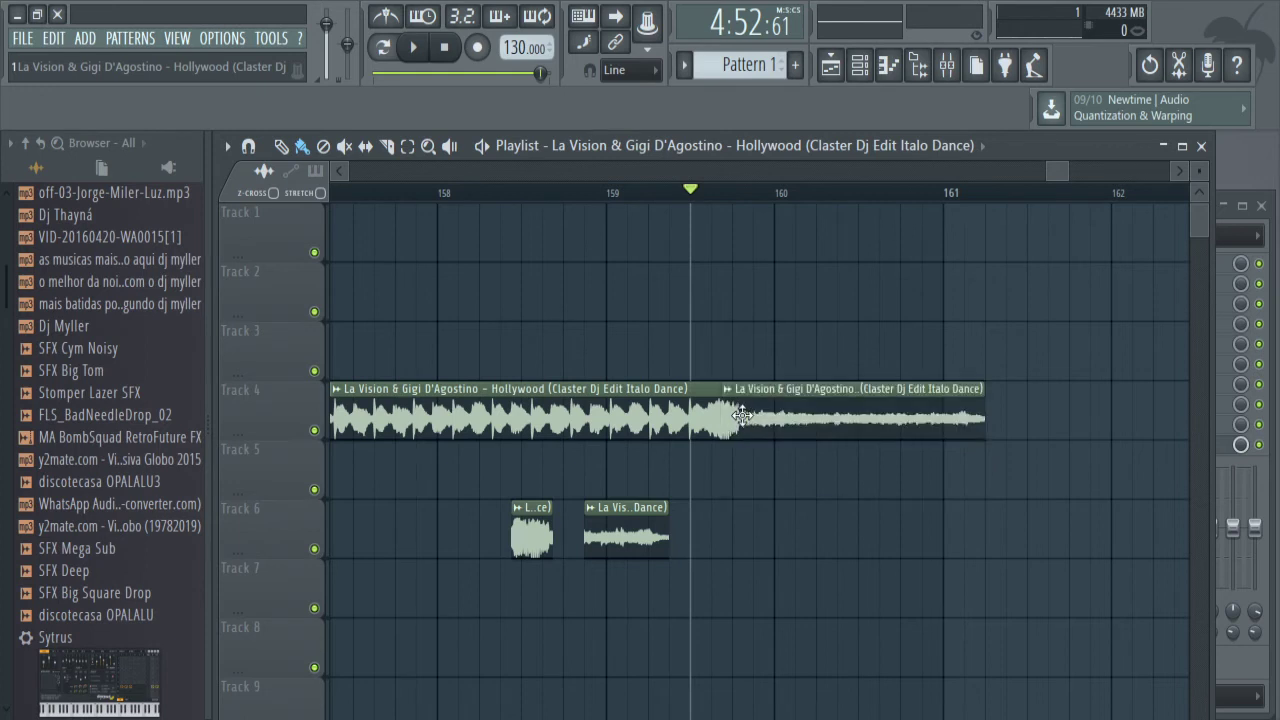
pyautogui.press('space')
pyautogui.press('space')
# Shift the extended clip to about bar 159.8, extend its start back to the long clip's end, and audition the join.
pyautogui.moveTo(735, 416); pyautogui.dragTo(750, 412)
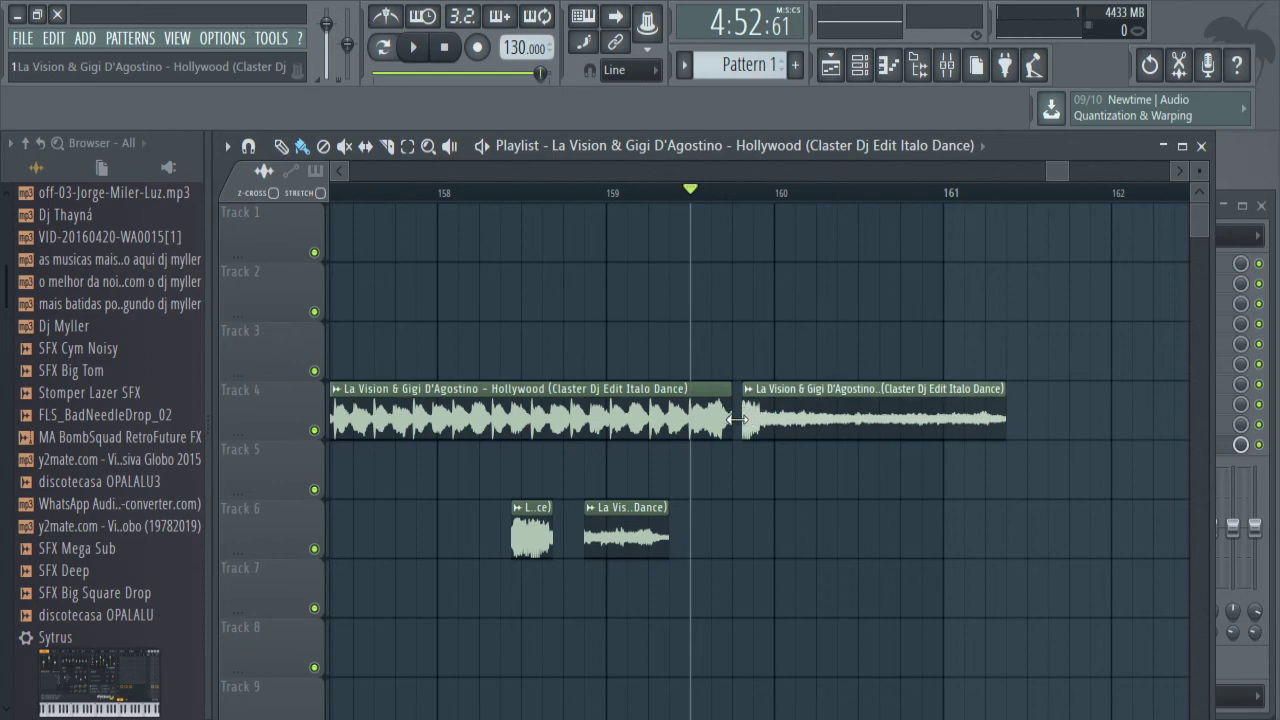
pyautogui.moveTo(741, 418)
pyautogui.mouseDown()
pyautogui.moveTo(720, 419)
pyautogui.moveTo(733, 419)
pyautogui.mouseUp()
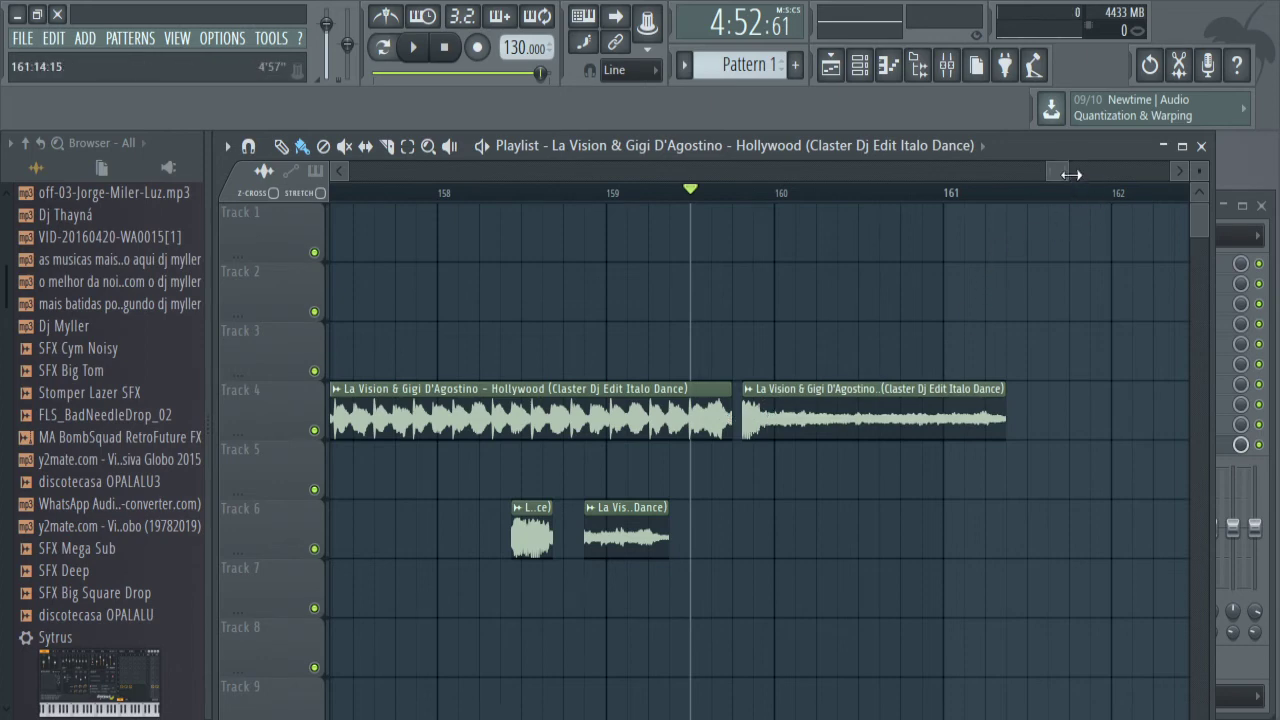
pyautogui.moveTo(1071, 174)
pyautogui.mouseDown()
pyautogui.moveTo(1084, 174)
pyautogui.moveTo(1058, 174)
pyautogui.mouseUp()
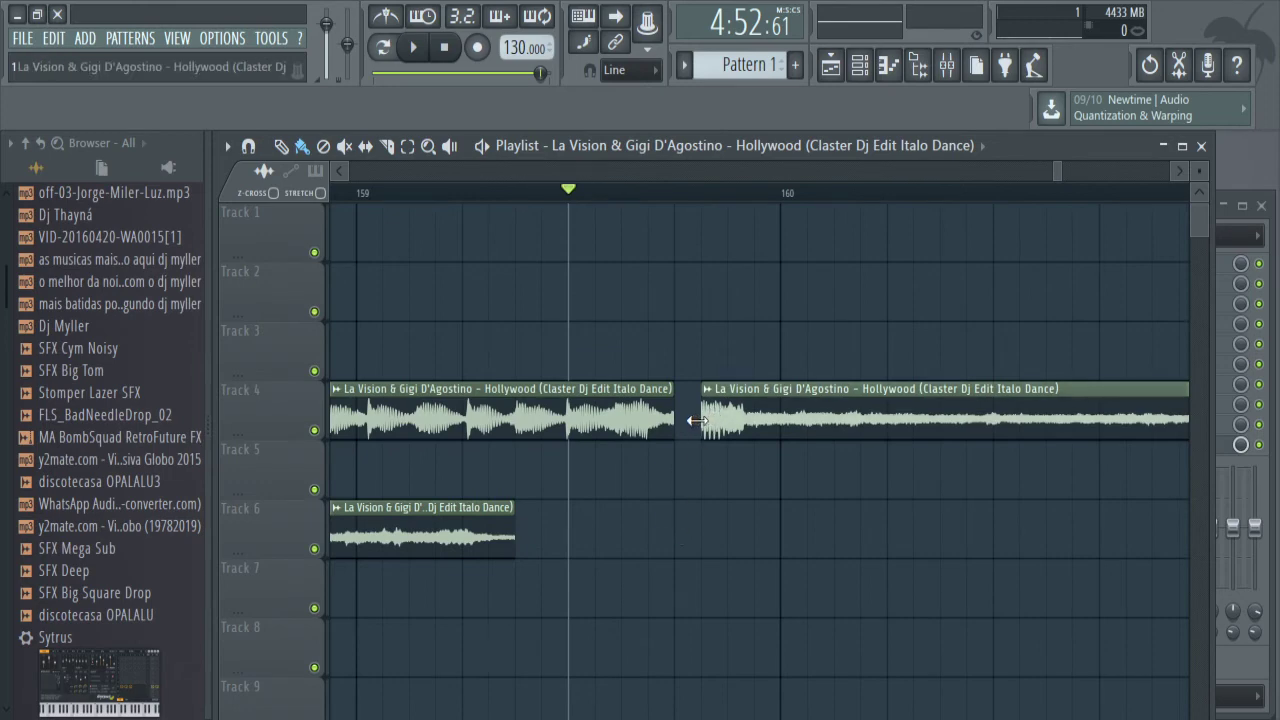
pyautogui.moveTo(690, 420); pyautogui.dragTo(676, 420)
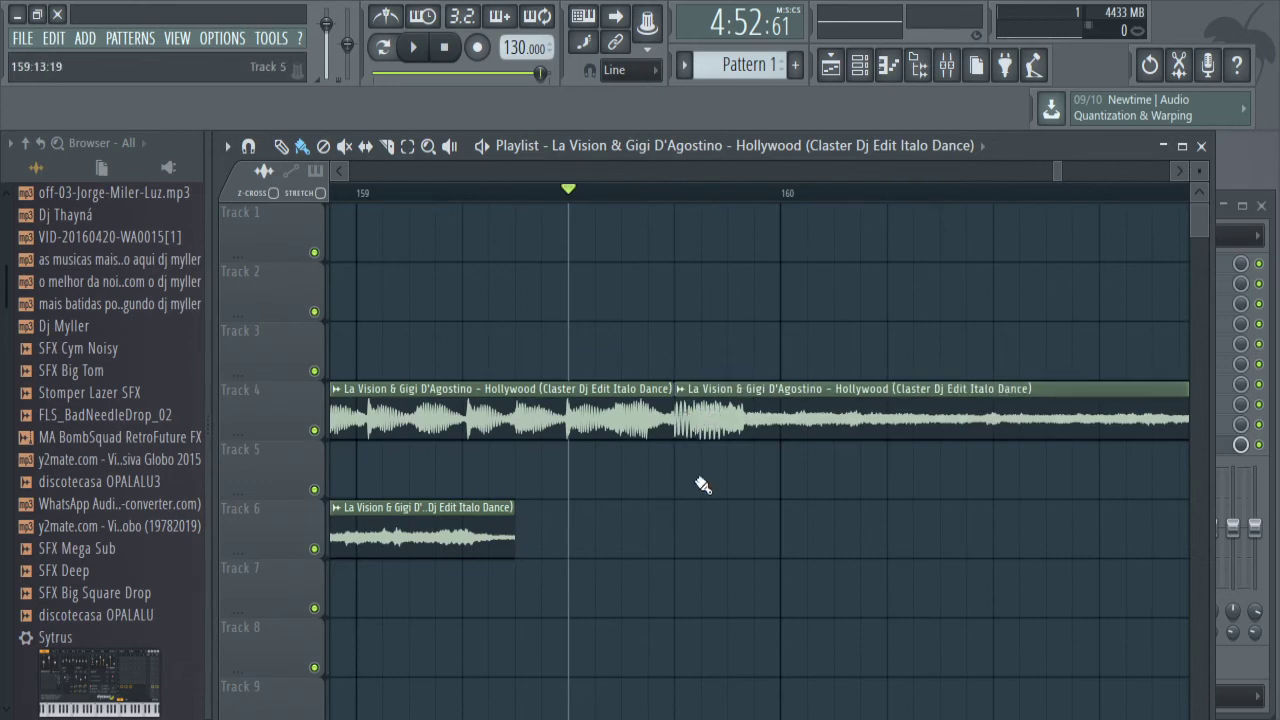
pyautogui.press('space')
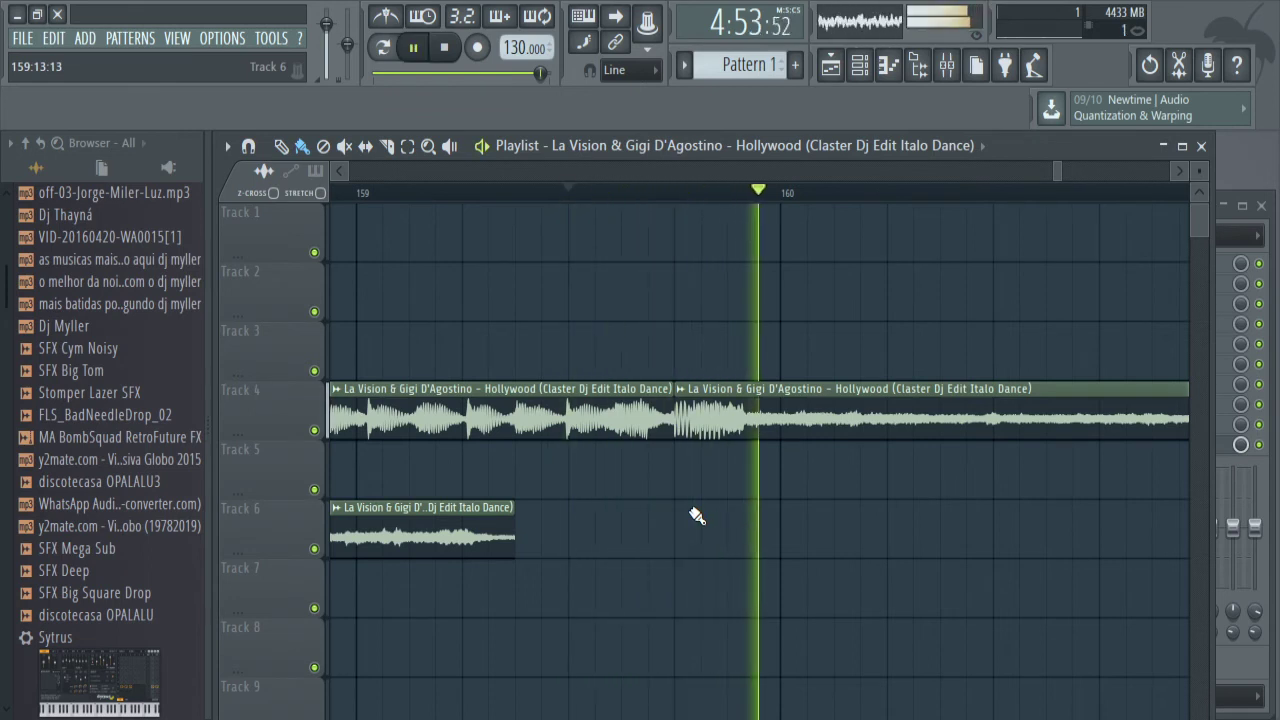
pyautogui.press('space')
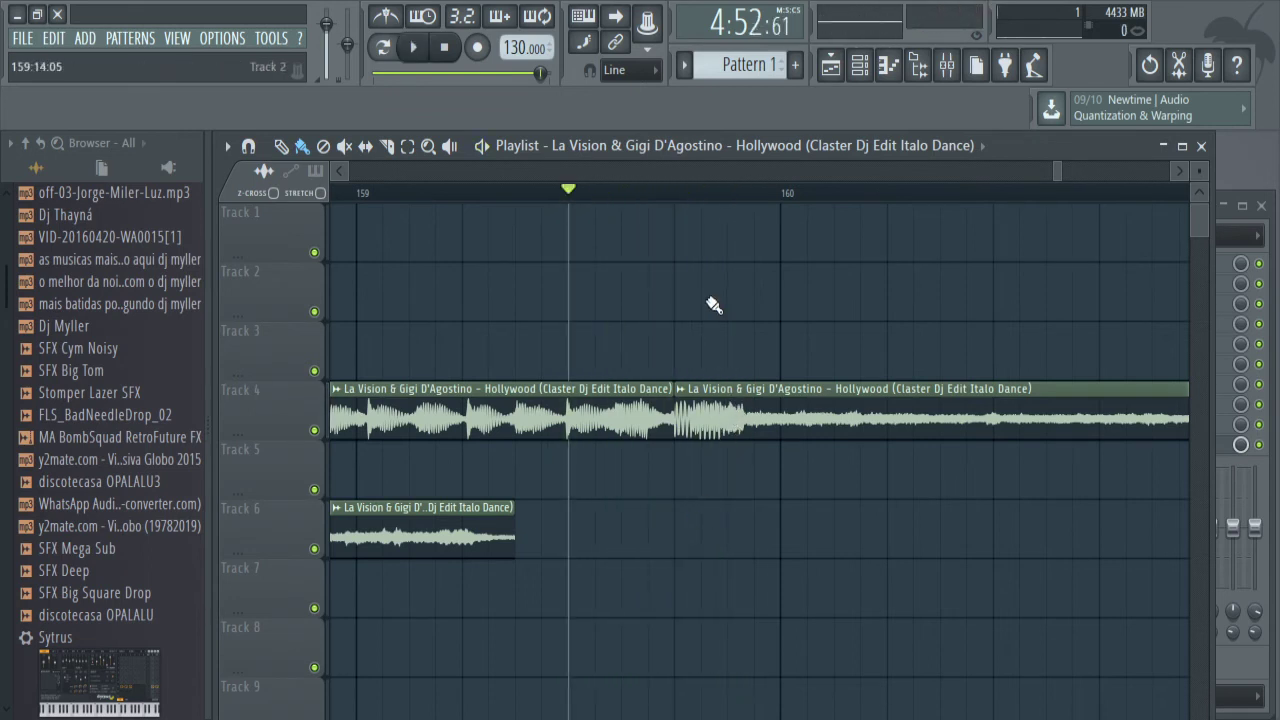
# Try the cut-off tail on Track 4 at about bar 161.3, over the extended clip's end, and audition from about bar 159.5.
pyautogui.moveTo(455, 538); pyautogui.dragTo(985, 538)
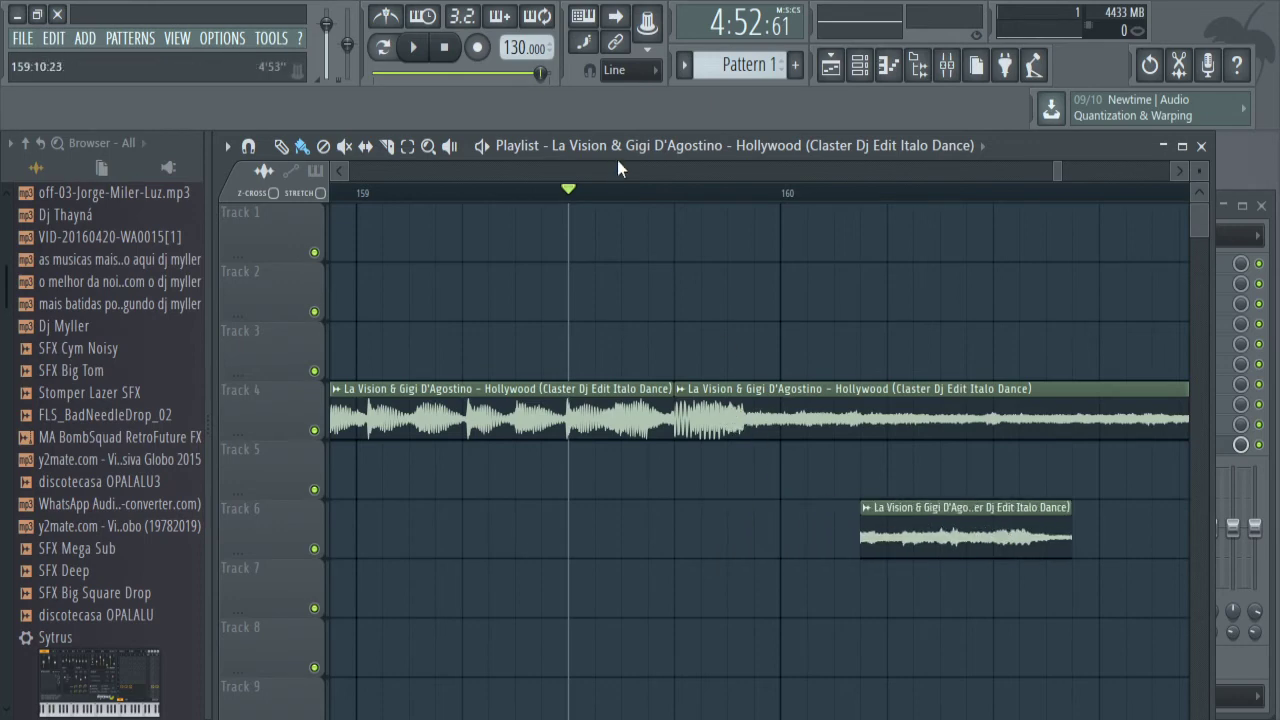
pyautogui.moveTo(1062, 172); pyautogui.dragTo(1068, 172)
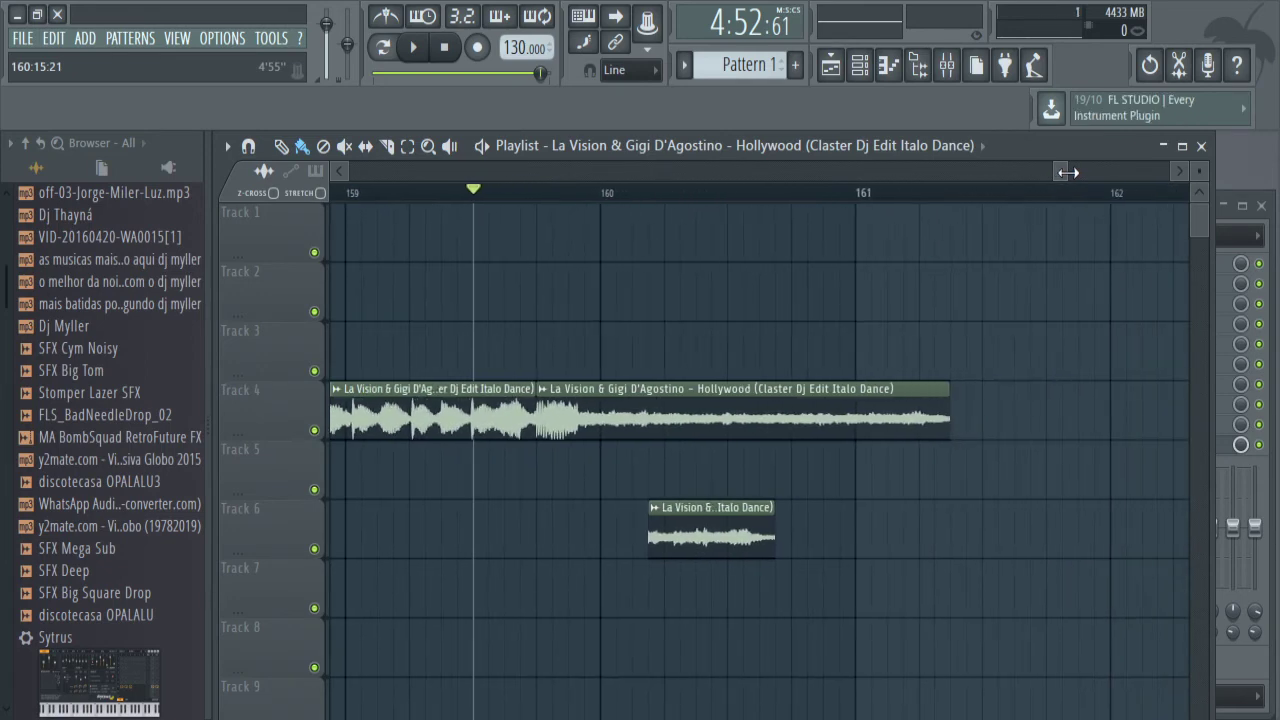
pyautogui.press('space')
pyautogui.press('space')
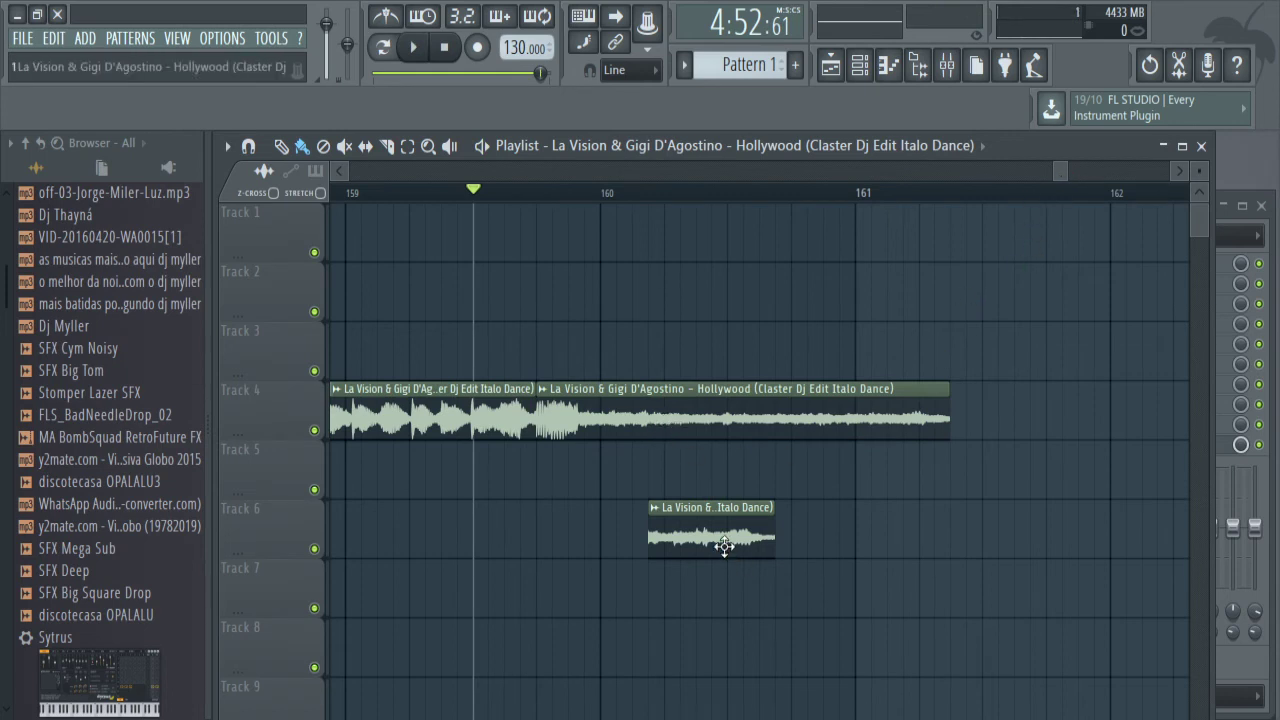
pyautogui.moveTo(723, 543); pyautogui.dragTo(1003, 405)
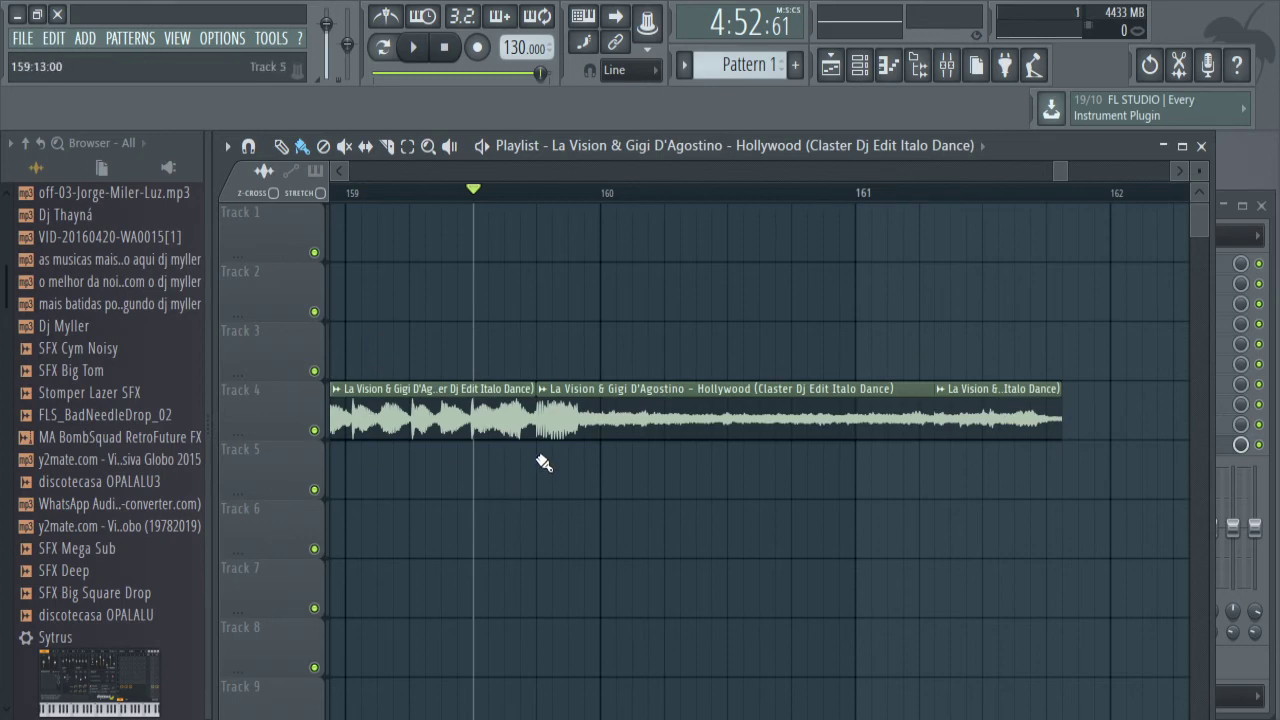
pyautogui.press('space')
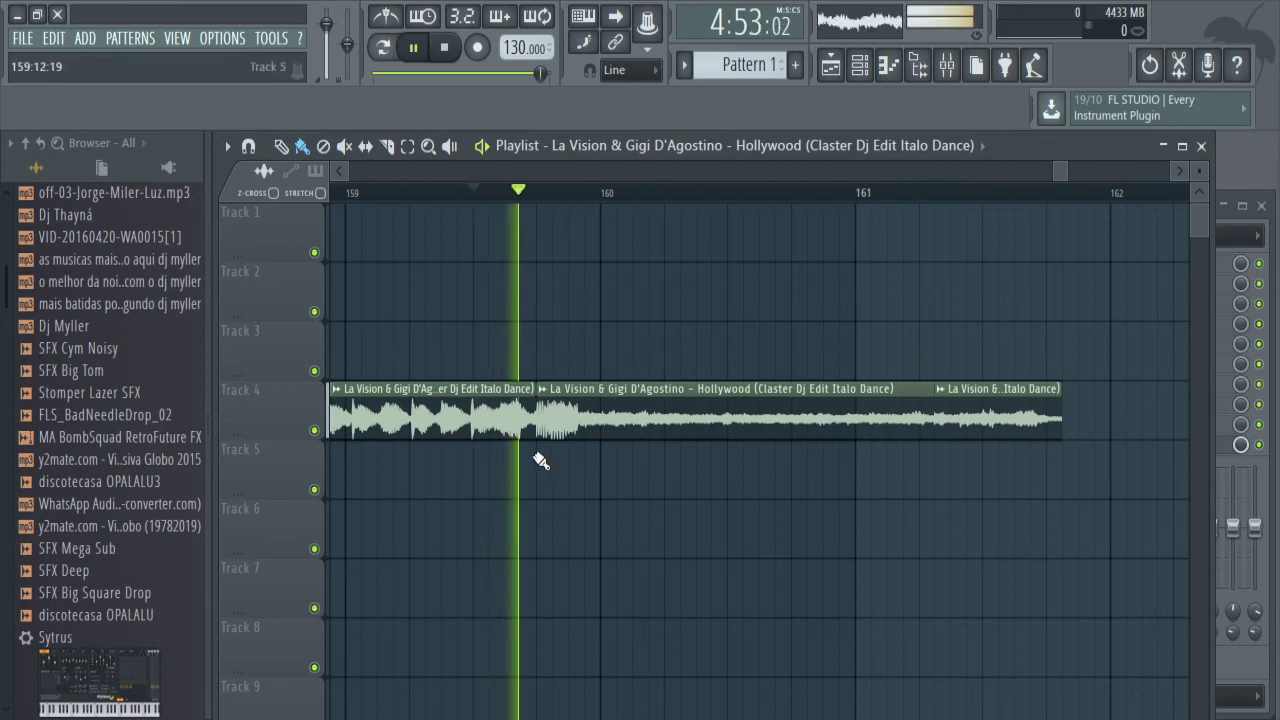
pyautogui.press('space')
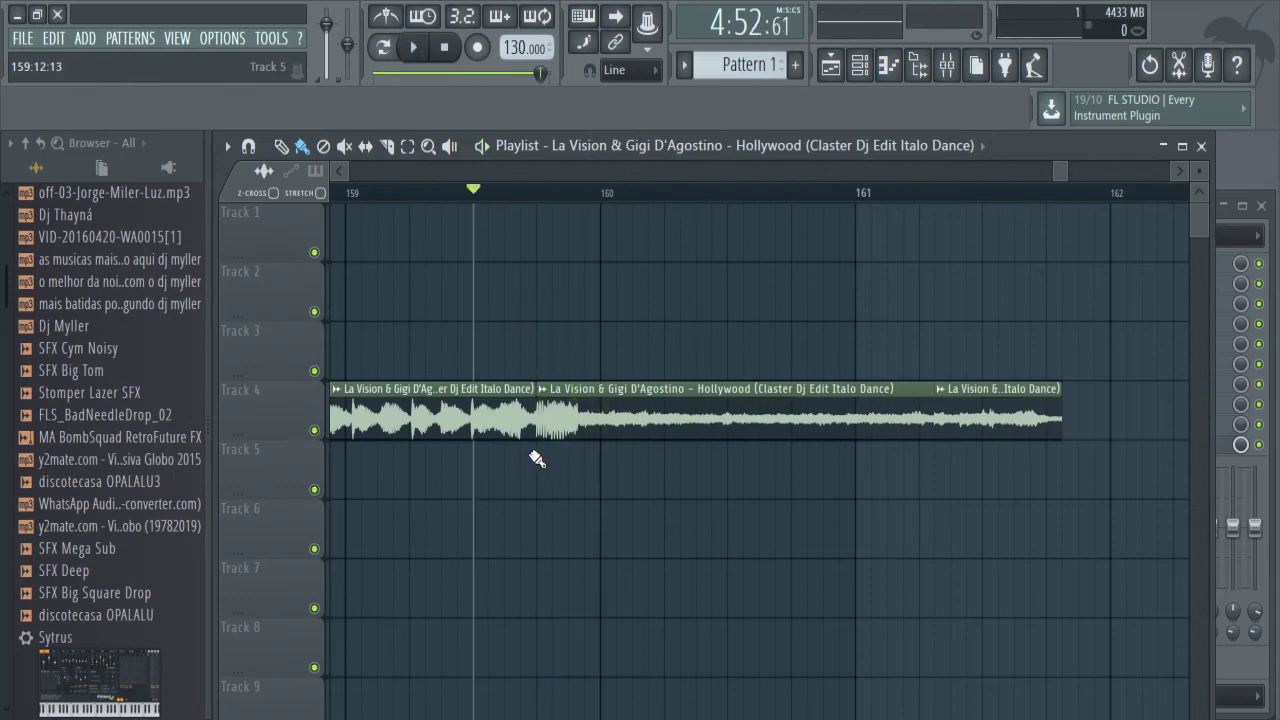
# Slice the opening hit off the extended clip at about bar 159.9 and move it to Track 6 at about bar 159.25.
pyautogui.click(387, 146)
pyautogui.click(590, 444)
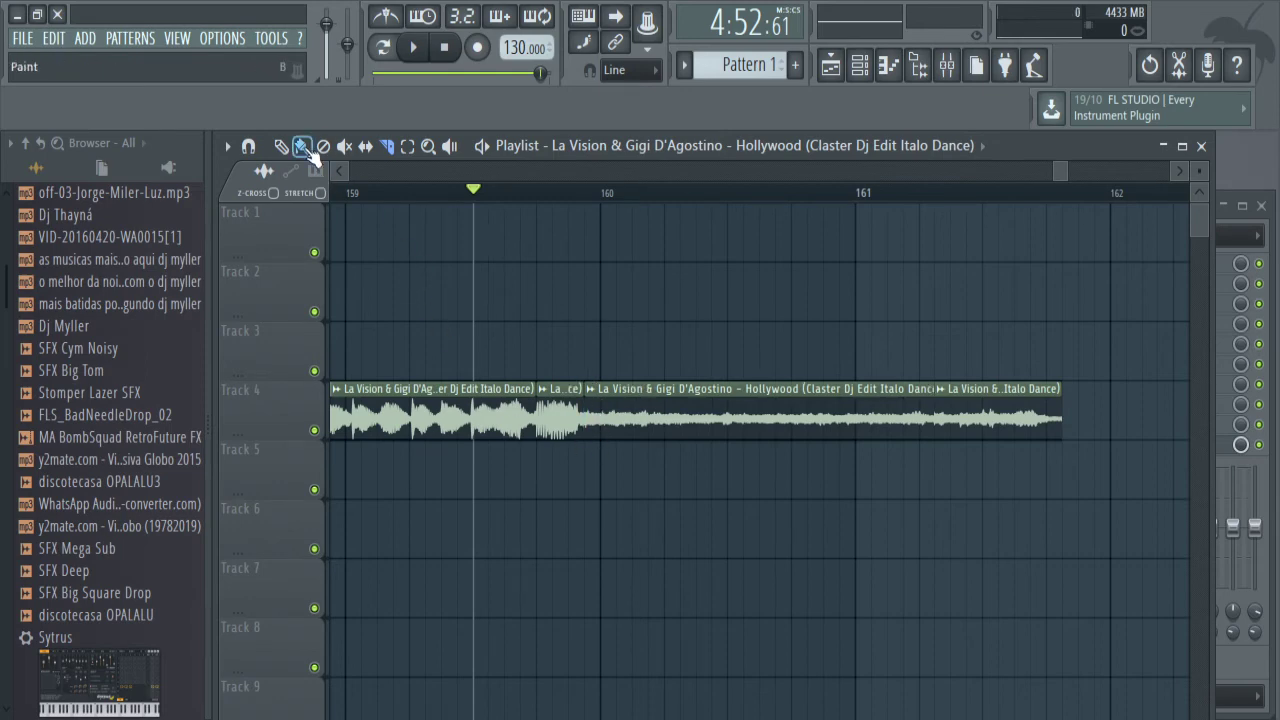
pyautogui.click(302, 146)
pyautogui.moveTo(558, 420)
pyautogui.mouseDown()
pyautogui.moveTo(558, 505)
pyautogui.moveTo(535, 561)
pyautogui.moveTo(434, 558)
pyautogui.mouseUp()
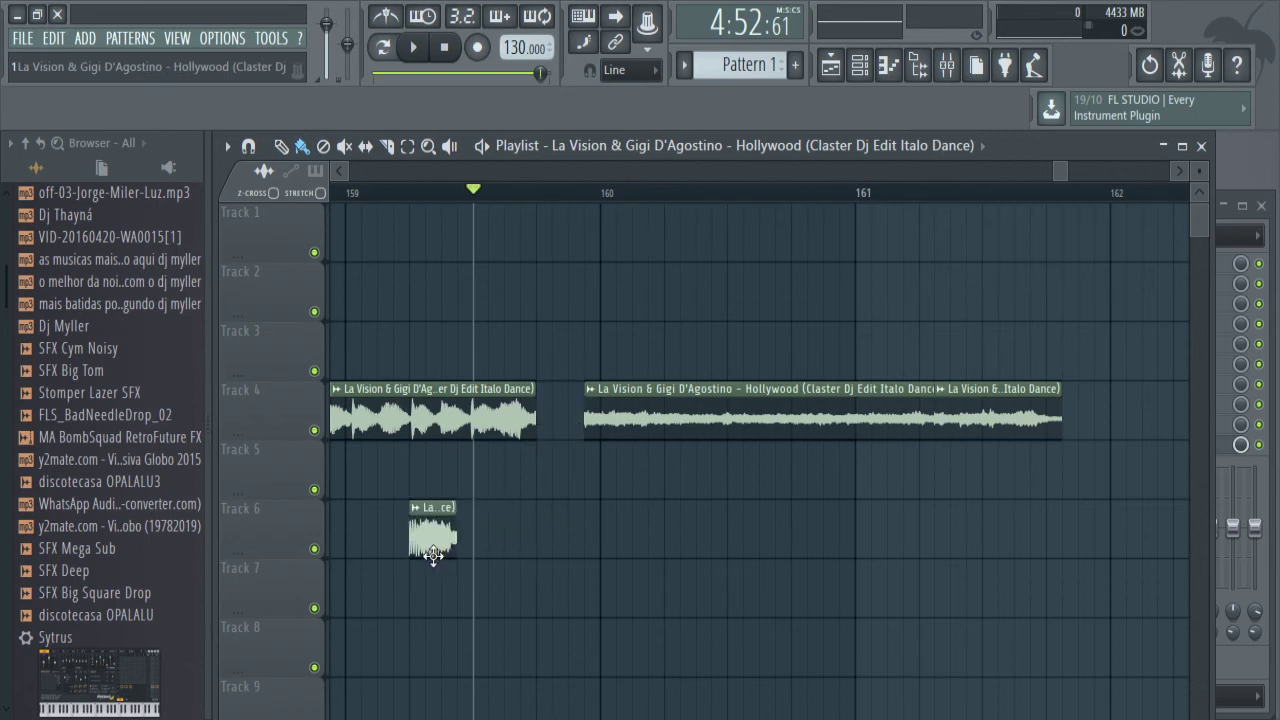
# Move the remaining extended clip against the long clip's end at about bar 159.75 and audition the join.
pyautogui.moveTo(620, 420); pyautogui.dragTo(570, 428)
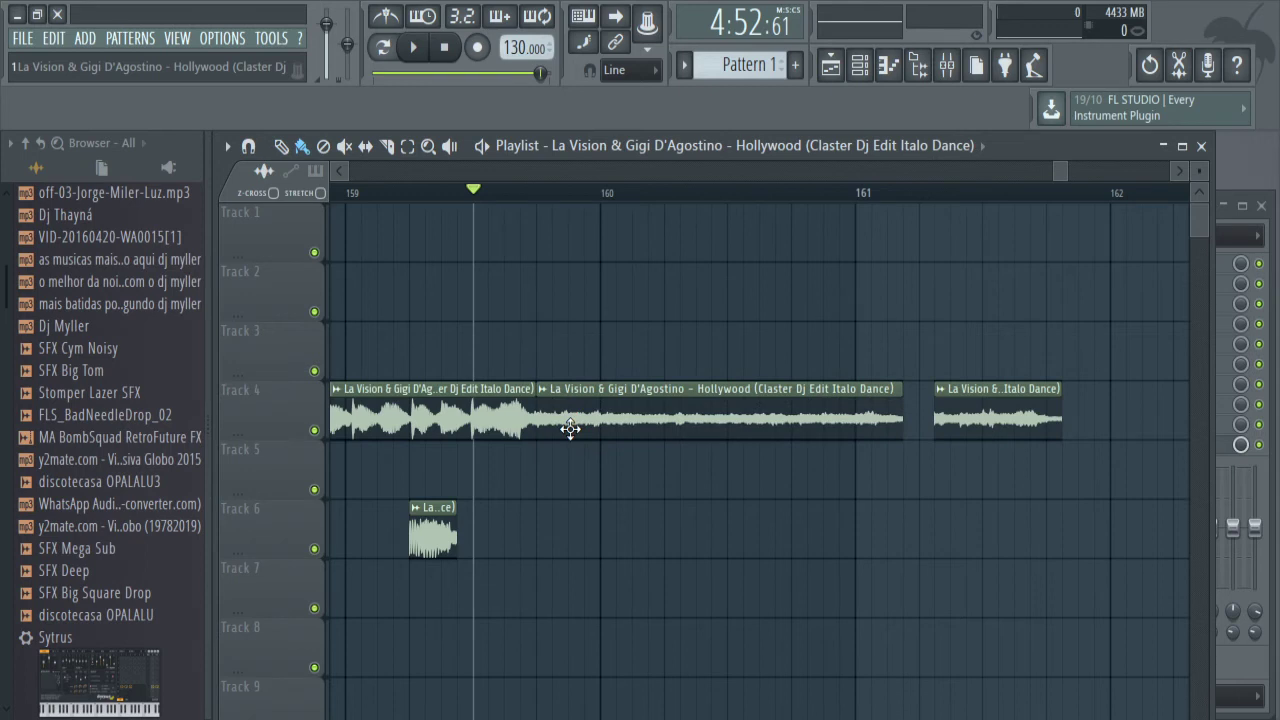
pyautogui.press('space')
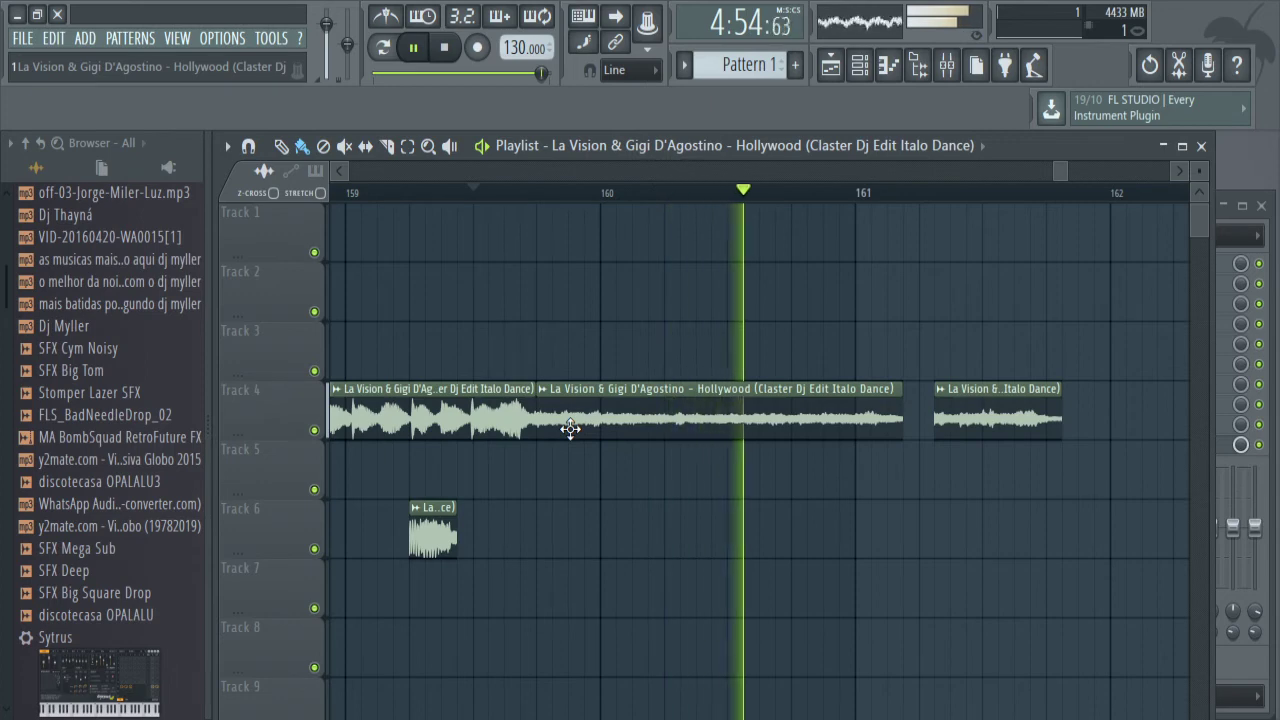
pyautogui.press('space')
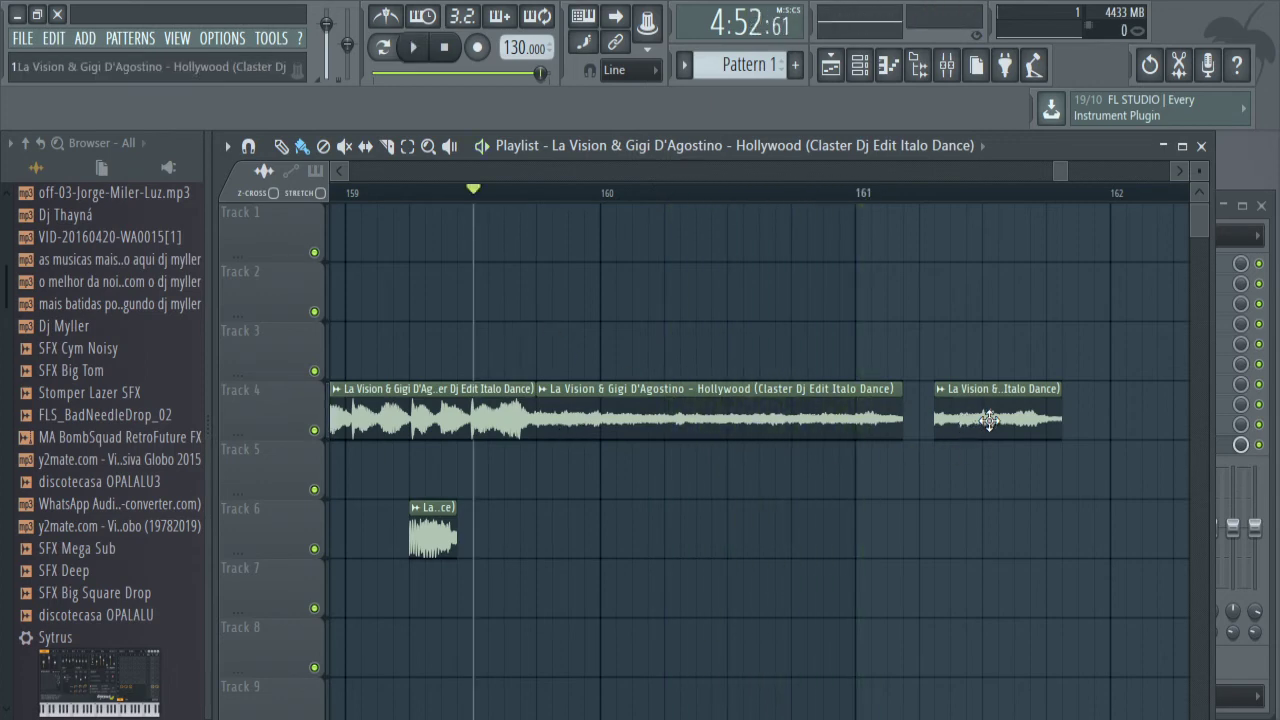
# Move the cut-off tail to Track 6 at about bar 159.6 and audition the sliced hit on Track 4 at about bar 161.2.
pyautogui.moveTo(982, 416); pyautogui.dragTo(529, 535)
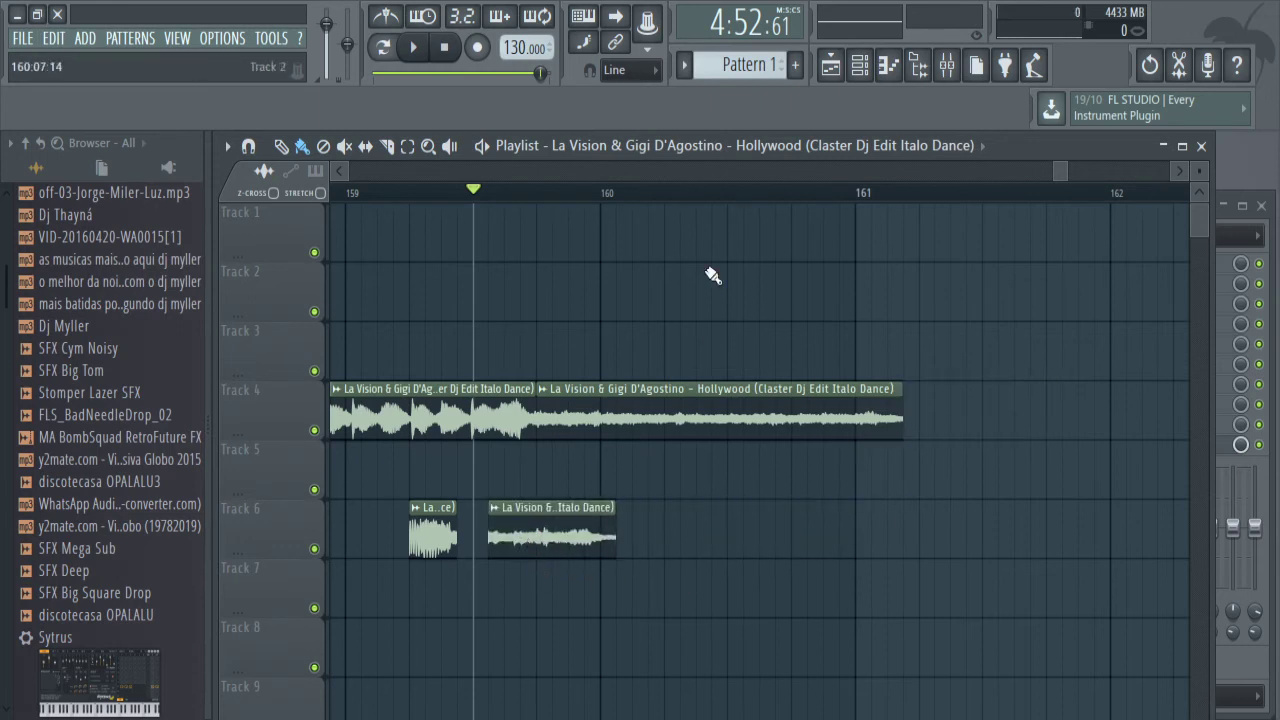
pyautogui.moveTo(431, 530); pyautogui.dragTo(931, 405)
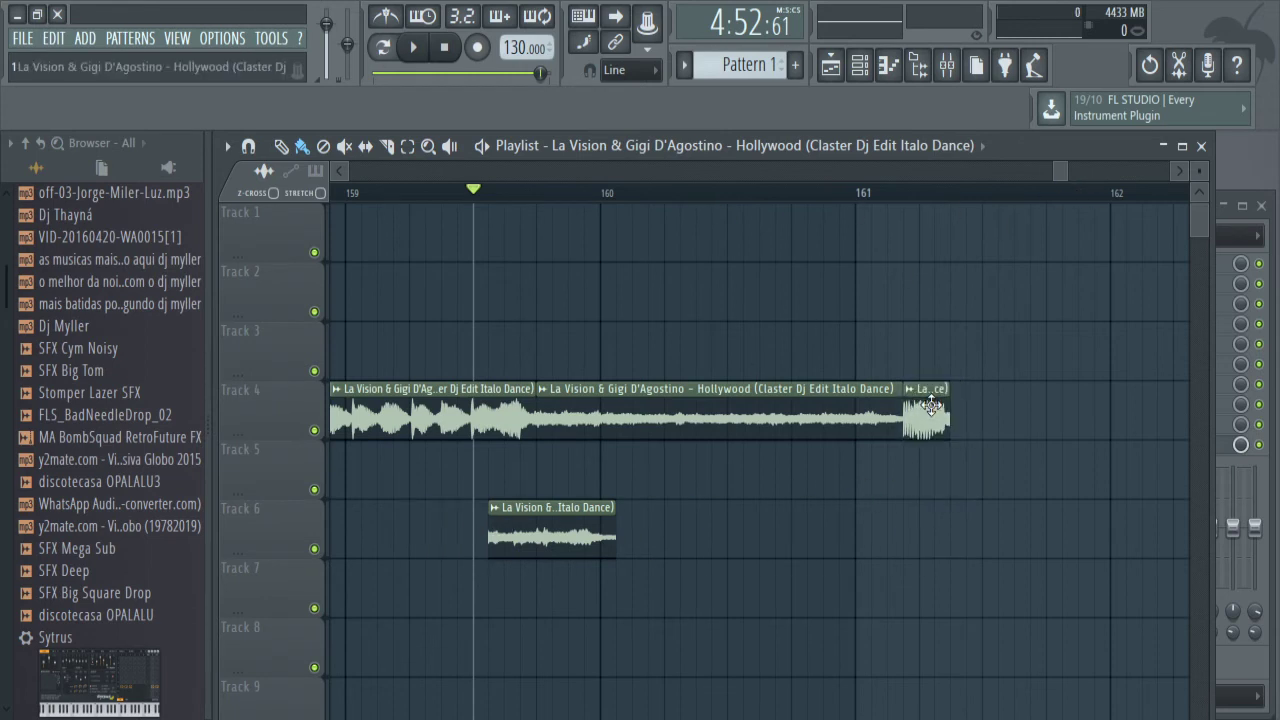
pyautogui.press('space')
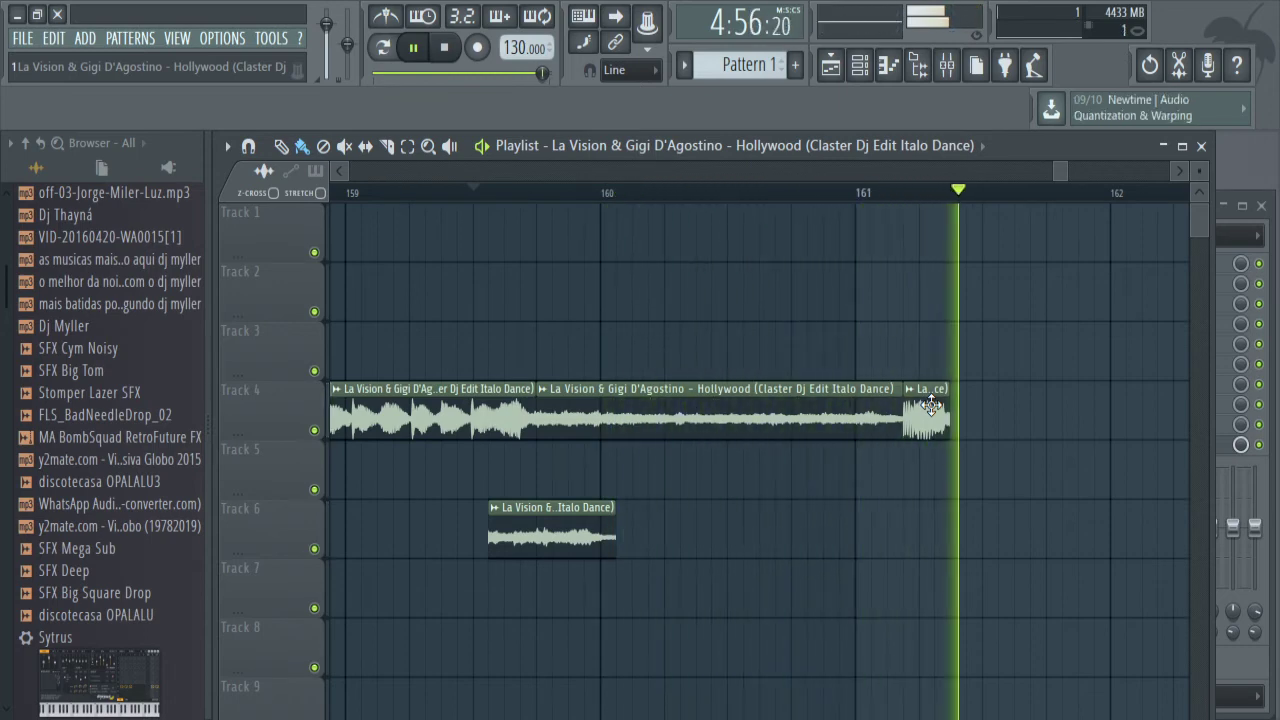
pyautogui.press('space')
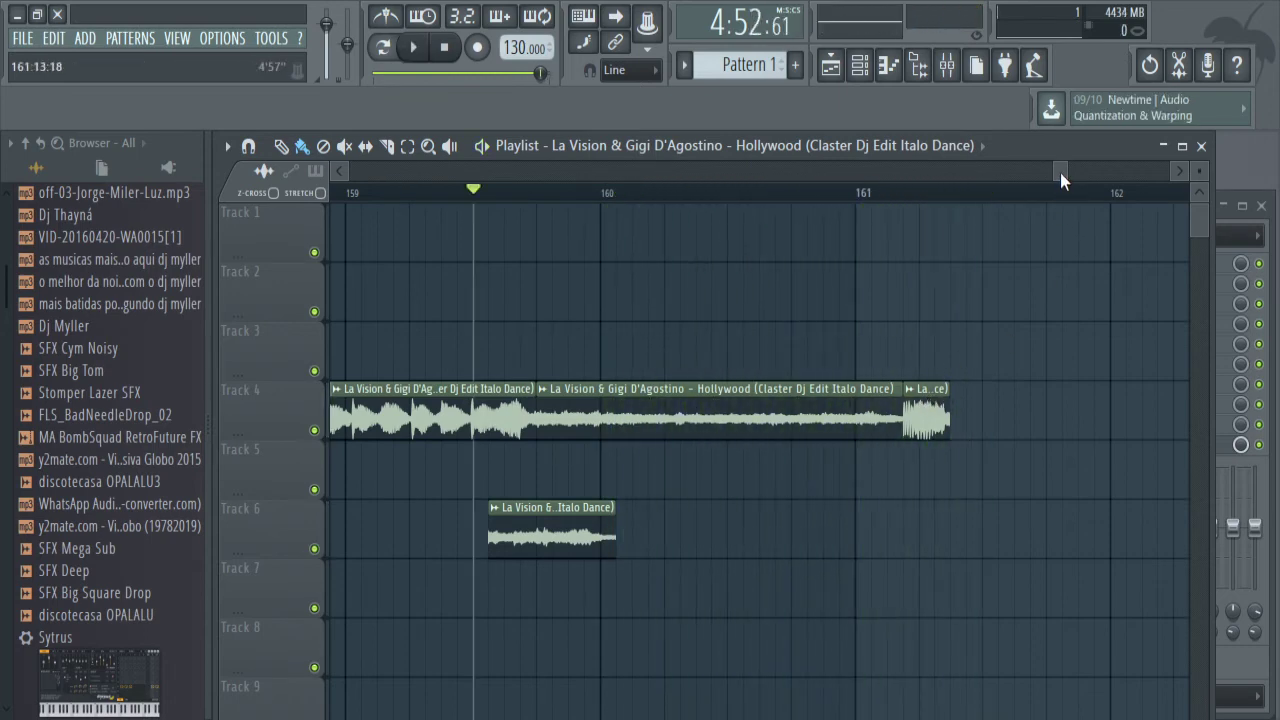
# Move the sliced hit to Track 7 at about bar 160.6 and the shorter Track 6 hit to Track 7 at about bar 161.
pyautogui.moveTo(1060, 173); pyautogui.dragTo(1066, 178)
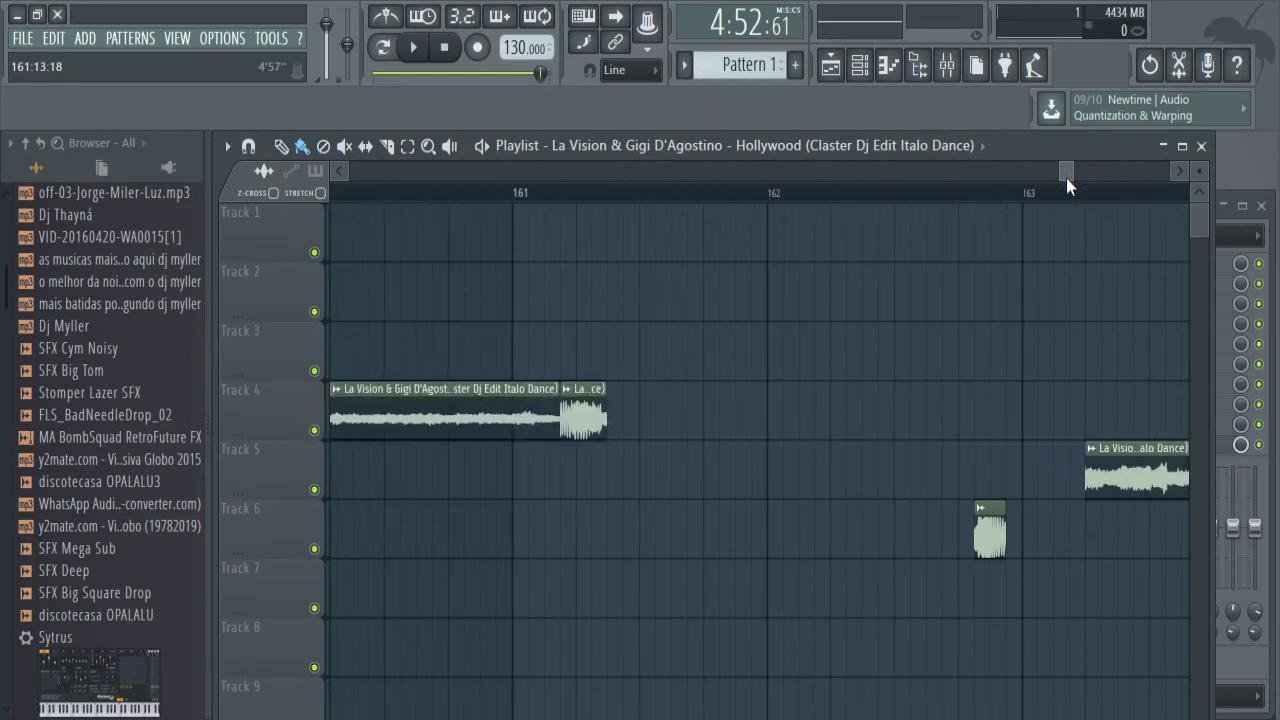
pyautogui.moveTo(583, 420); pyautogui.dragTo(433, 590)
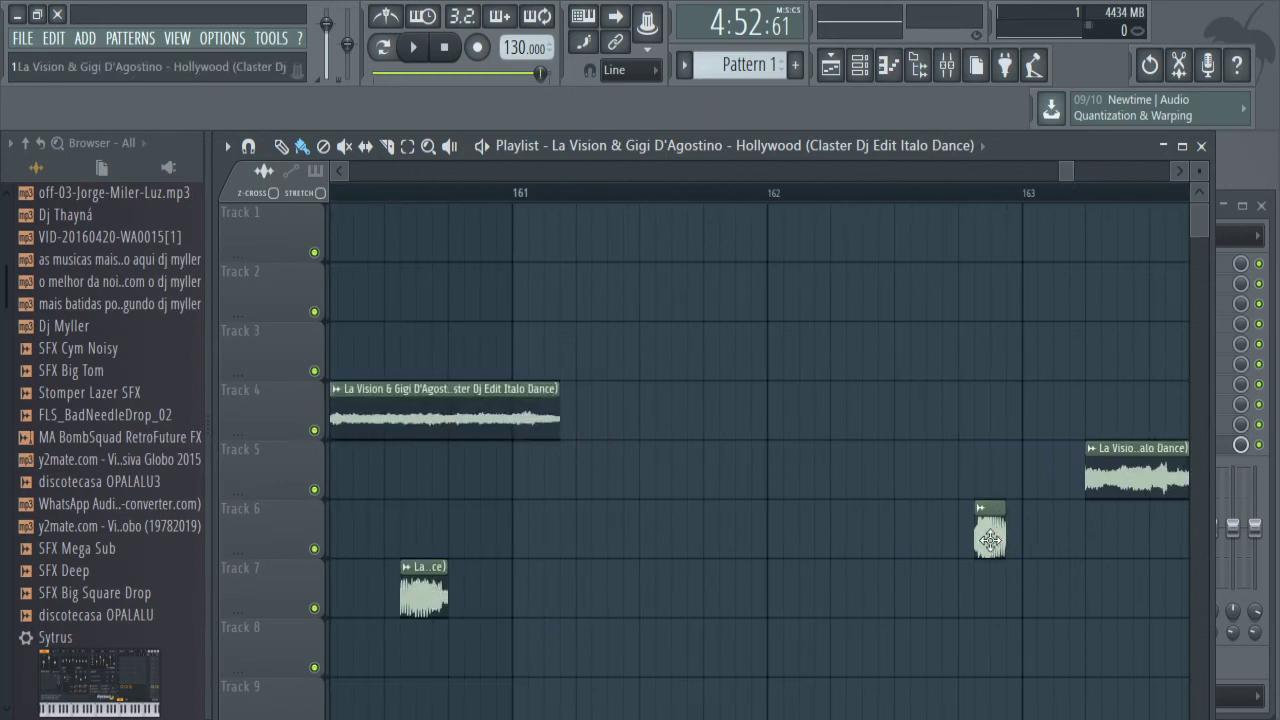
pyautogui.moveTo(992, 544); pyautogui.dragTo(530, 604)
# Join the fading Track 5 clip to the Track 4 clip's end at about bar 161.2 and audition from about bar 161.1.
pyautogui.moveTo(1120, 483); pyautogui.dragTo(625, 364)
pyautogui.moveTo(630, 426); pyautogui.dragTo(612, 426)
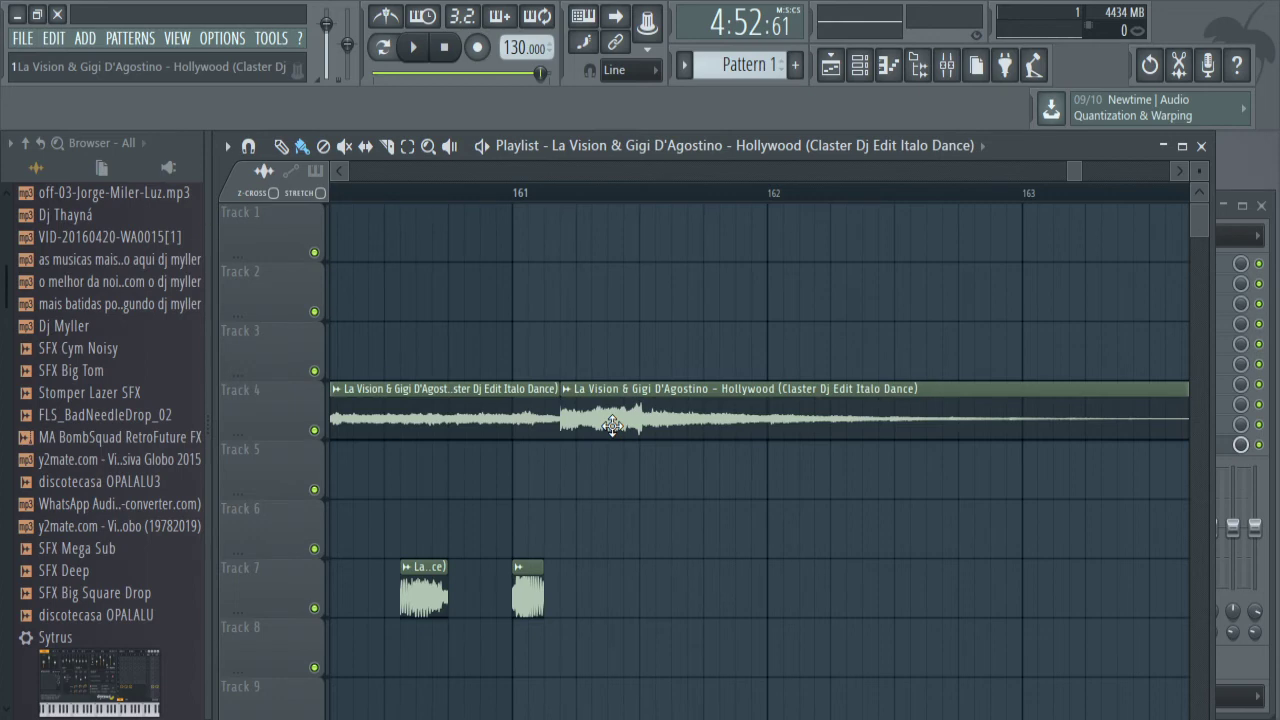
pyautogui.click(530, 196)
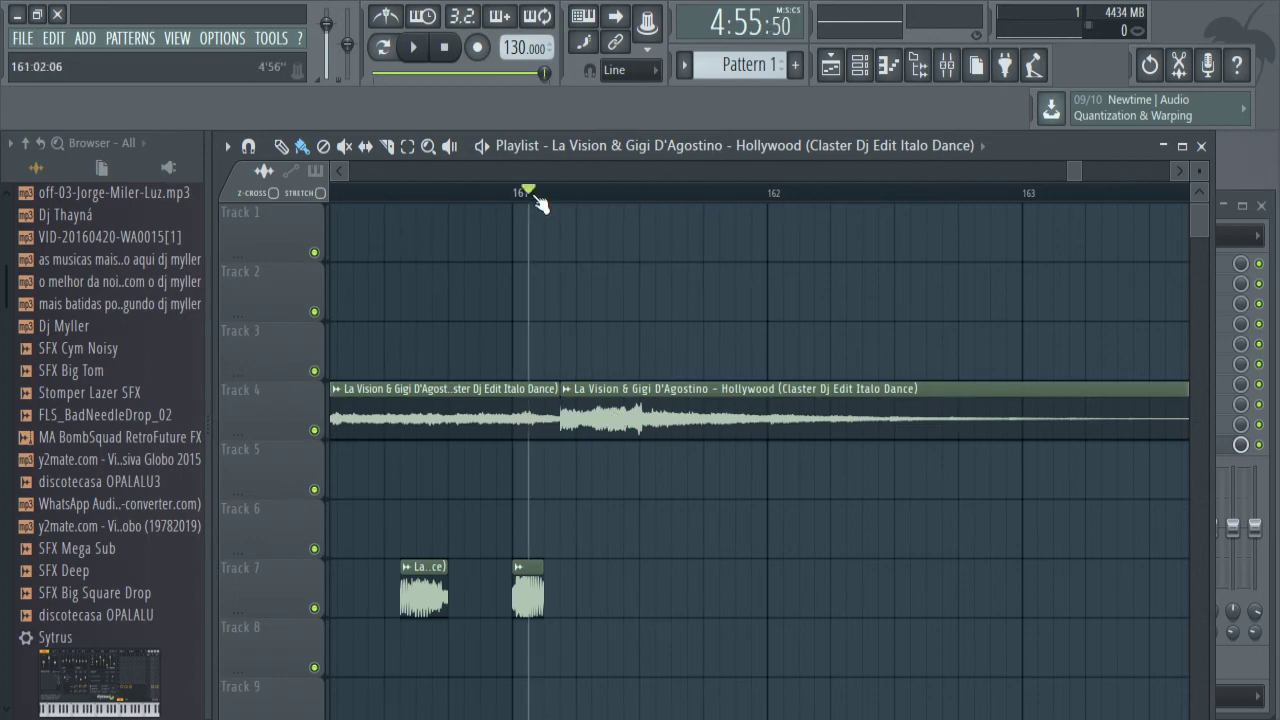
pyautogui.click(544, 194)
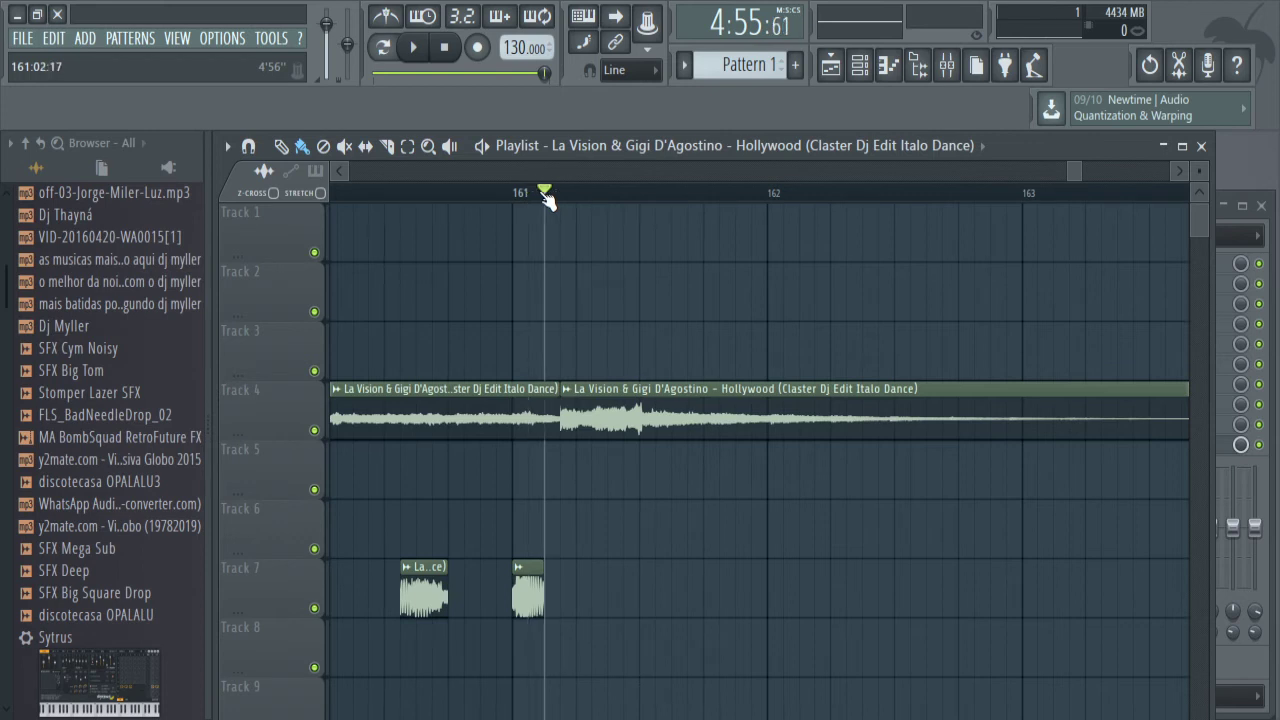
pyautogui.press('space')
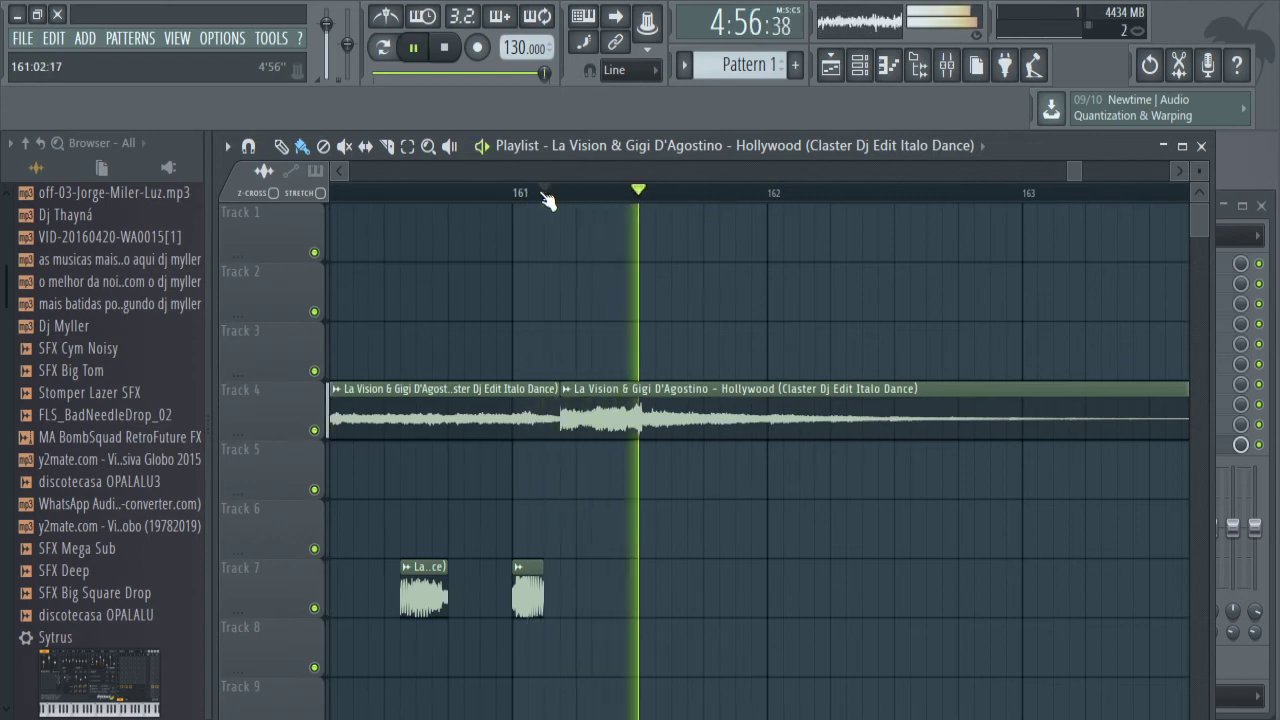
pyautogui.press('space')
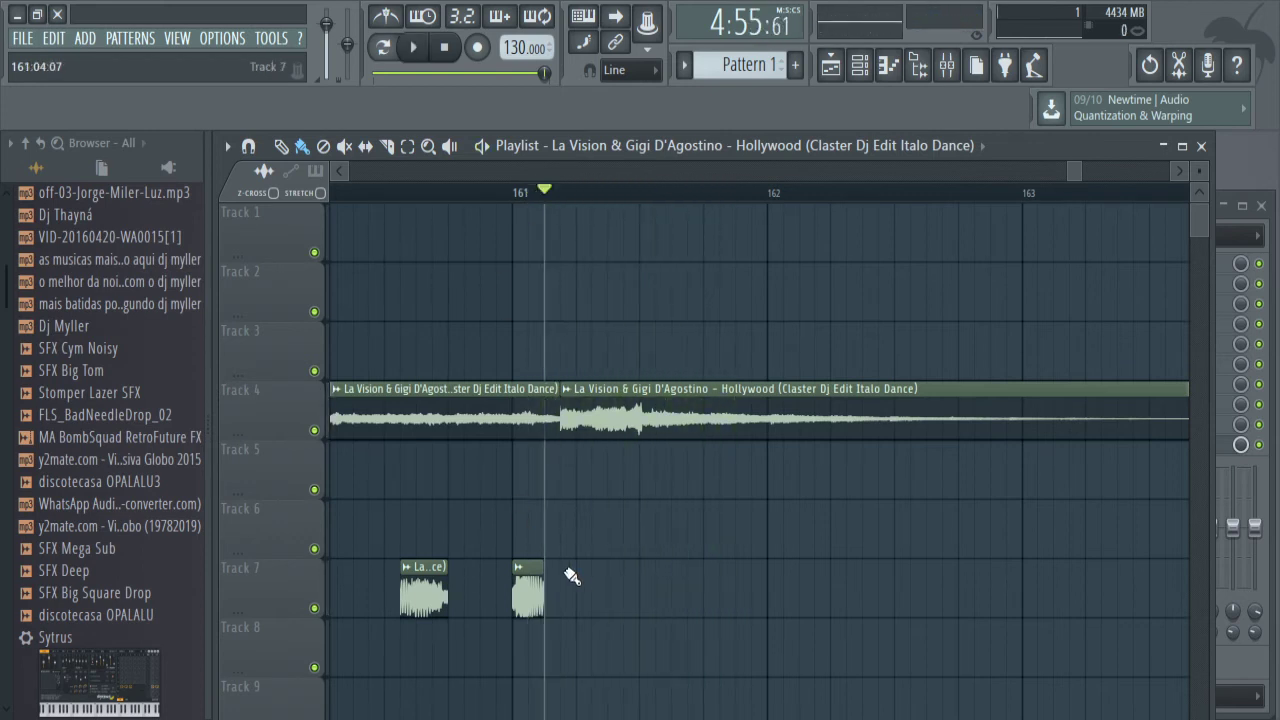
# Move the two sliced hits from Track 7 to Track 2, the longer at about bar 162.8 and the shorter at about bar 163.1.
pyautogui.moveTo(528, 590); pyautogui.dragTo(1068, 292)
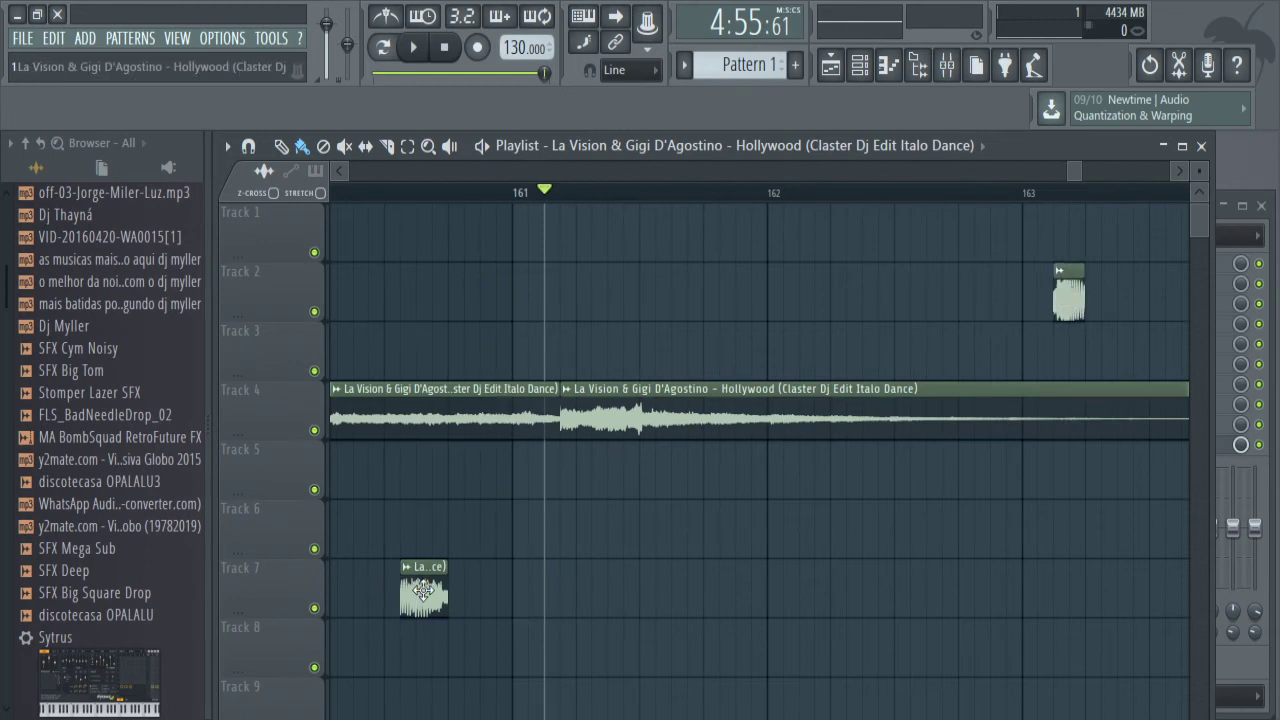
pyautogui.moveTo(448, 565); pyautogui.dragTo(1021, 270)
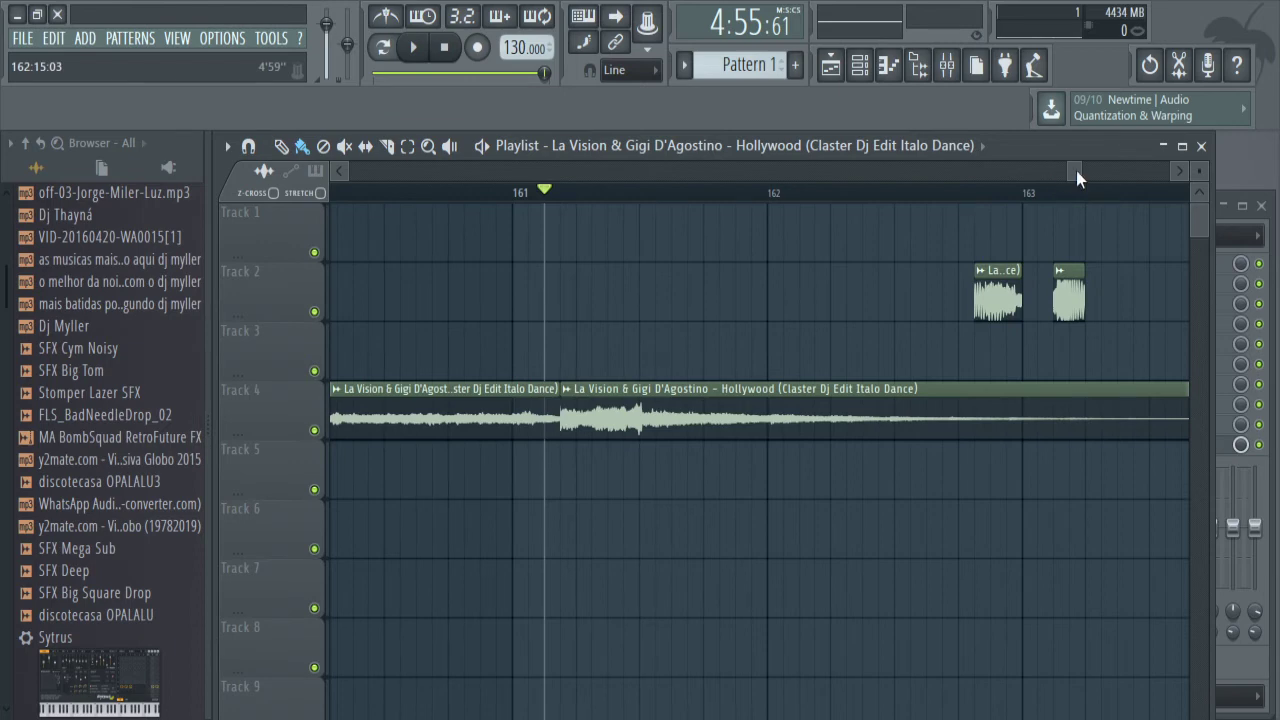
pyautogui.moveTo(1076, 170); pyautogui.dragTo(1062, 170)
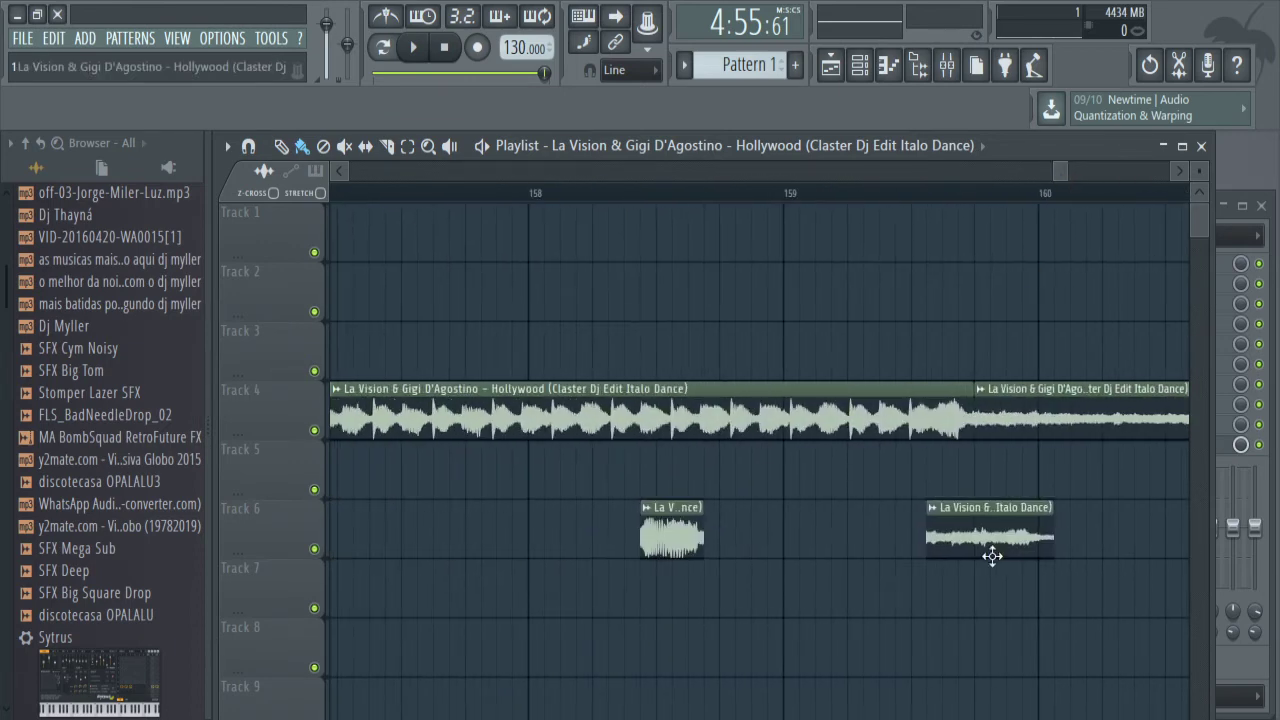
# Shift the two leftover Track 6 slices earlier, the sliced hit to about bar 157.4 and the tail to about bar 157.8.
pyautogui.moveTo(988, 545); pyautogui.dragTo(752, 545)
pyautogui.click(758, 194)
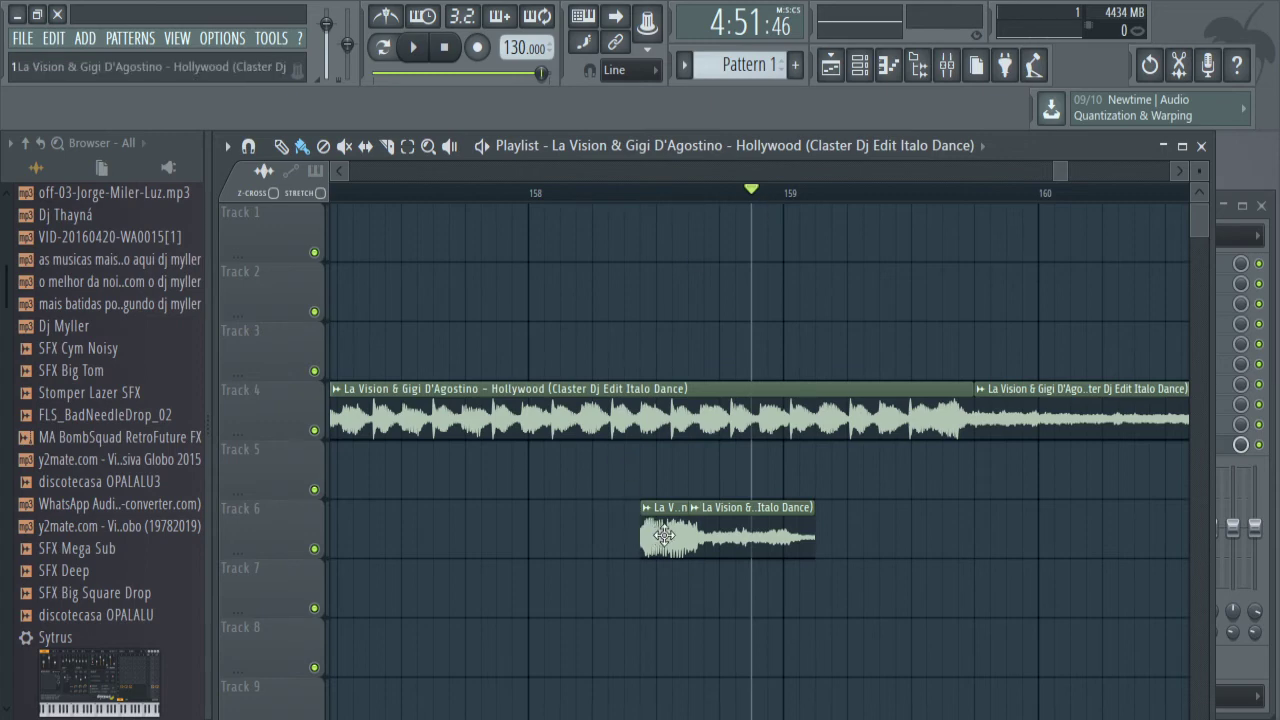
pyautogui.moveTo(665, 535); pyautogui.dragTo(505, 531)
pyautogui.moveTo(748, 543); pyautogui.dragTo(541, 543)
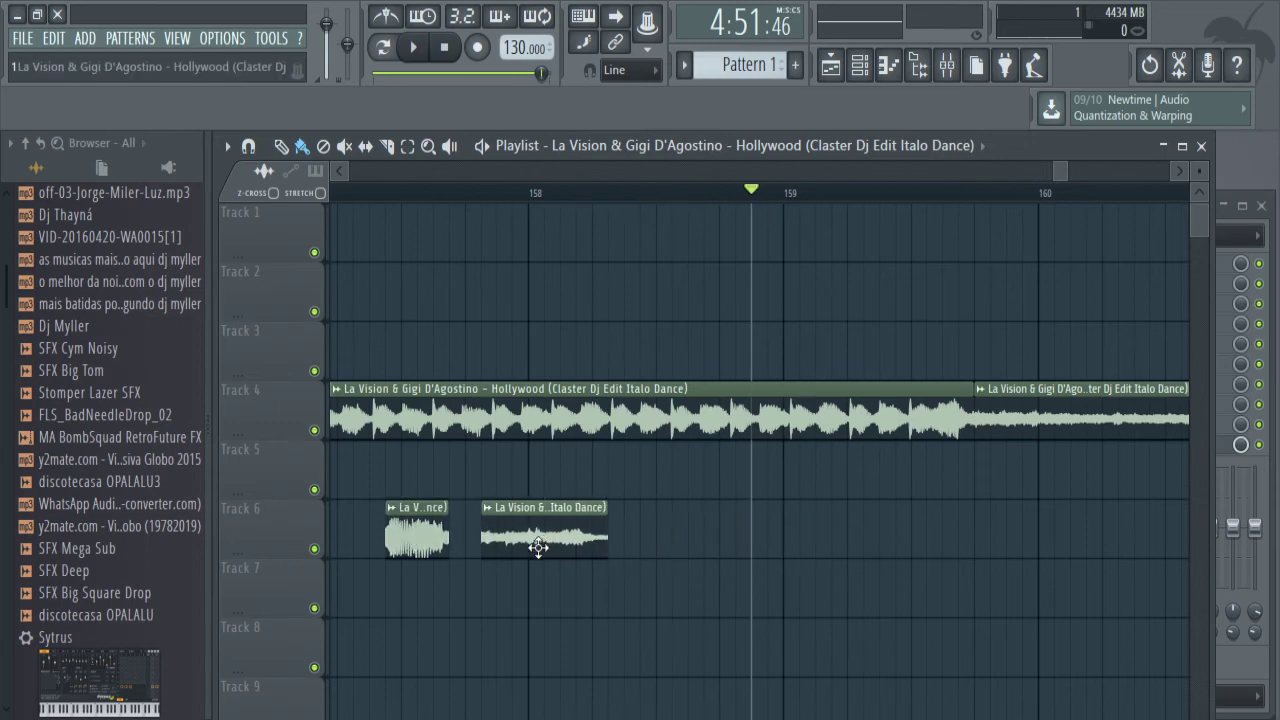
# Audition the Track 4 ending from about bar 158.4 through the fade-out.
pyautogui.click(630, 192)
pyautogui.press('space')
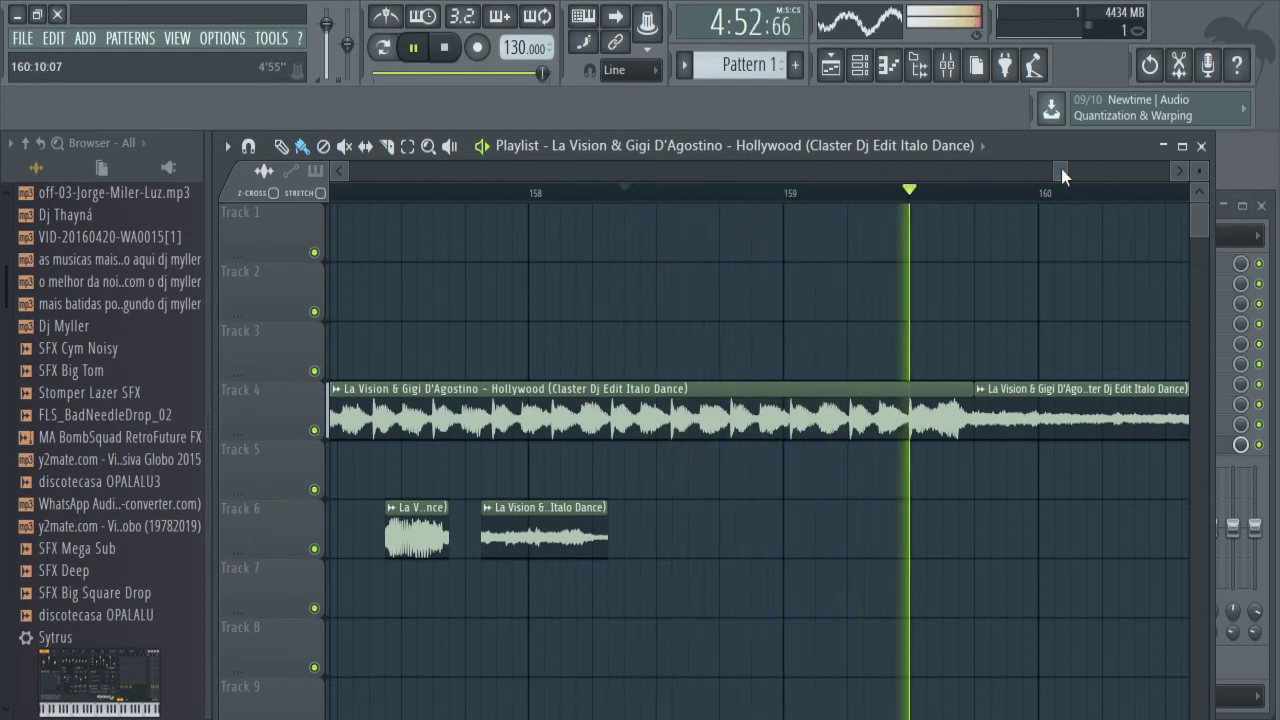
pyautogui.moveTo(1061, 168); pyautogui.dragTo(1074, 172)
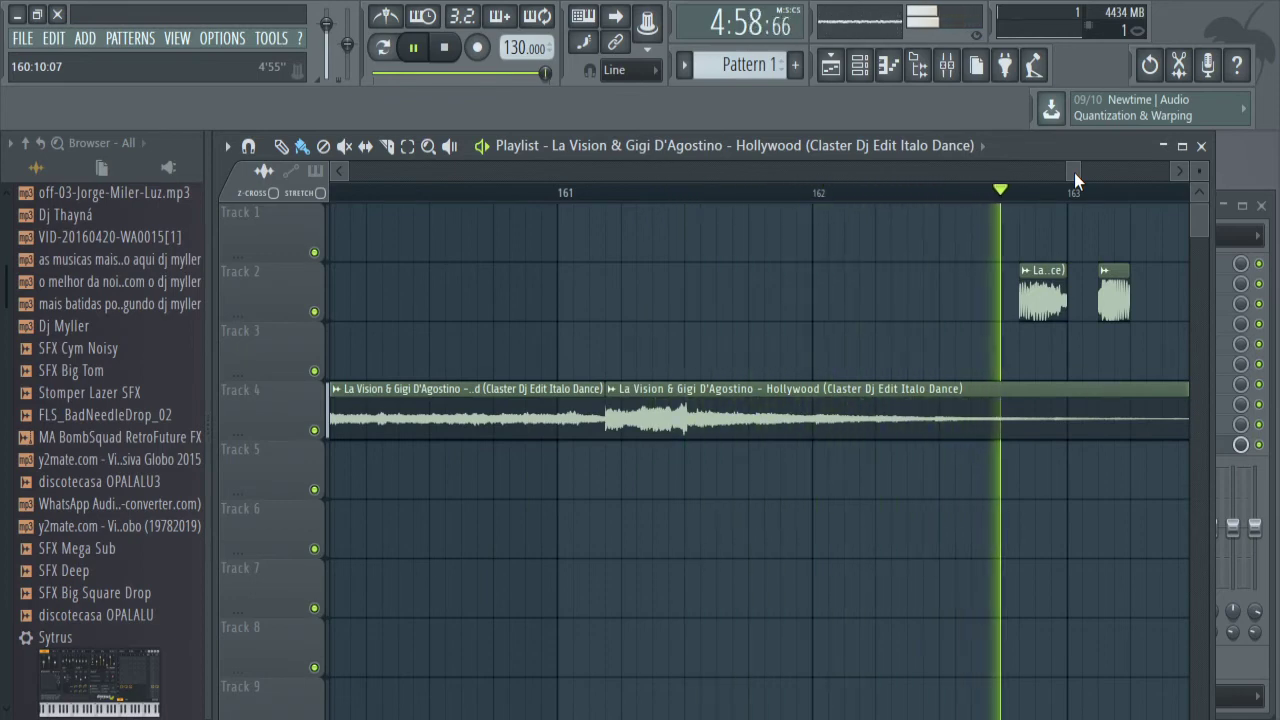
pyautogui.press('space')
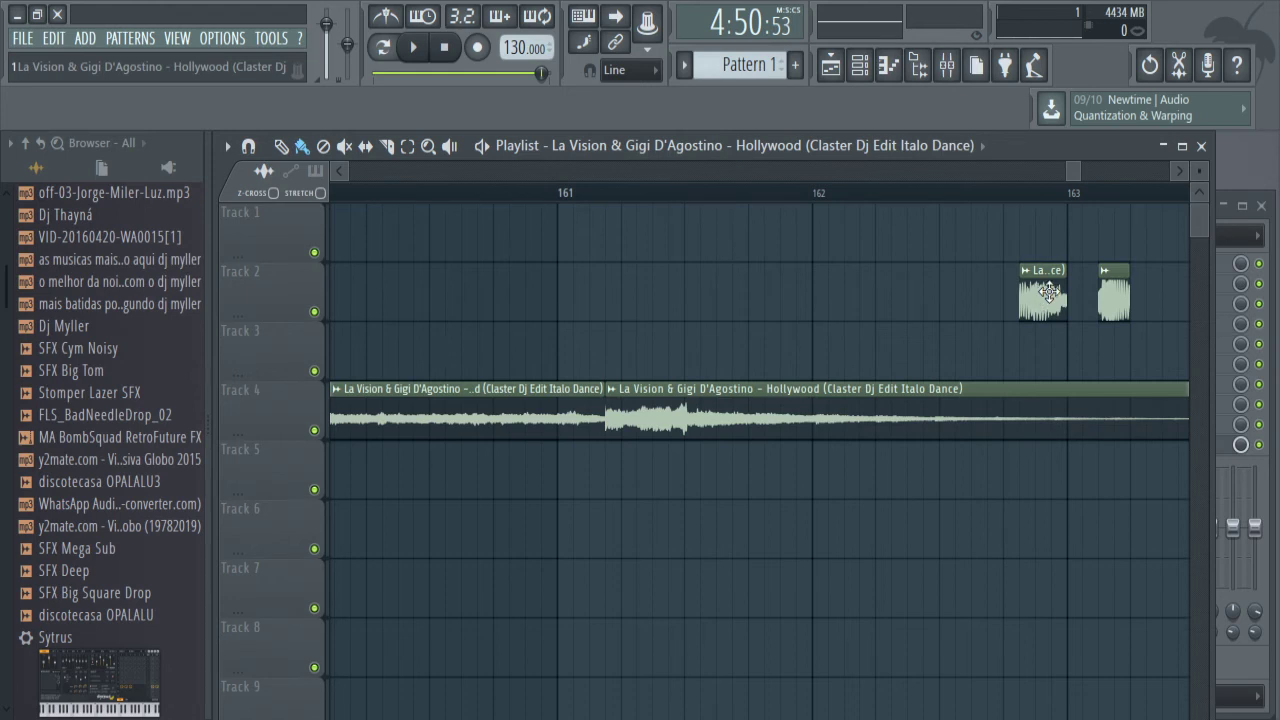
# Move the leftover sliced hits and tail clear of the song's end, spreading them over Tracks 4 to 7 between about bars 166 and 169.
pyautogui.moveTo(1048, 291); pyautogui.dragTo(445, 631)
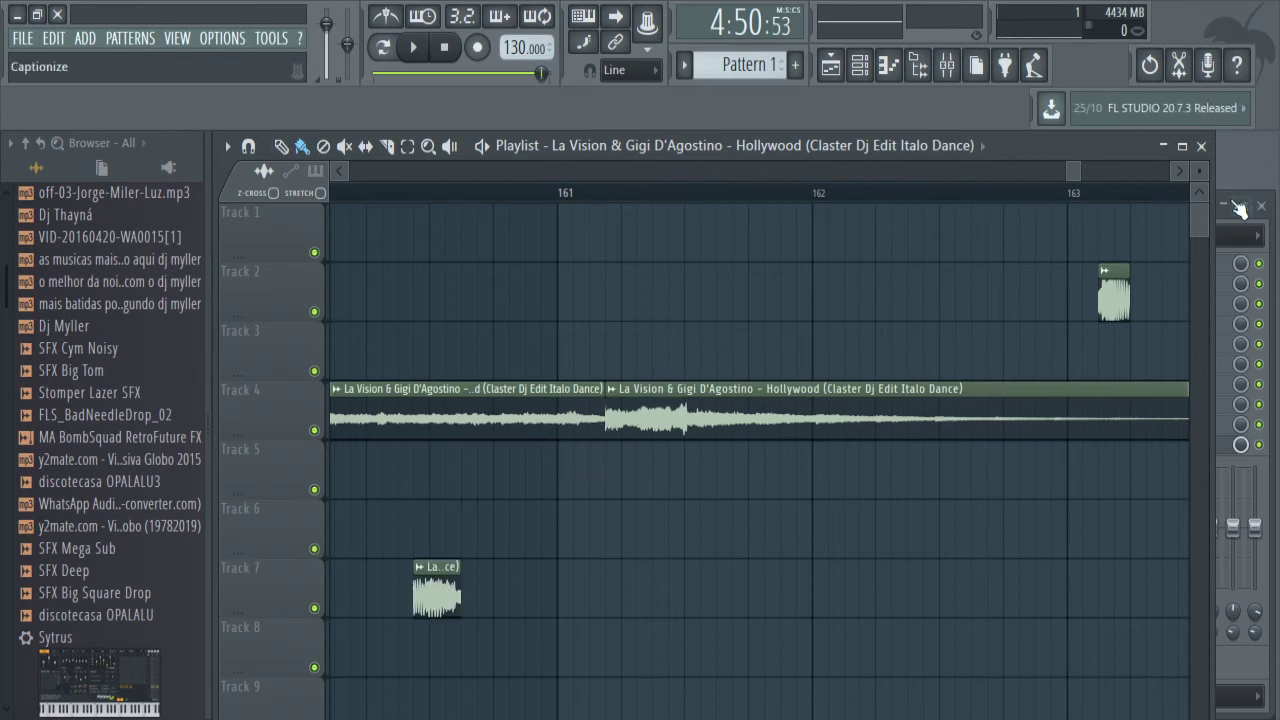
pyautogui.click(1179, 169)
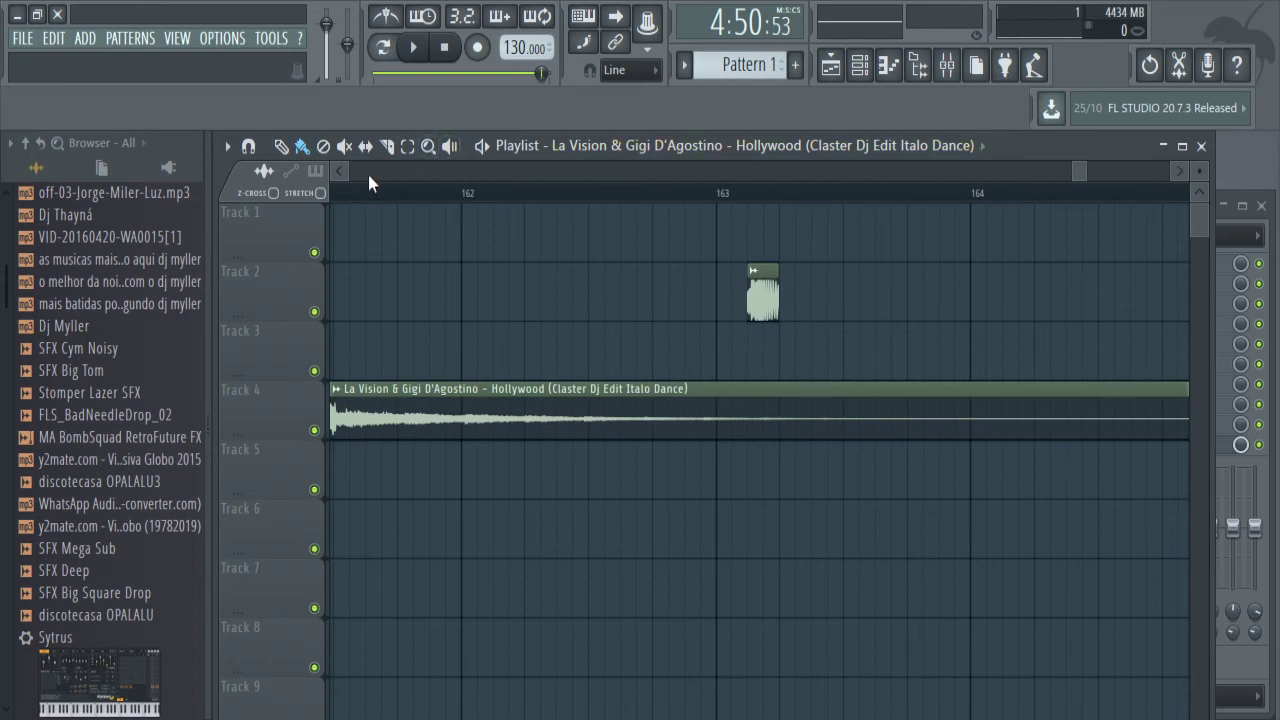
pyautogui.click(339, 172)
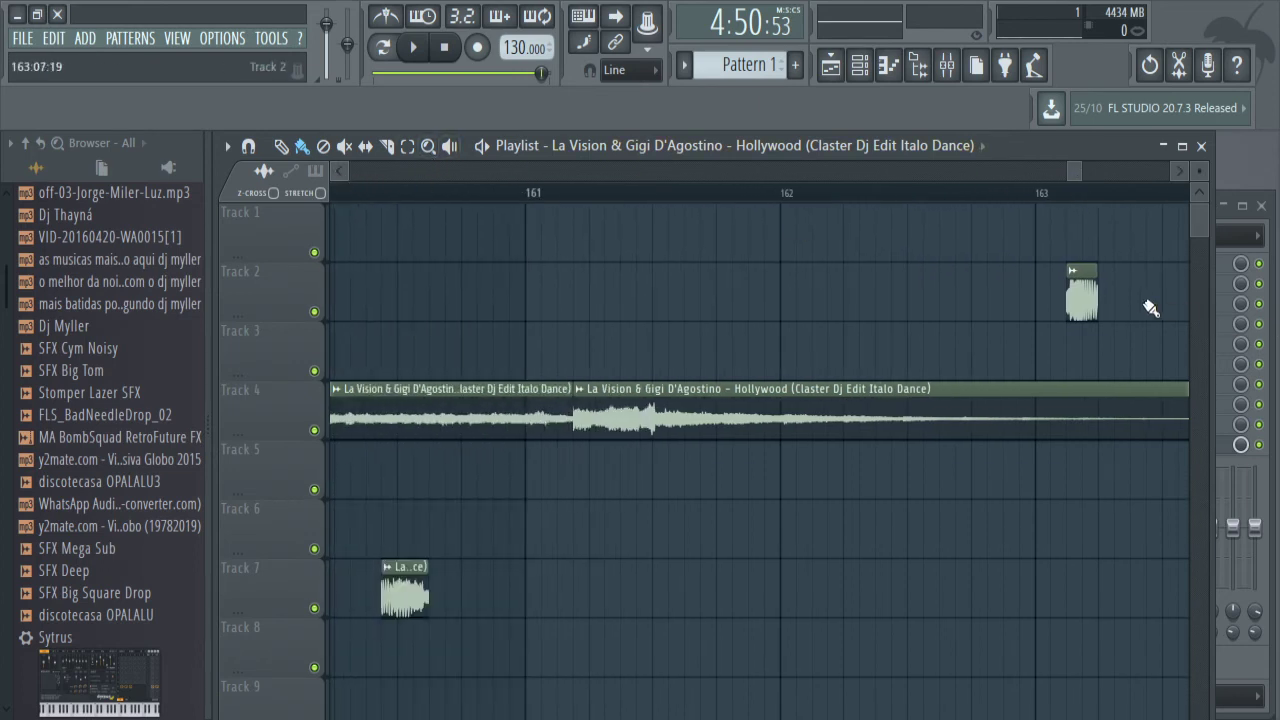
pyautogui.moveTo(1083, 290); pyautogui.dragTo(967, 516)
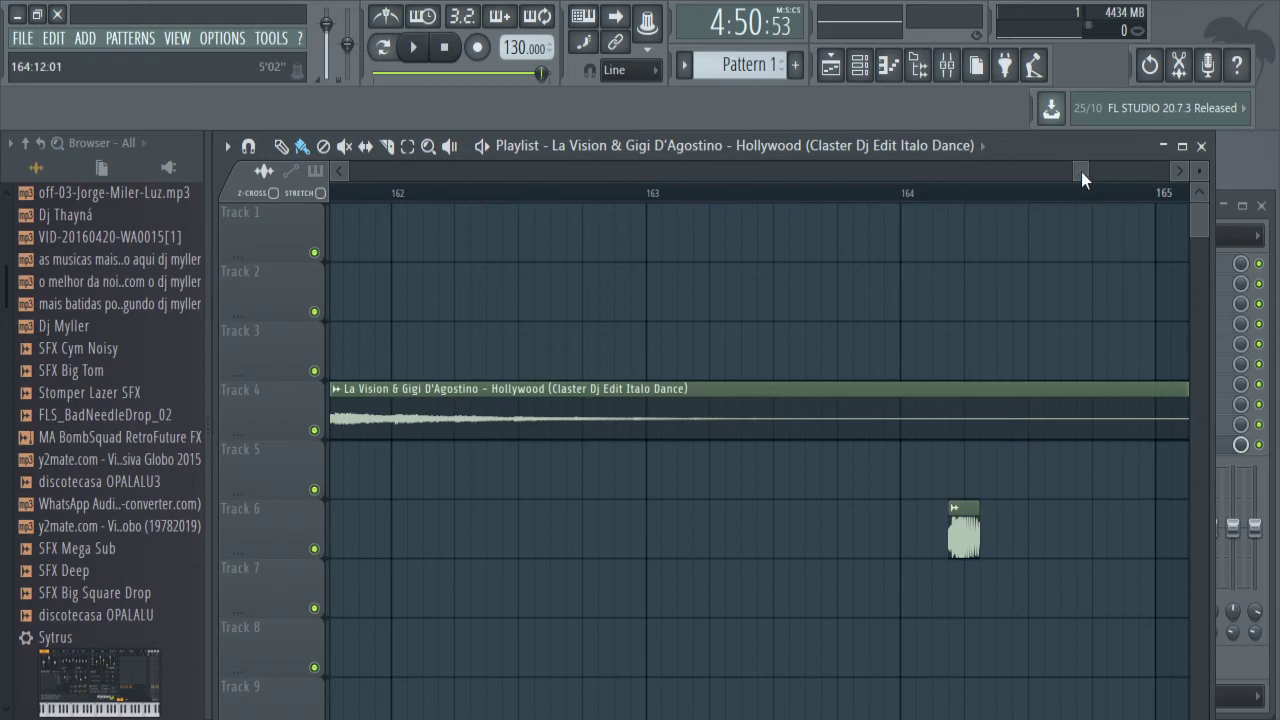
pyautogui.moveTo(1081, 172); pyautogui.dragTo(1039, 187)
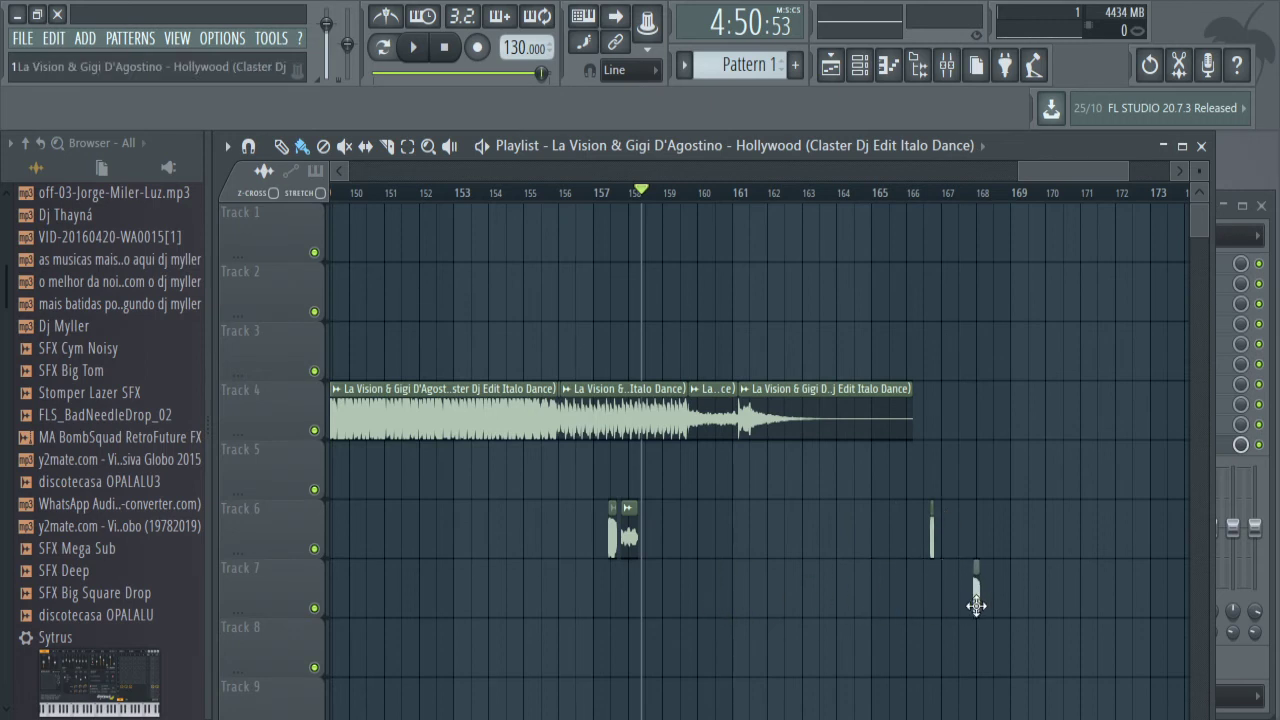
pyautogui.moveTo(629, 535); pyautogui.dragTo(976, 470)
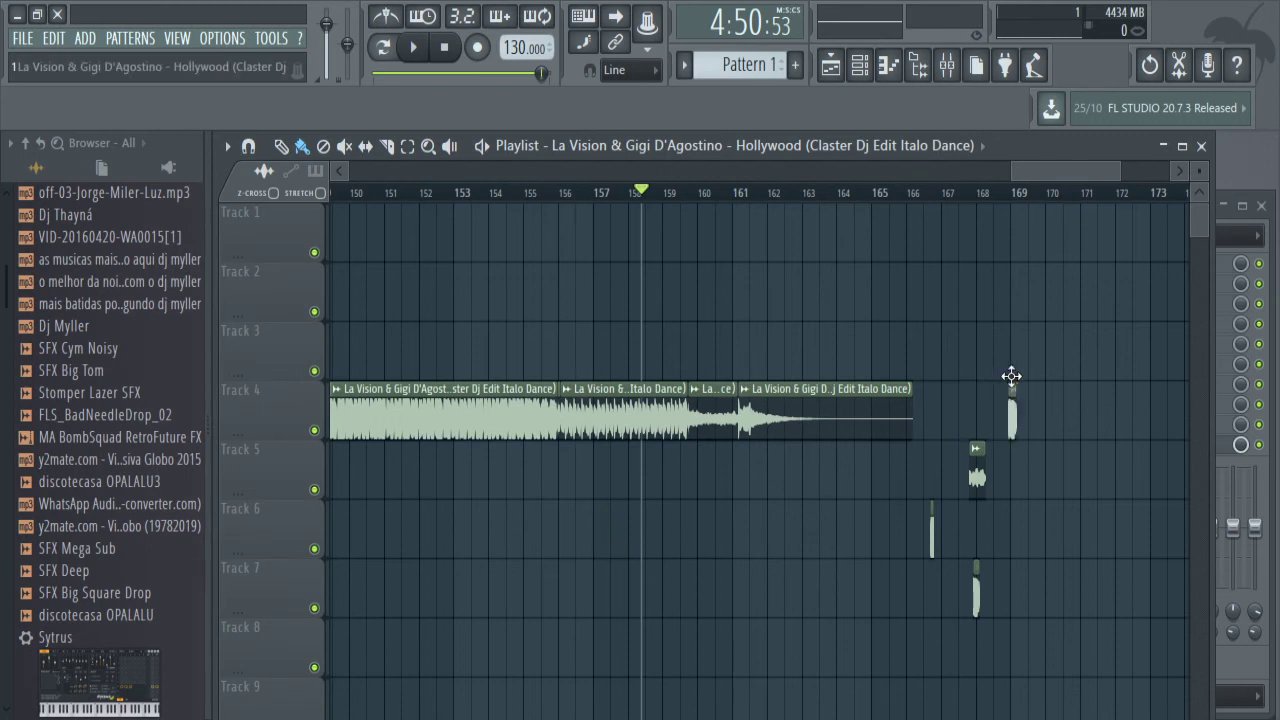
# Move the clip starting at about bar 113.6 from Track 4 to Track 5, and the one starting at about bar 118 to Track 6.
pyautogui.moveTo(1079, 163); pyautogui.dragTo(404, 176)
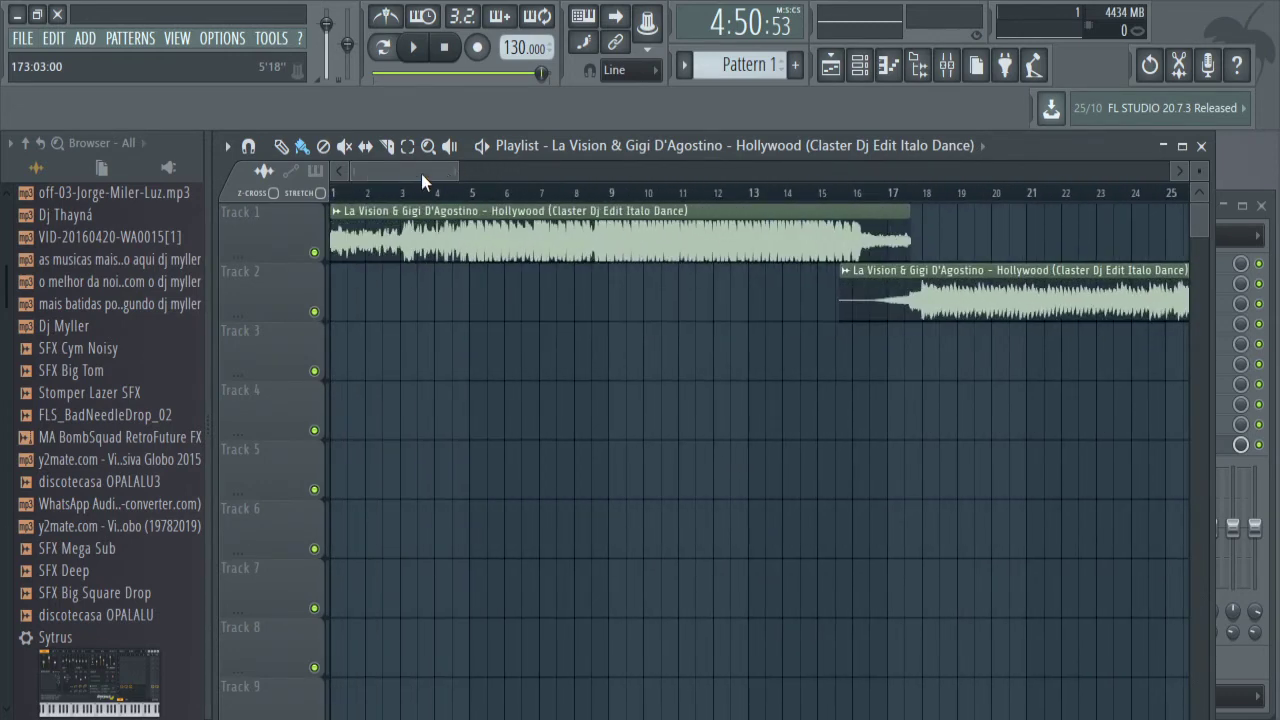
pyautogui.moveTo(421, 174); pyautogui.dragTo(819, 183)
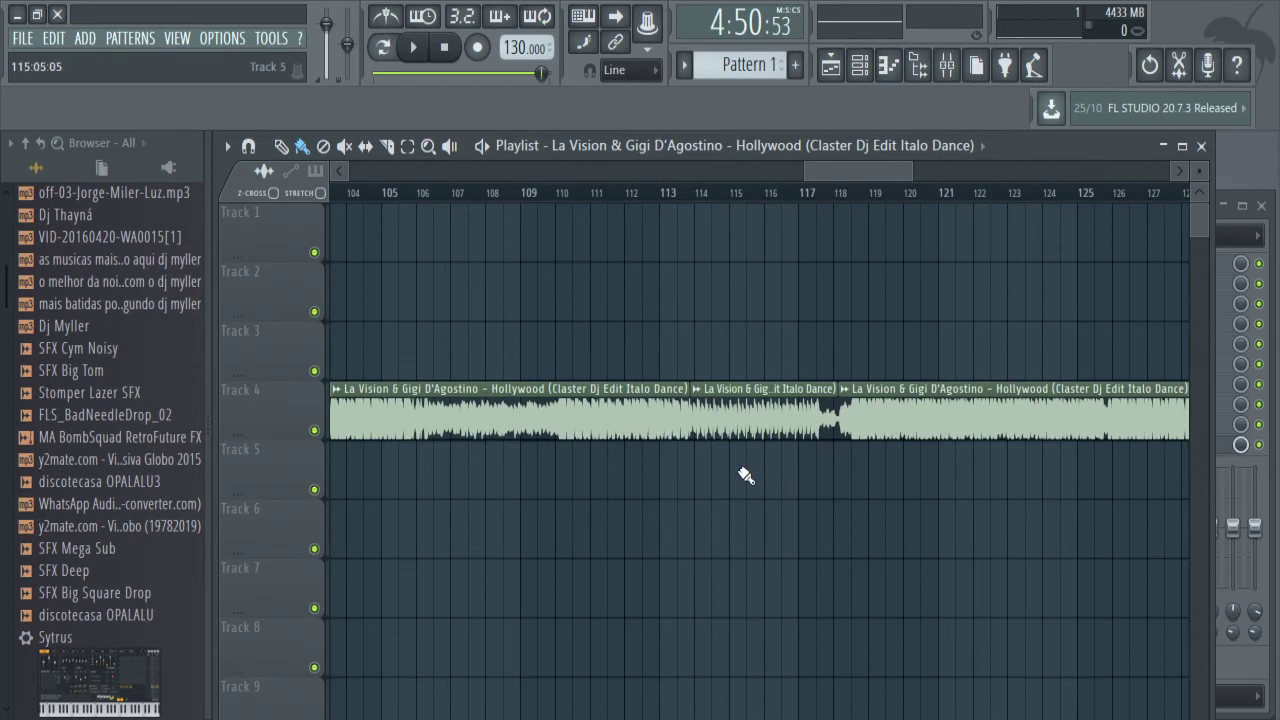
pyautogui.moveTo(747, 461); pyautogui.dragTo(747, 477)
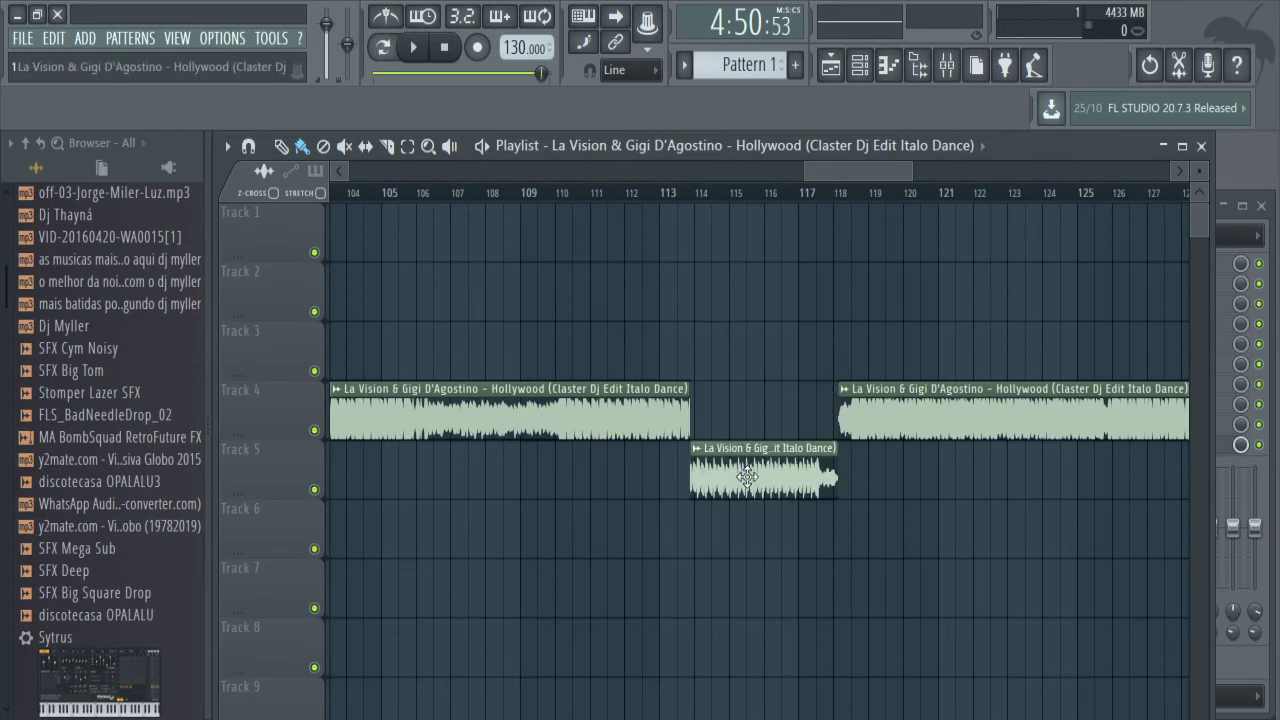
pyautogui.moveTo(890, 418); pyautogui.dragTo(901, 545)
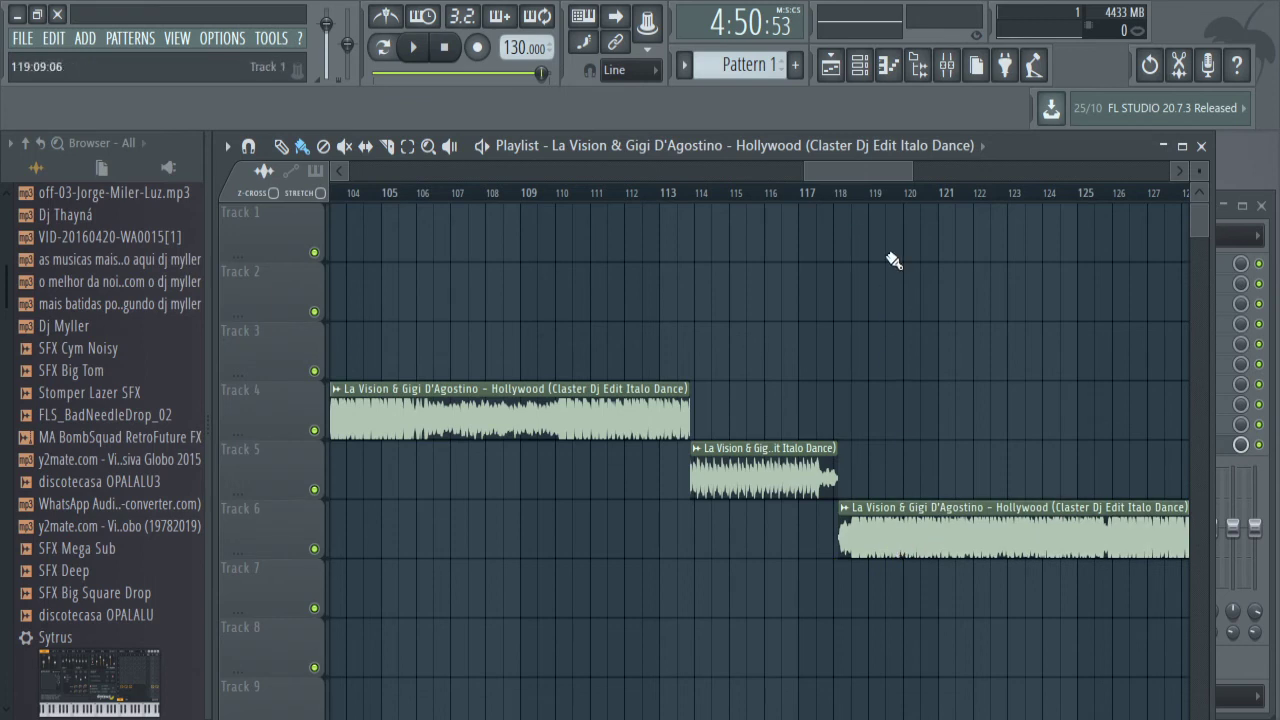
# Move the Track 4 clip starting at about bar 141 to Track 7 and the following clip at about bar 155.8 to Track 8.
pyautogui.moveTo(827, 175); pyautogui.dragTo(957, 182)
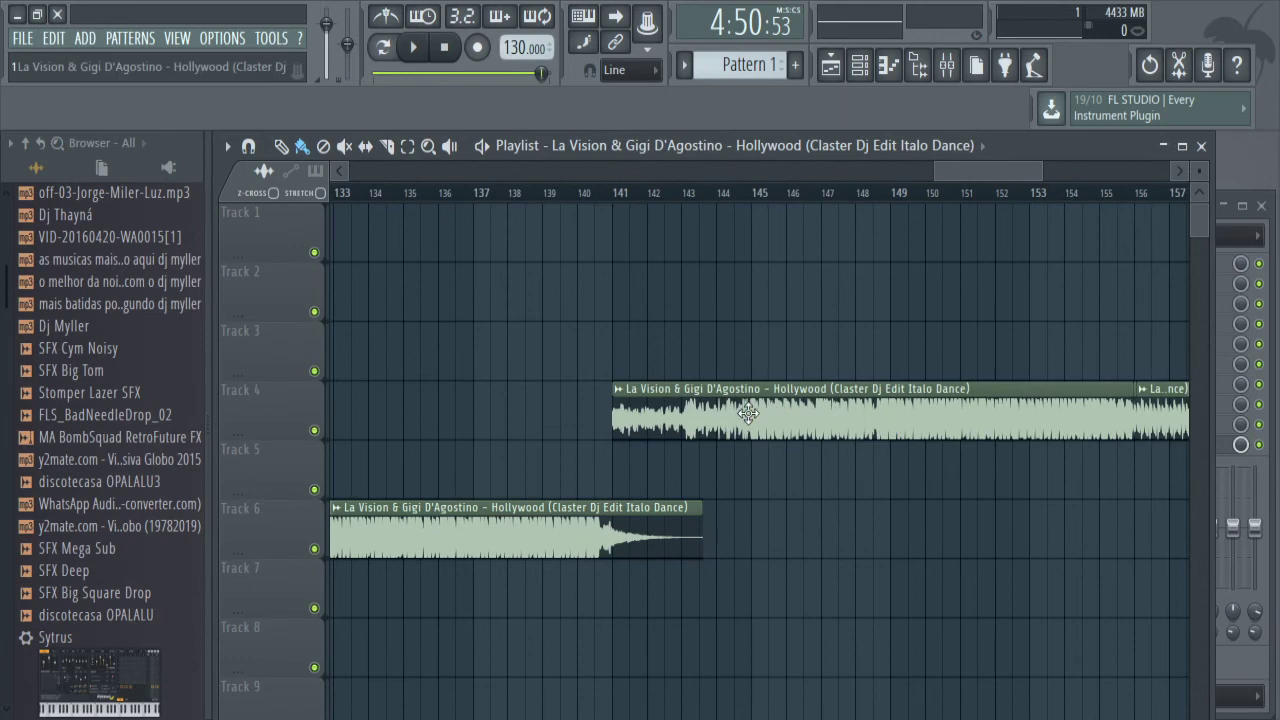
pyautogui.moveTo(749, 464); pyautogui.dragTo(749, 540)
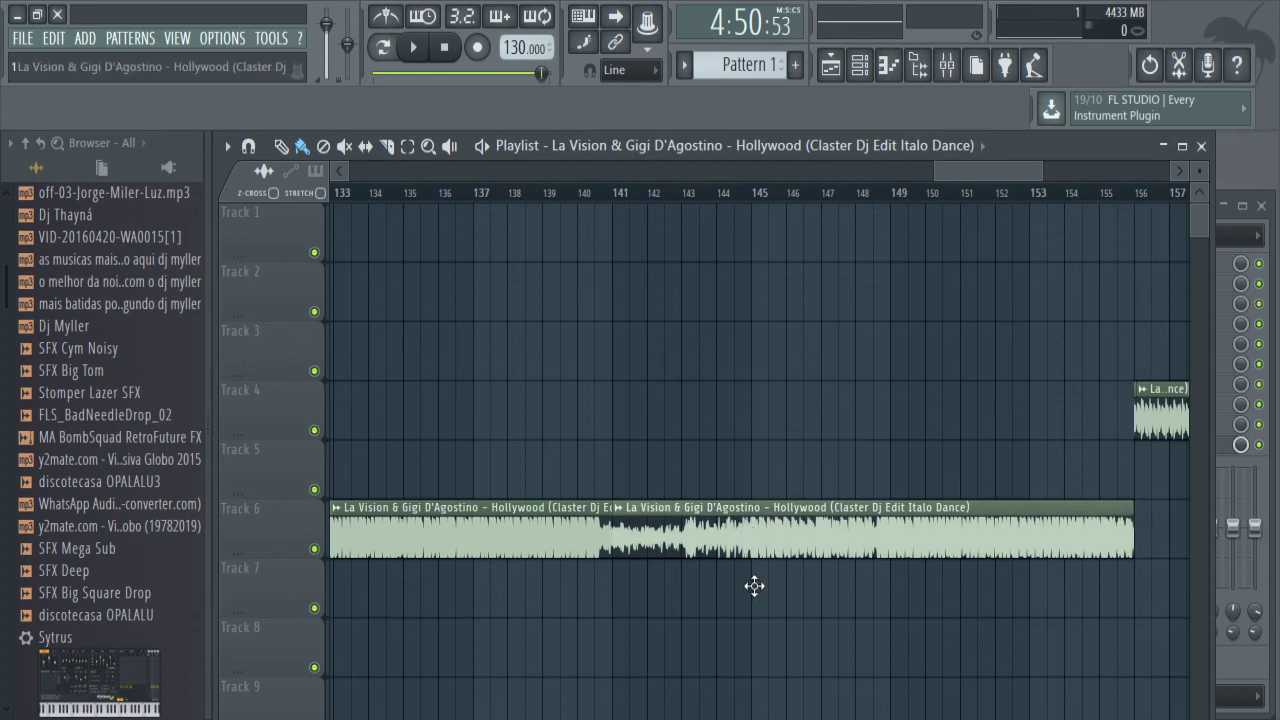
pyautogui.moveTo(754, 586); pyautogui.dragTo(754, 596)
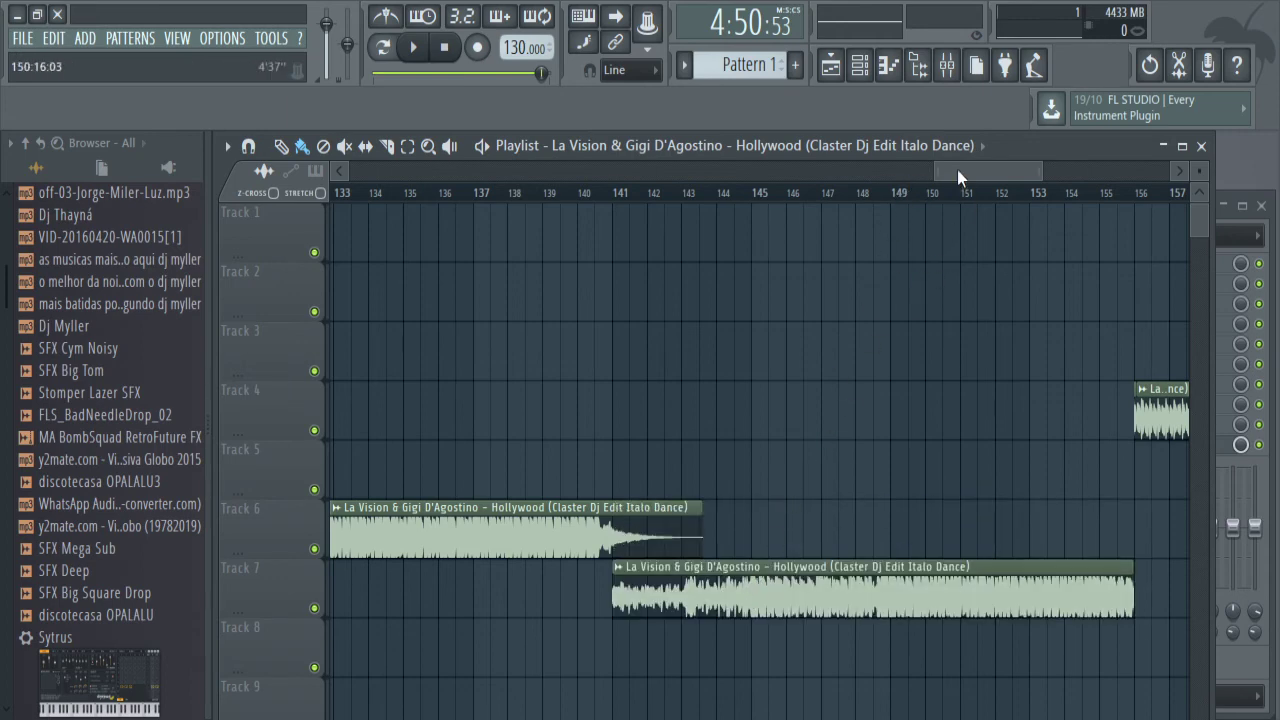
pyautogui.moveTo(957, 170); pyautogui.dragTo(1023, 170)
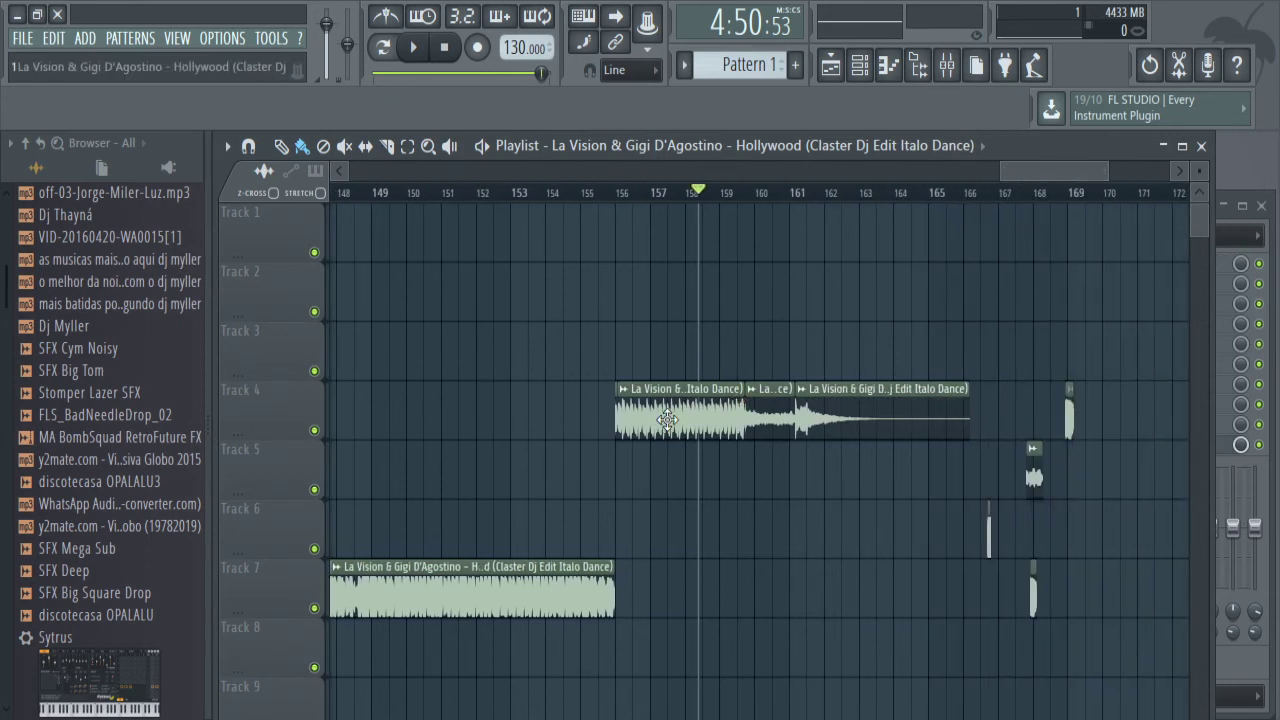
pyautogui.moveTo(669, 416); pyautogui.dragTo(667, 660)
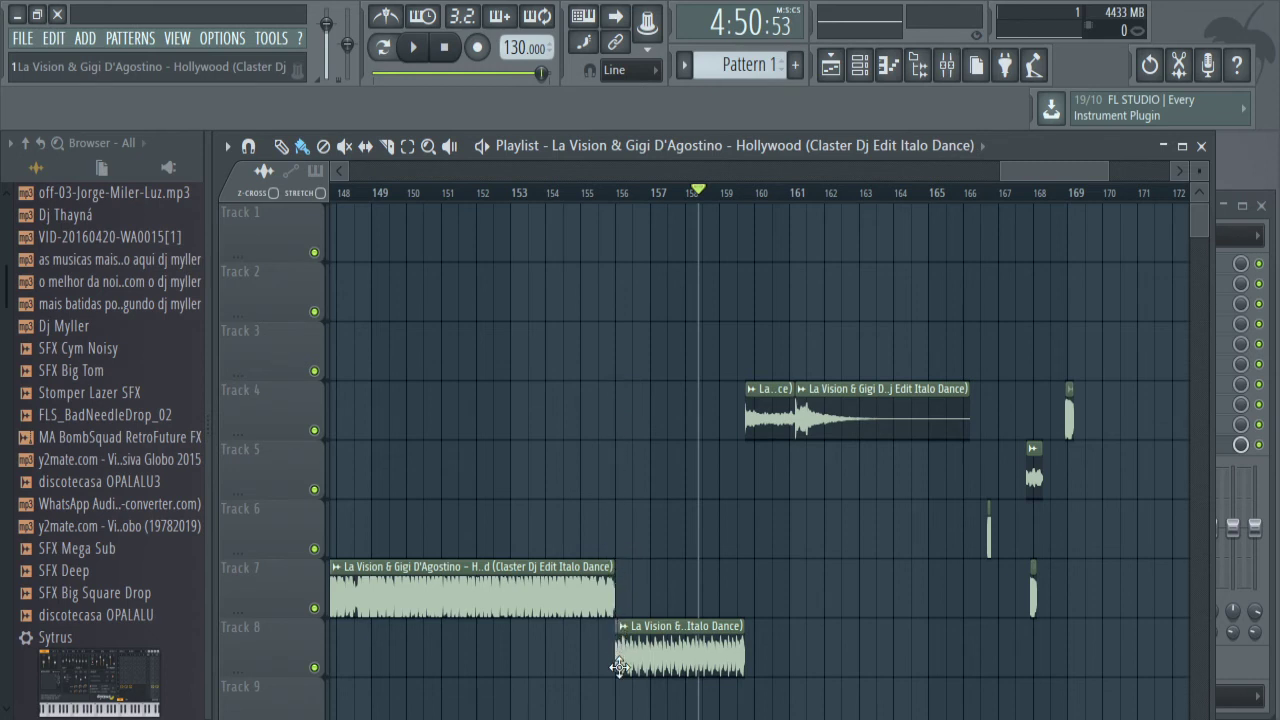
# Audition the transition between the Track 7 and Track 8 clips from about bar 154.3.
pyautogui.click(563, 193)
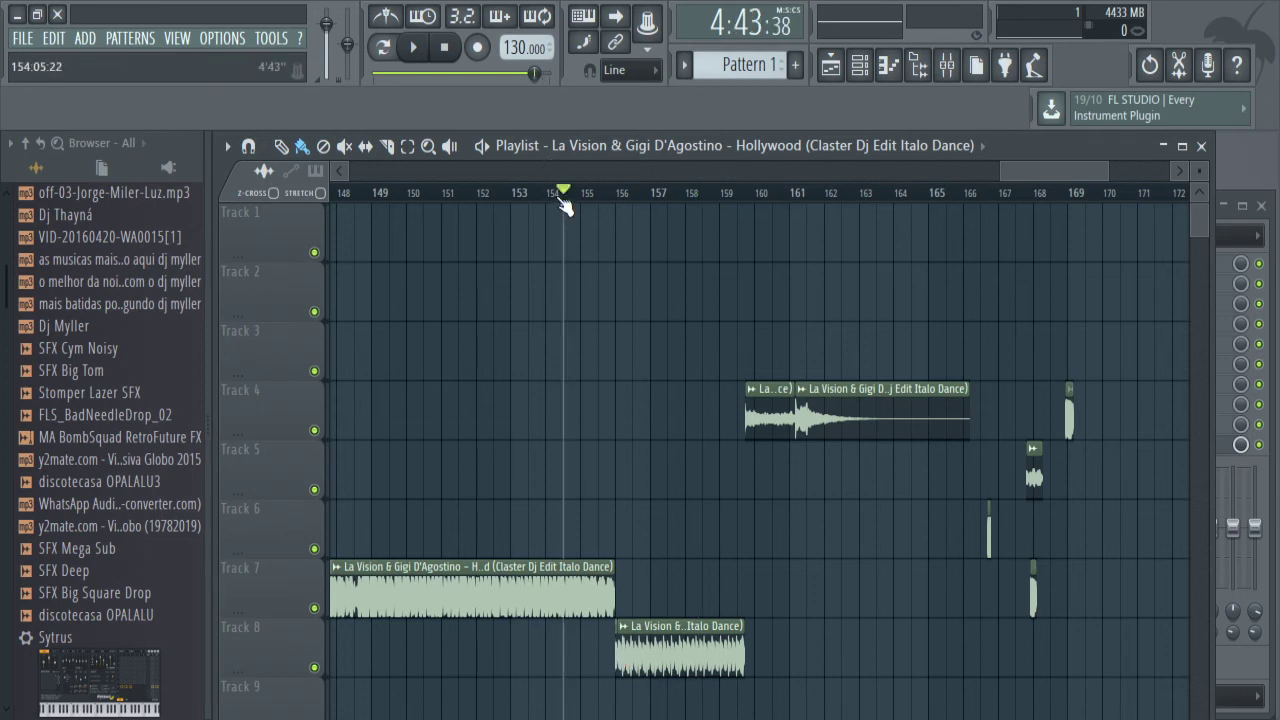
pyautogui.press('space')
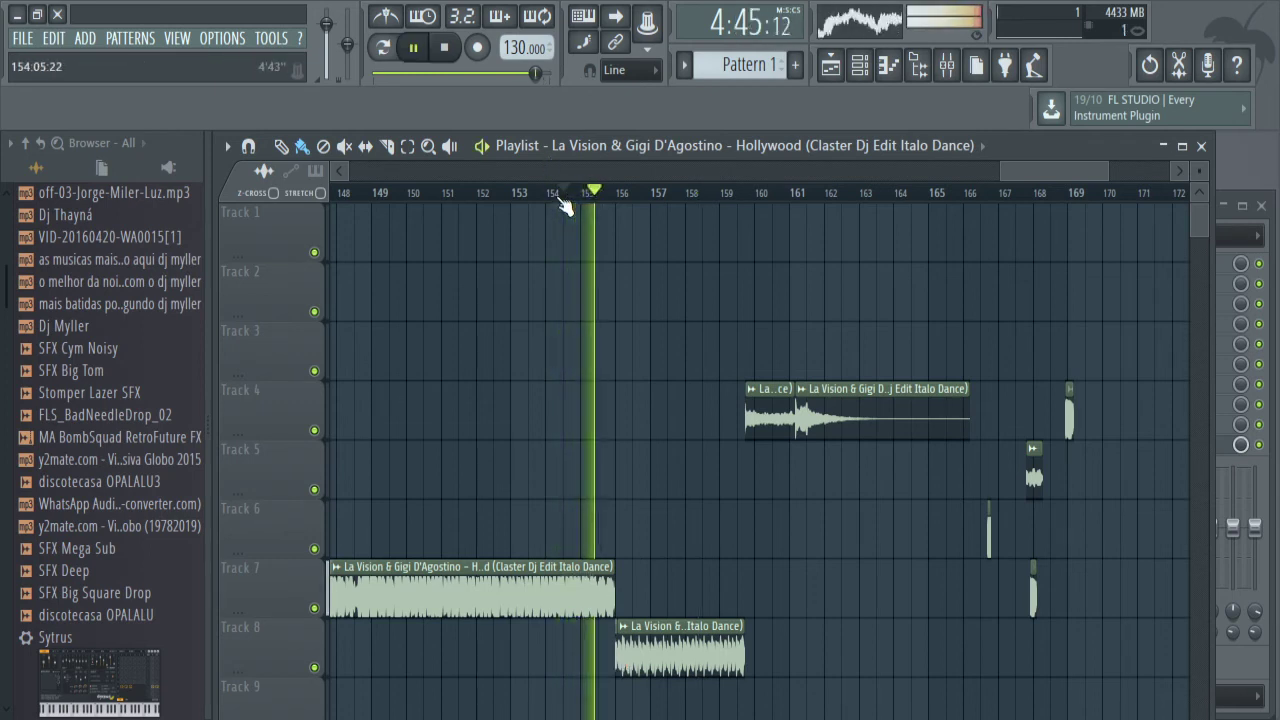
pyautogui.press('space')
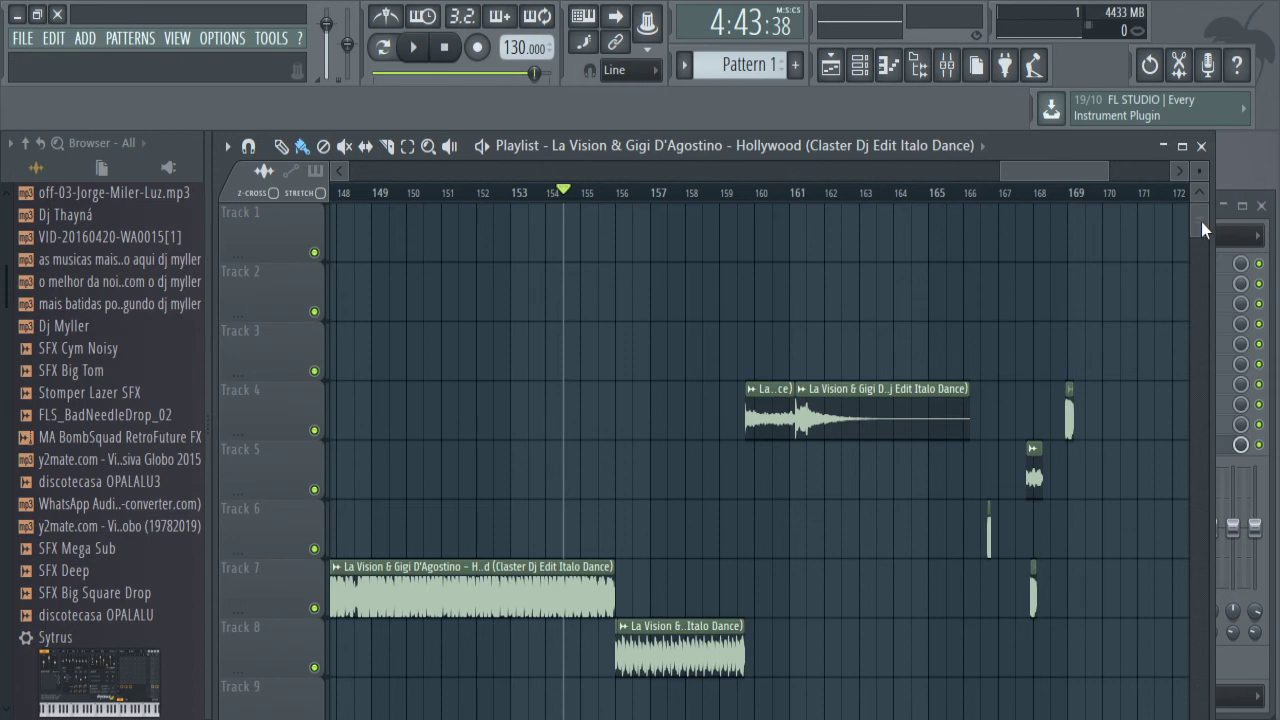
# Move the short quiet clip at about bar 159.5 to Track 9 and the fading clip at about bar 161 to Track 10.
pyautogui.moveTo(1201, 221); pyautogui.dragTo(1197, 241)
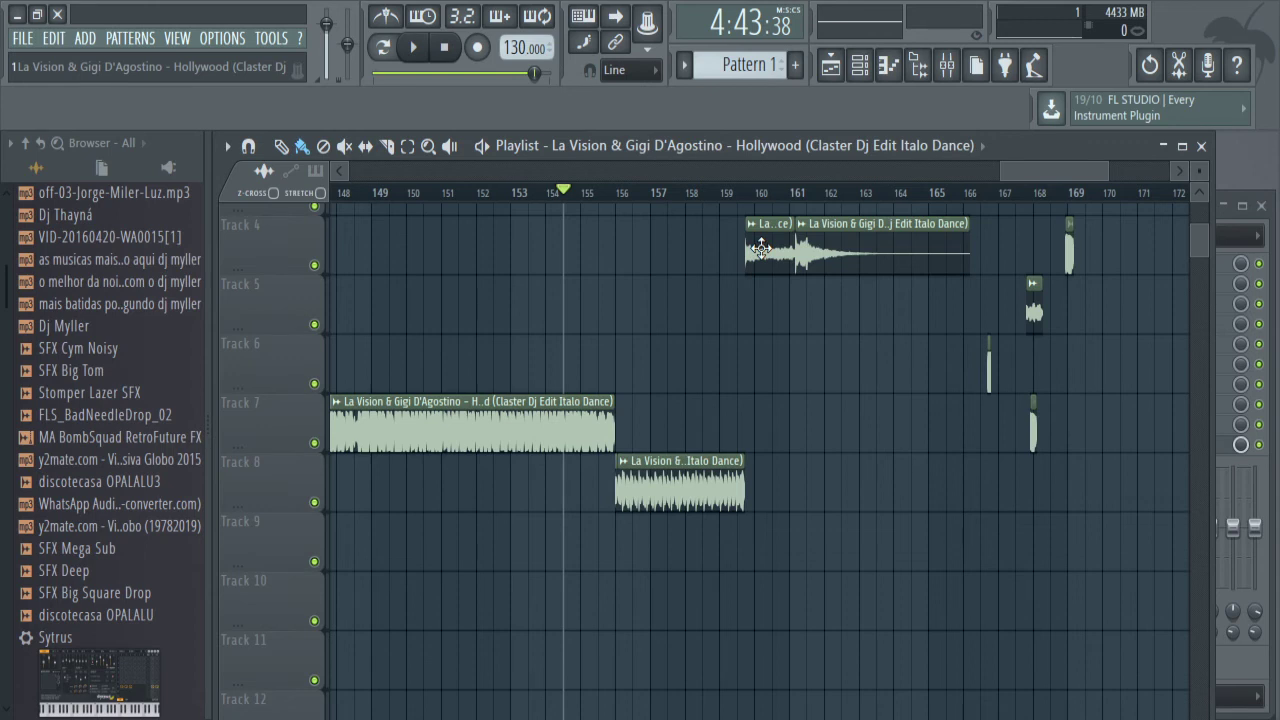
pyautogui.moveTo(766, 250); pyautogui.dragTo(769, 550)
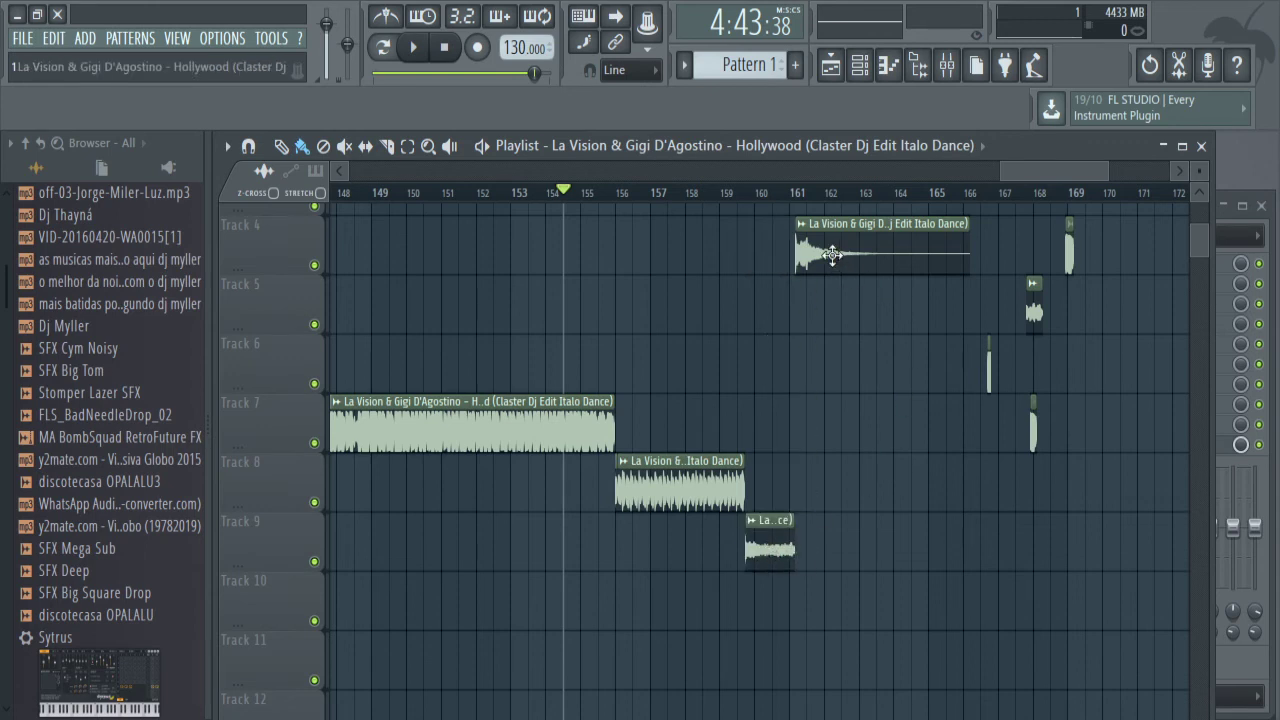
pyautogui.moveTo(832, 255); pyautogui.dragTo(838, 553)
pyautogui.moveTo(827, 608); pyautogui.dragTo(828, 616)
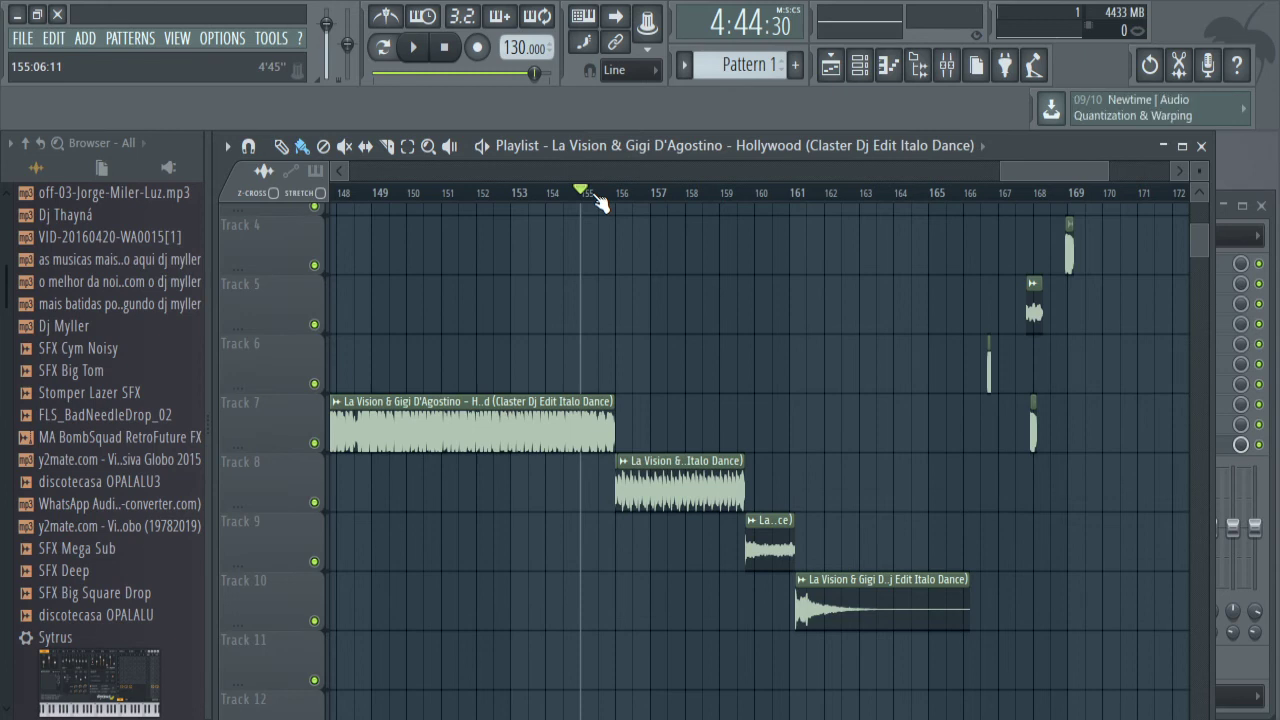
# Audition the staggered ending across Tracks 7 to 10 from about bar 154.8.
pyautogui.press('space')
pyautogui.press('space')
pyautogui.press('space')
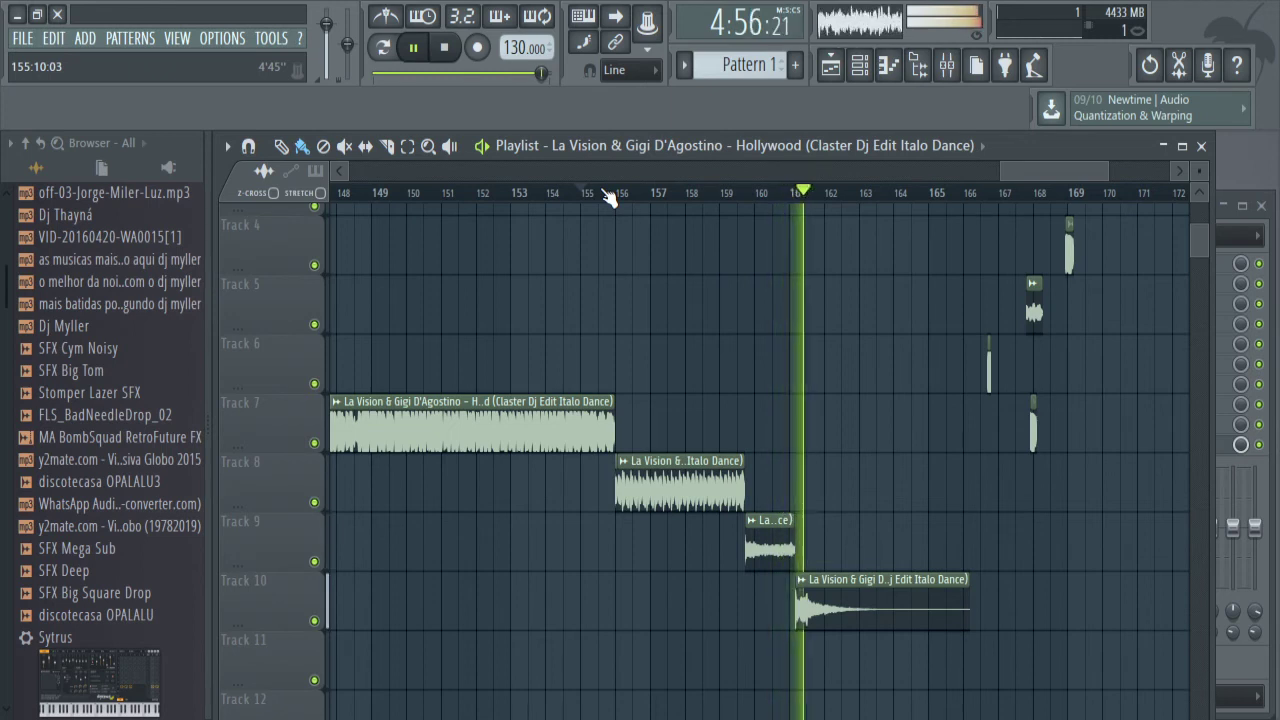
pyautogui.press('space')
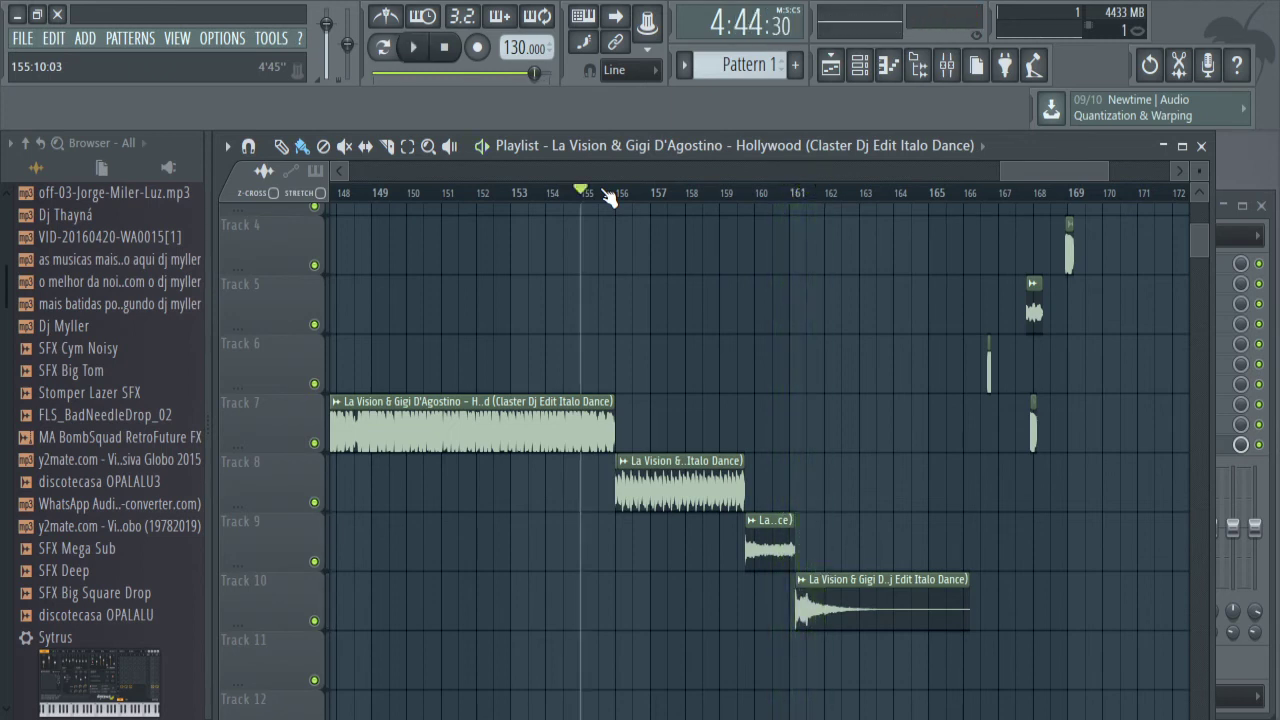
# Play the full arrangement from bar 1 to check the transition from the Track 1 introduction into the Track 2 clip.
pyautogui.moveTo(1098, 172); pyautogui.dragTo(652, 177)
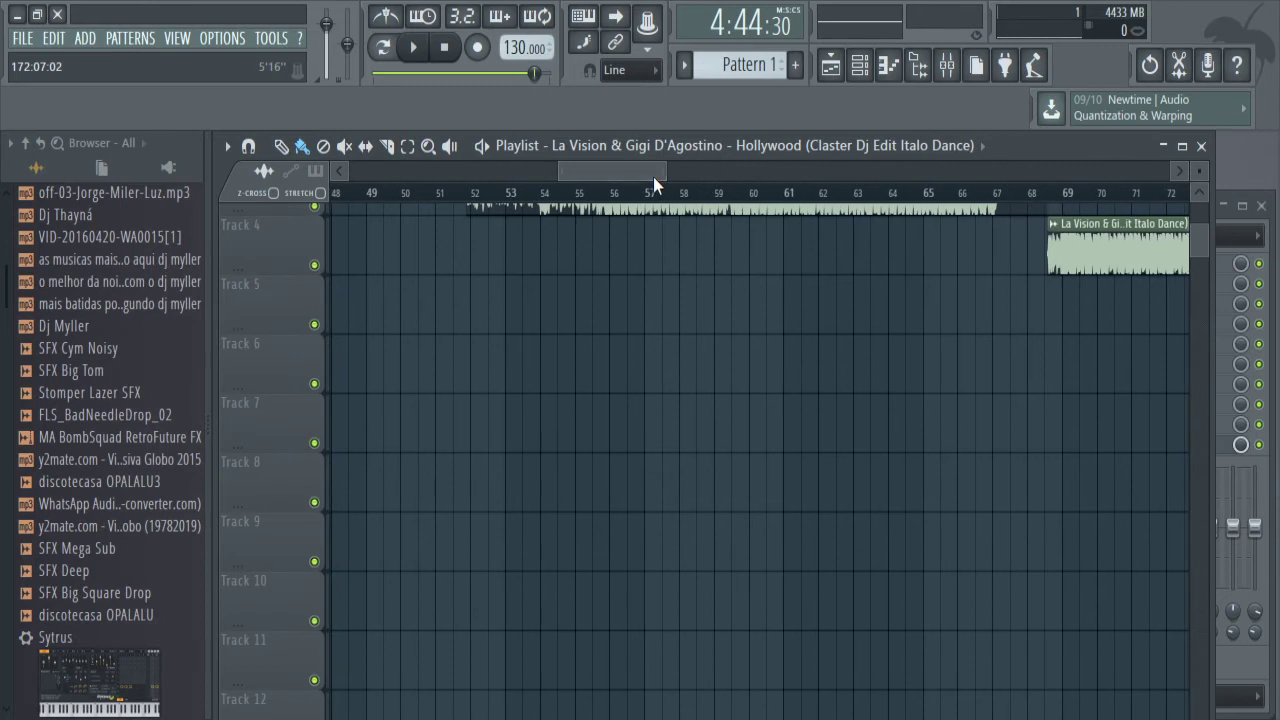
pyautogui.moveTo(1199, 248); pyautogui.dragTo(1198, 199)
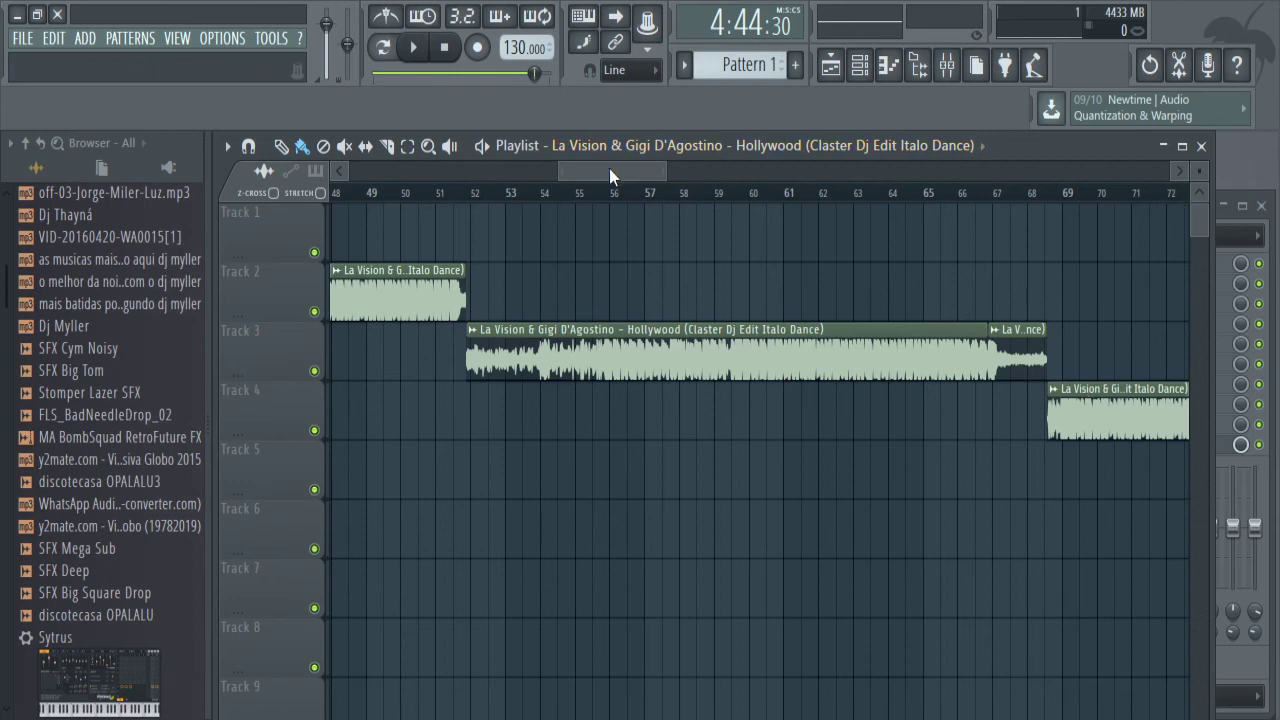
pyautogui.moveTo(609, 168); pyautogui.dragTo(429, 170)
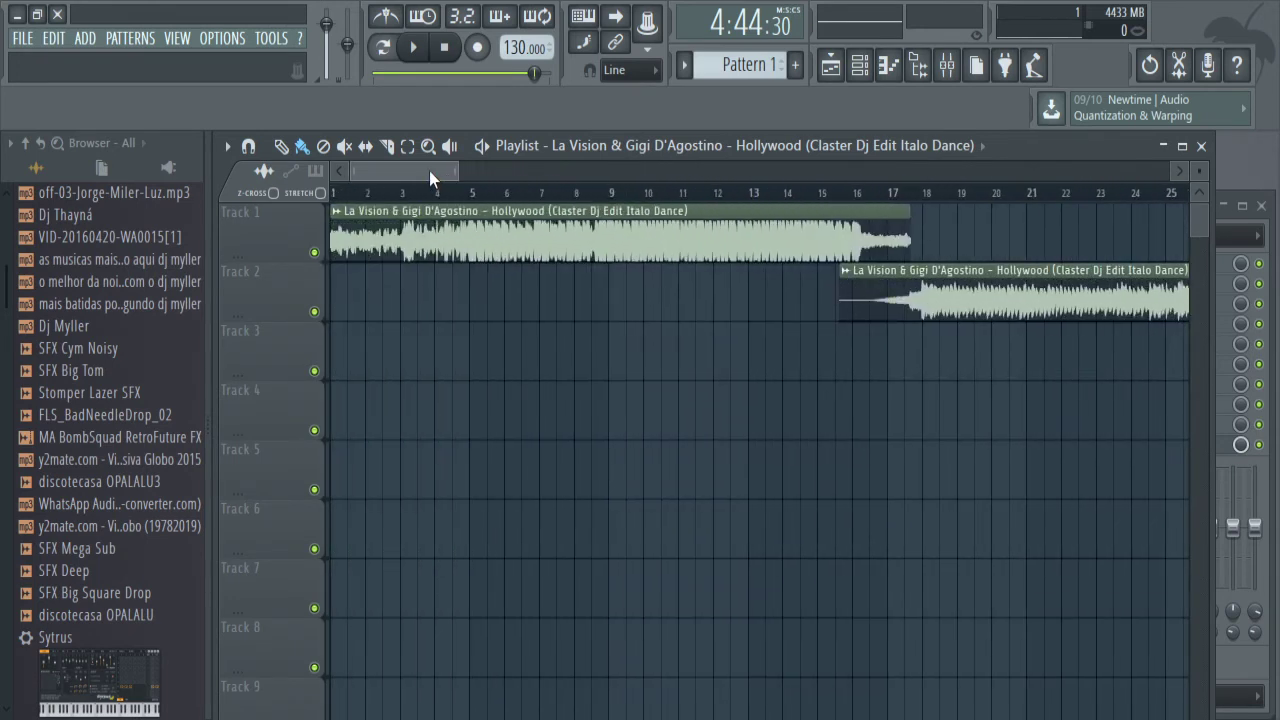
pyautogui.click(331, 191)
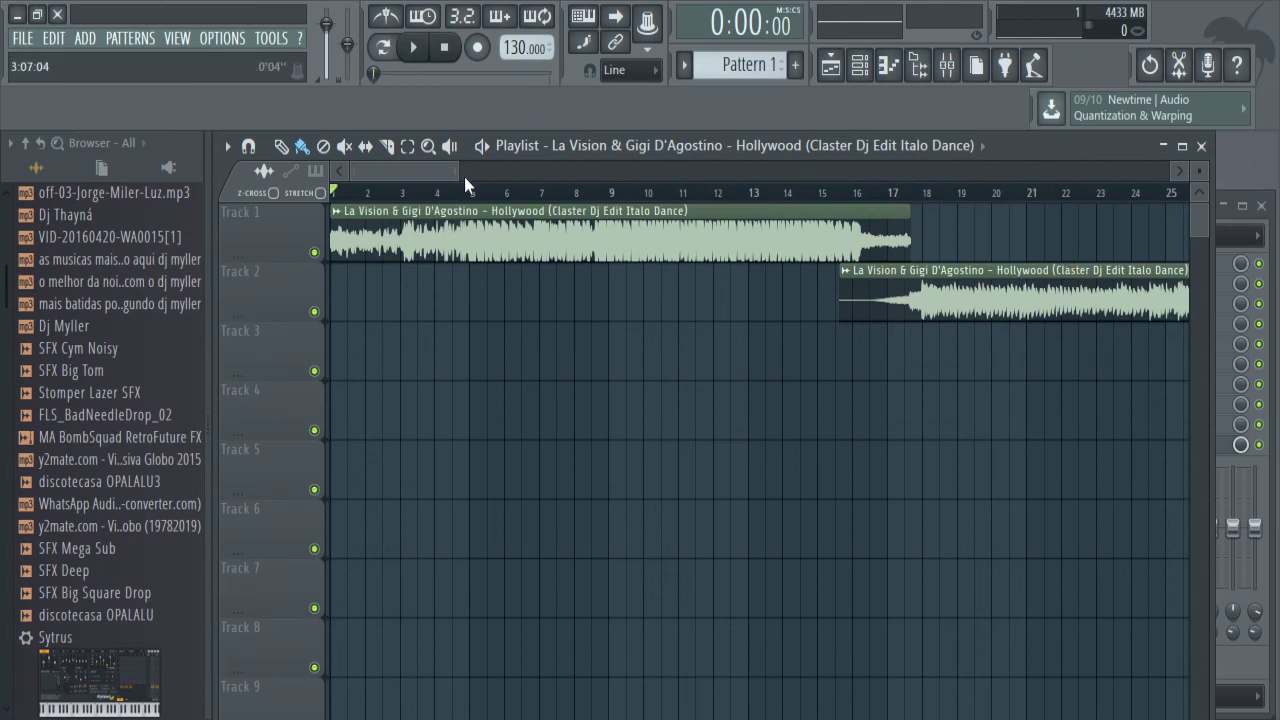
pyautogui.moveTo(460, 173)
pyautogui.mouseDown()
pyautogui.moveTo(537, 175)
pyautogui.moveTo(472, 177)
pyautogui.mouseUp()
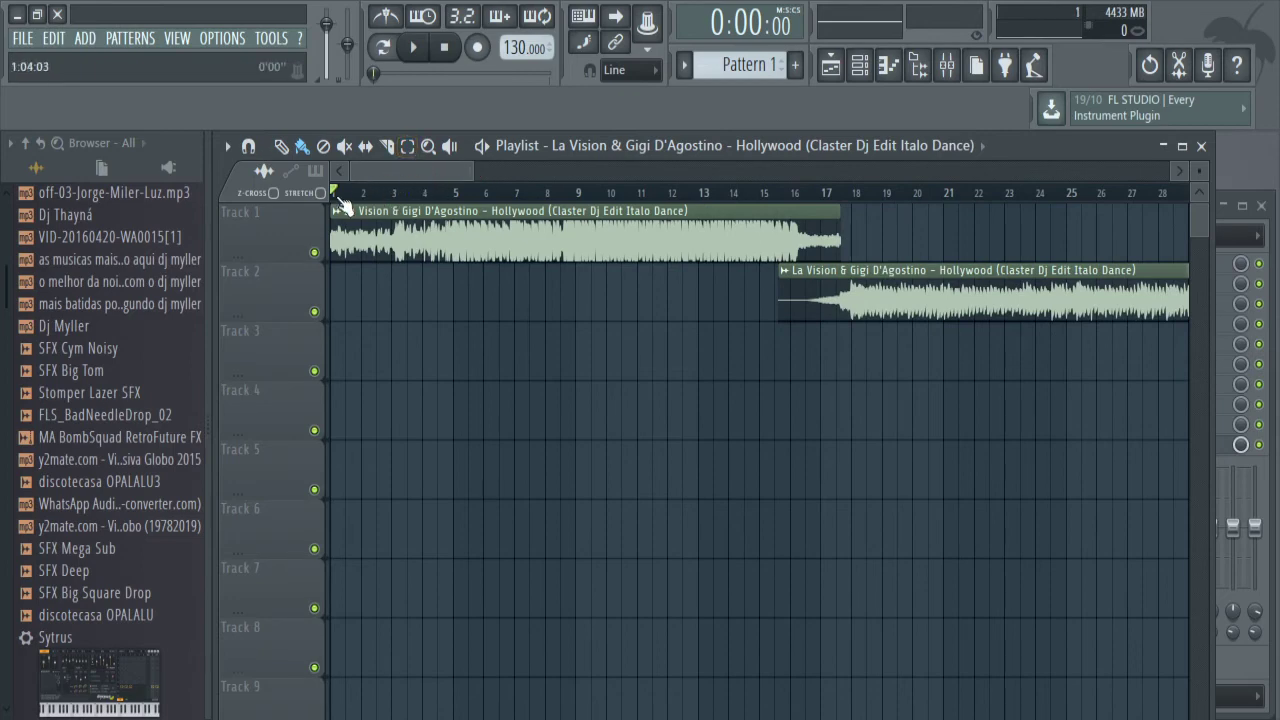
pyautogui.press('space')
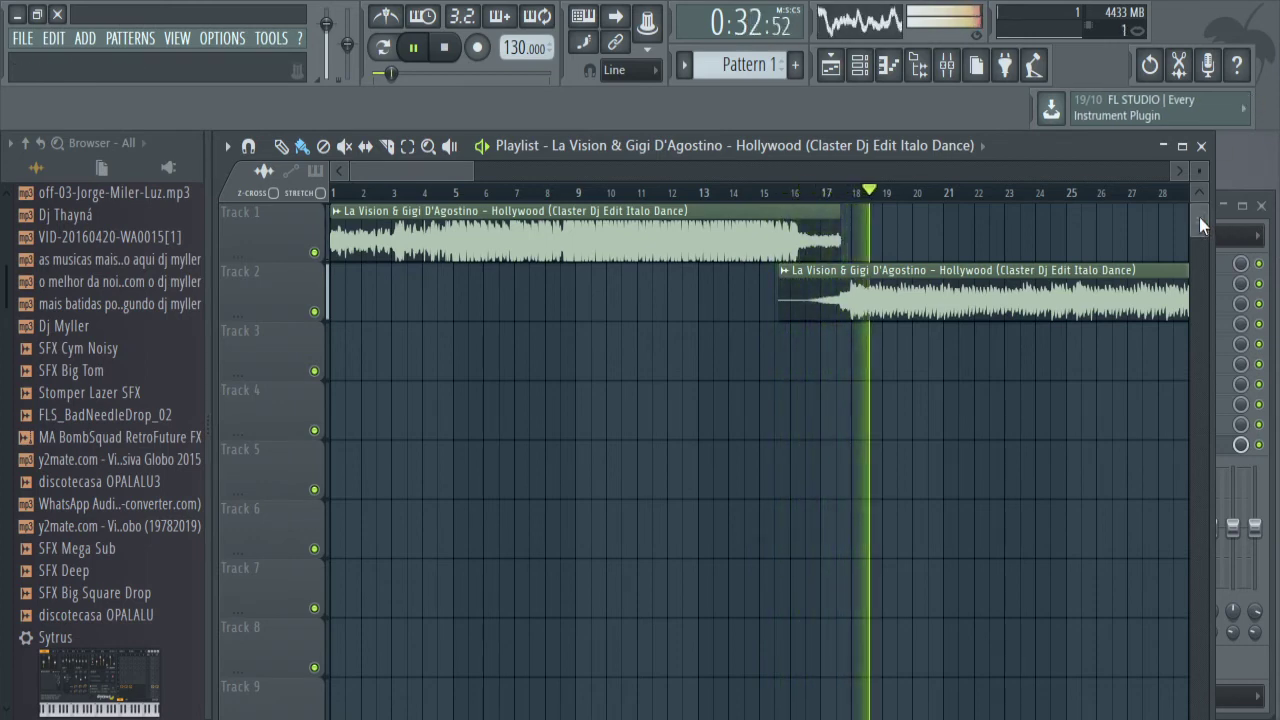
pyautogui.moveTo(1199, 217); pyautogui.dragTo(1198, 215)
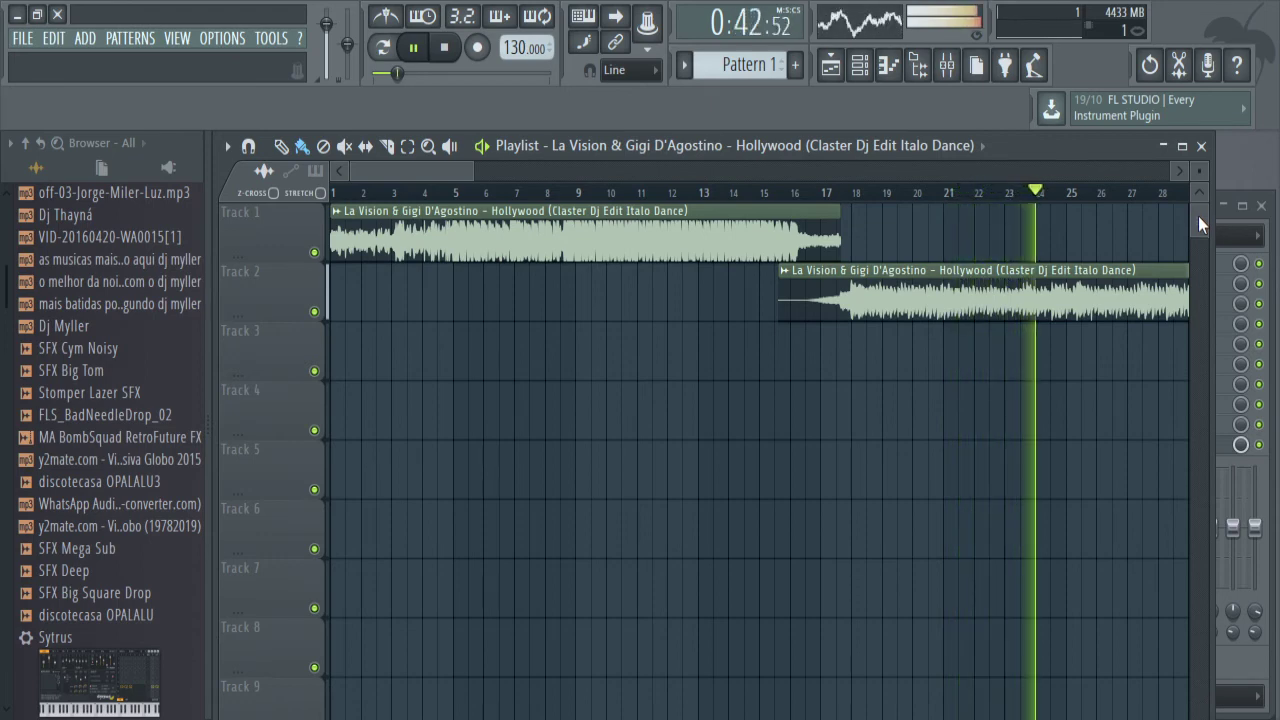
# Follow playback of the Track 2 clip from about bar 24 to check its join with the Track 3 clip near bar 52.
pyautogui.click(1182, 174)
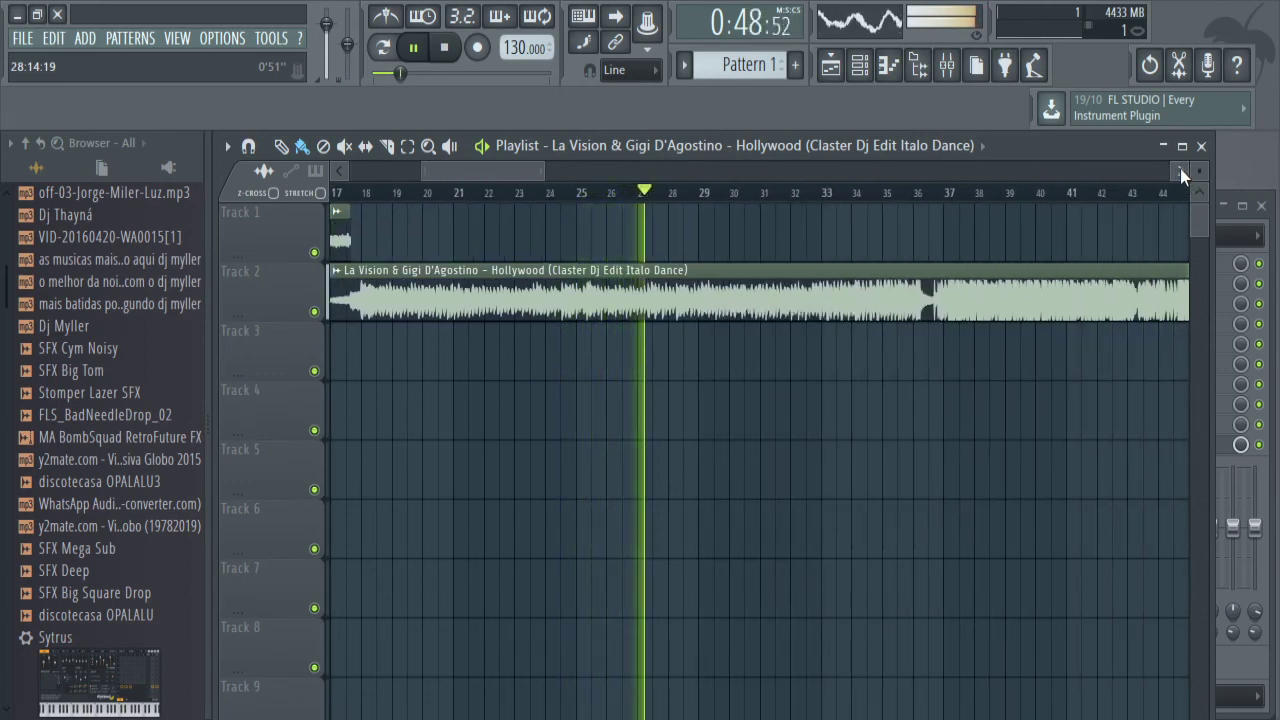
pyautogui.click(1180, 168)
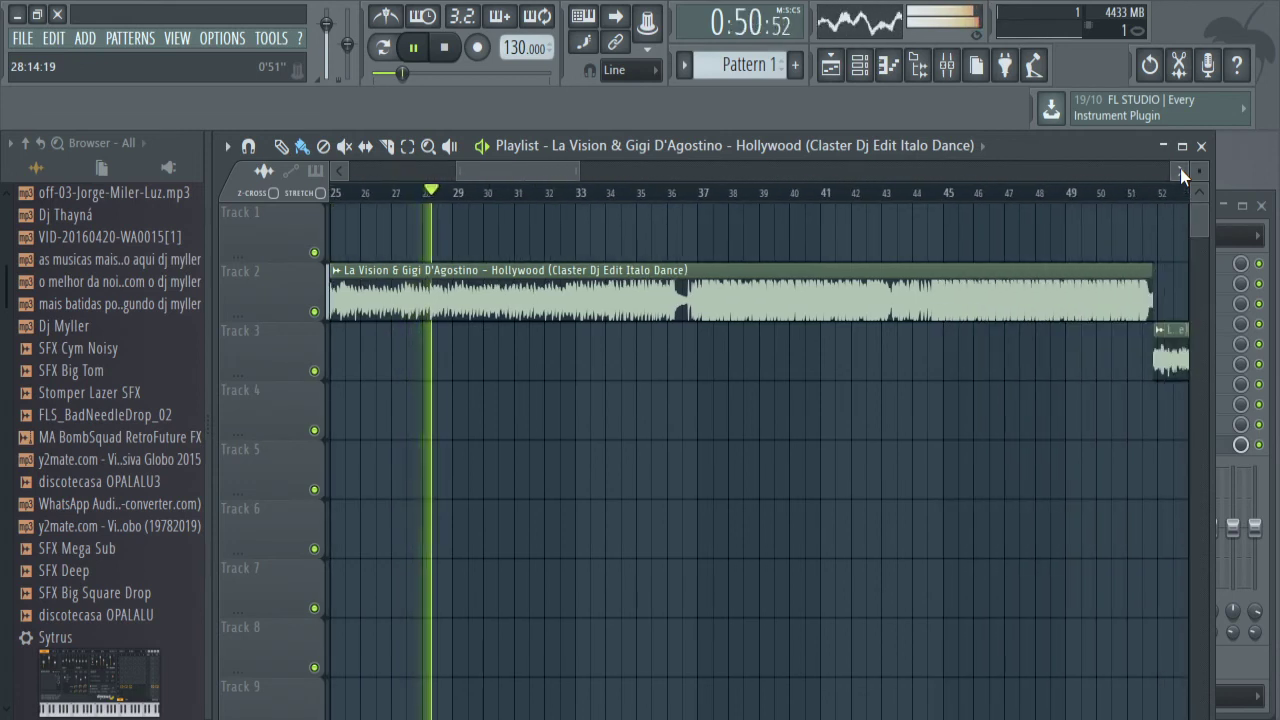
pyautogui.click(1180, 174)
pyautogui.click(1180, 174)
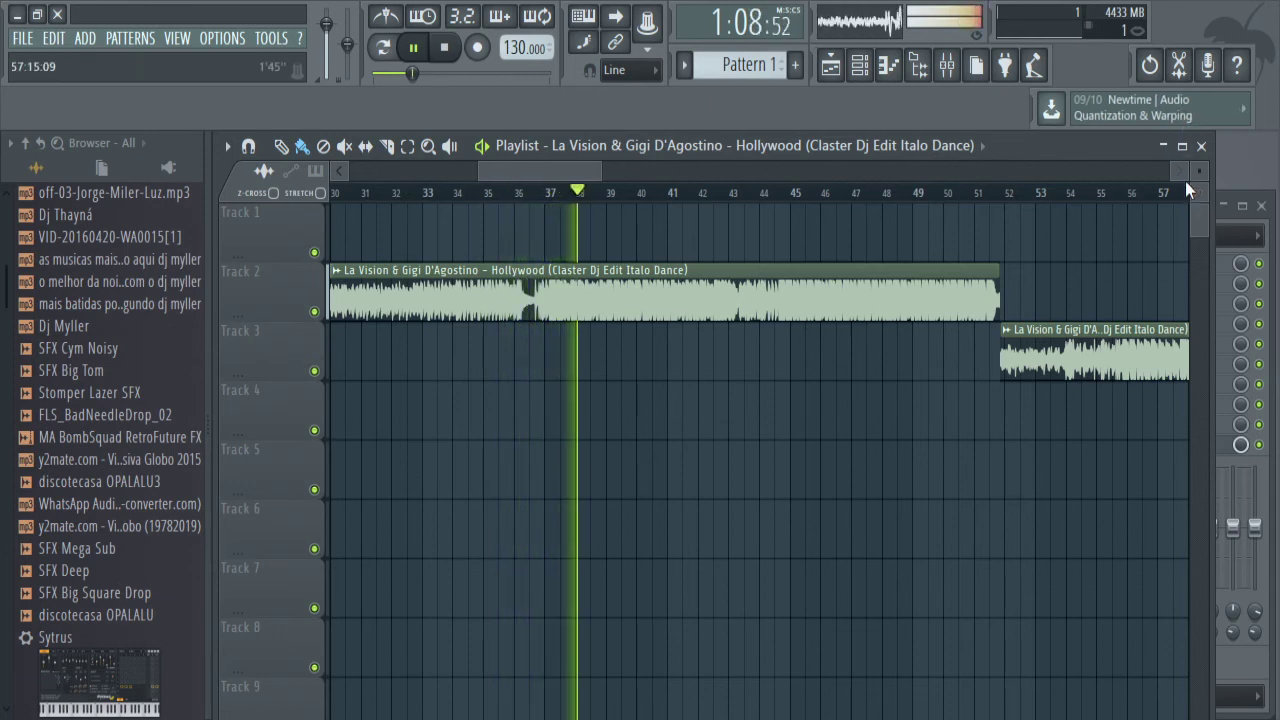
pyautogui.click(1183, 175)
pyautogui.click(1183, 175)
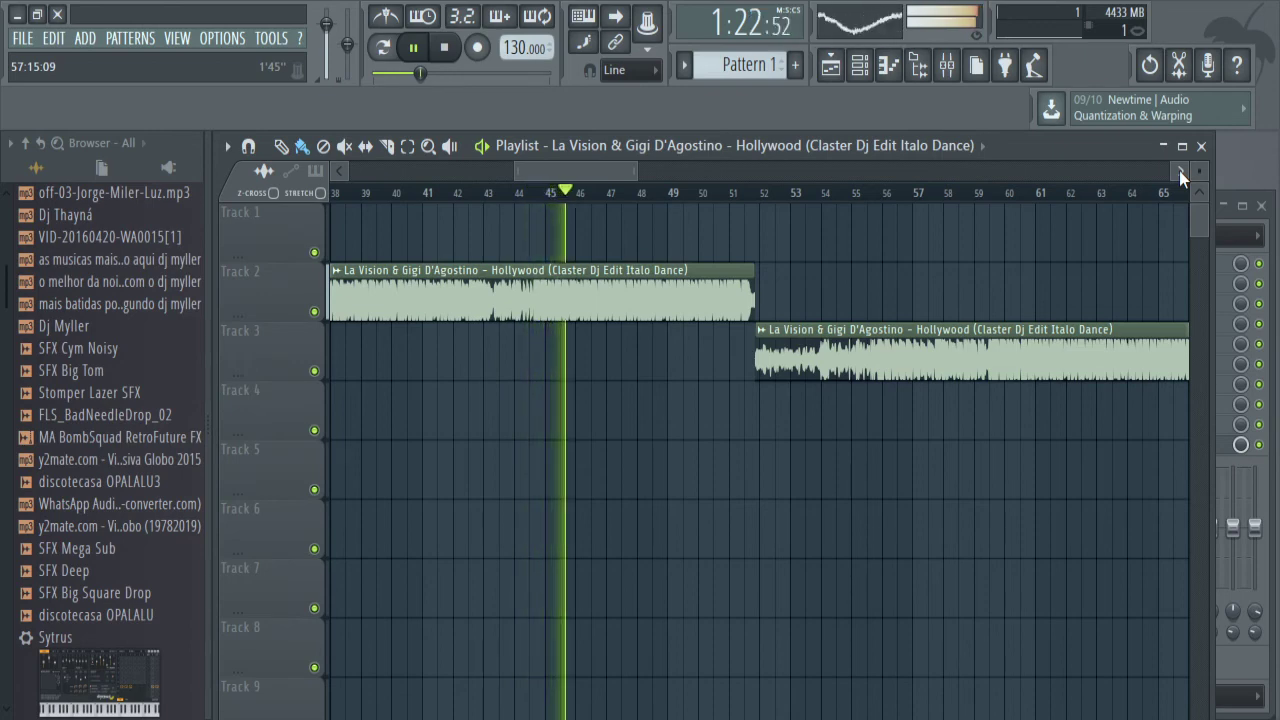
pyautogui.click(1180, 171)
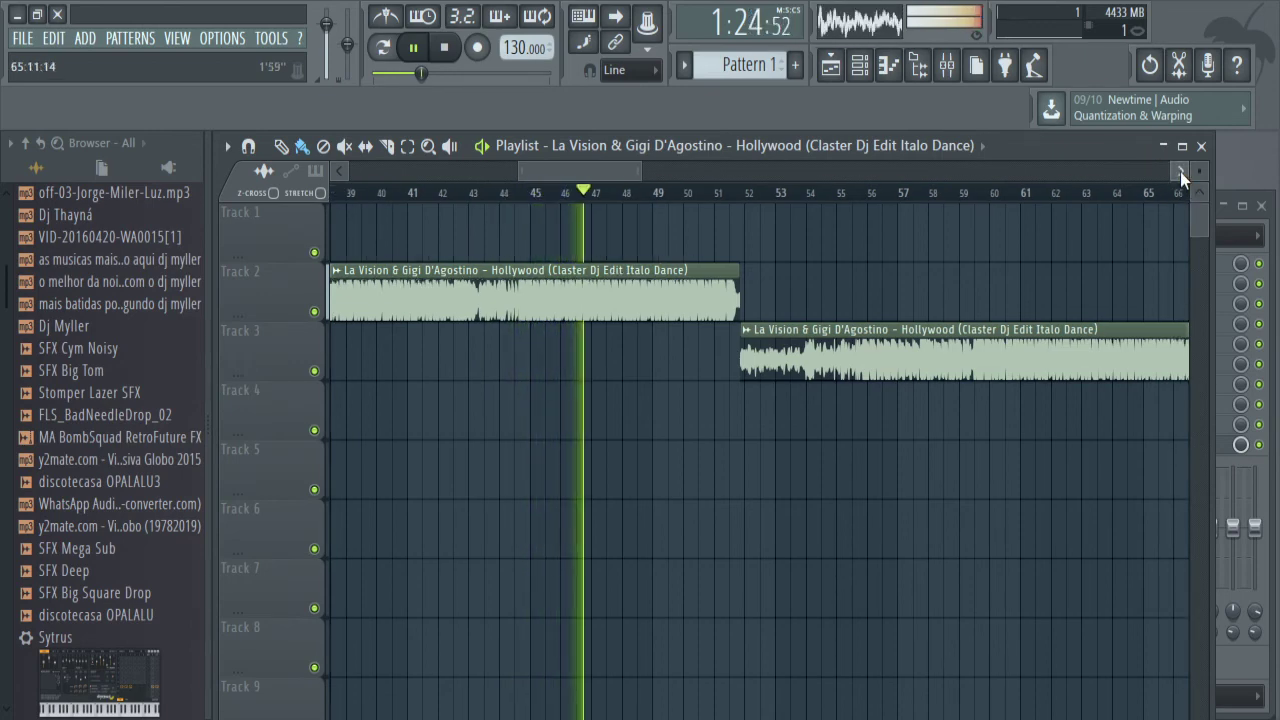
pyautogui.click(1180, 171)
pyautogui.click(1180, 171)
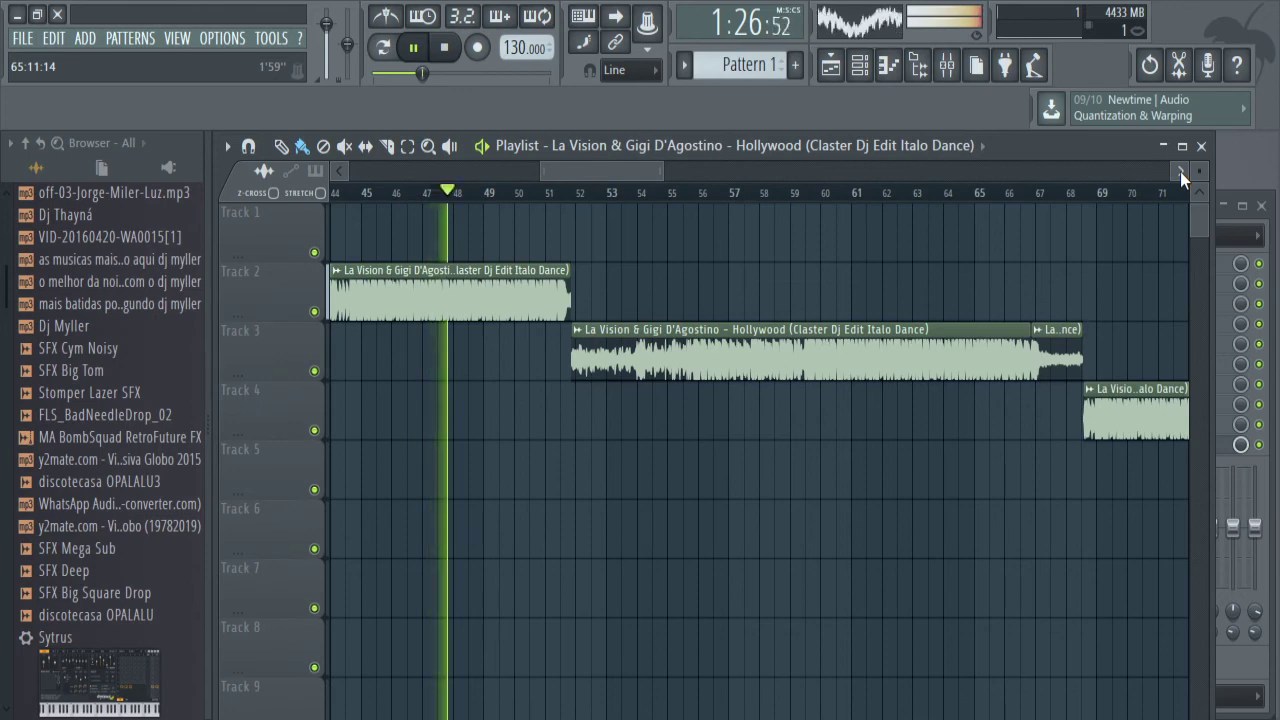
pyautogui.click(1180, 171)
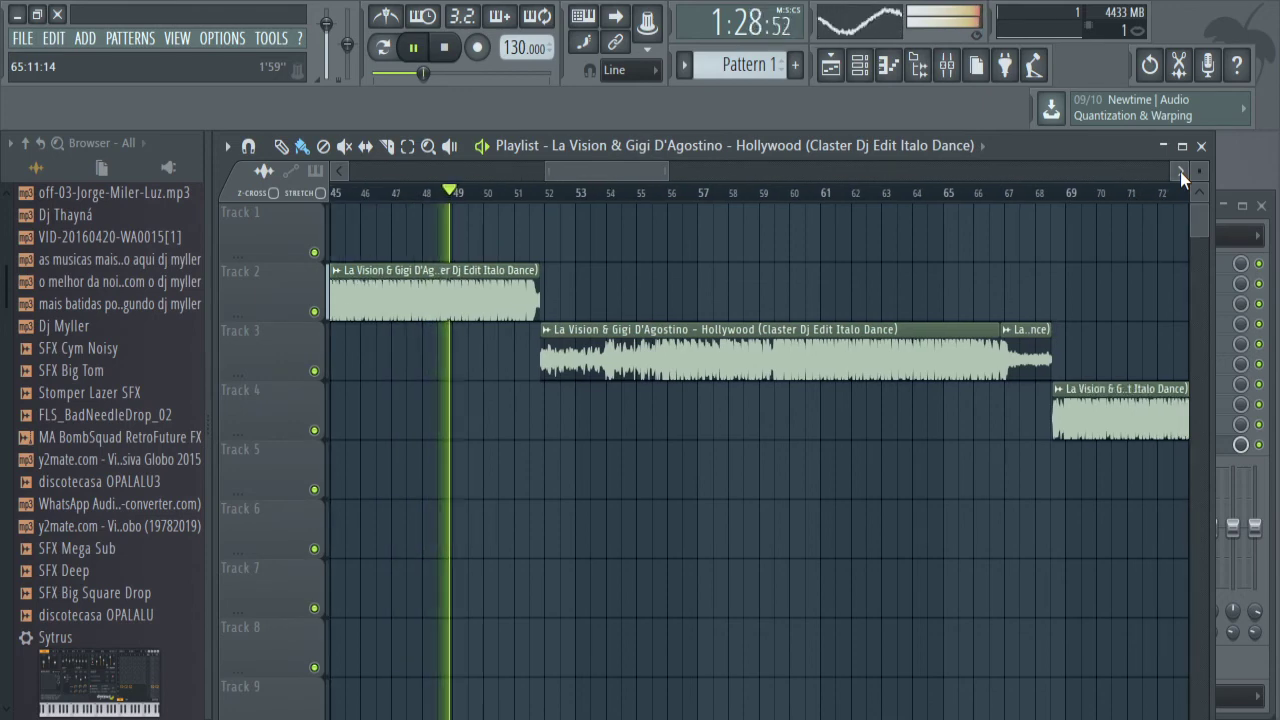
pyautogui.click(1180, 171)
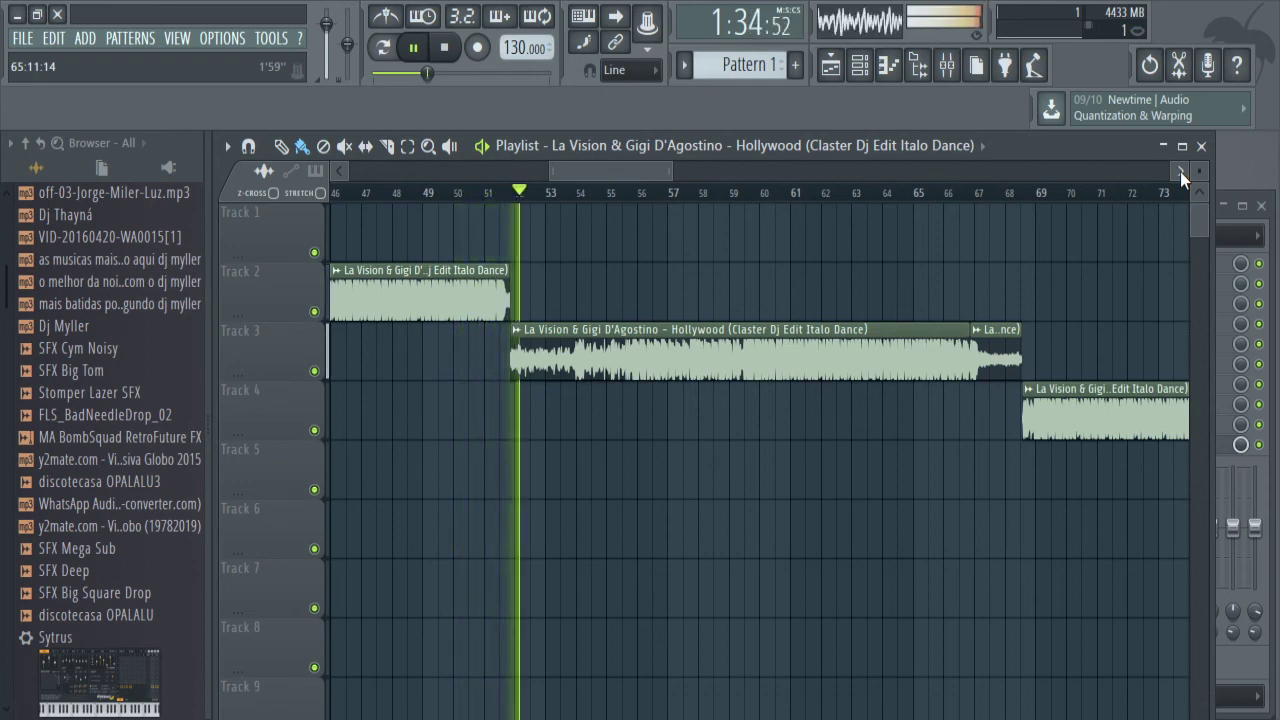
# Listen through the Track 3 section and check its transition into the Track 4 clip at about bar 68.5.
pyautogui.click(1180, 171)
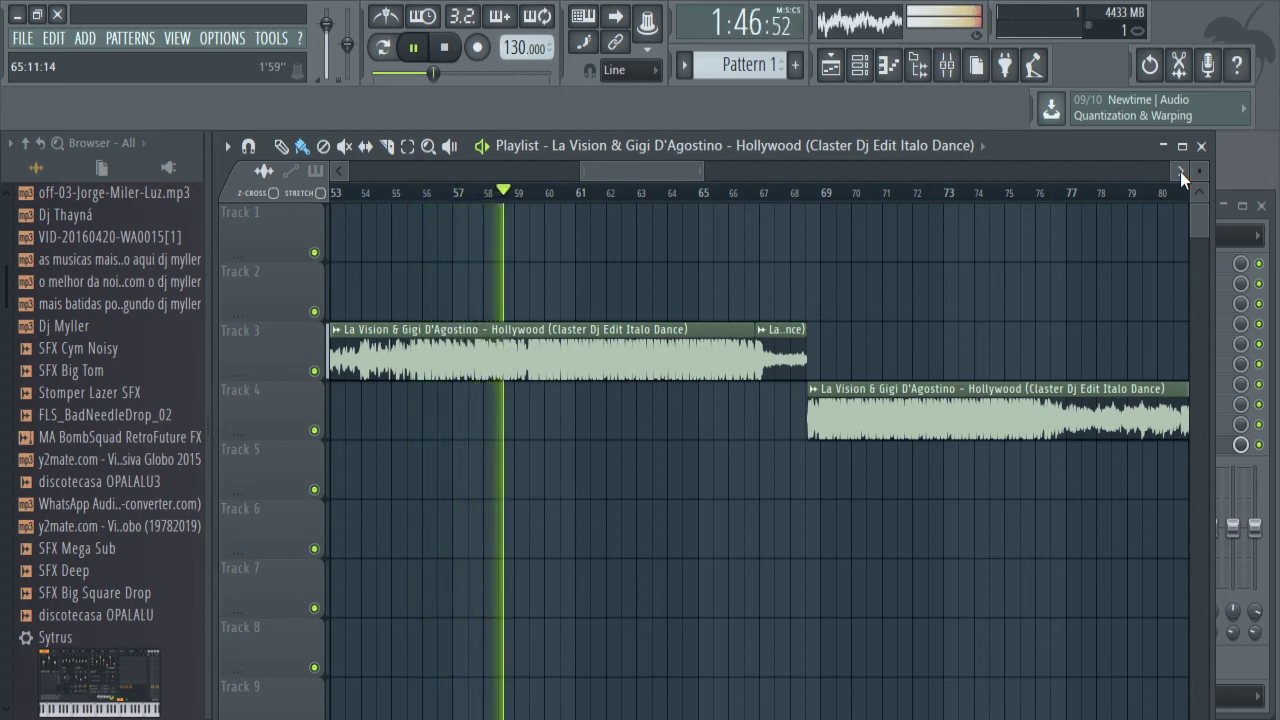
pyautogui.click(1180, 171)
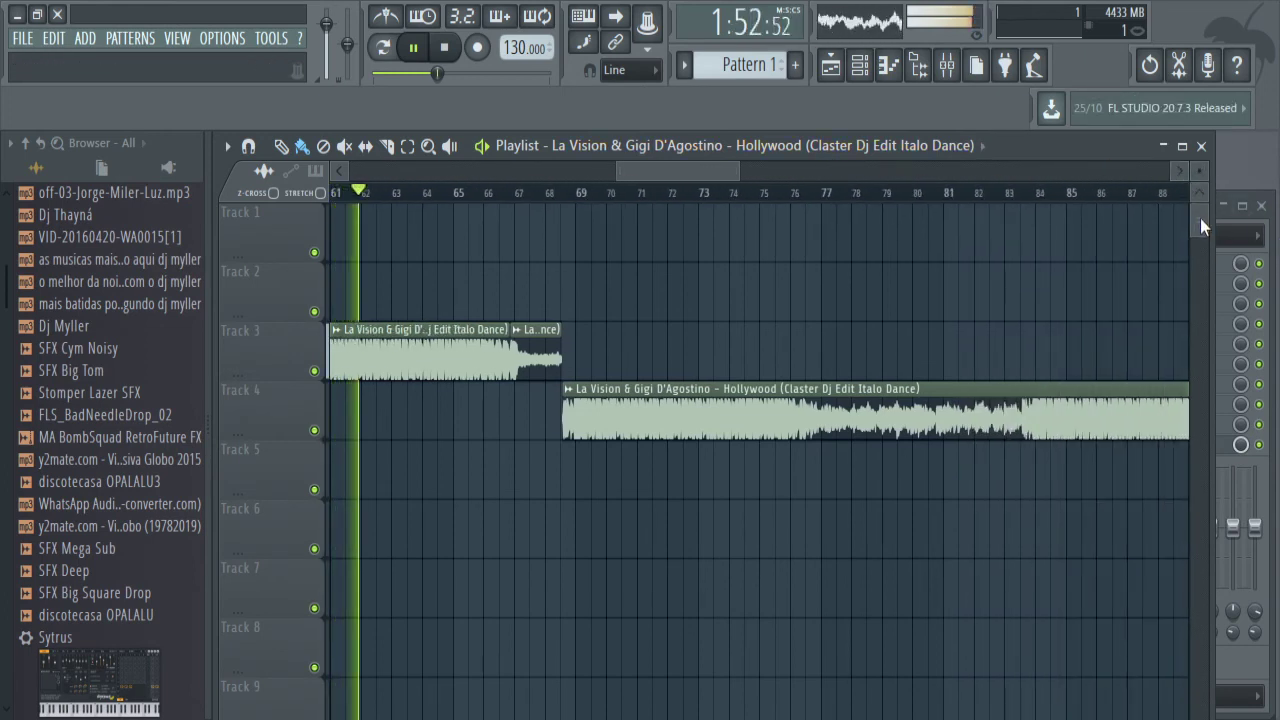
pyautogui.moveTo(1200, 218); pyautogui.dragTo(1200, 230)
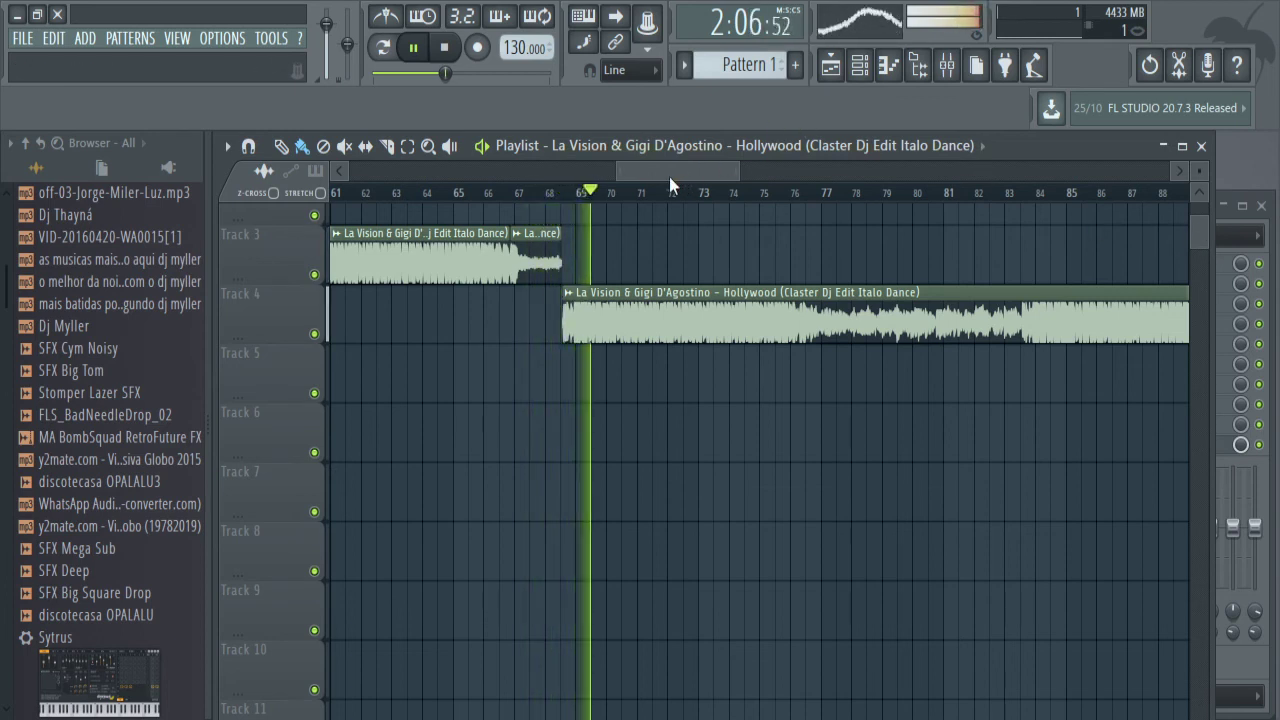
pyautogui.moveTo(666, 171)
pyautogui.mouseDown()
pyautogui.moveTo(679, 171)
pyautogui.moveTo(649, 173)
pyautogui.moveTo(669, 173)
pyautogui.mouseUp()
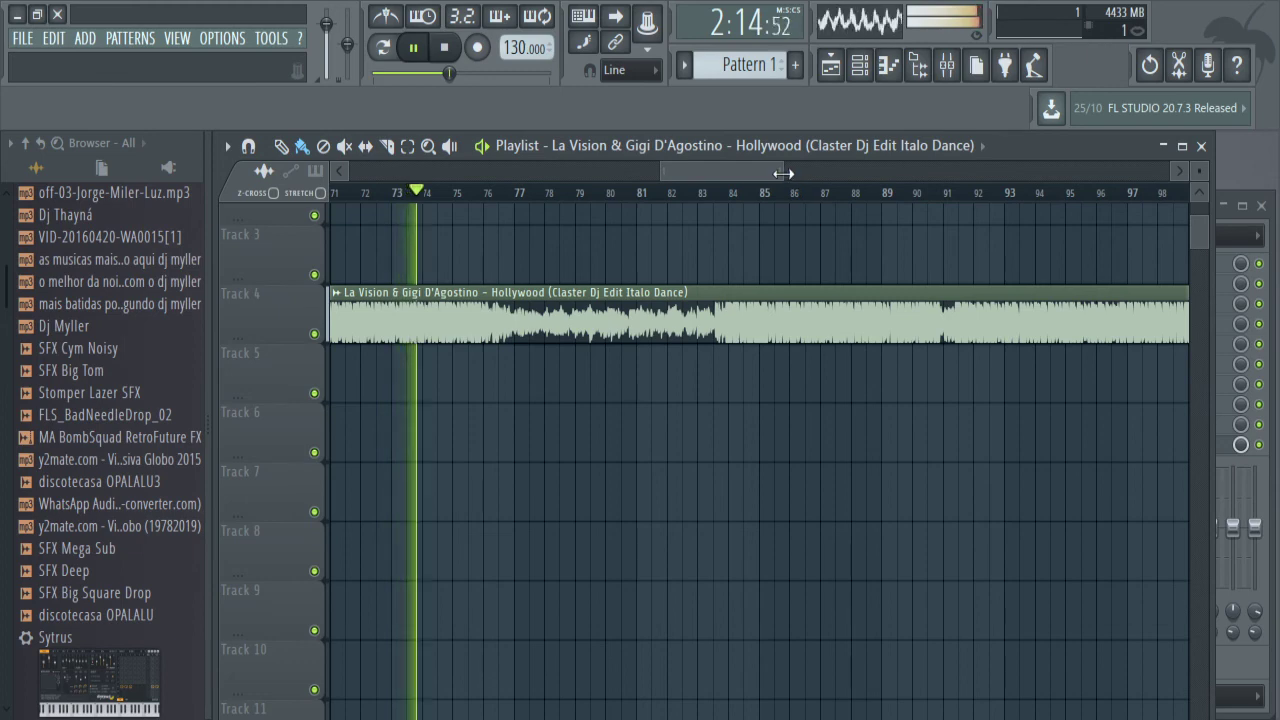
# Review the long Track 4 clip during playback from about bar 74 to bar 99.
pyautogui.moveTo(783, 173); pyautogui.dragTo(711, 170)
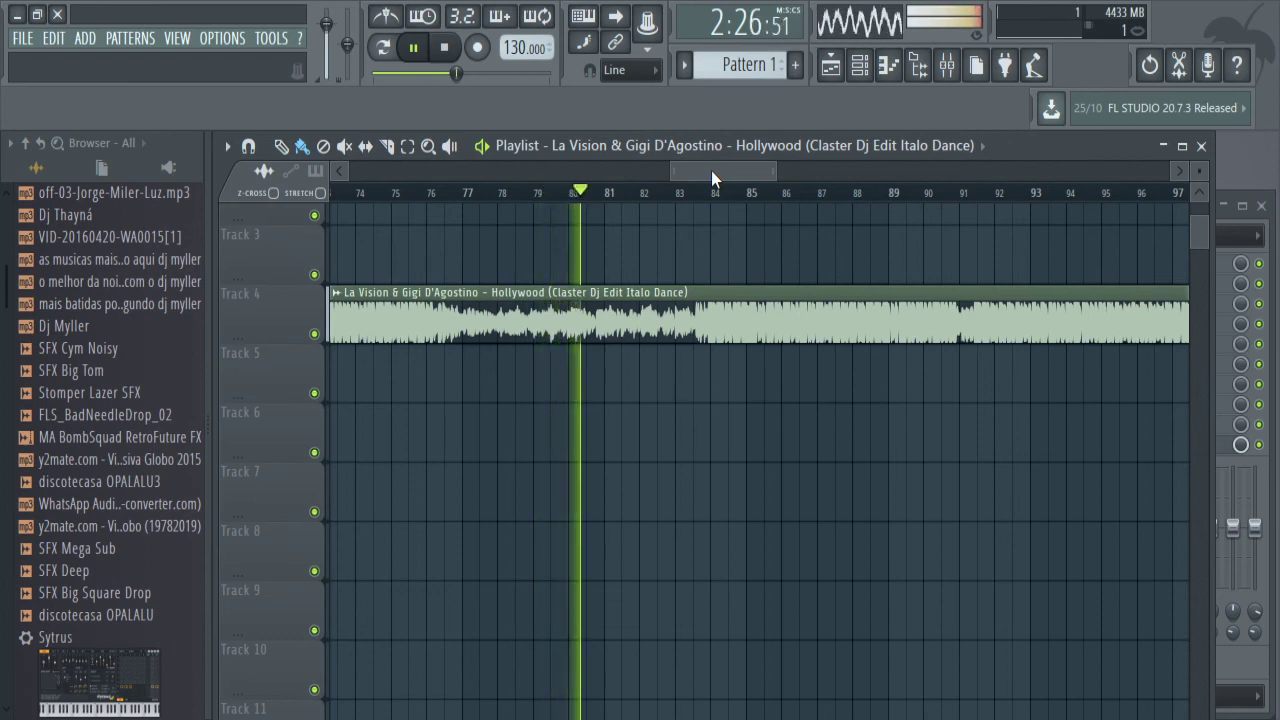
pyautogui.moveTo(711, 170); pyautogui.dragTo(724, 169)
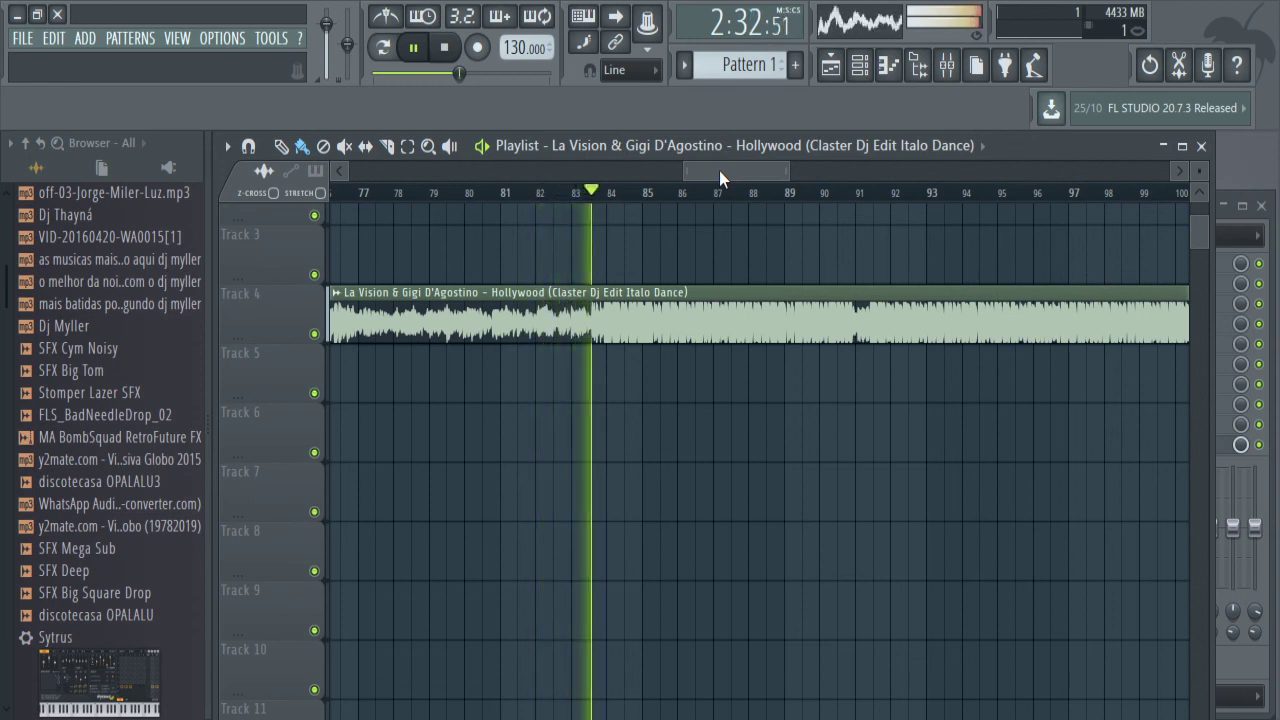
pyautogui.moveTo(719, 170); pyautogui.dragTo(726, 170)
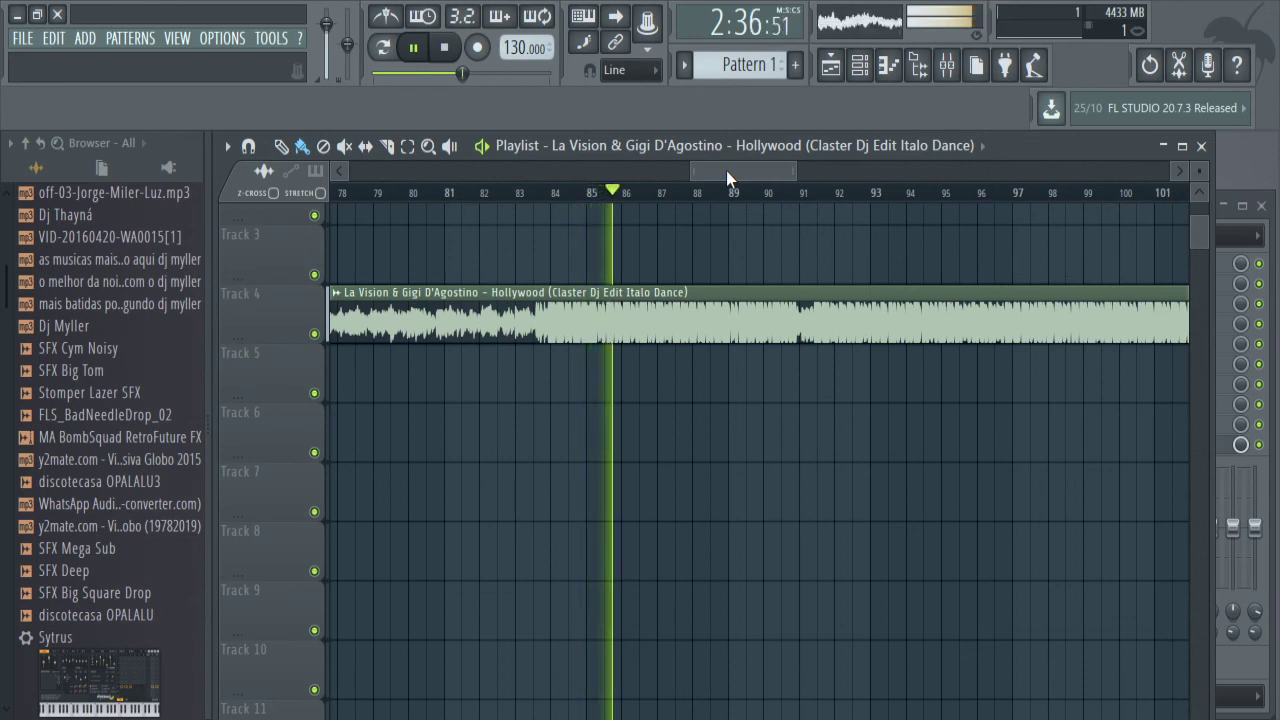
pyautogui.moveTo(703, 171); pyautogui.dragTo(725, 172)
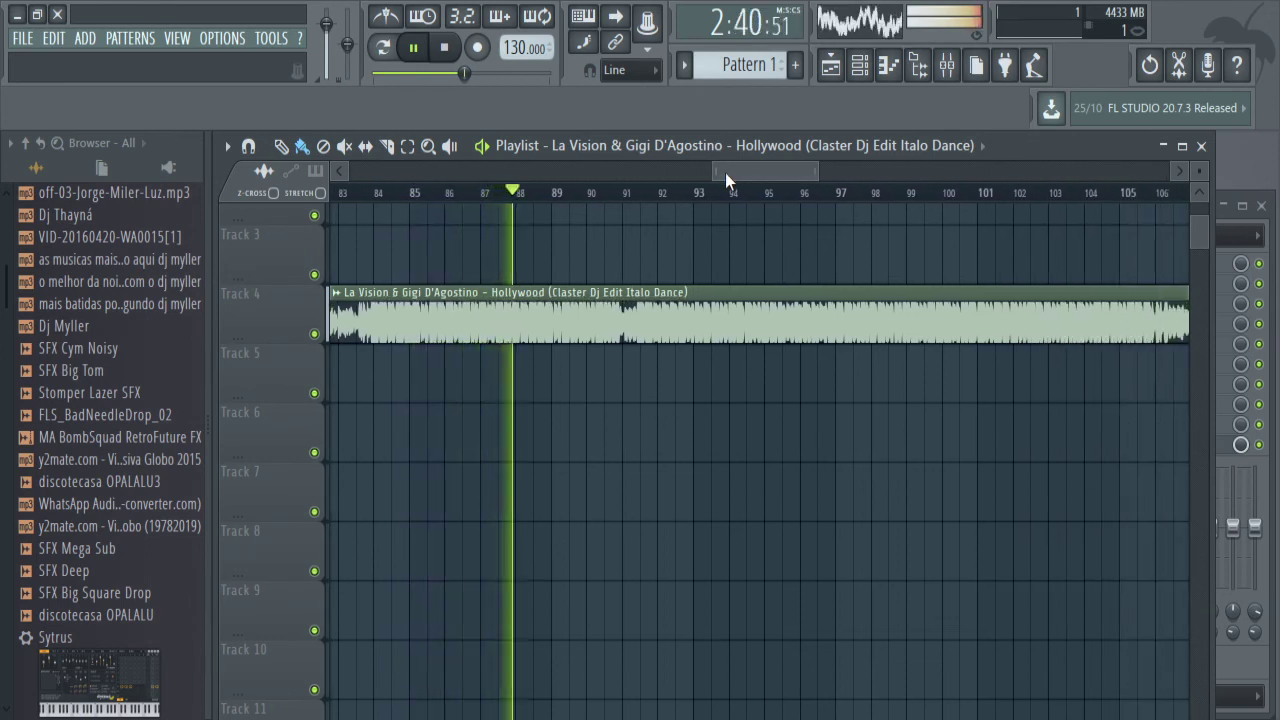
pyautogui.moveTo(725, 172); pyautogui.dragTo(733, 173)
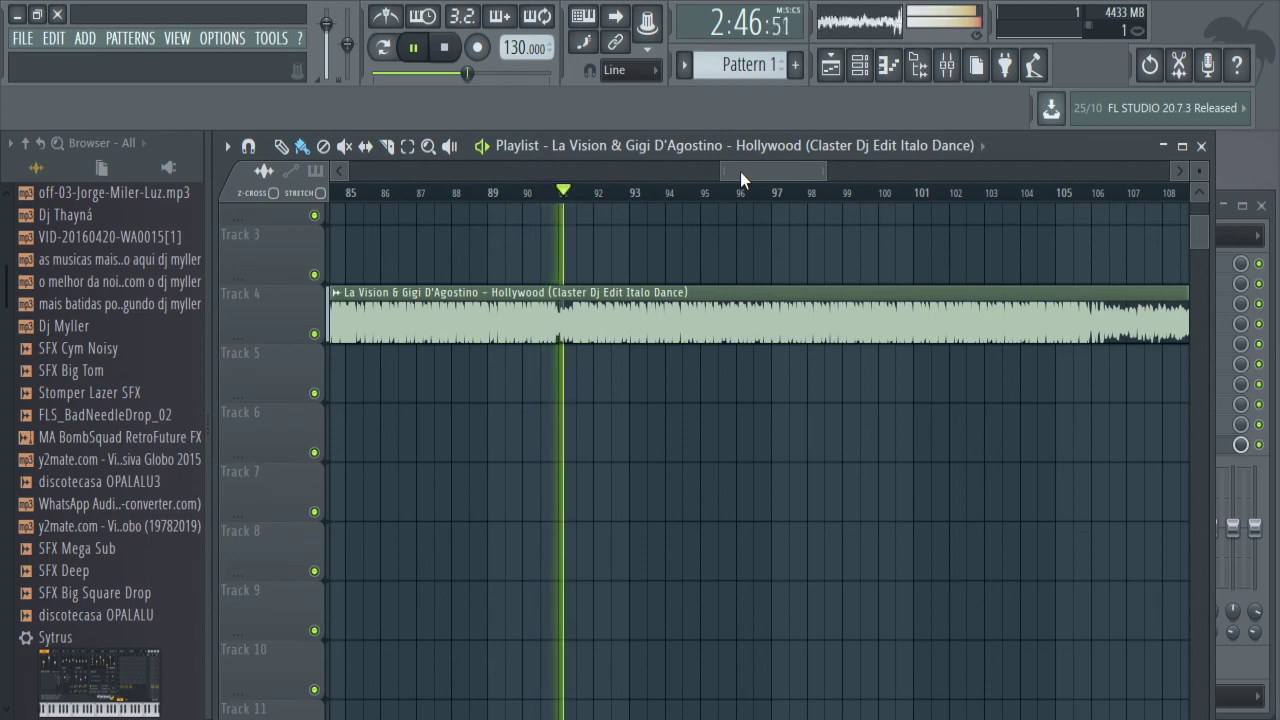
pyautogui.moveTo(740, 171); pyautogui.dragTo(768, 173)
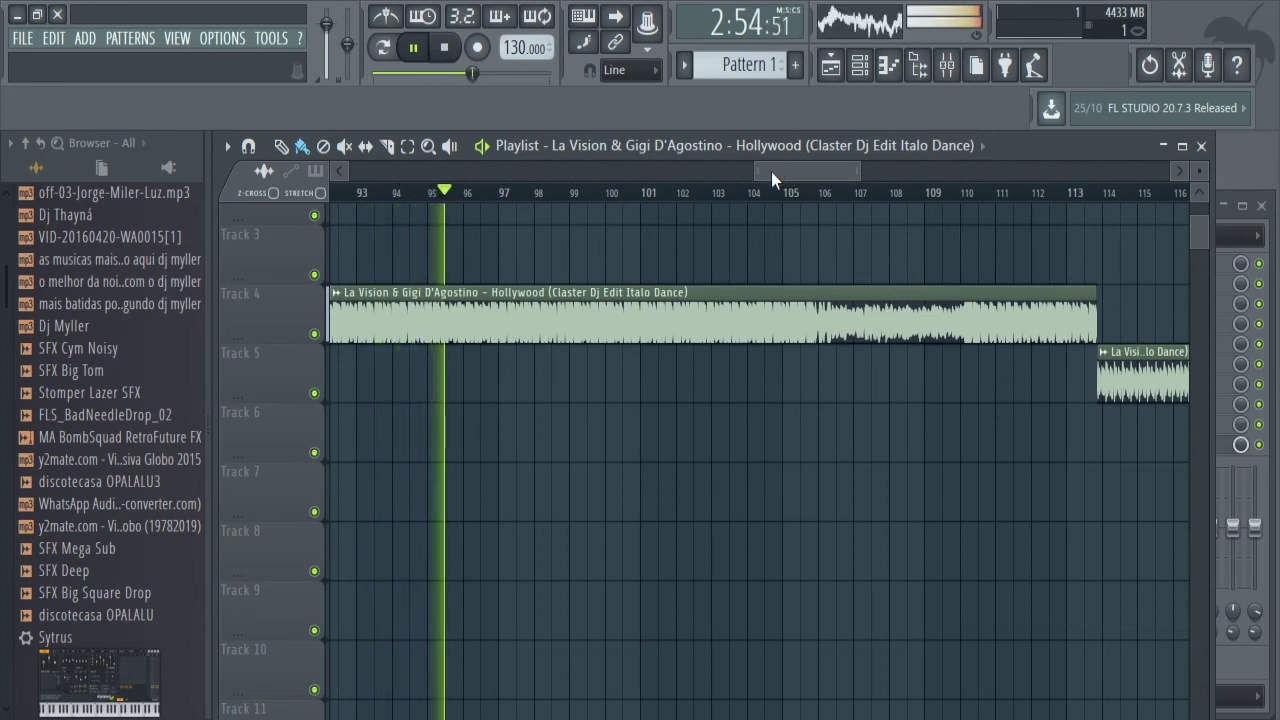
pyautogui.moveTo(771, 172); pyautogui.dragTo(801, 172)
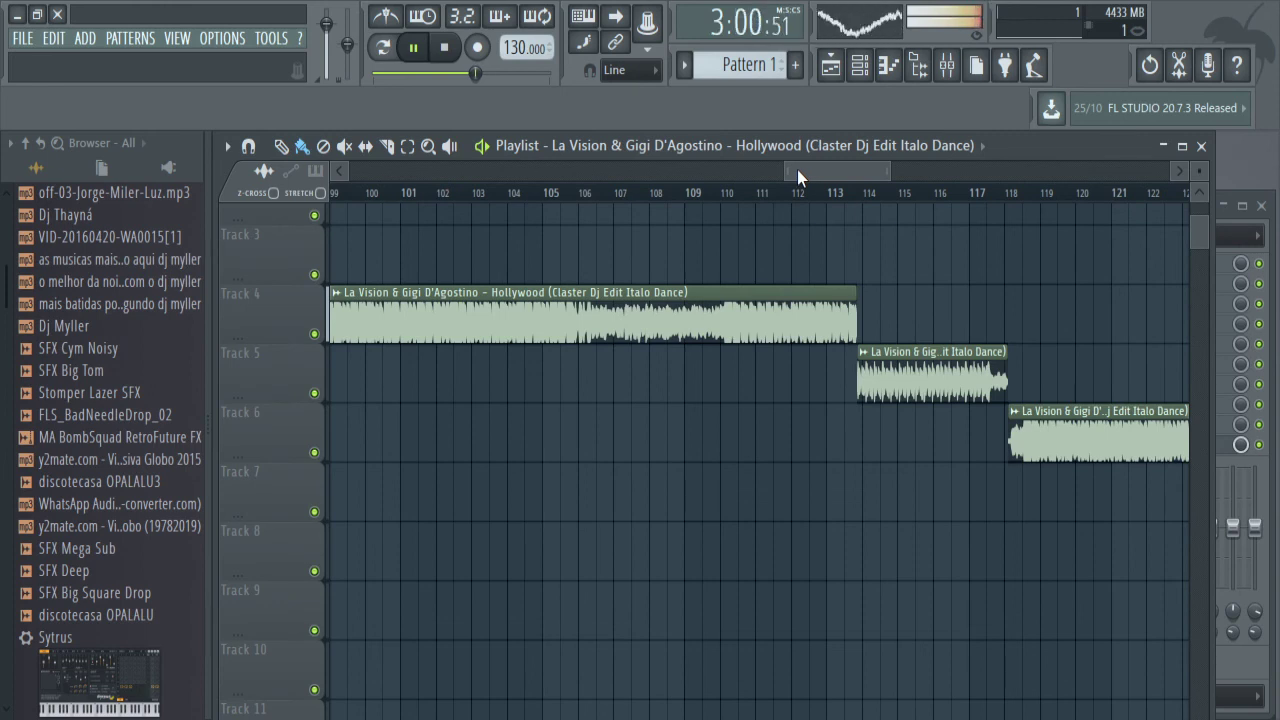
# Check by playback the transitions from Track 4 to the short Track 5 clip and on to the Track 6 clip.
pyautogui.moveTo(797, 169); pyautogui.dragTo(800, 168)
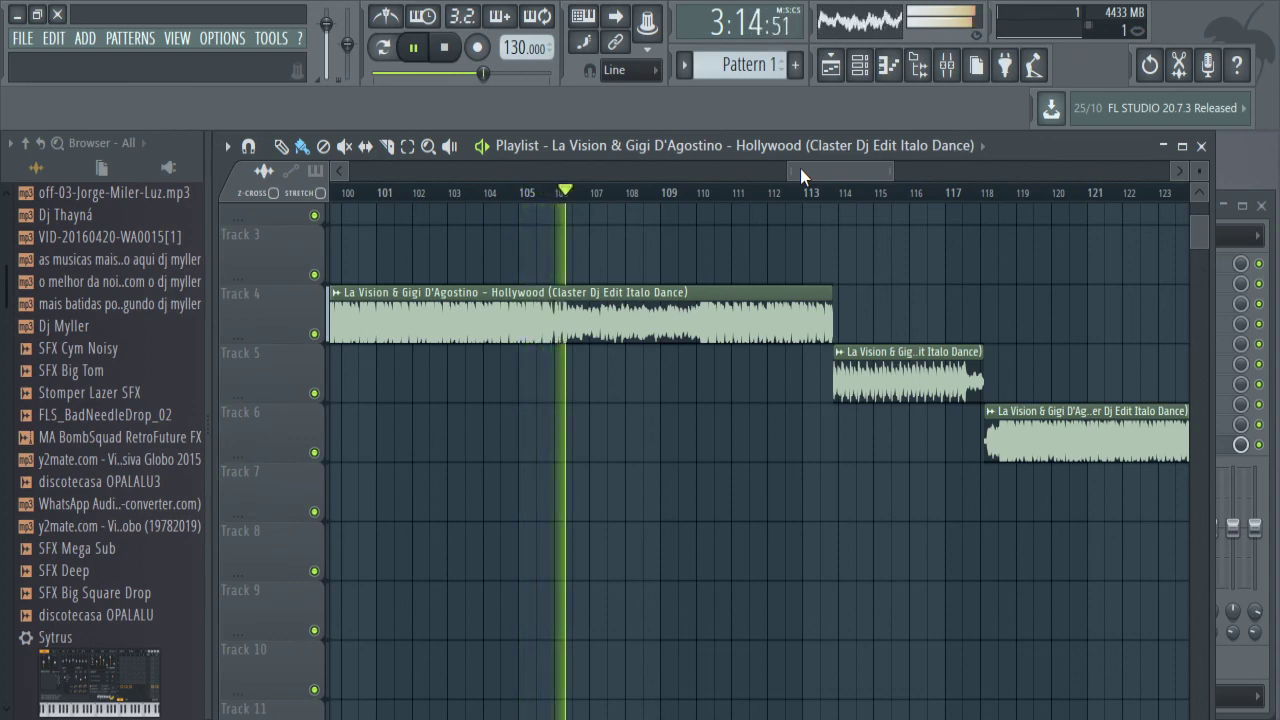
pyautogui.moveTo(800, 168); pyautogui.dragTo(824, 169)
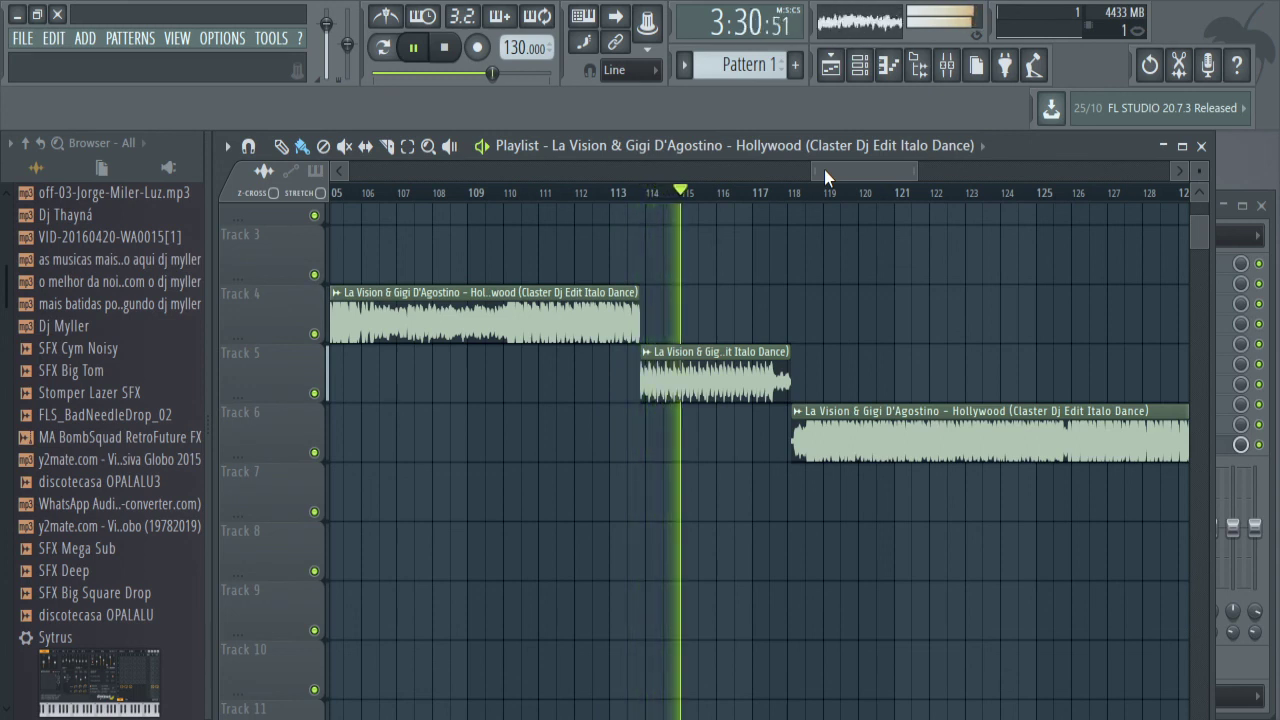
pyautogui.moveTo(824, 169); pyautogui.dragTo(871, 175)
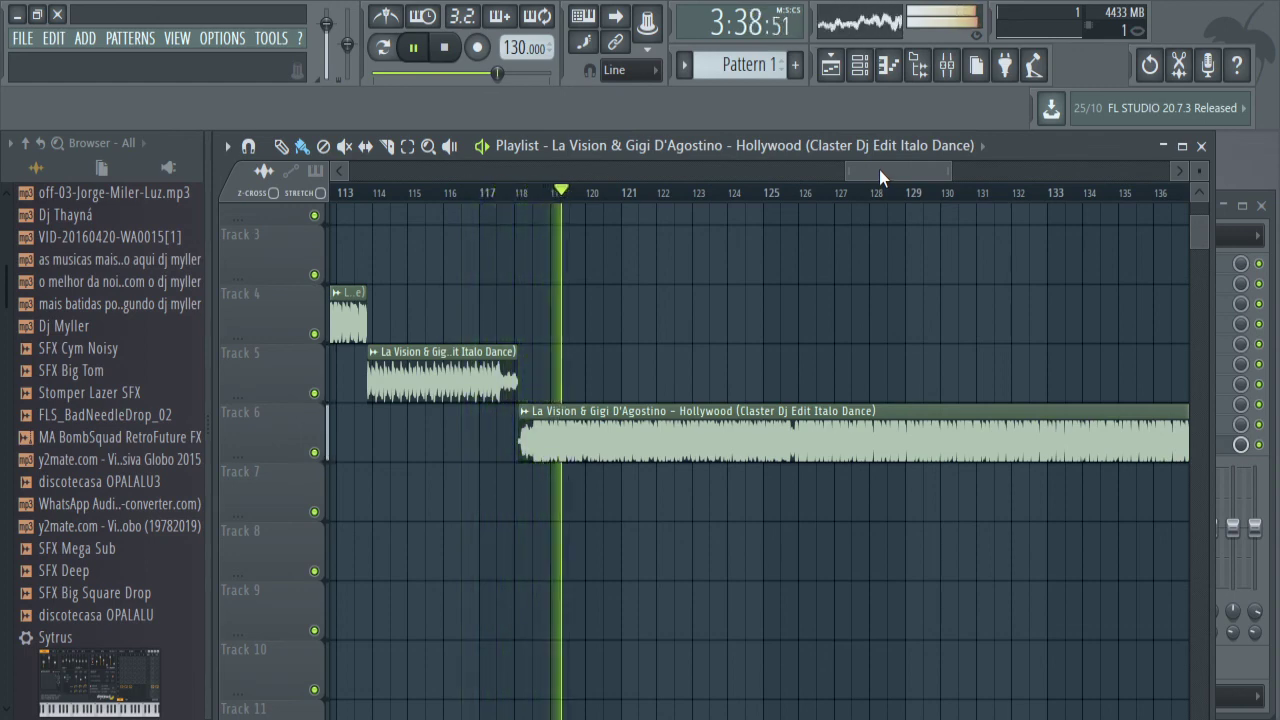
pyautogui.moveTo(880, 172); pyautogui.dragTo(889, 172)
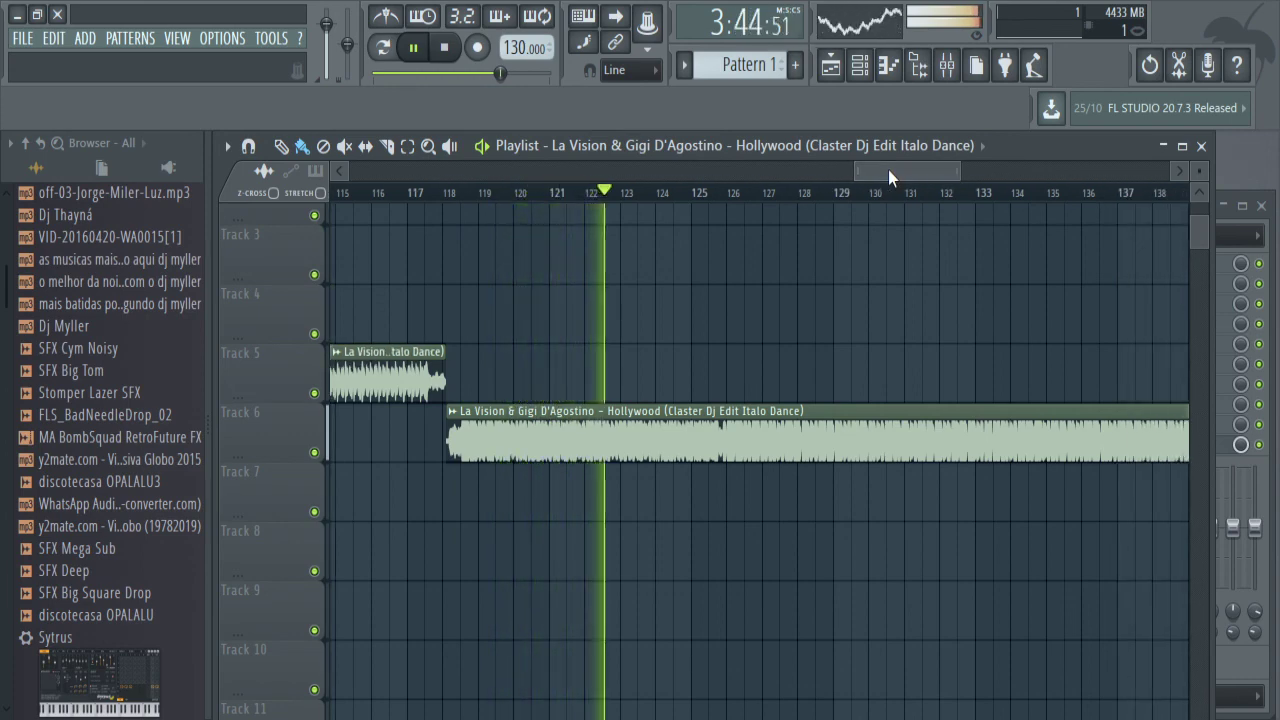
pyautogui.moveTo(888, 169); pyautogui.dragTo(892, 170)
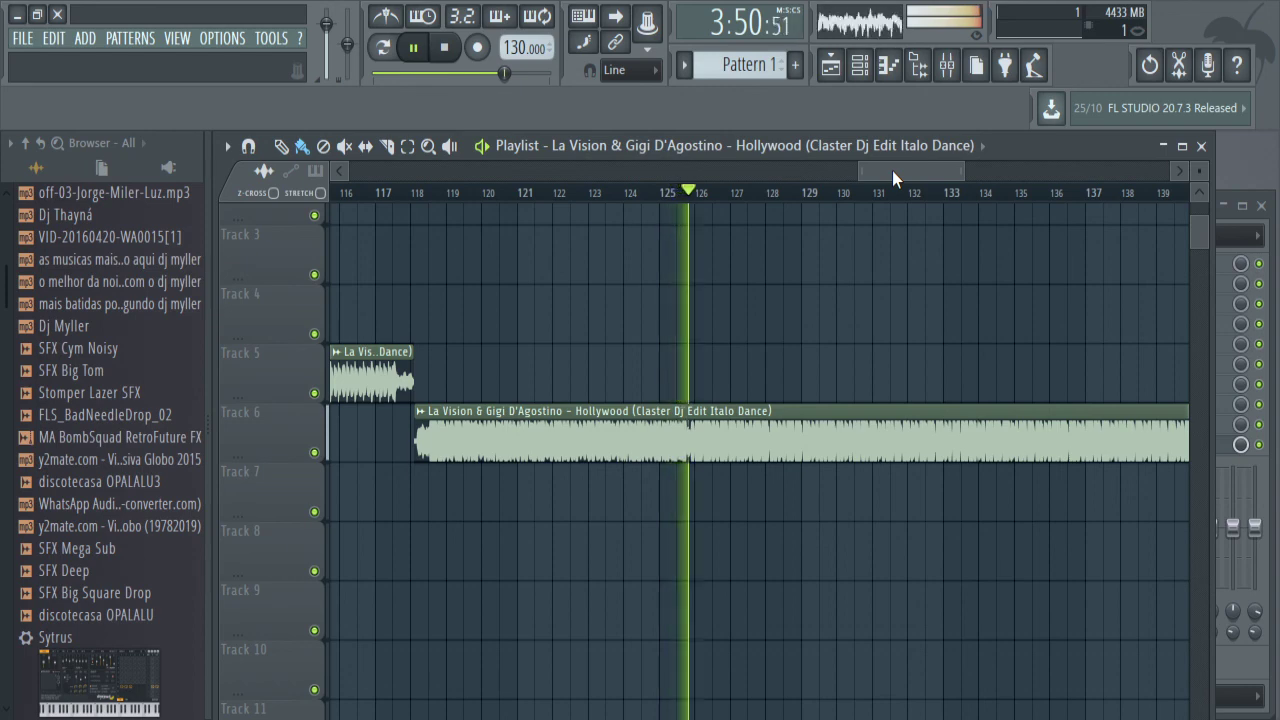
# Listen to the fading end of the Track 6 clip overlapping the start of the Track 7 clip near bar 141.
pyautogui.moveTo(892, 170); pyautogui.dragTo(947, 177)
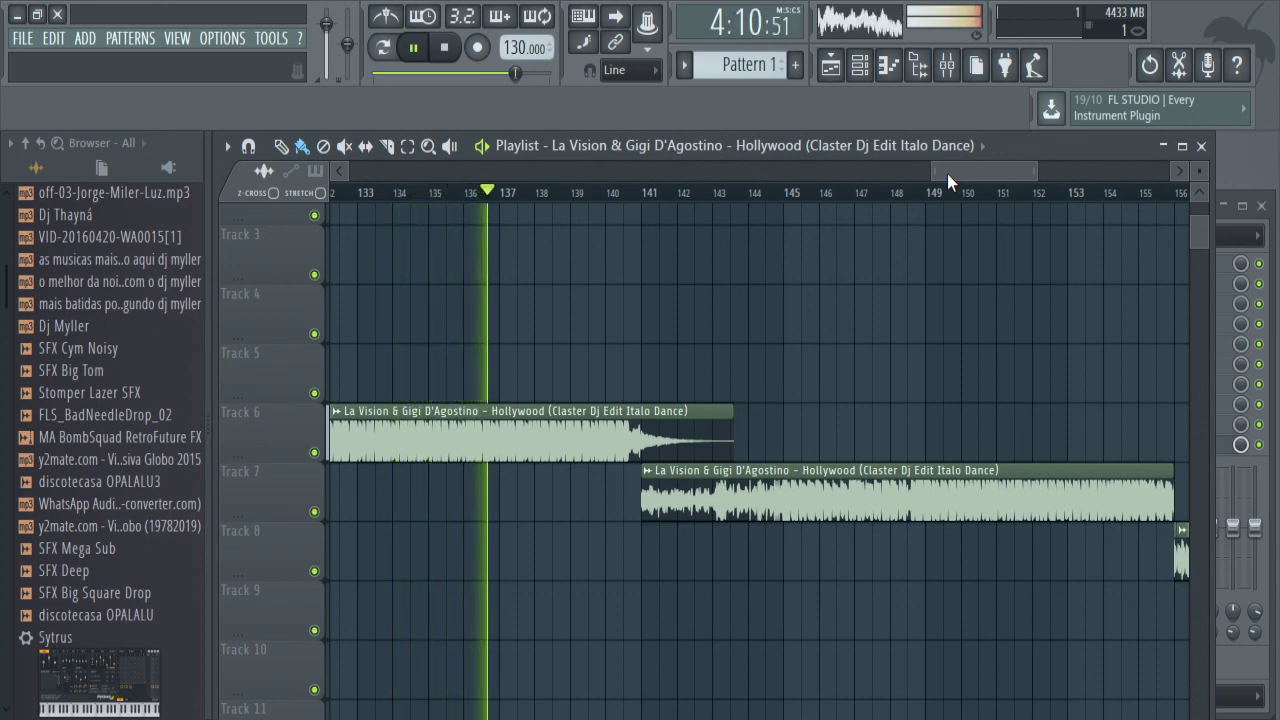
pyautogui.moveTo(949, 171); pyautogui.dragTo(968, 169)
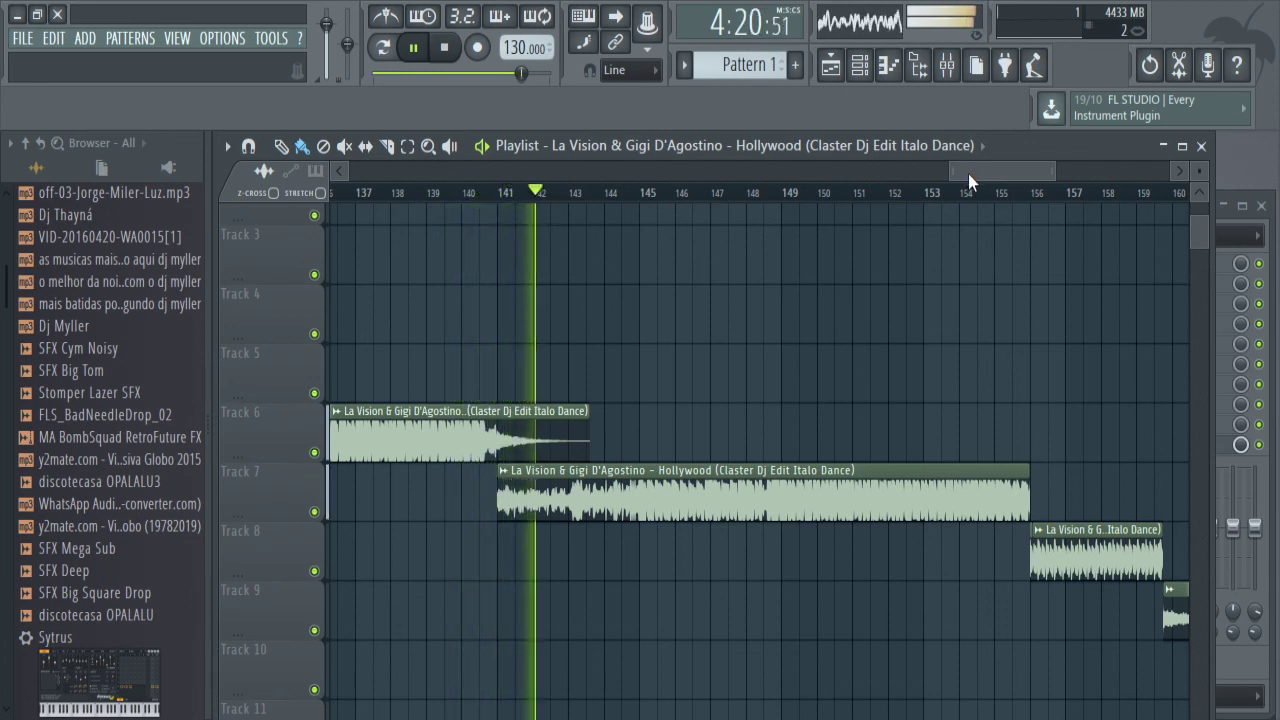
pyautogui.moveTo(968, 174); pyautogui.dragTo(974, 174)
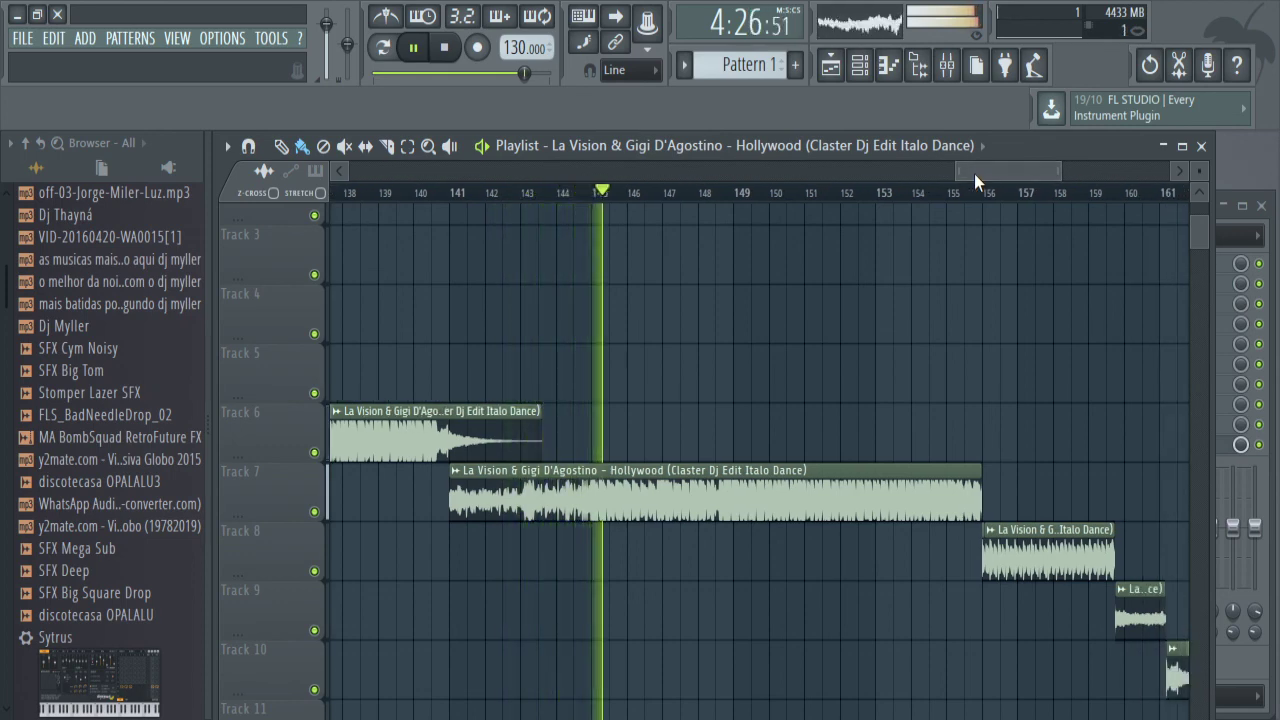
# Check the staggered ending across Tracks 7 to 10 by playback, through to the fading clip at about bar 161.
pyautogui.moveTo(974, 174); pyautogui.dragTo(988, 174)
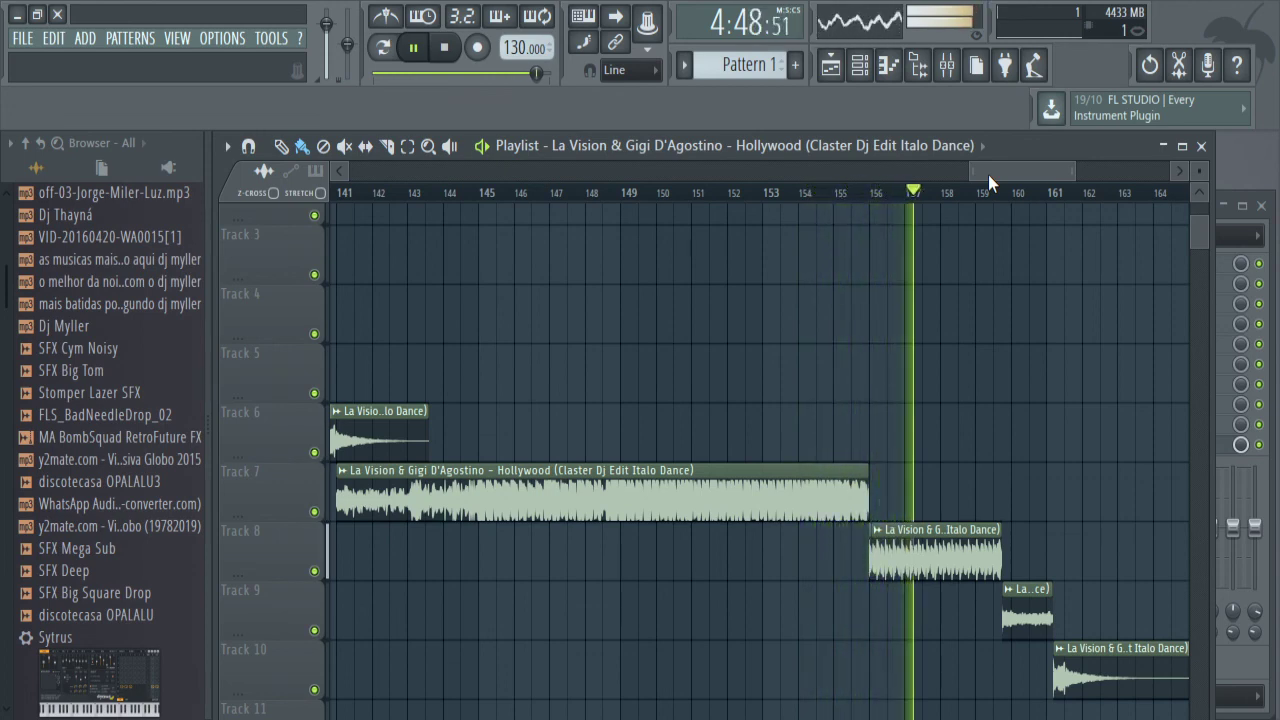
pyautogui.moveTo(997, 171); pyautogui.dragTo(1018, 170)
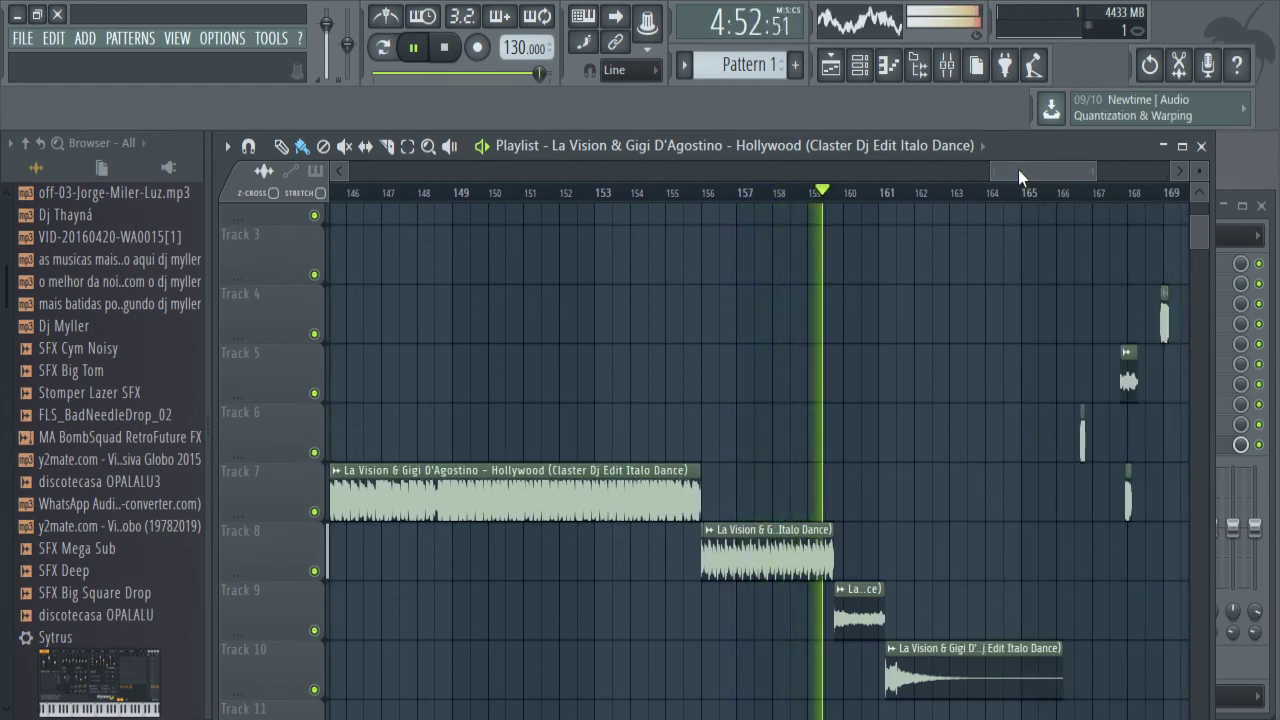
pyautogui.moveTo(1019, 169); pyautogui.dragTo(1027, 169)
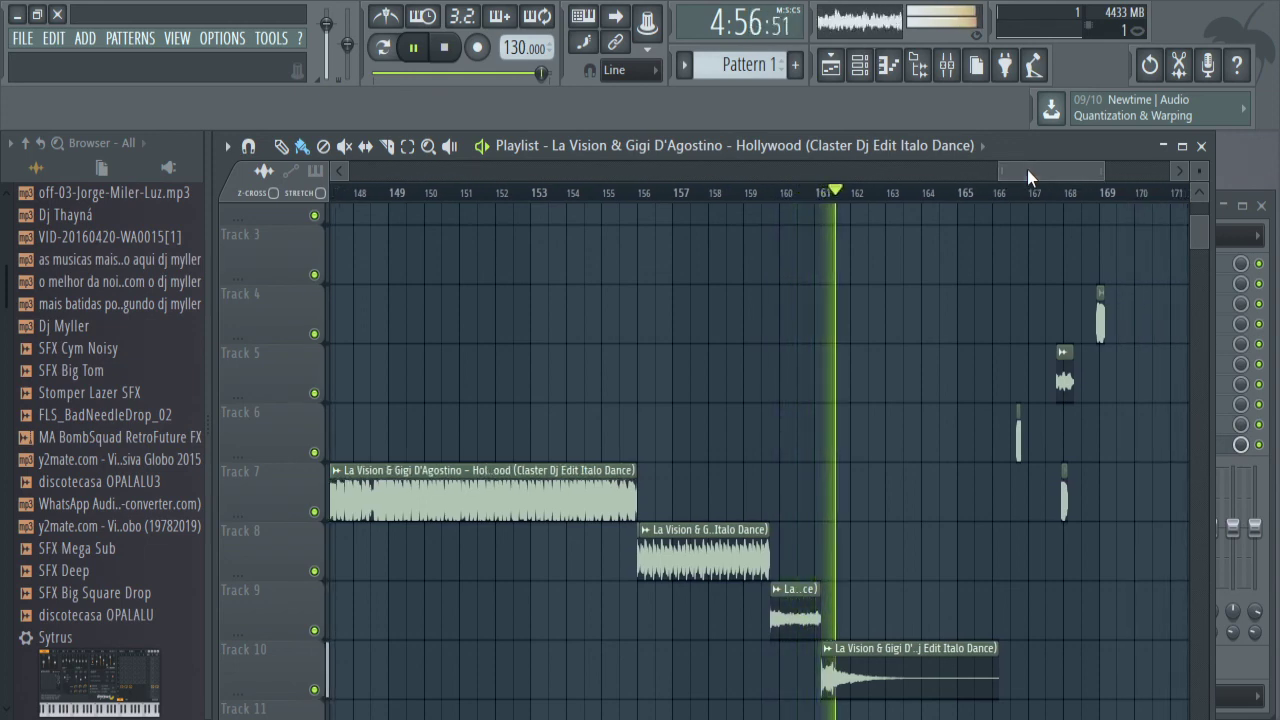
# Delete the four leftover clip fragments on Tracks 4 to 7 between about bars 166 and 169, and stop playback.
pyautogui.keyDown('alt'); pyautogui.click(1066, 505); pyautogui.keyUp('alt')
pyautogui.rightClick(1066, 505)
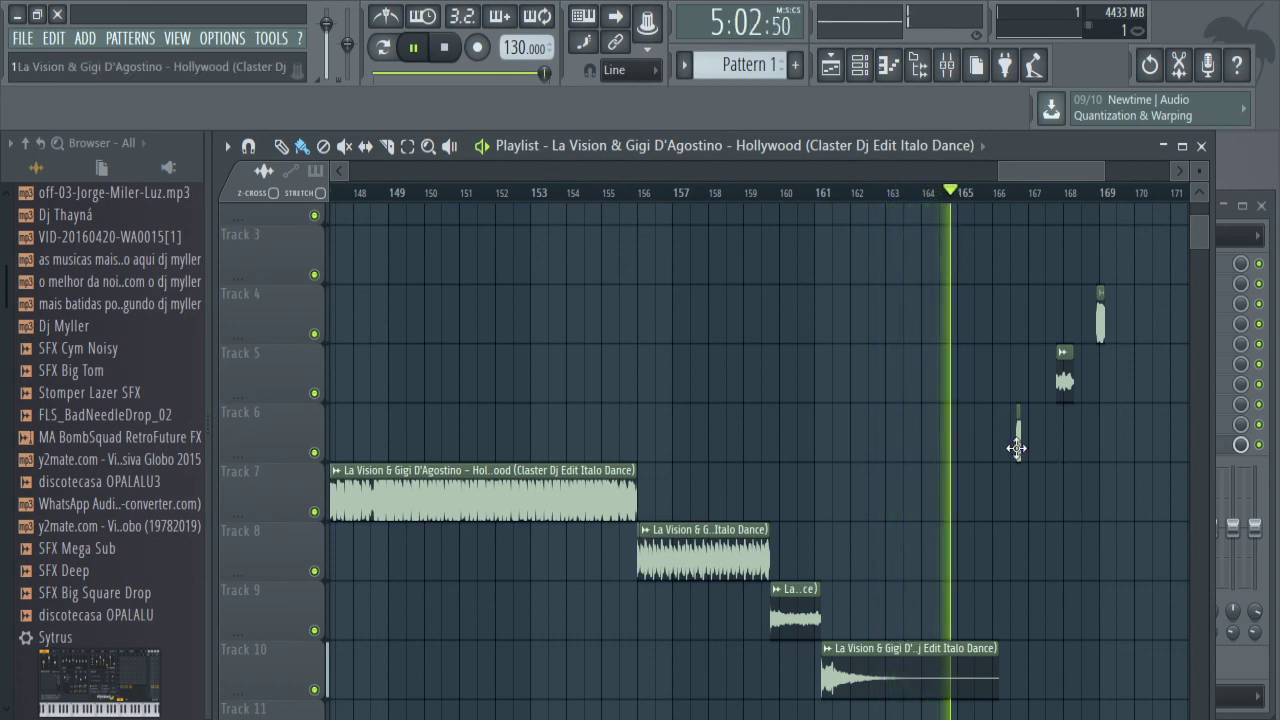
pyautogui.keyDown('alt'); pyautogui.click(1020, 435); pyautogui.keyUp('alt')
pyautogui.rightClick(1020, 435)
pyautogui.rightClick(1066, 375)
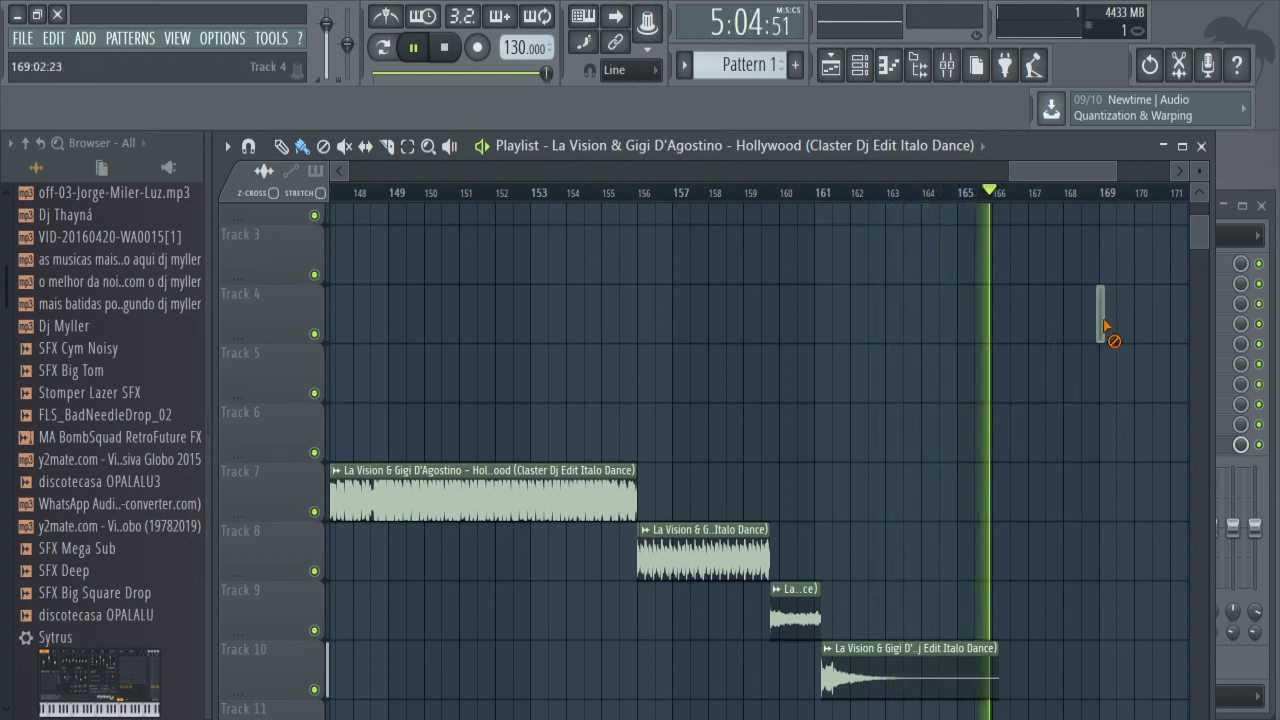
pyautogui.rightClick(1101, 325)
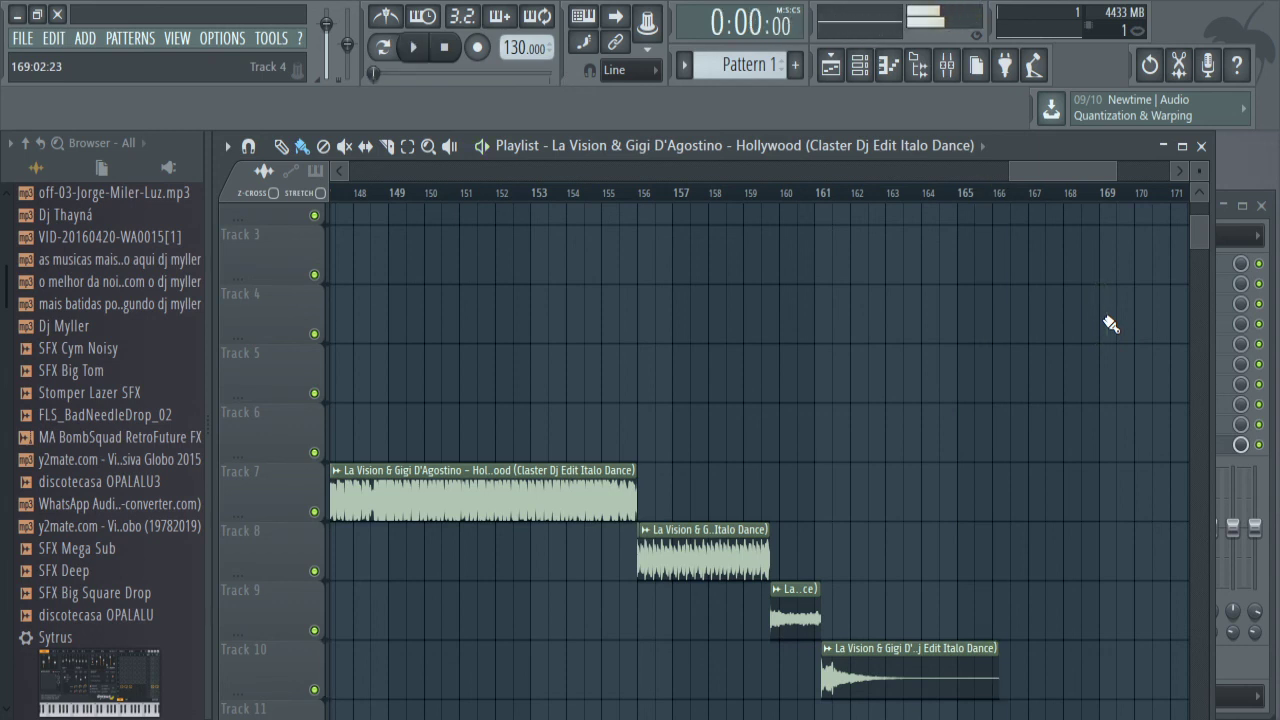